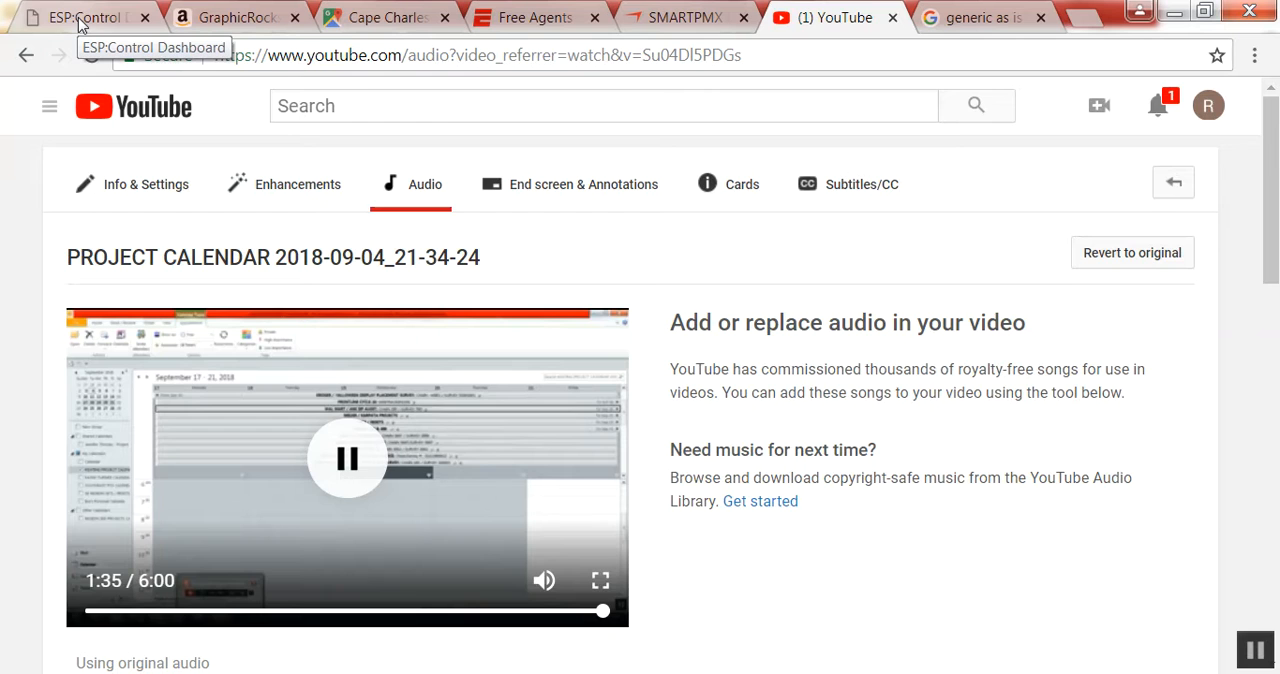
Switch to the ESP:Control dashboard and open the custom Weekly Commitment Review report.
left_click(80, 20)
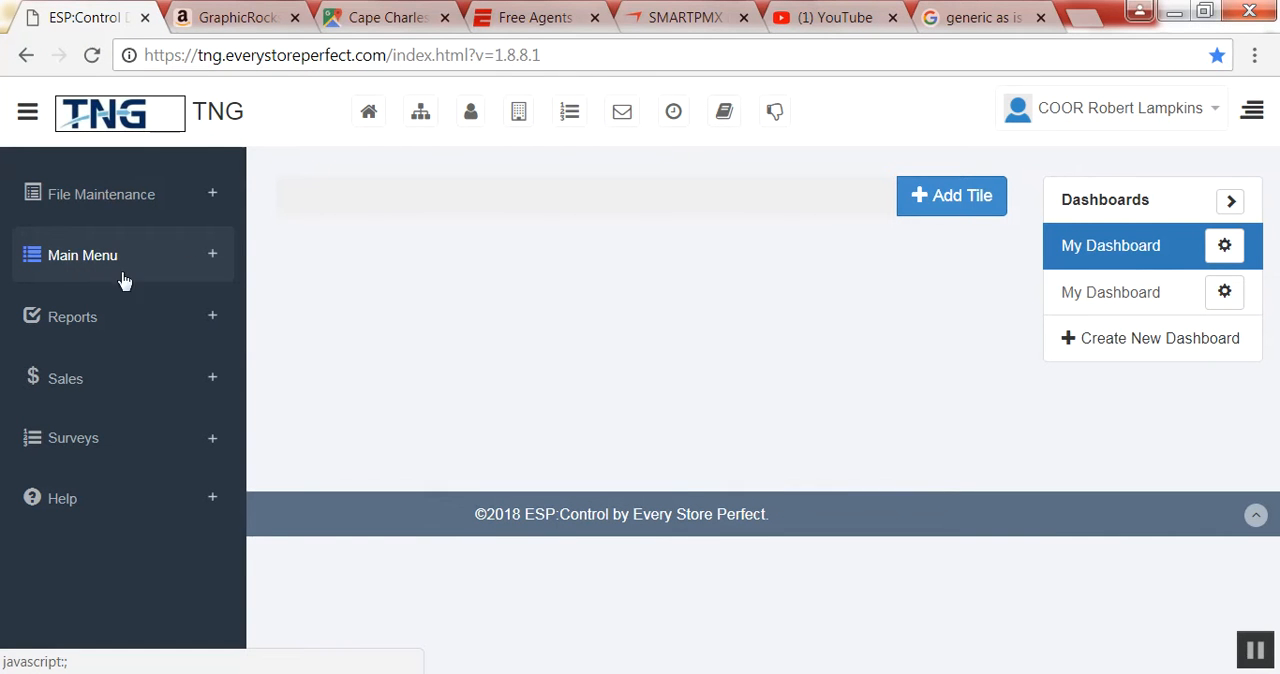
left_click(80, 322)
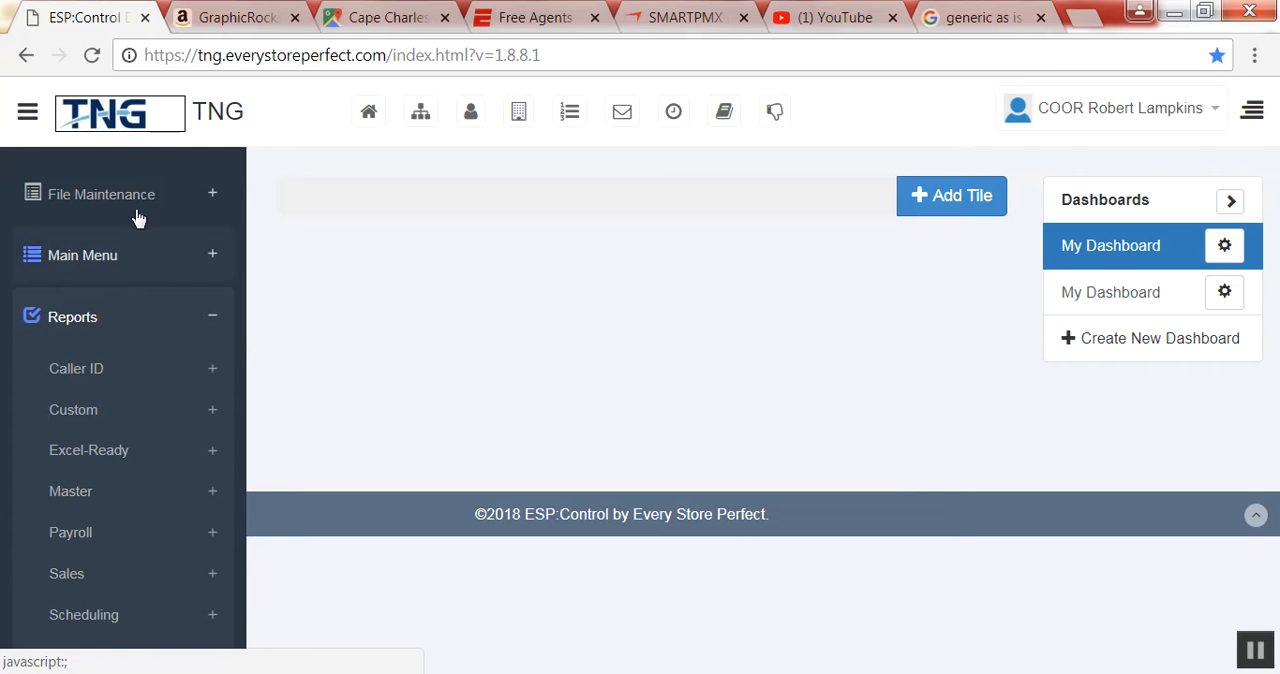
left_click(60, 412)
scroll(59, 417, "down", 3)
scroll(59, 417, "down", 8)
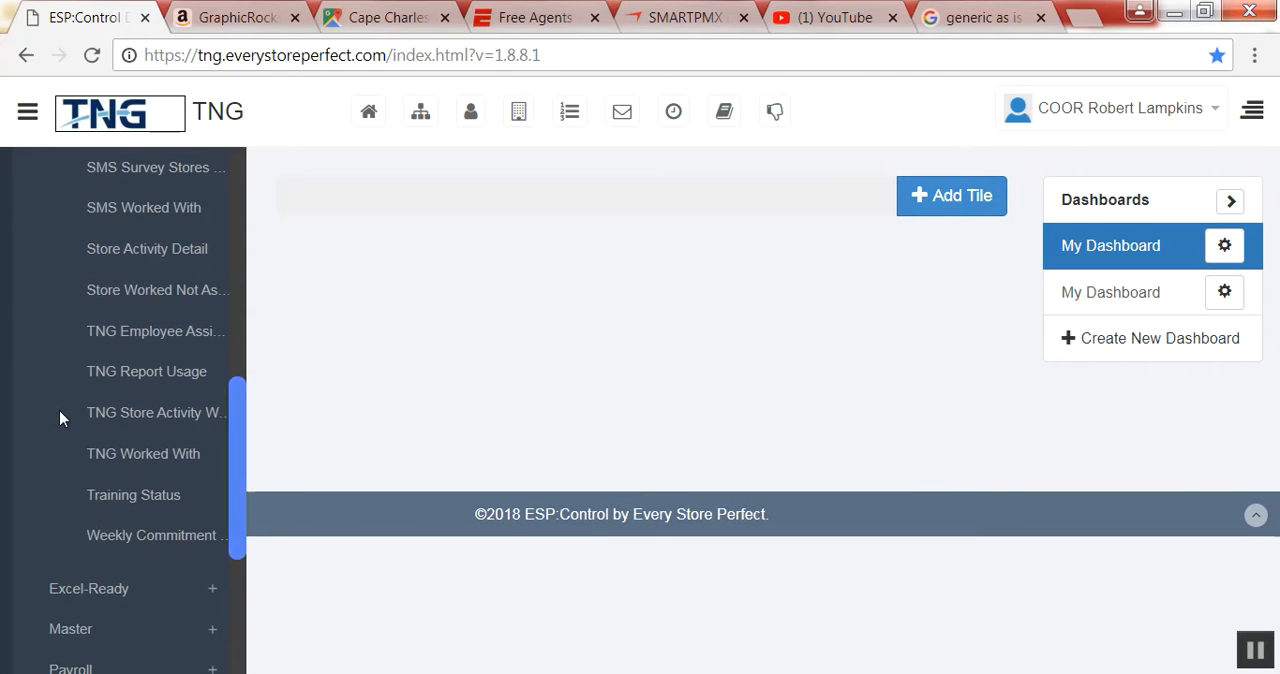
left_click(145, 540)
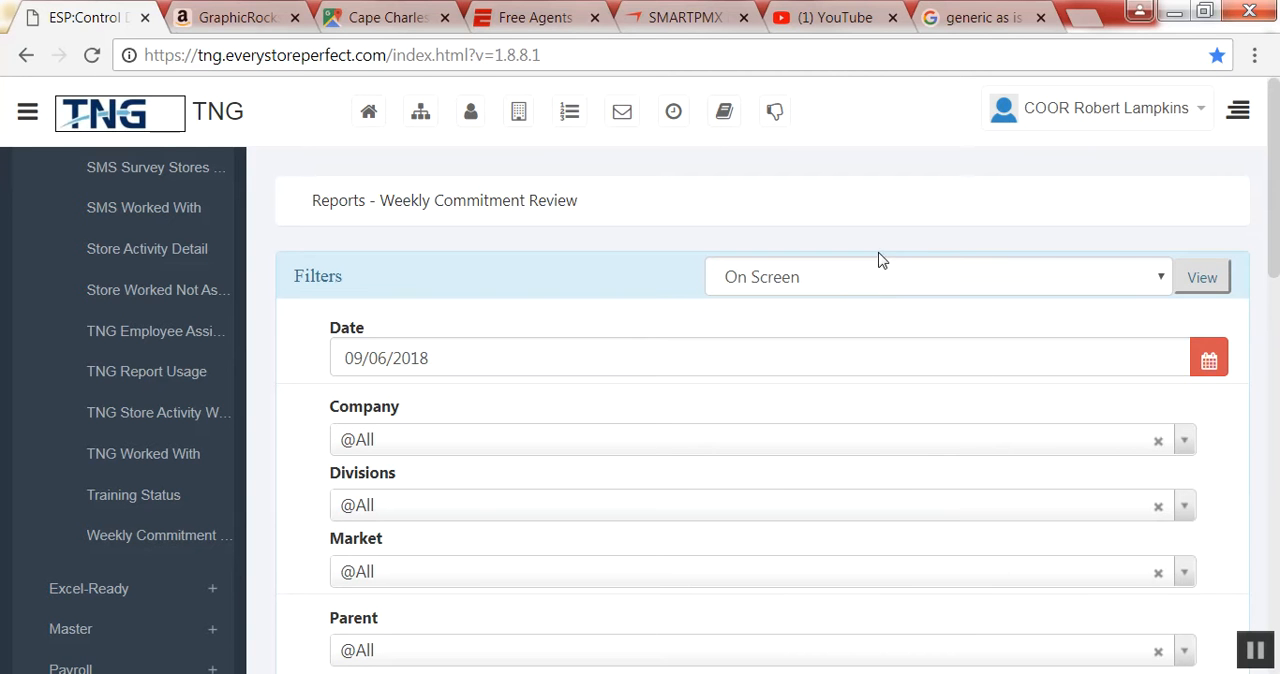
Set the report output to Excel and the date to 09/03/2018, and generate the report.
left_click(1160, 278)
left_click(795, 434)
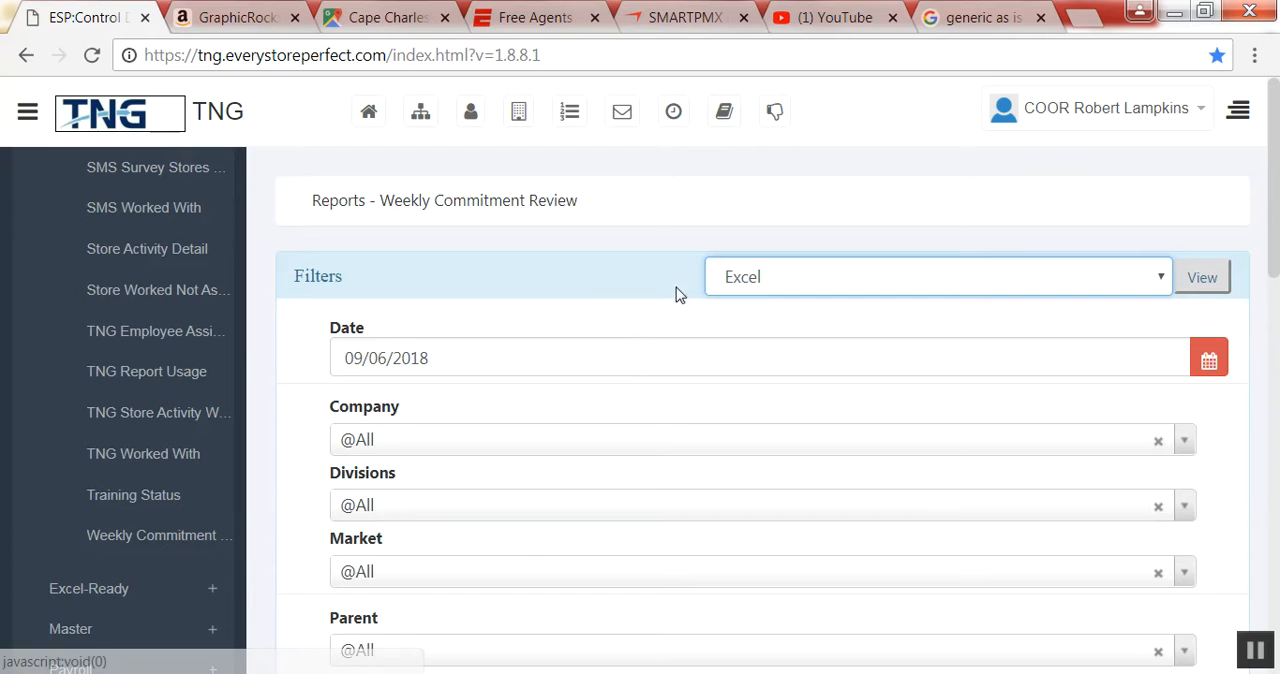
left_click(1211, 365)
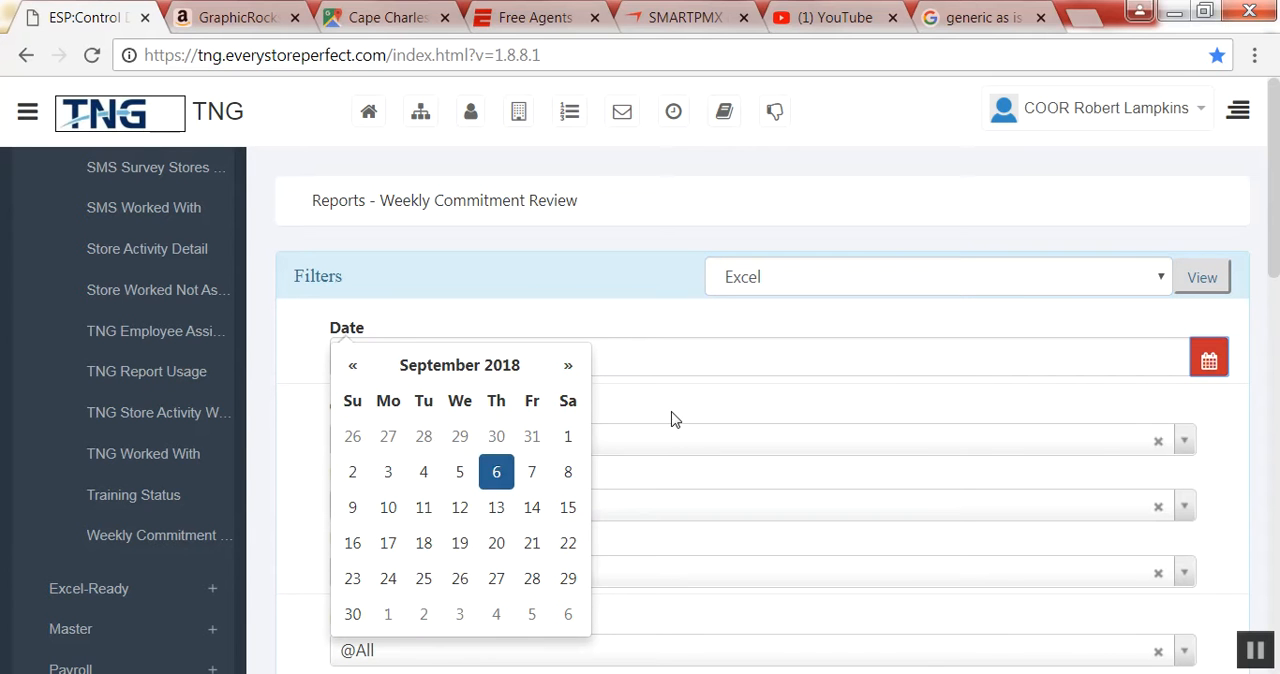
left_click(392, 472)
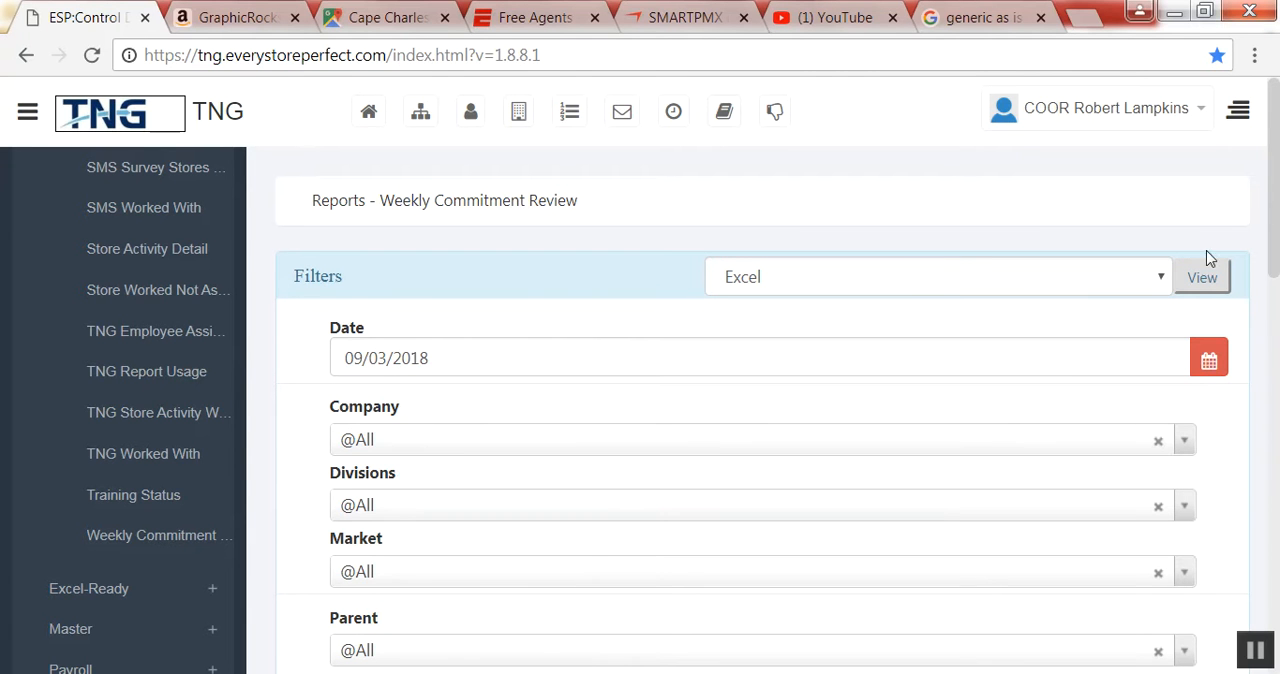
left_click(1203, 282)
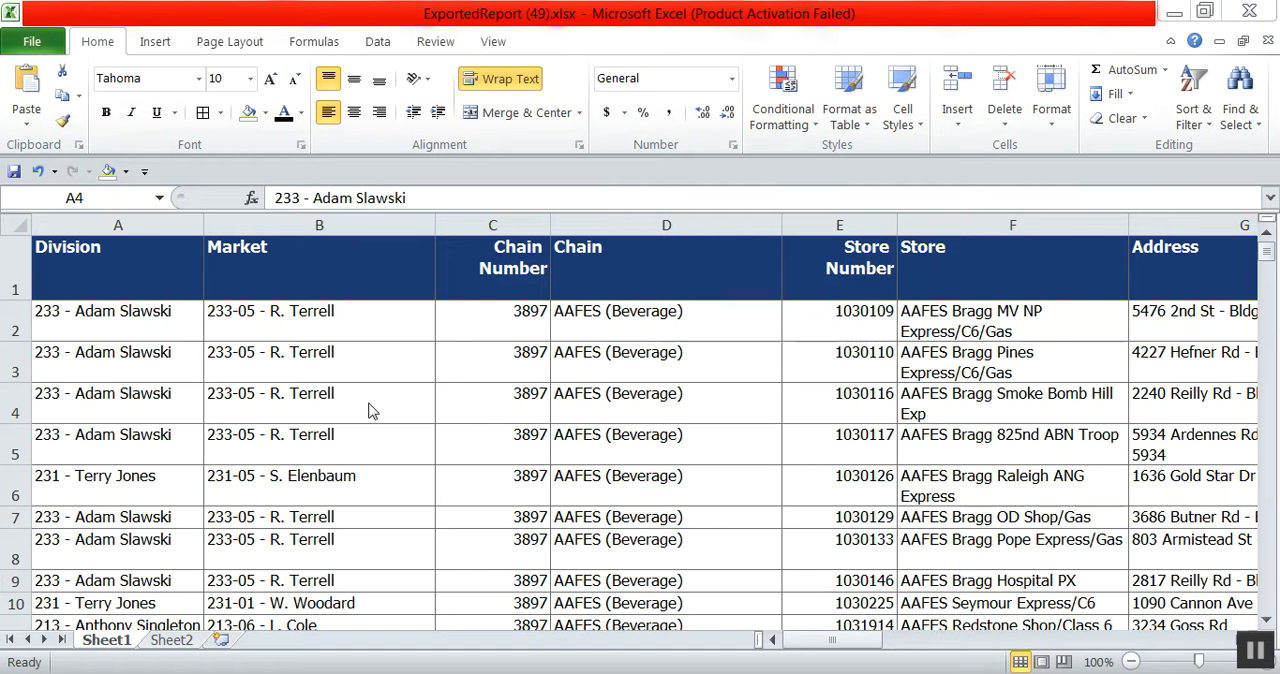
Centre the contents of all cells in the exported sheet horizontally and vertically.
left_click(15, 225)
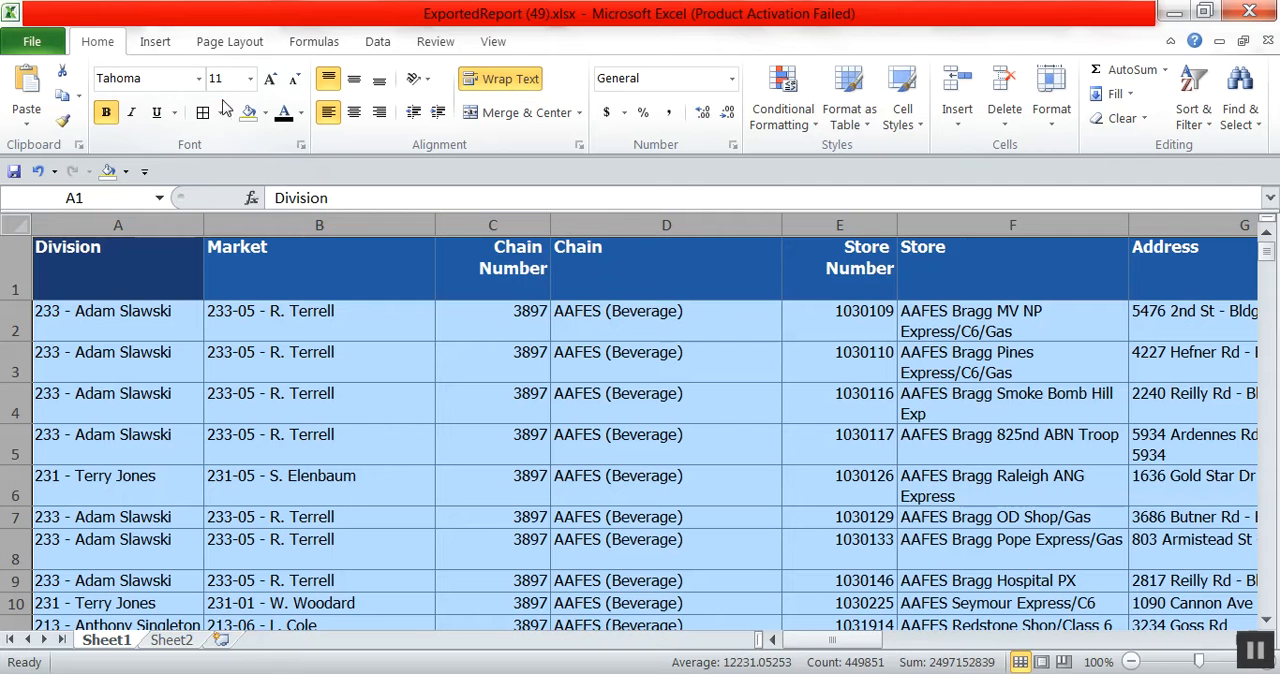
left_click(354, 112)
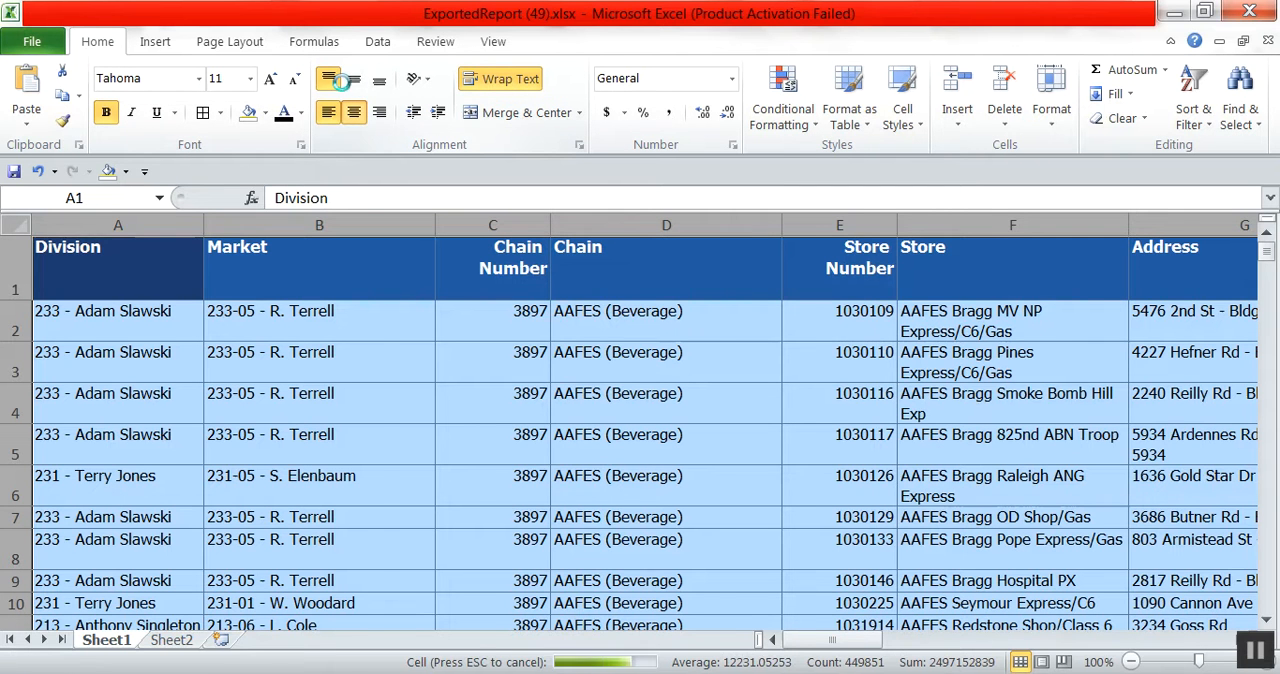
left_click(353, 81)
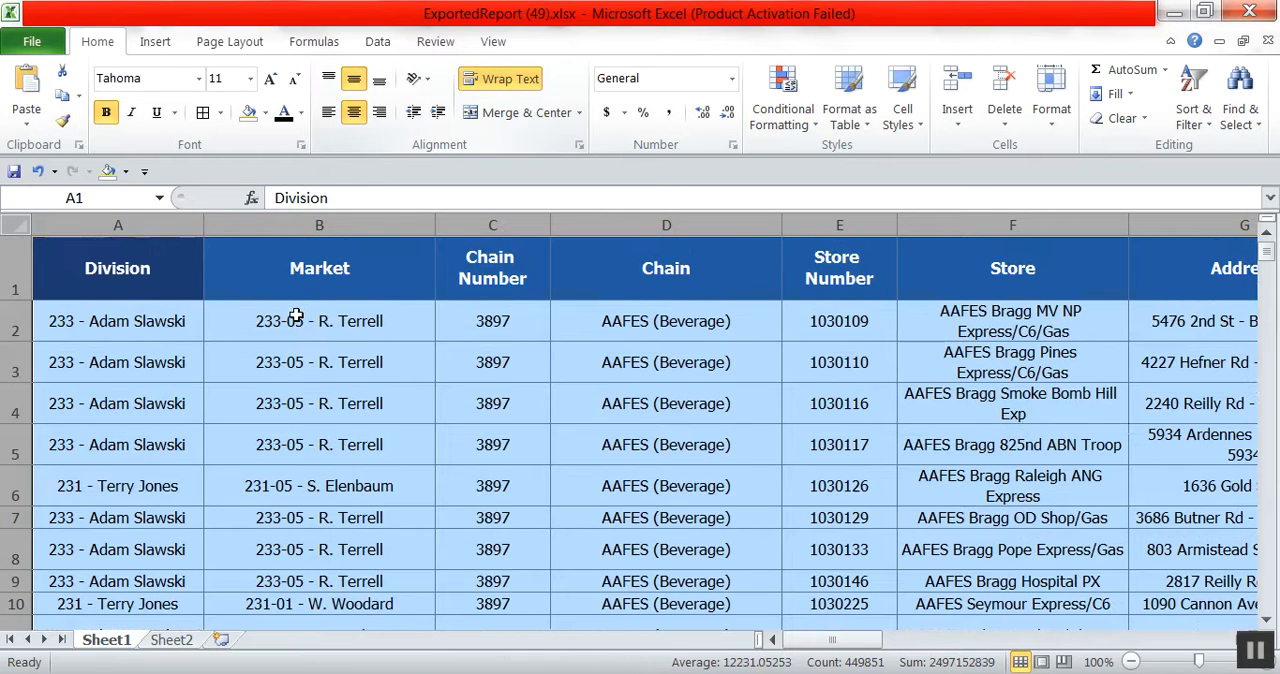
left_click(298, 313)
Widen the Division and Market columns.
left_click_drag(205, 222, 261, 224)
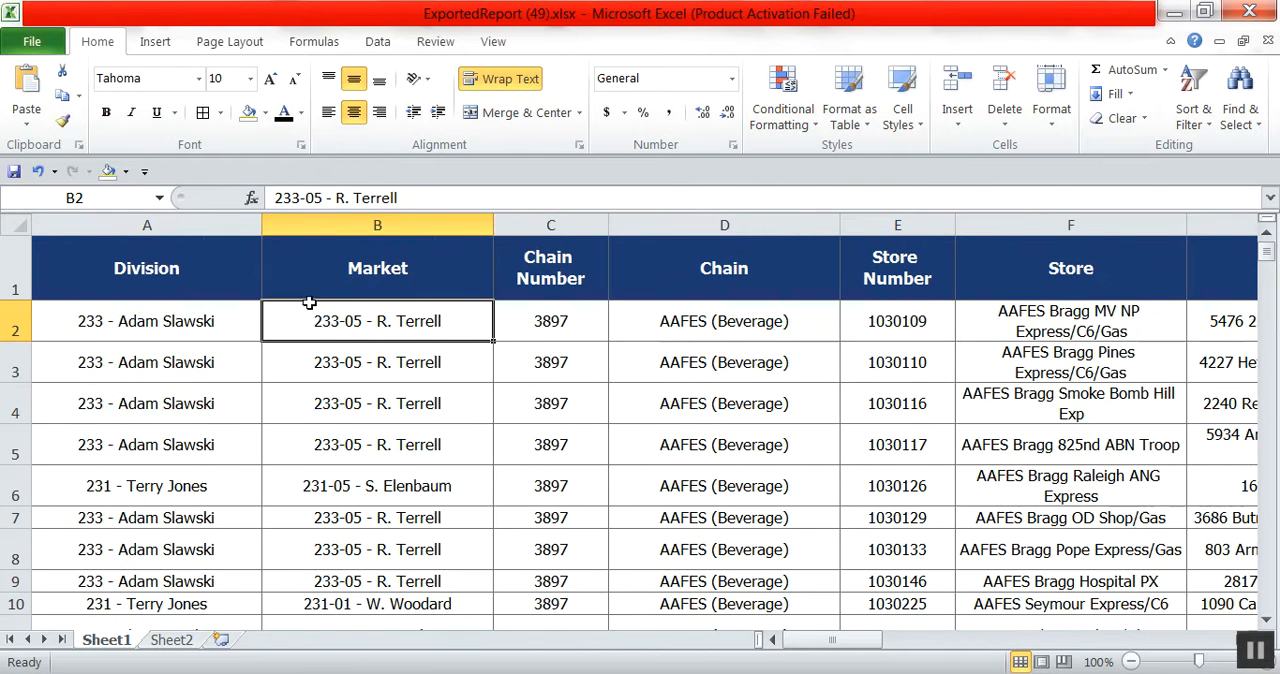
left_click_drag(491, 225, 523, 226)
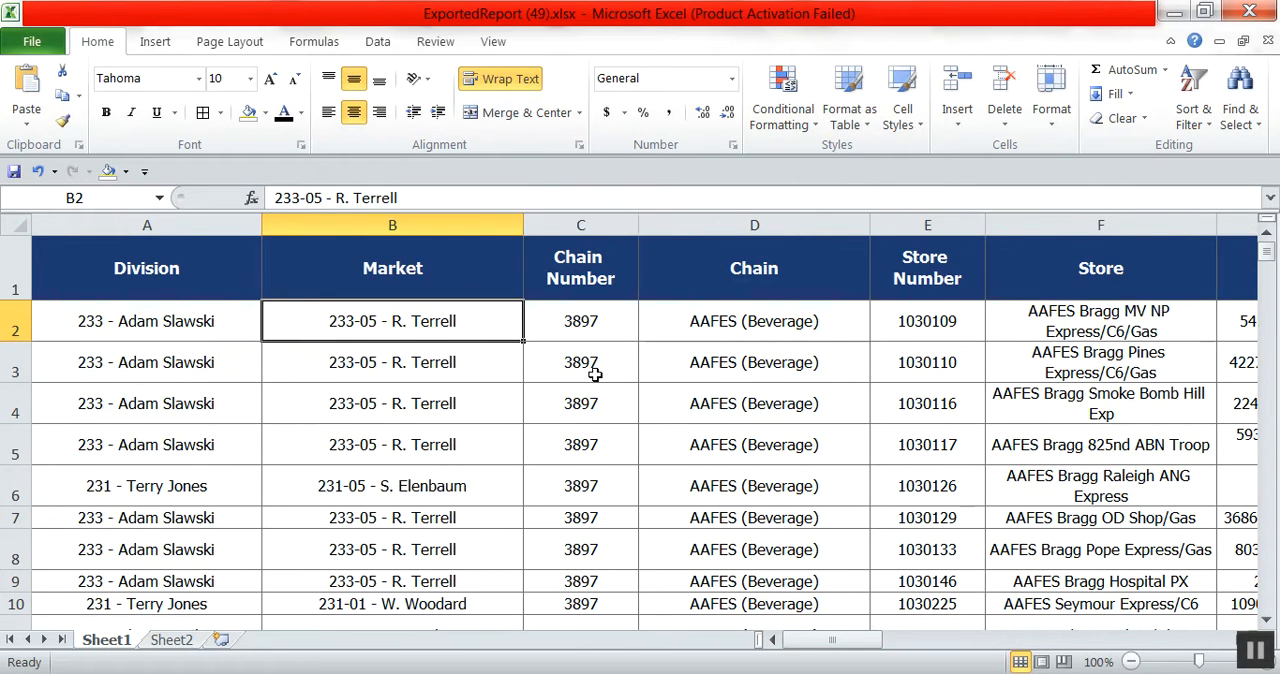
left_click(591, 369)
Delete the whole Store column, which sits between Store Number and Address.
left_click(1077, 234)
right_click(1083, 234)
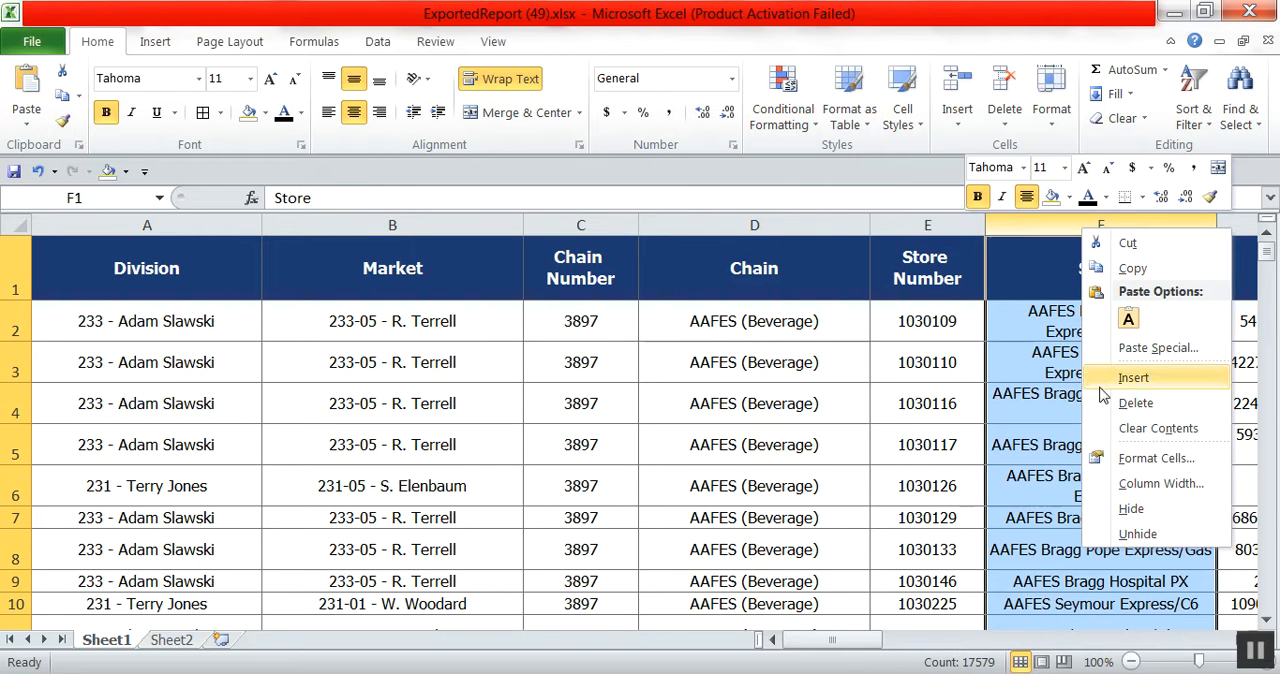
key("Escape")
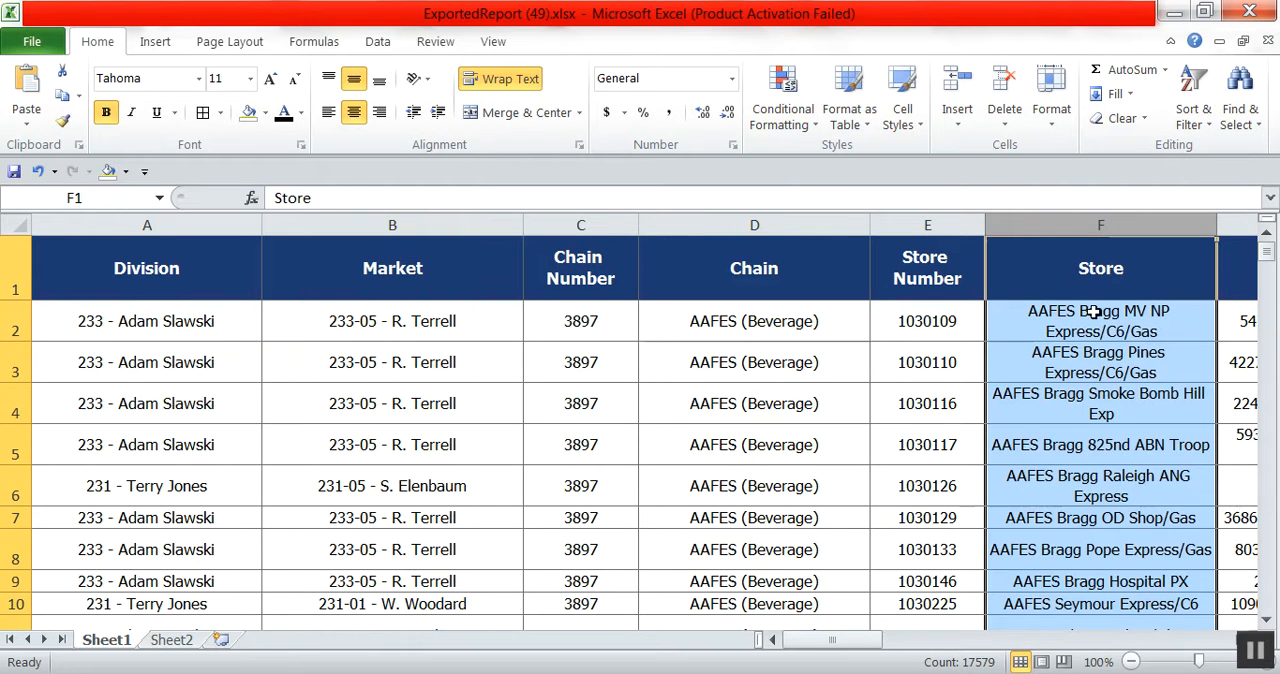
right_click(1065, 236)
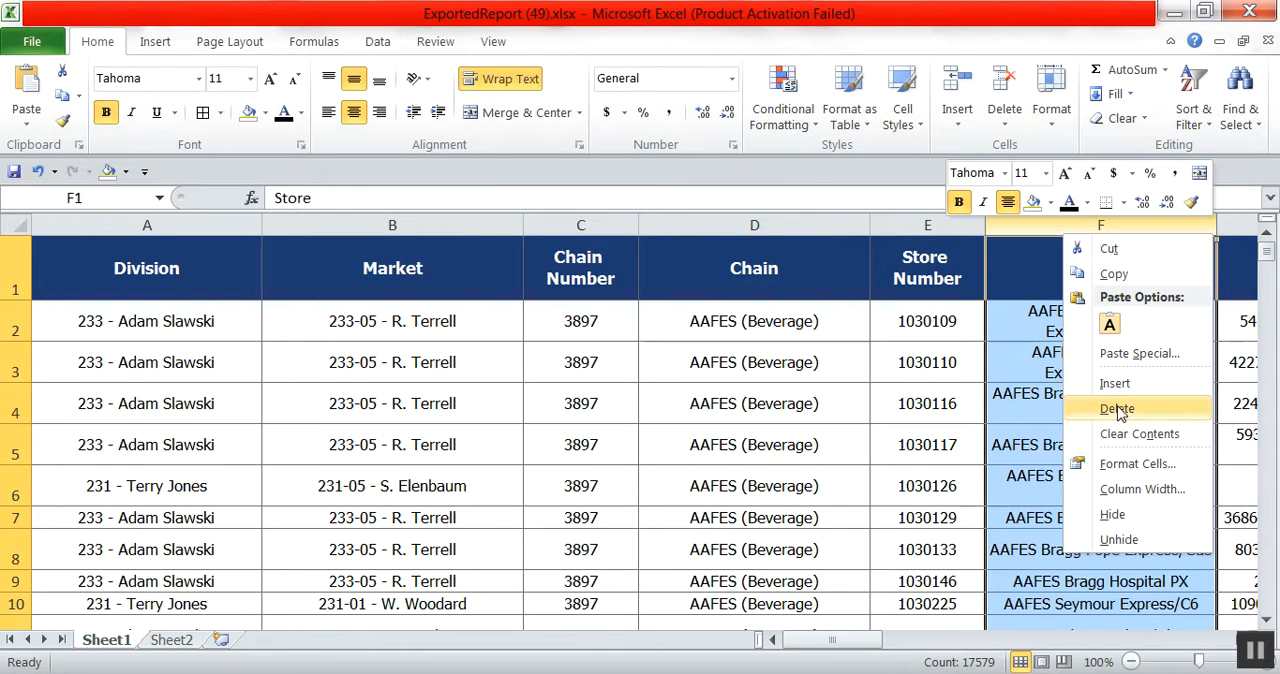
left_click(1120, 410)
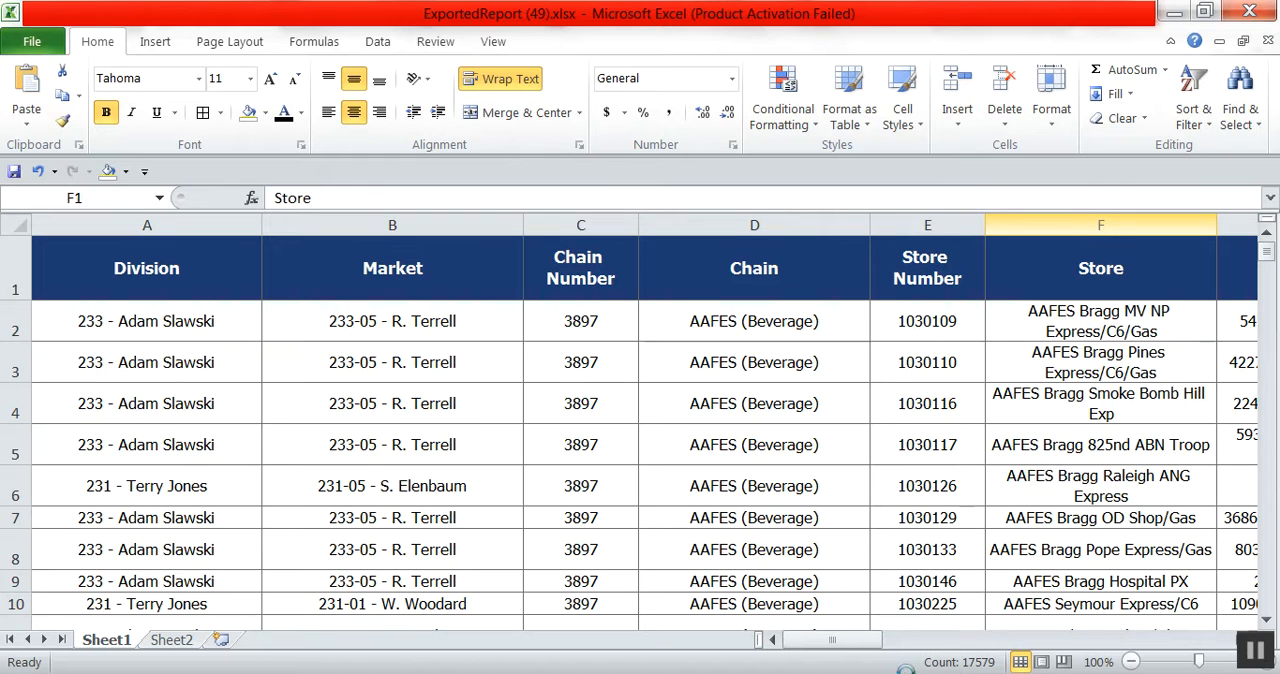
Widen the Address column so each address fits on one line, and widen the City column.
mouse_move(857, 640)
left_mouse_down()
mouse_move(880, 645)
mouse_move(868, 648)
left_mouse_up()
left_click(725, 487)
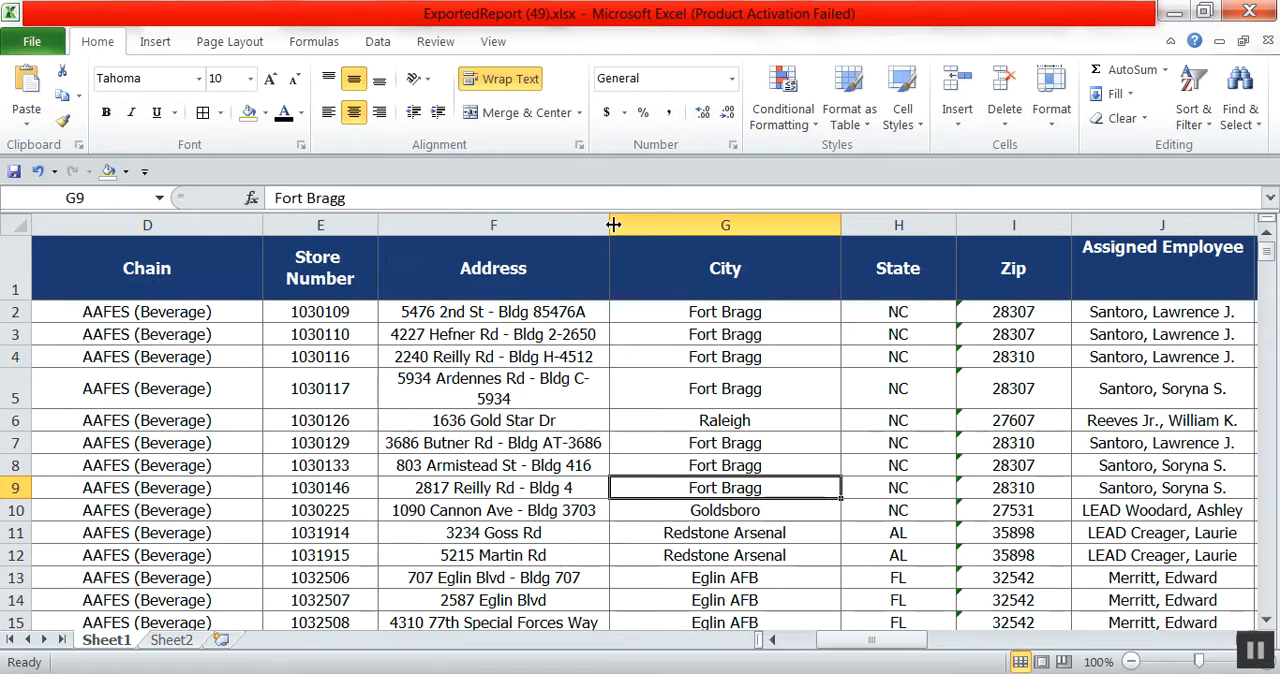
left_click_drag(610, 225, 777, 224)
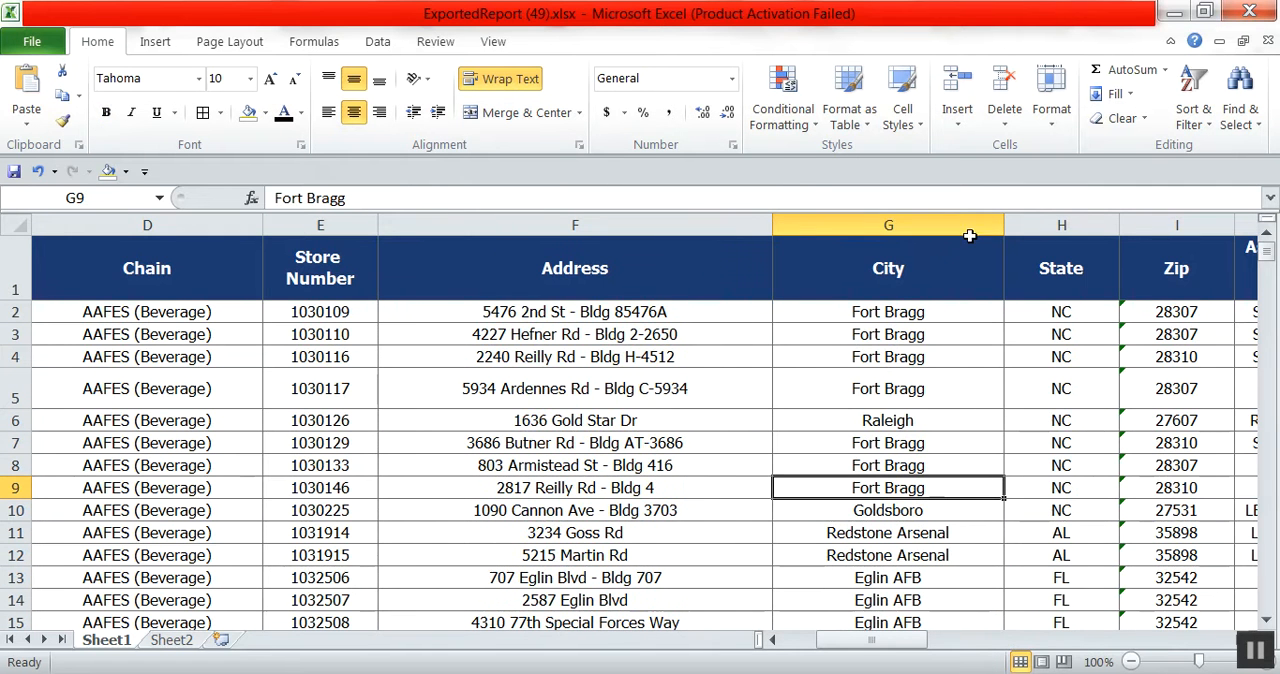
left_click_drag(1005, 224, 1072, 224)
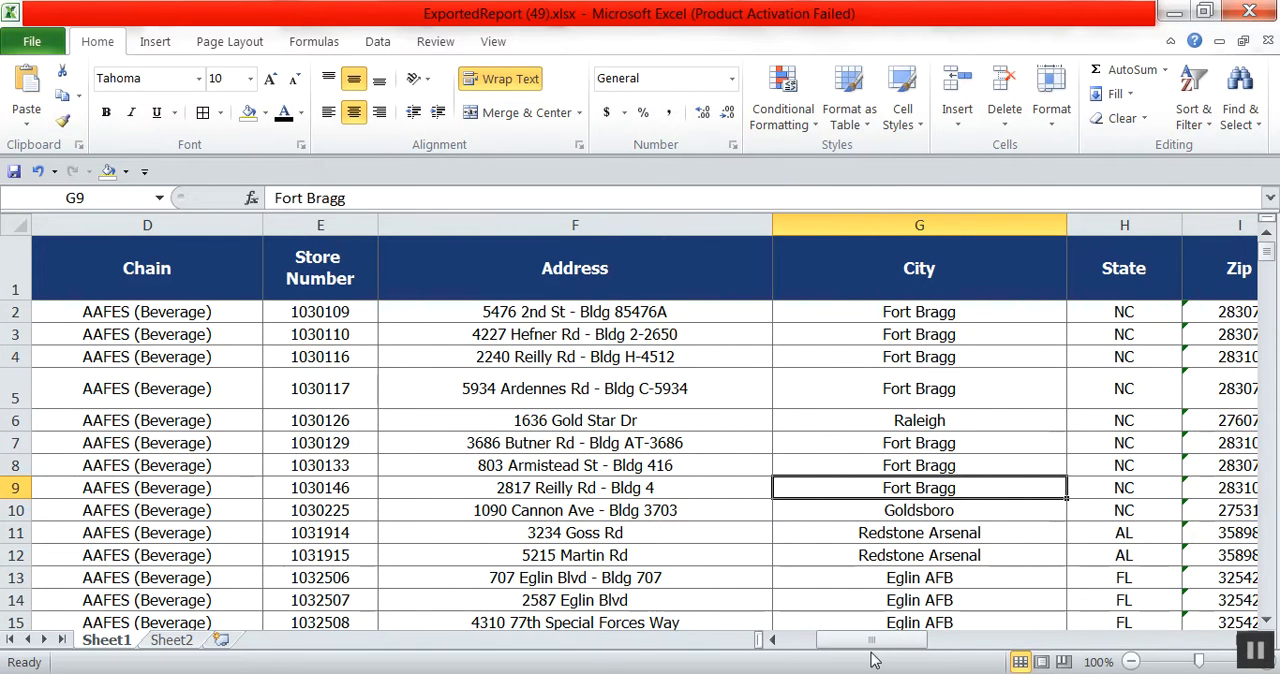
Widen the Assigned Employee column and move it between the Market and Chain Number columns.
left_click_drag(893, 646, 958, 645)
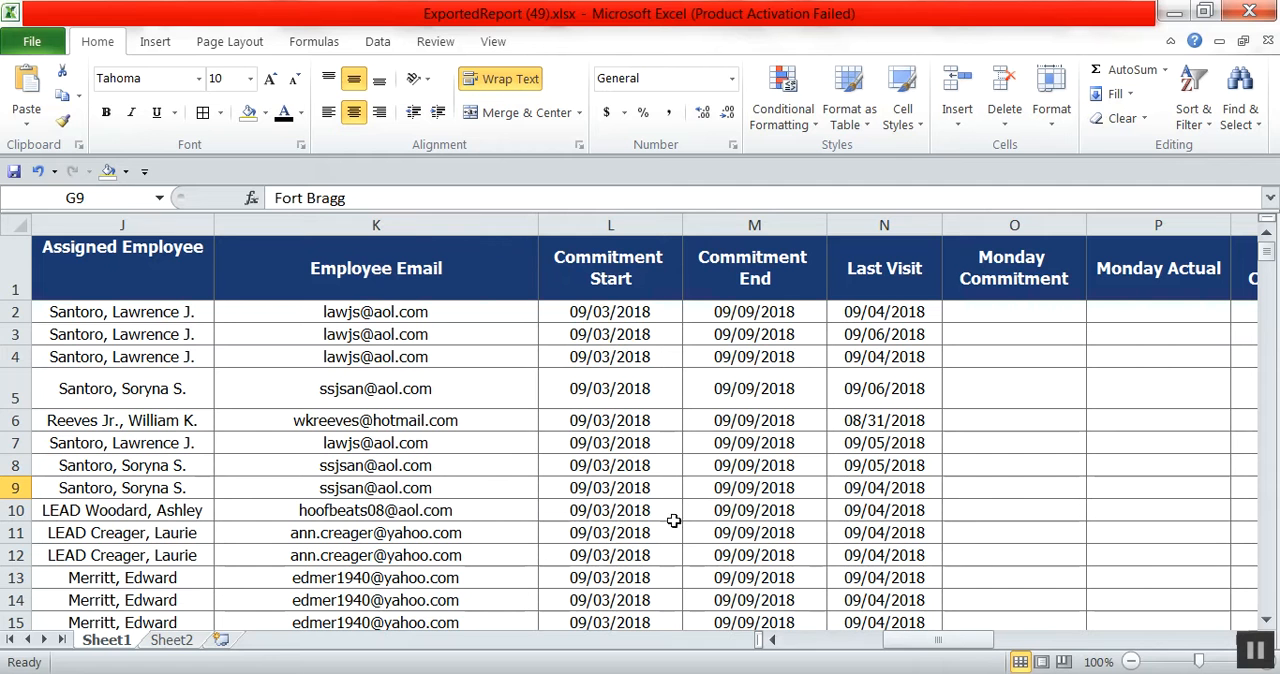
left_click_drag(214, 224, 325, 224)
right_click(195, 237)
left_click(245, 268)
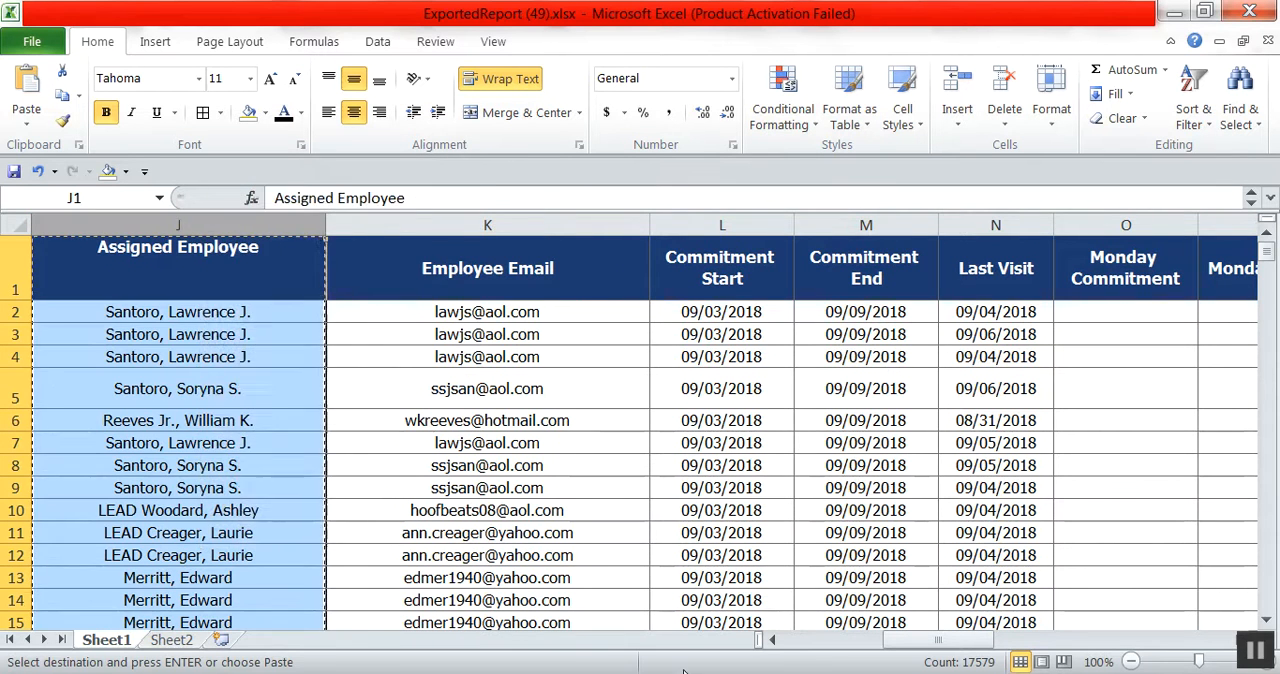
left_click_drag(910, 648, 812, 645)
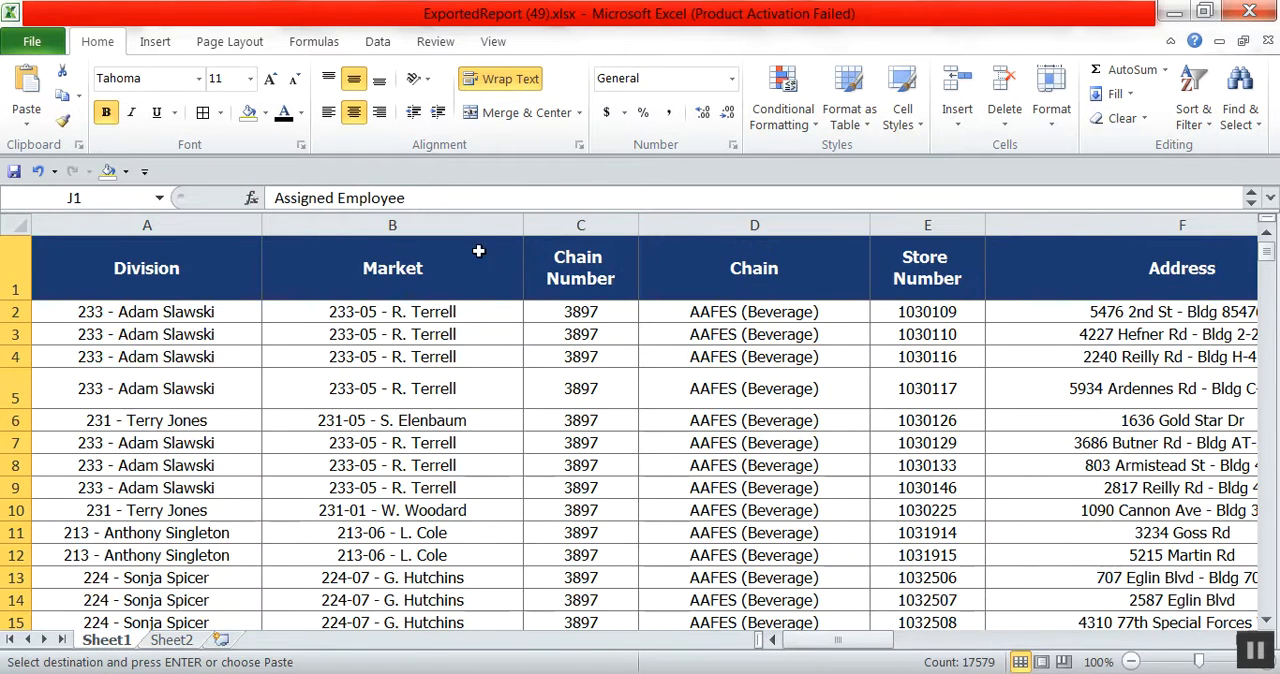
right_click(597, 232)
left_click(650, 376)
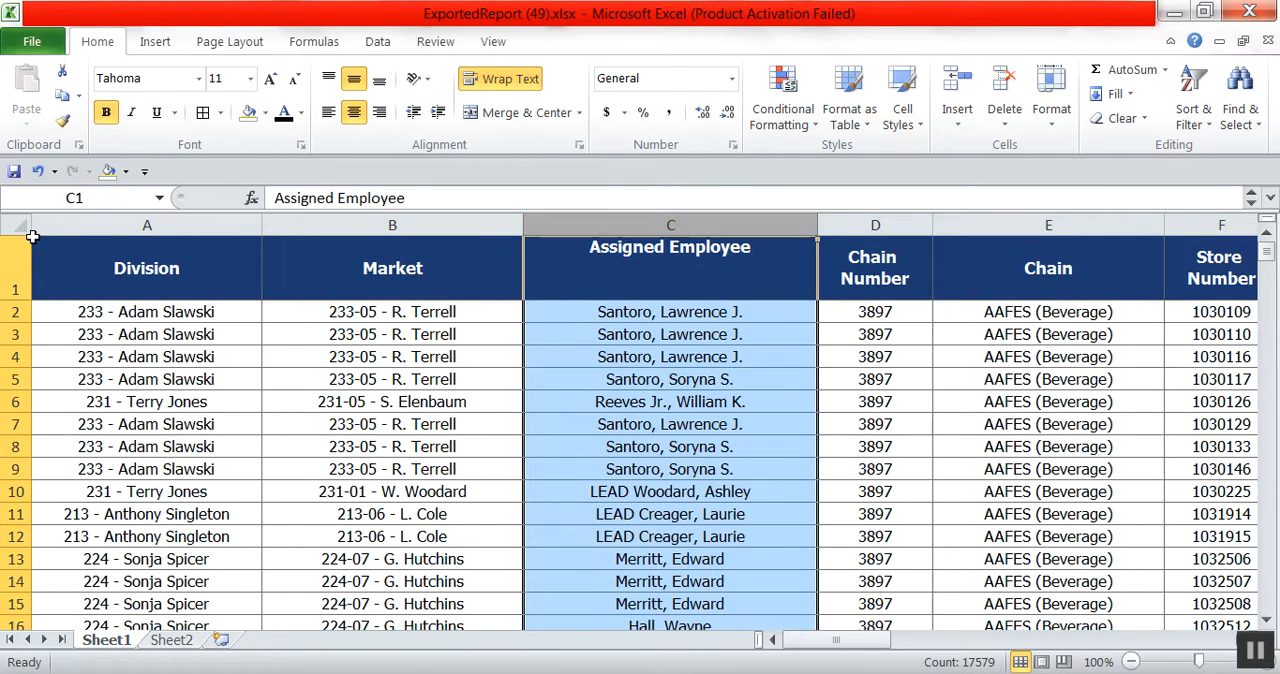
Begin a custom sort of the whole sheet, treating the first row as headers, with Division as the first level.
left_click(17, 226)
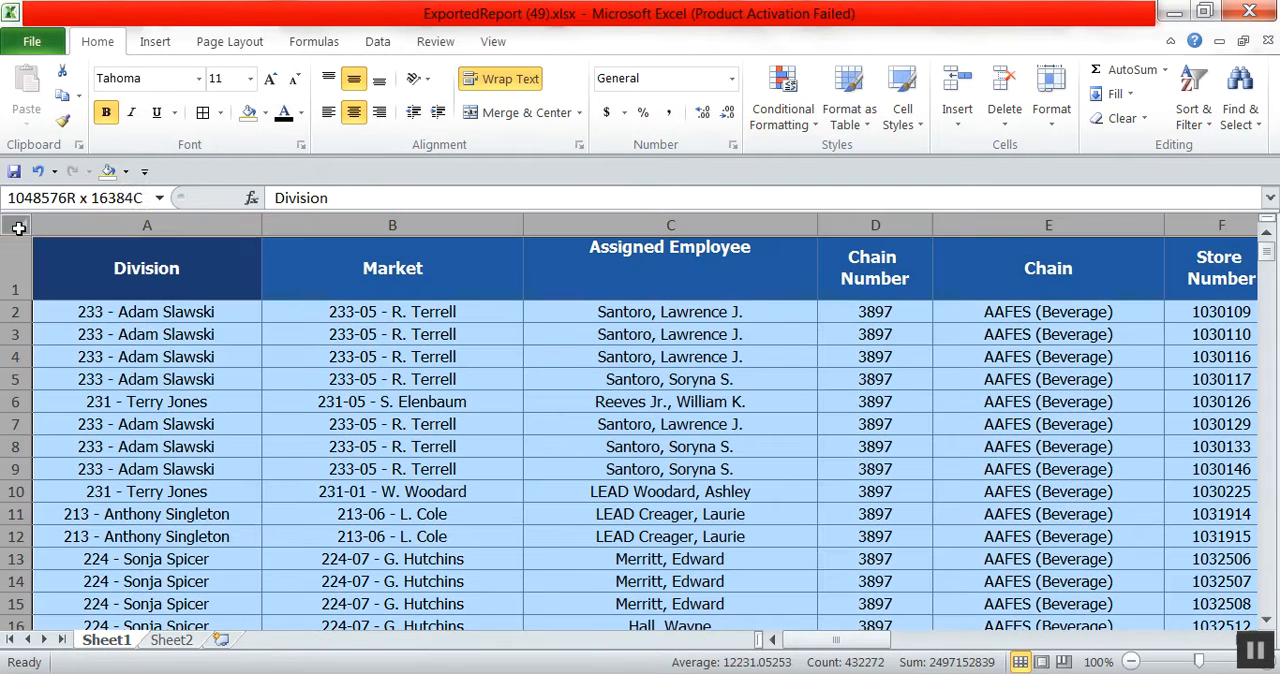
left_click(378, 41)
left_click(496, 95)
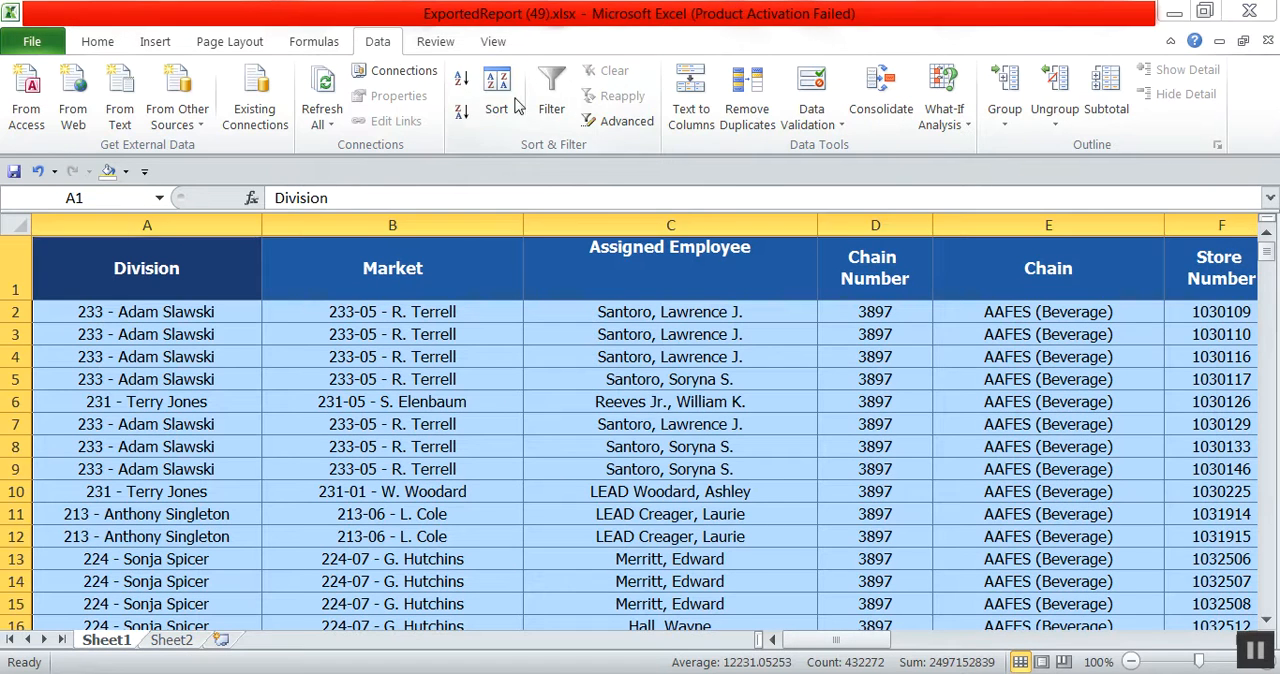
left_click(1071, 409)
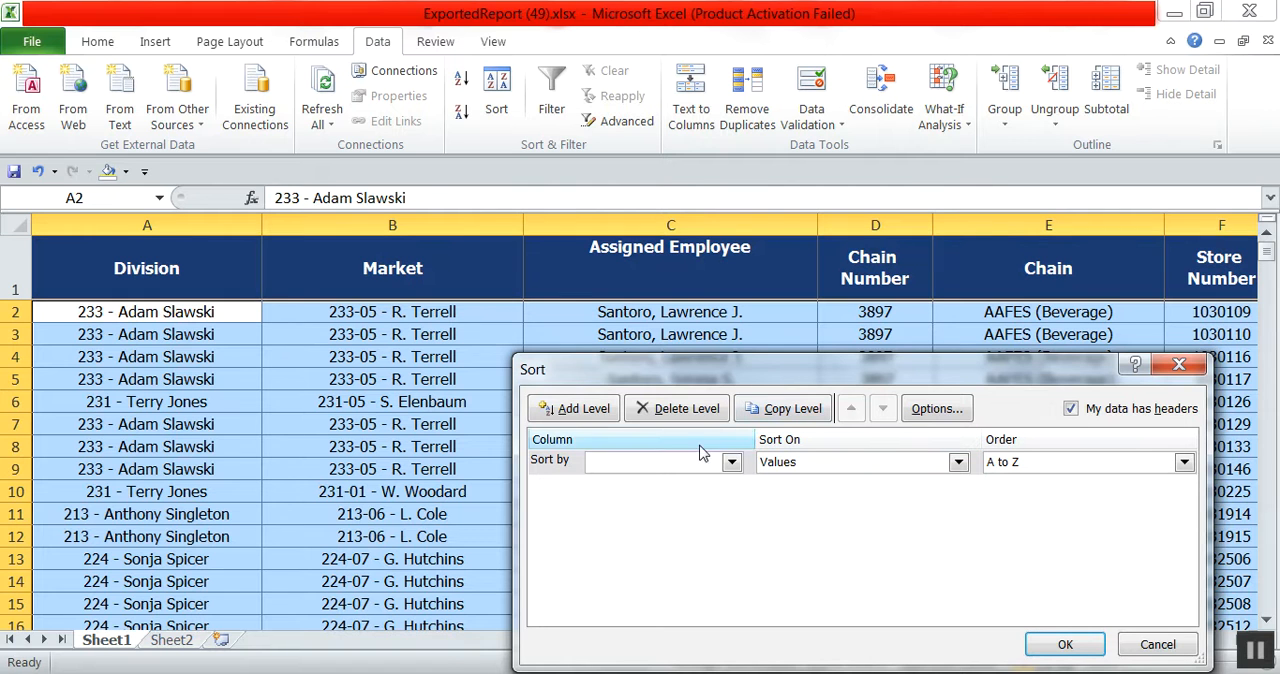
left_click(731, 461)
left_click(615, 478)
Add Market and Assigned Employee as the second and third sort levels, A to Z, and apply the sort.
left_click(580, 409)
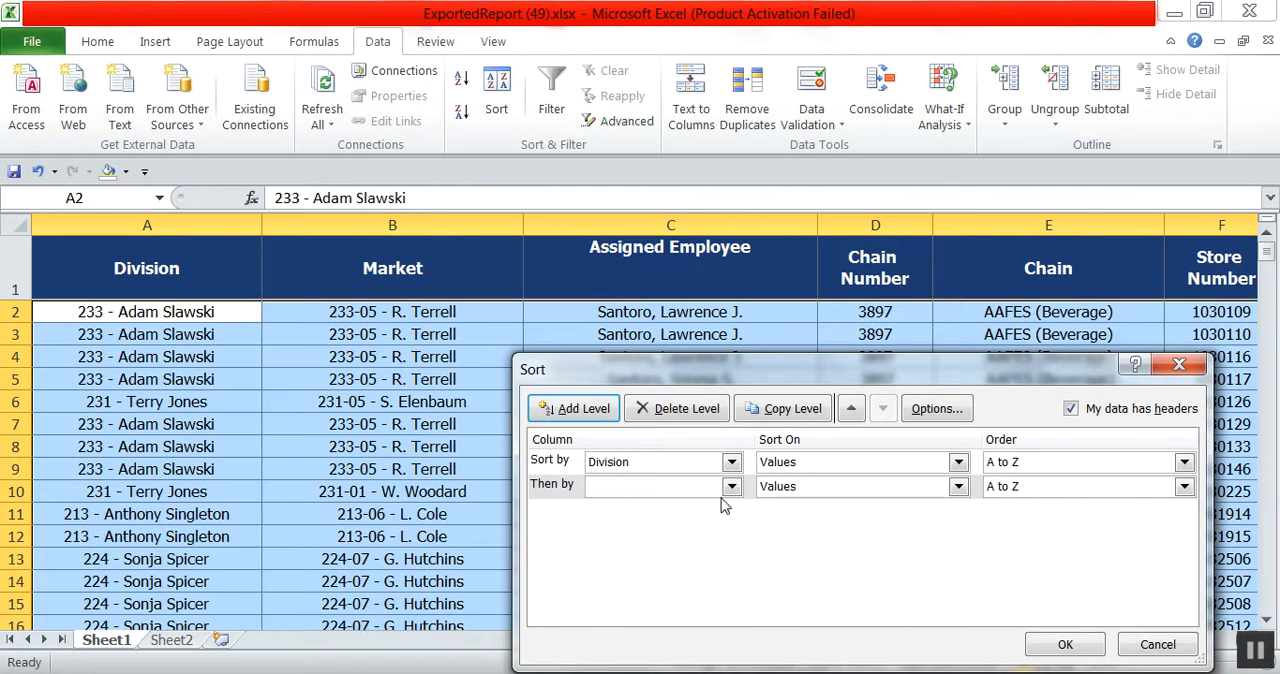
left_click(731, 486)
left_click(645, 518)
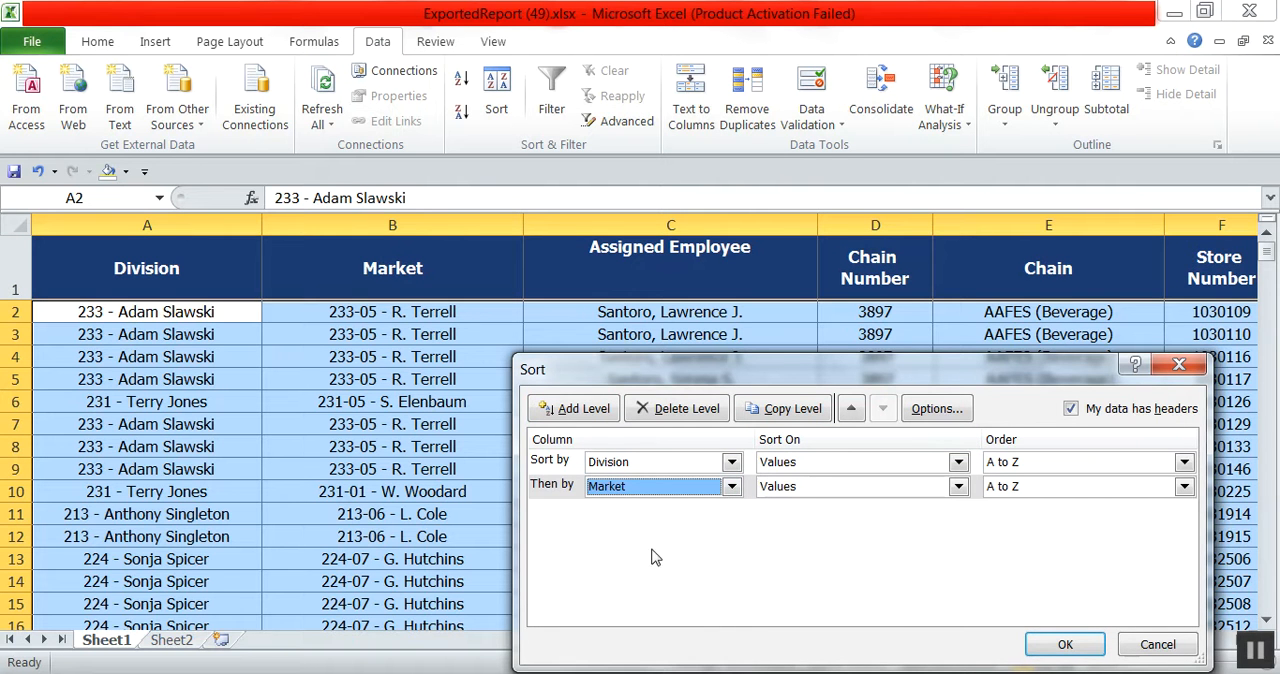
left_click(586, 410)
left_click(733, 512)
left_click(657, 563)
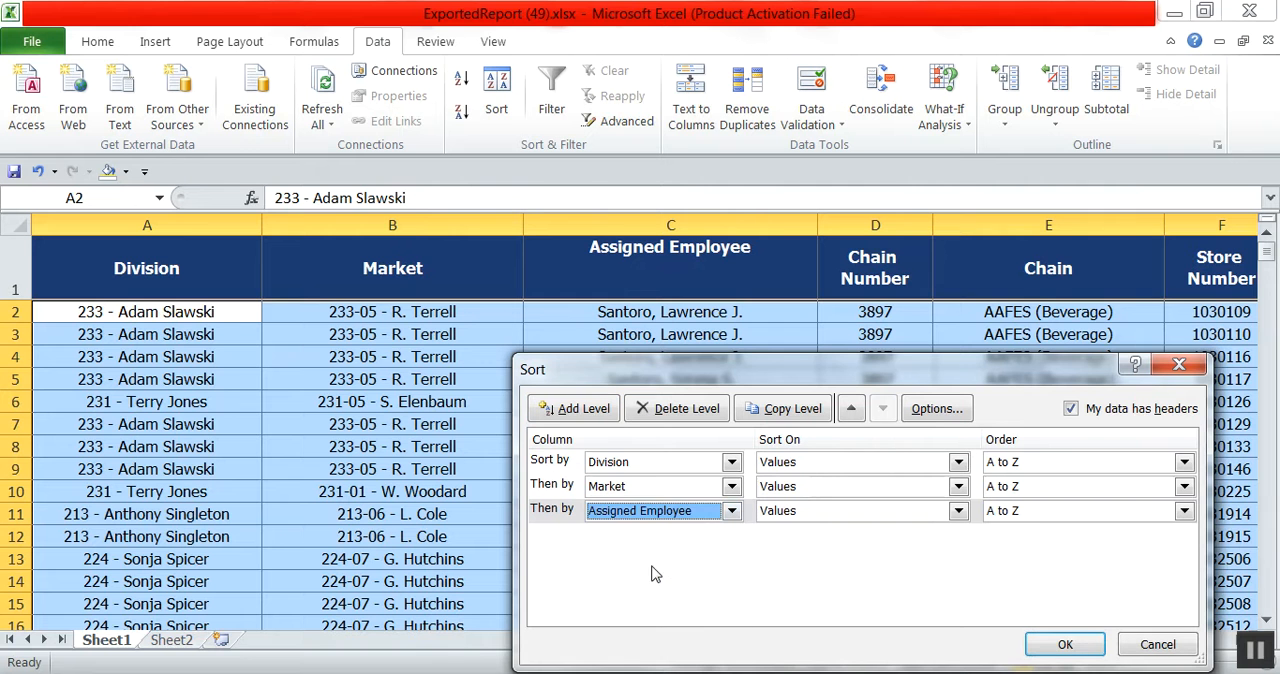
left_click(1063, 645)
left_click(546, 476)
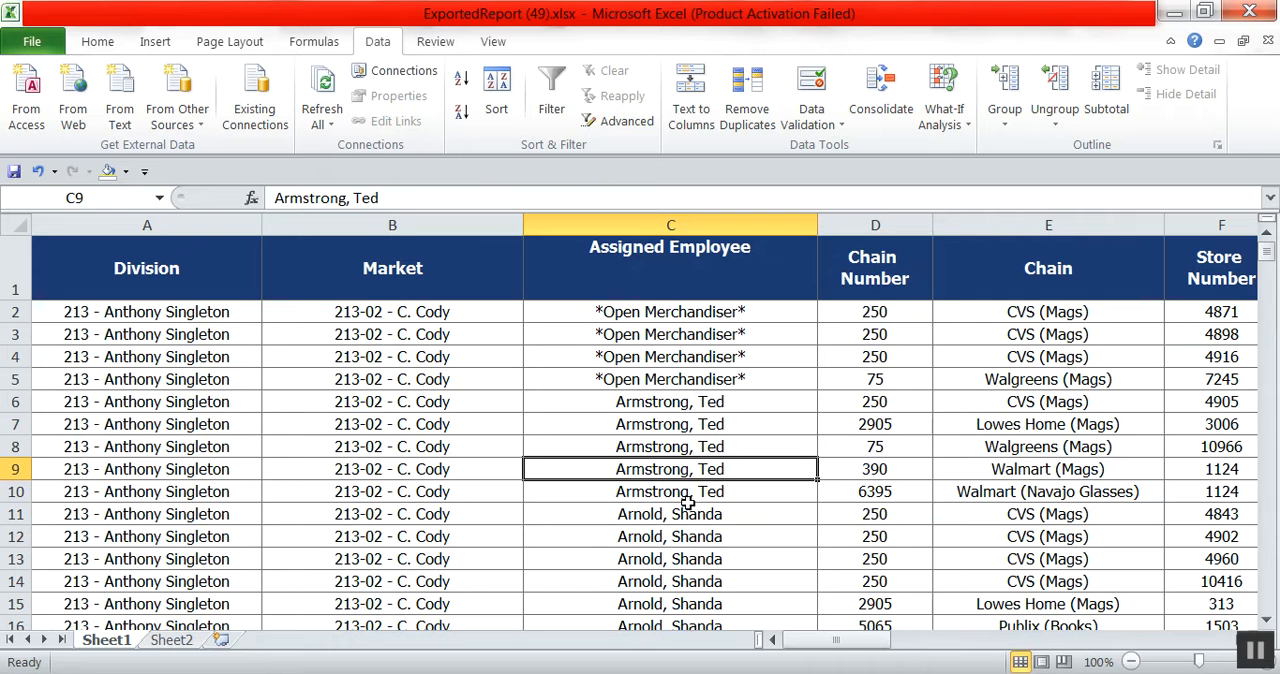
Turn on filters in the header row for all columns of the sheet.
left_click_drag(688, 512, 683, 601)
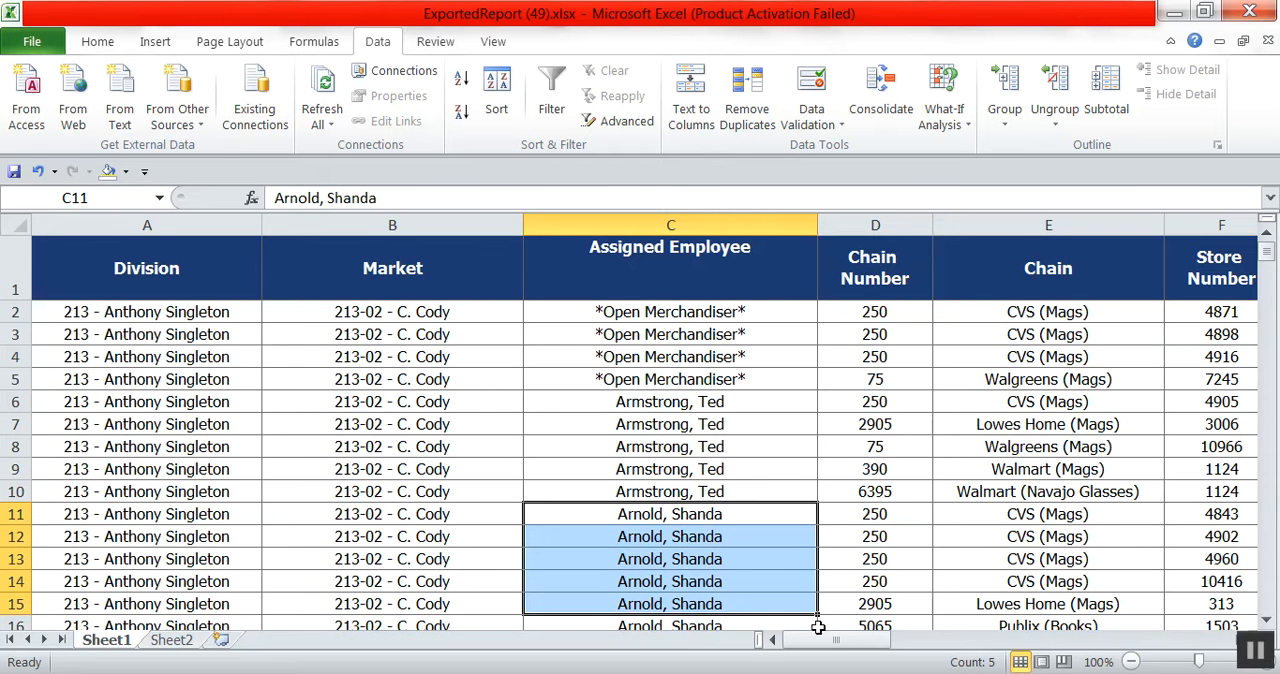
left_click_drag(820, 640, 975, 650)
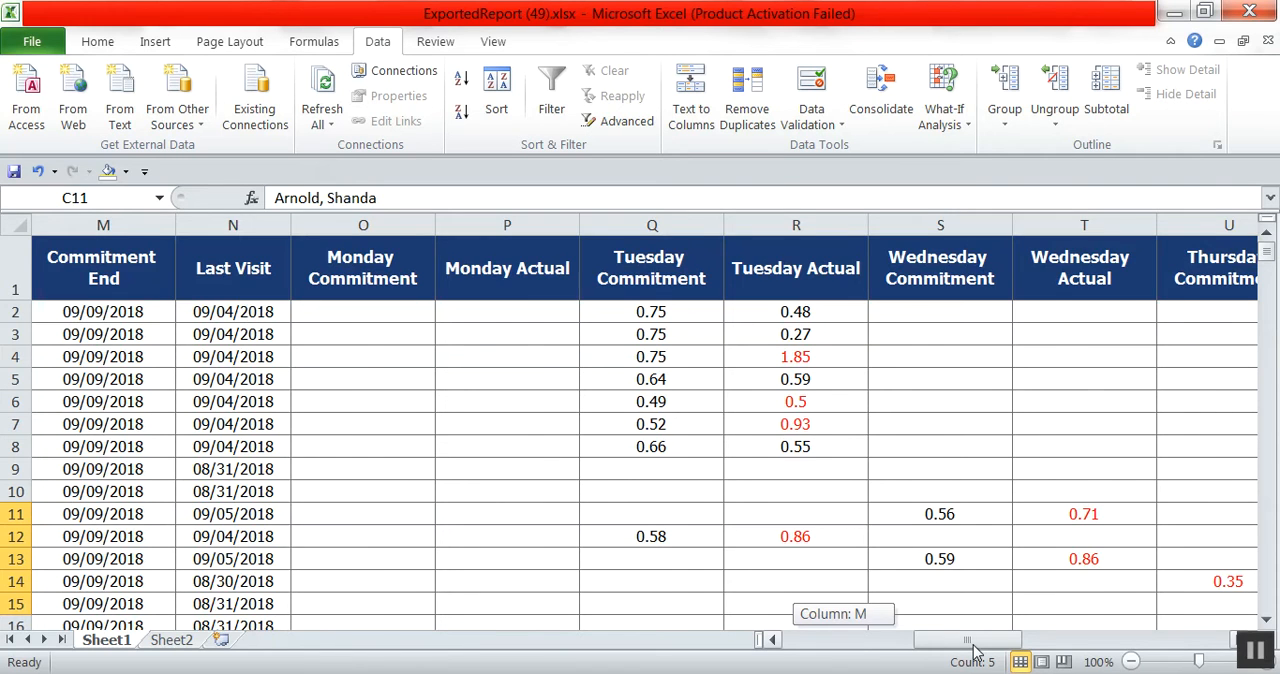
left_click_drag(975, 650, 840, 645)
left_click(15, 224)
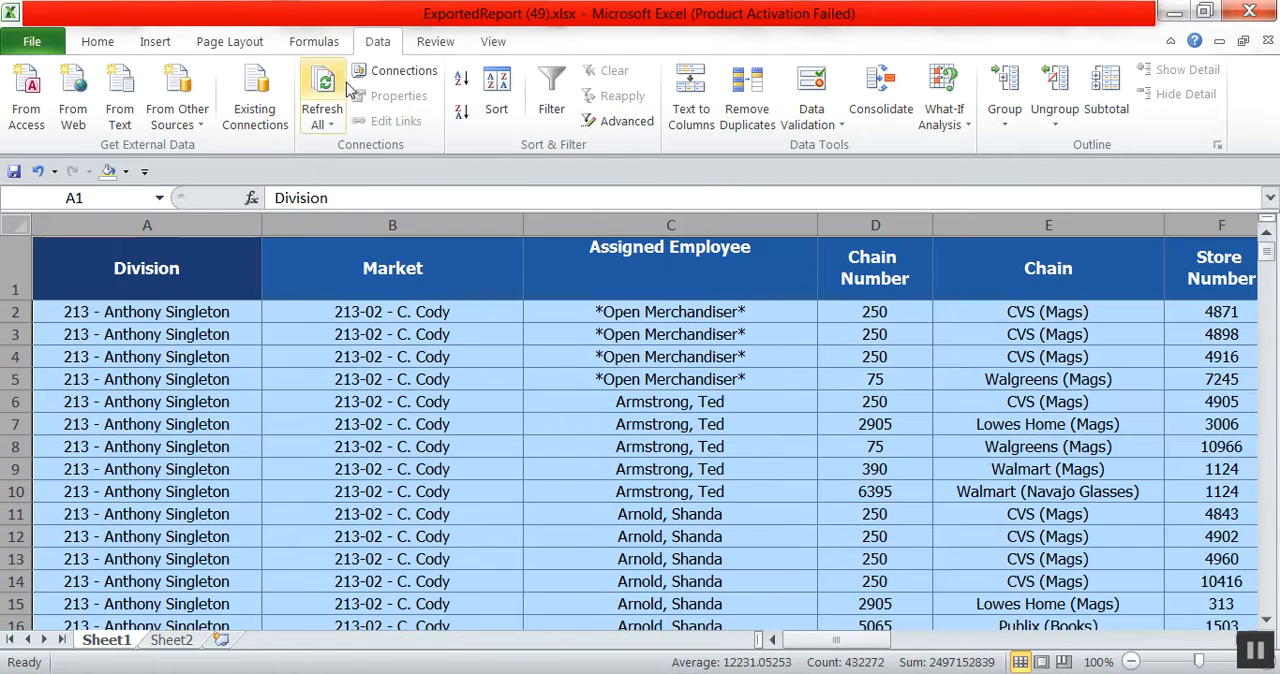
left_click(548, 78)
left_click(562, 377)
left_click_drag(857, 645, 987, 648)
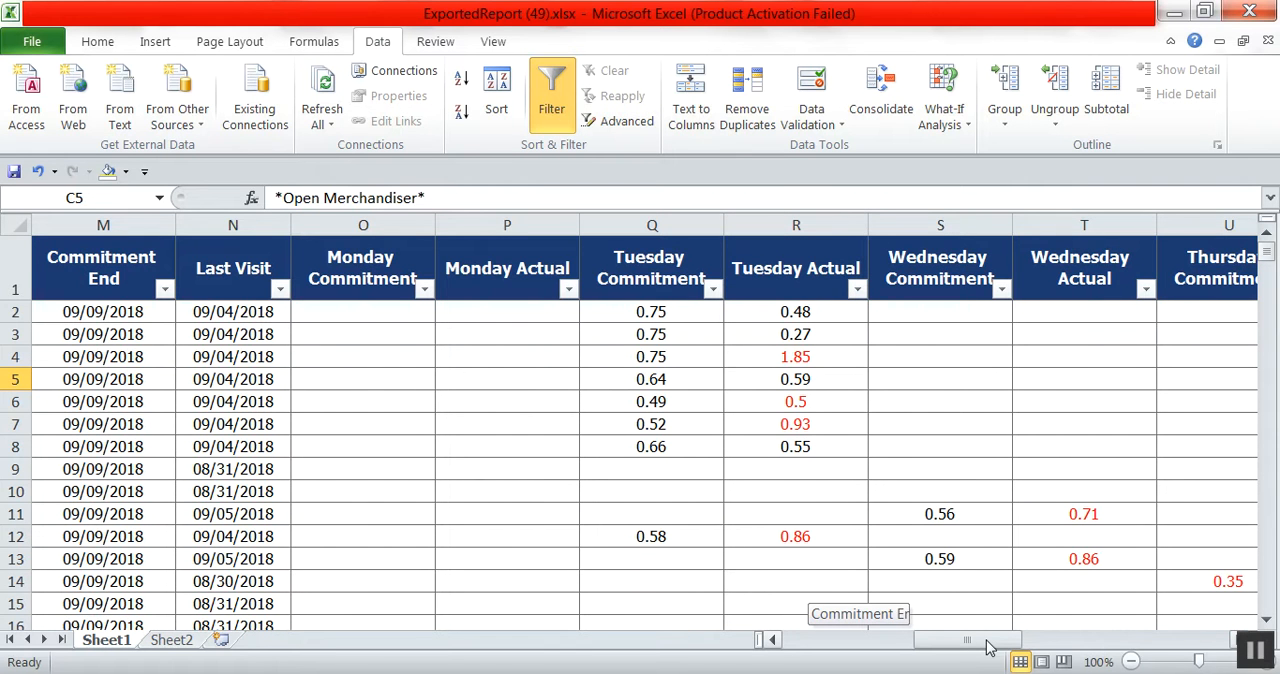
Insert four blank columns between the Wednesday Actual and Thursday Commitment columns.
left_click_drag(987, 648, 987, 648)
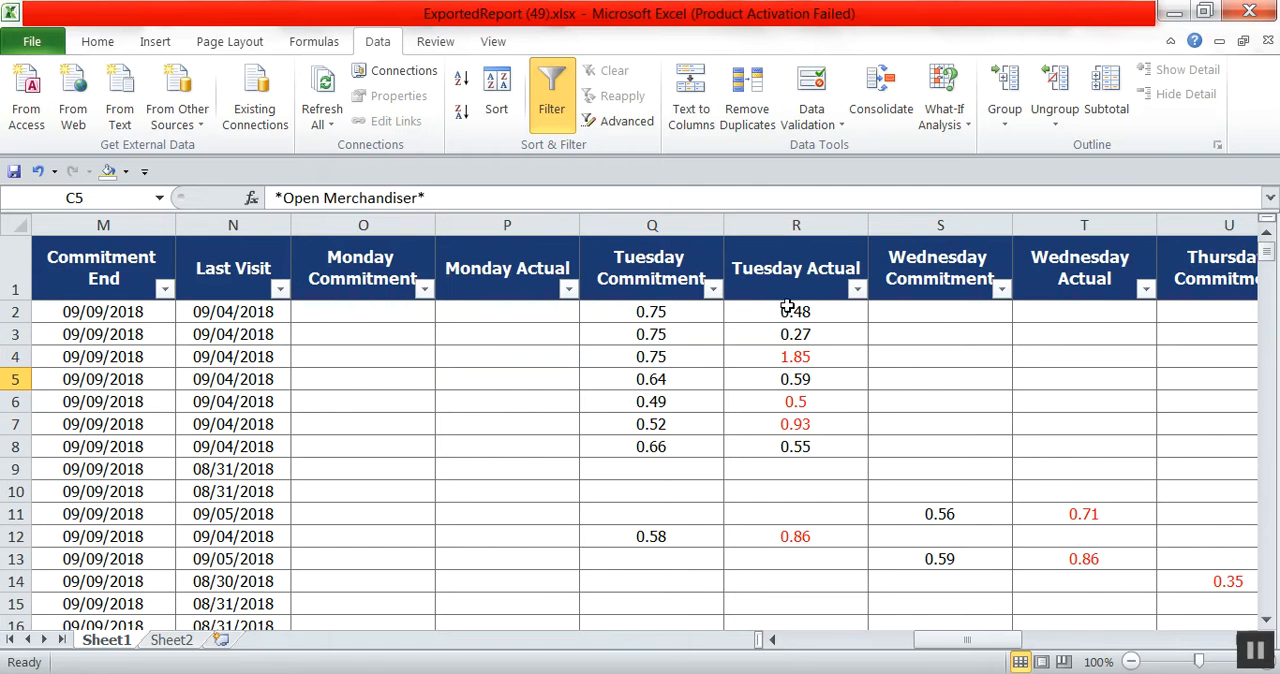
left_click_drag(1003, 648, 1020, 648)
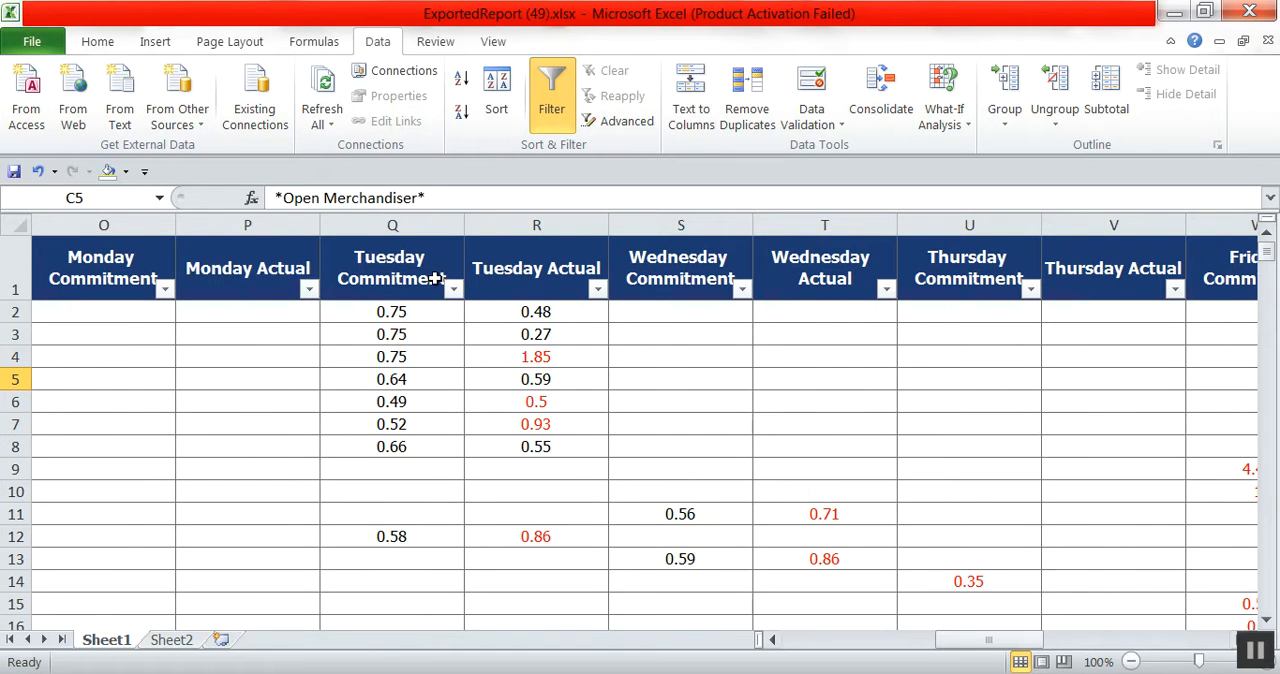
left_click_drag(668, 217, 969, 224)
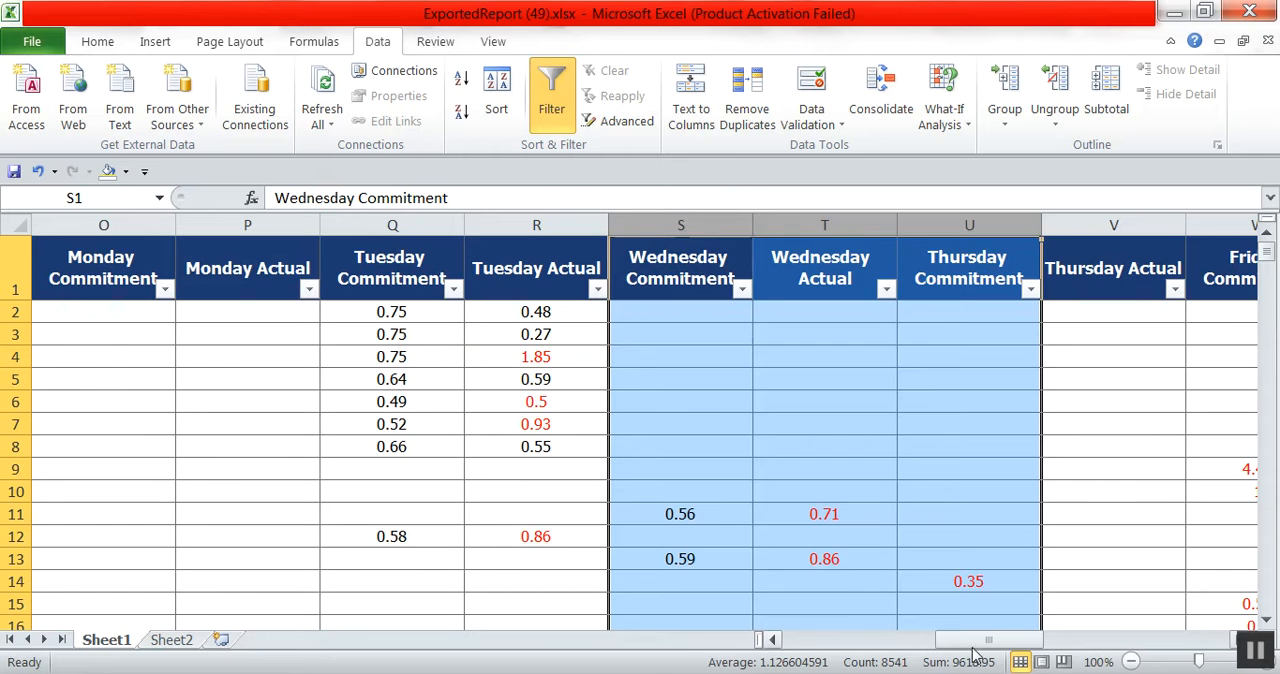
left_click_drag(975, 642, 994, 642)
left_click(792, 490)
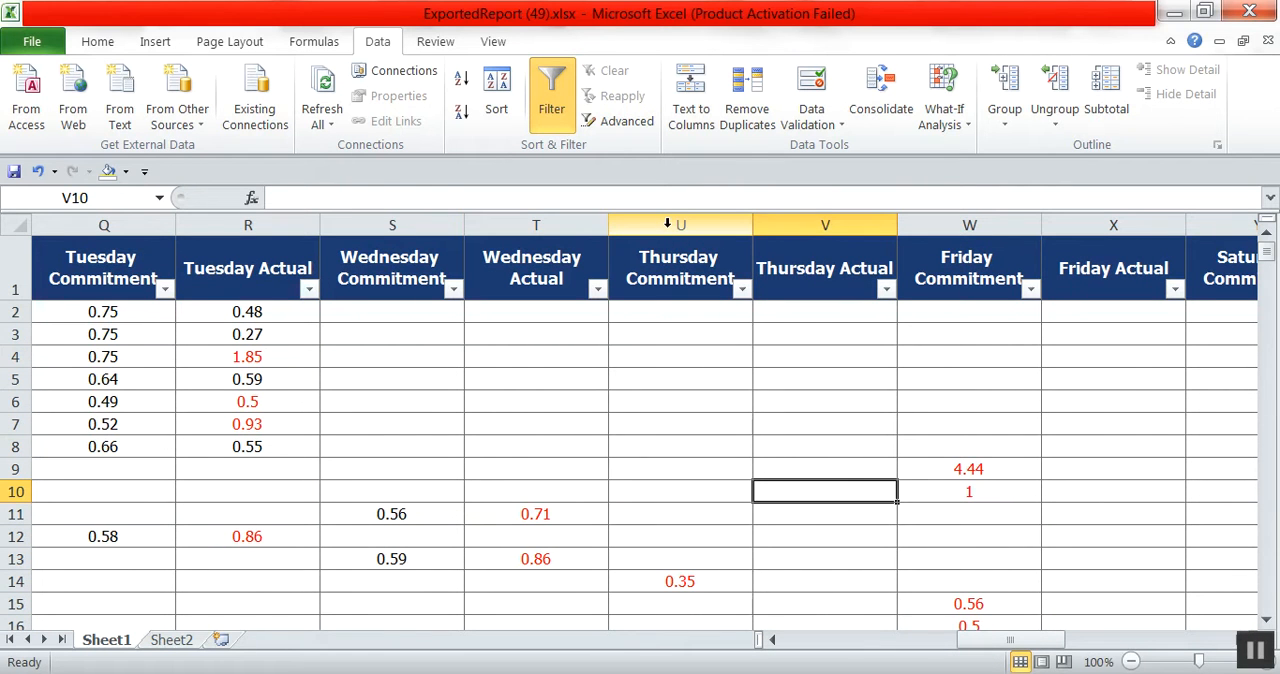
left_click_drag(667, 224, 850, 226)
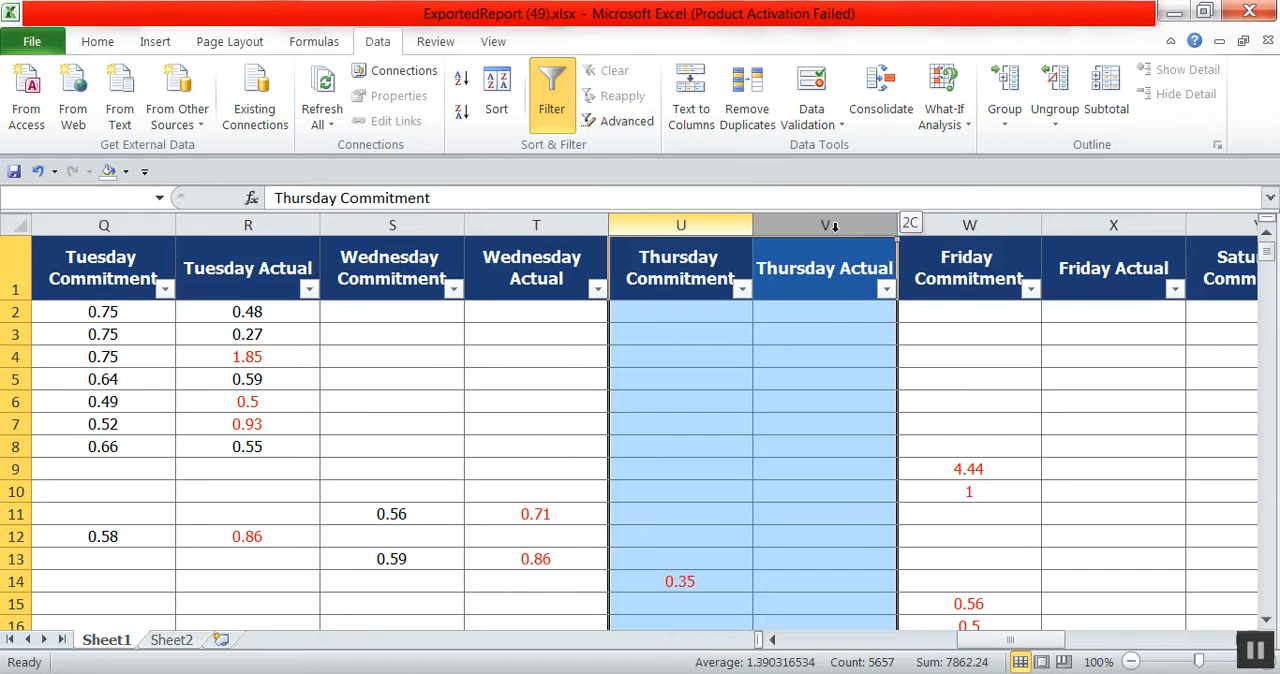
right_click(730, 226)
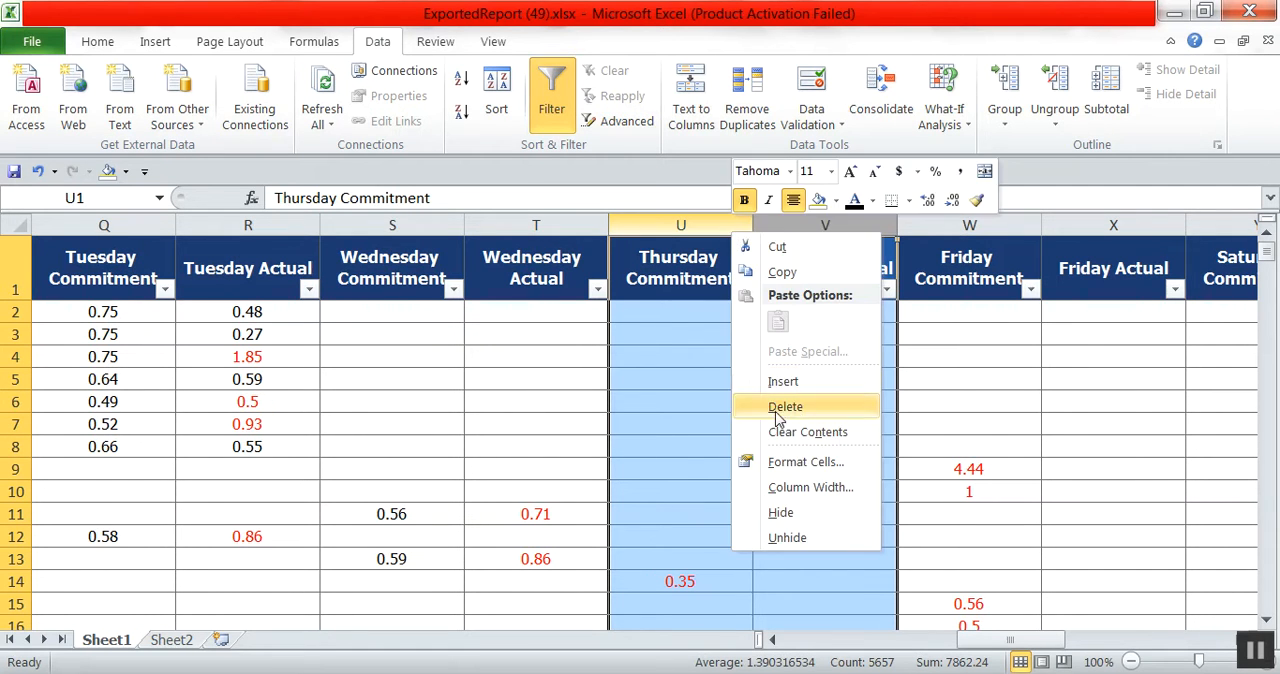
left_click(785, 381)
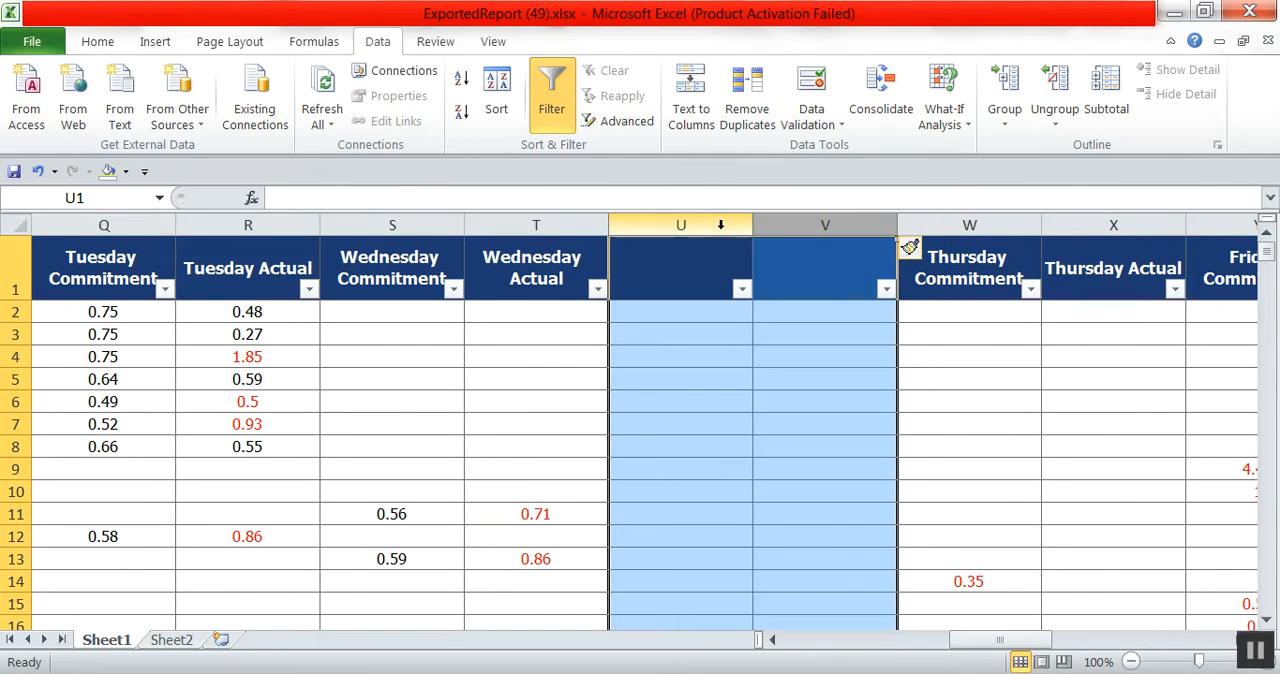
right_click(768, 225)
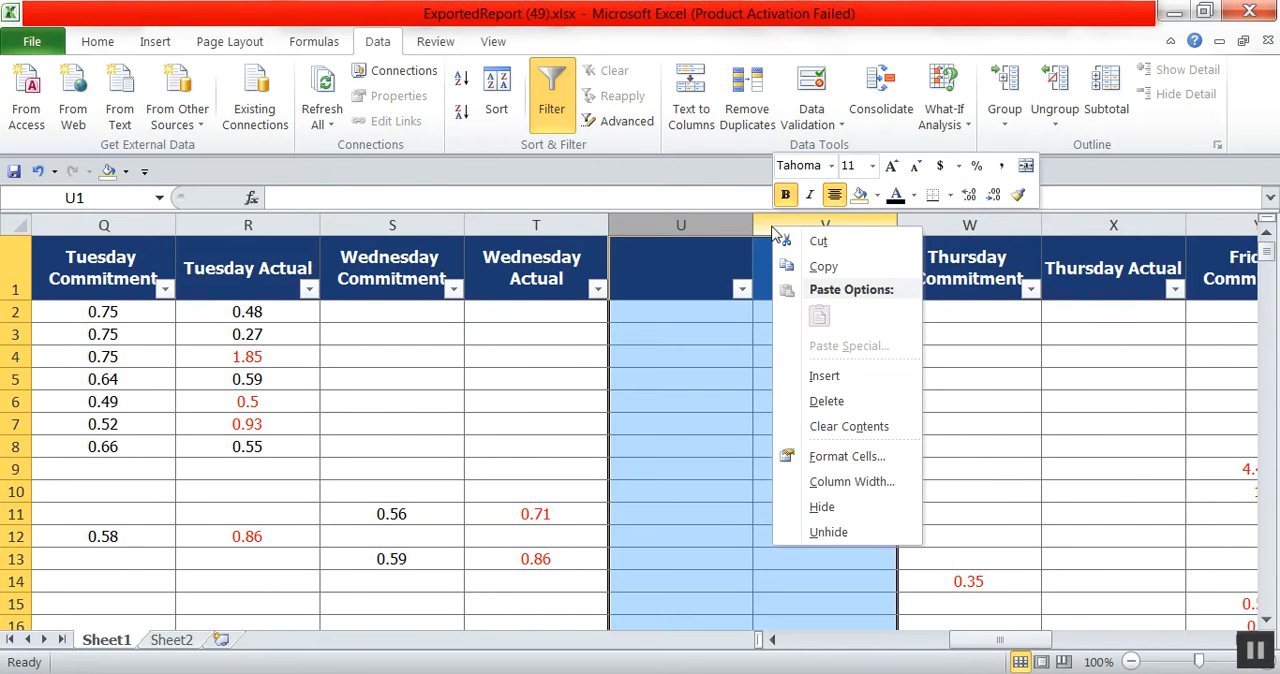
left_click(818, 378)
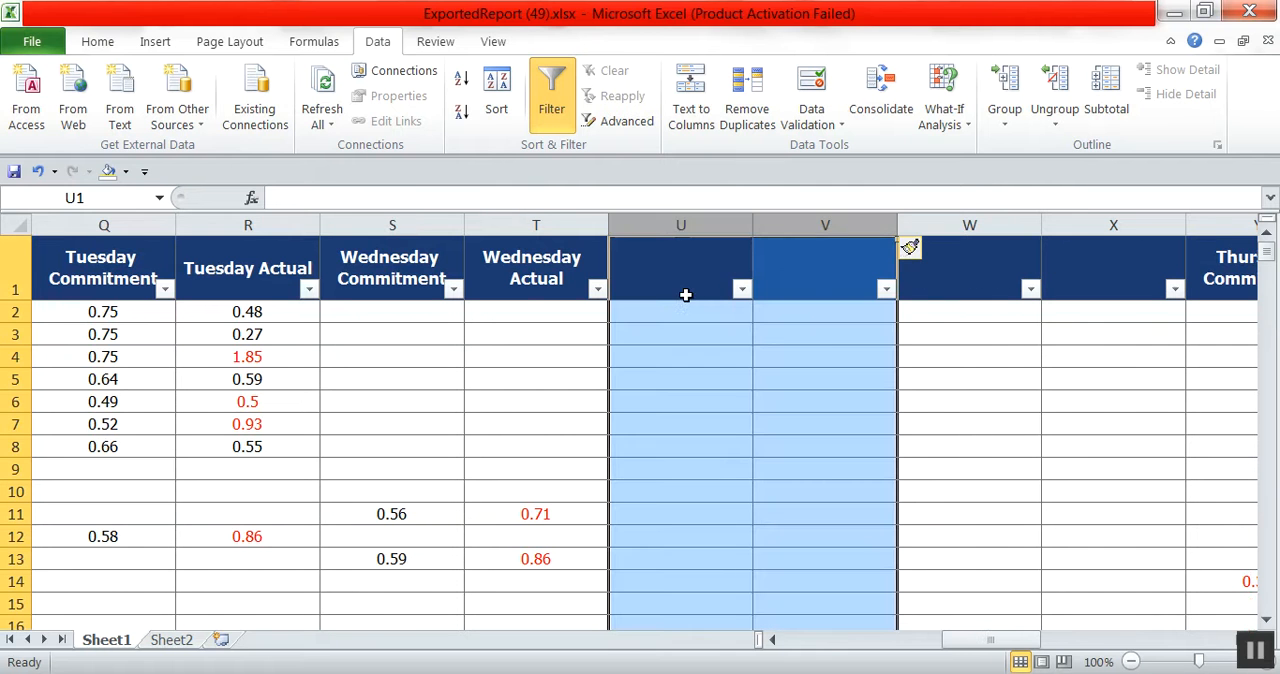
Delete the surplus blank column W, keeping three blank columns before Thursday Commitment.
left_click(1019, 311)
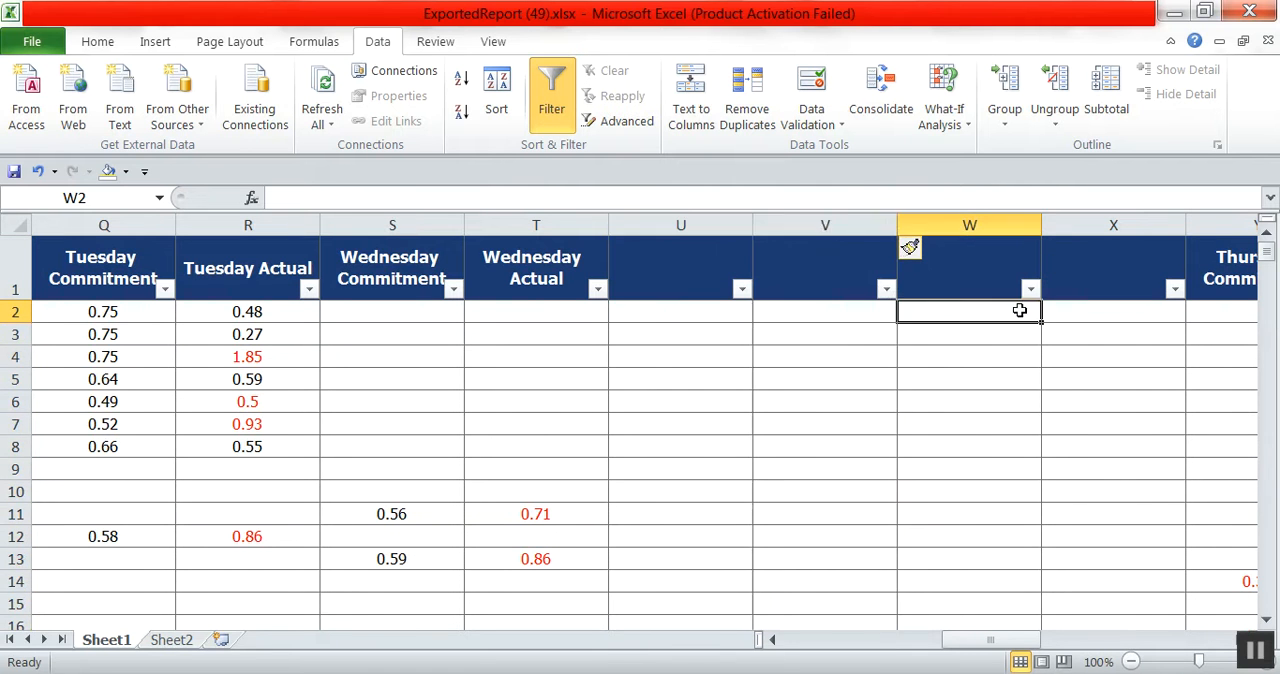
left_click(909, 224)
right_click(953, 226)
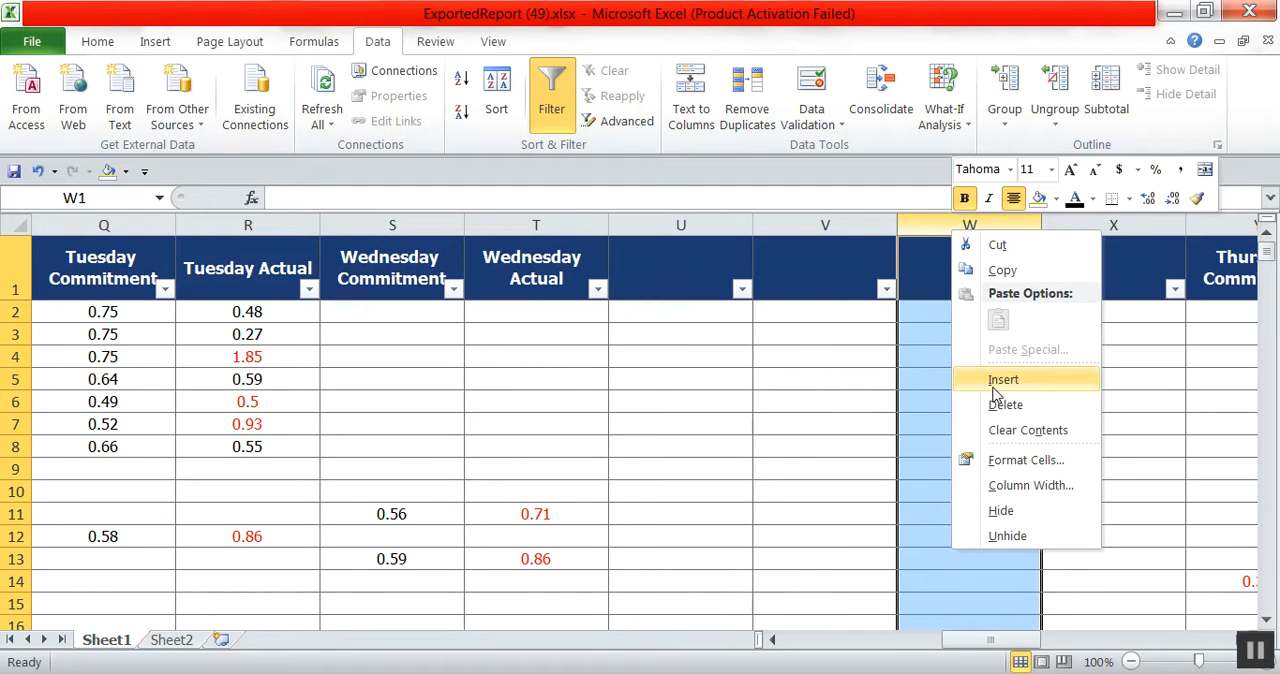
left_click(1005, 404)
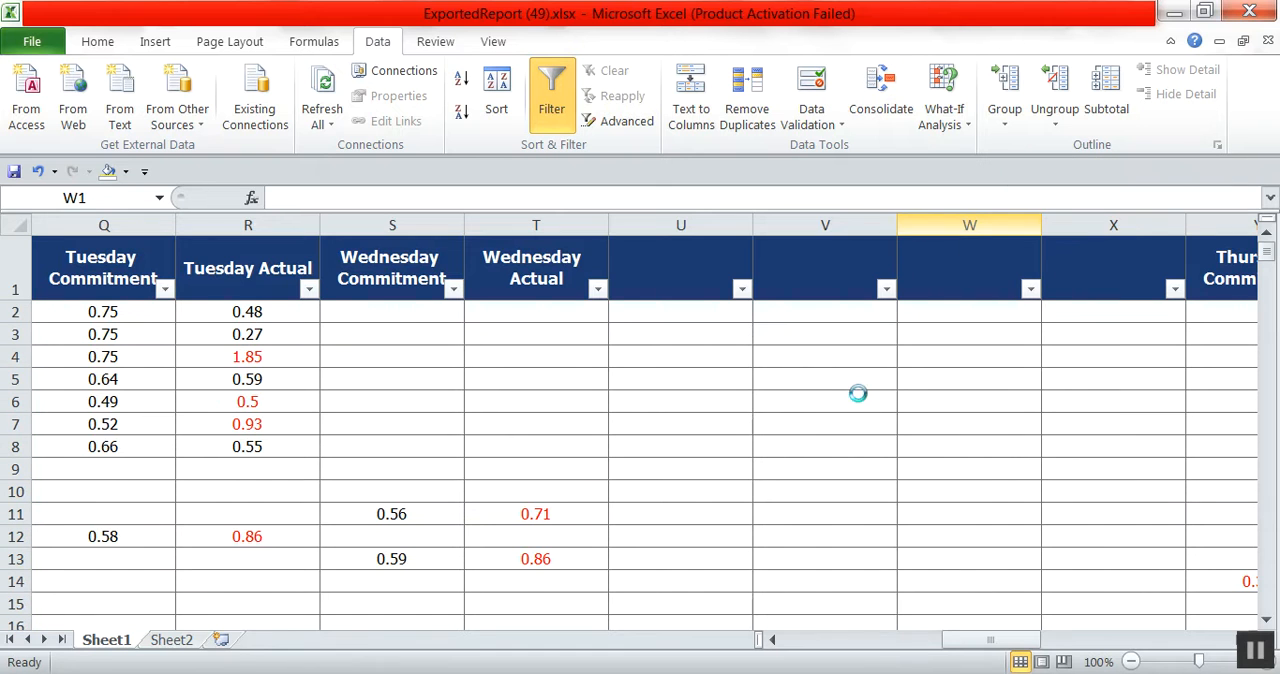
Enter the headers TUES MISSES, WED MISSES and EXTRA VISITS in cells U1, V1 and W1.
left_click(665, 280)
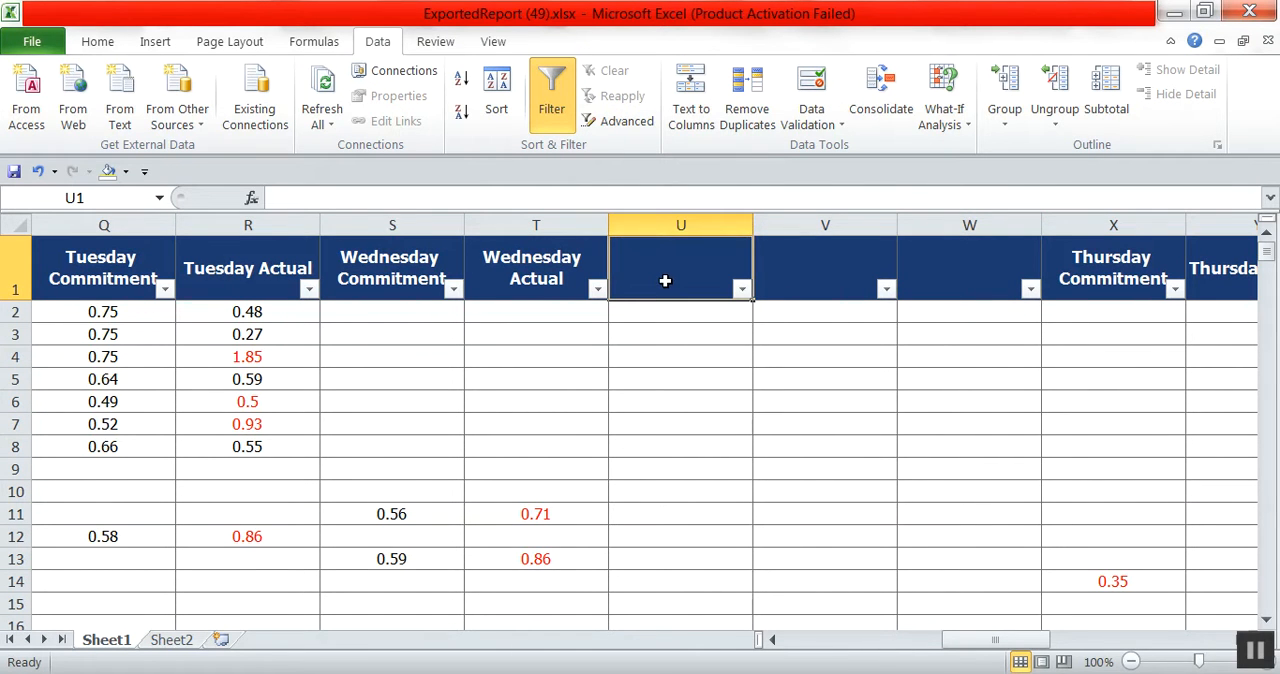
type("TUES MISS")
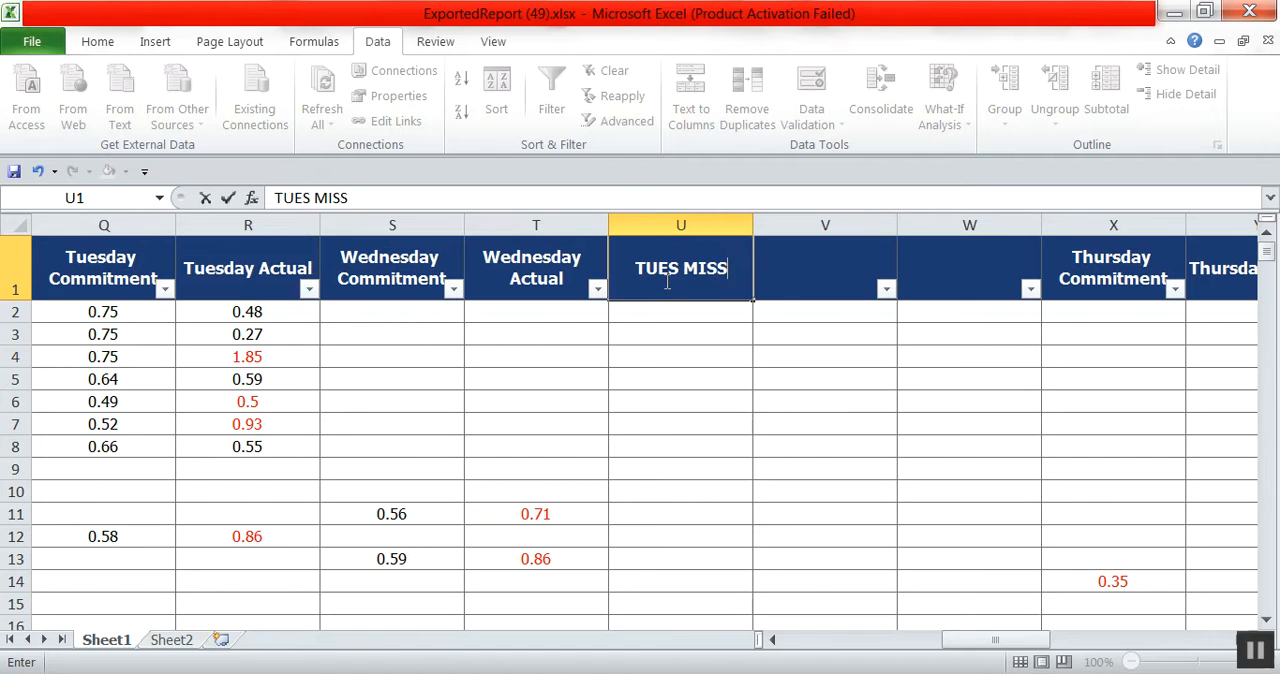
type("ES")
key("Tab")
type("WE")
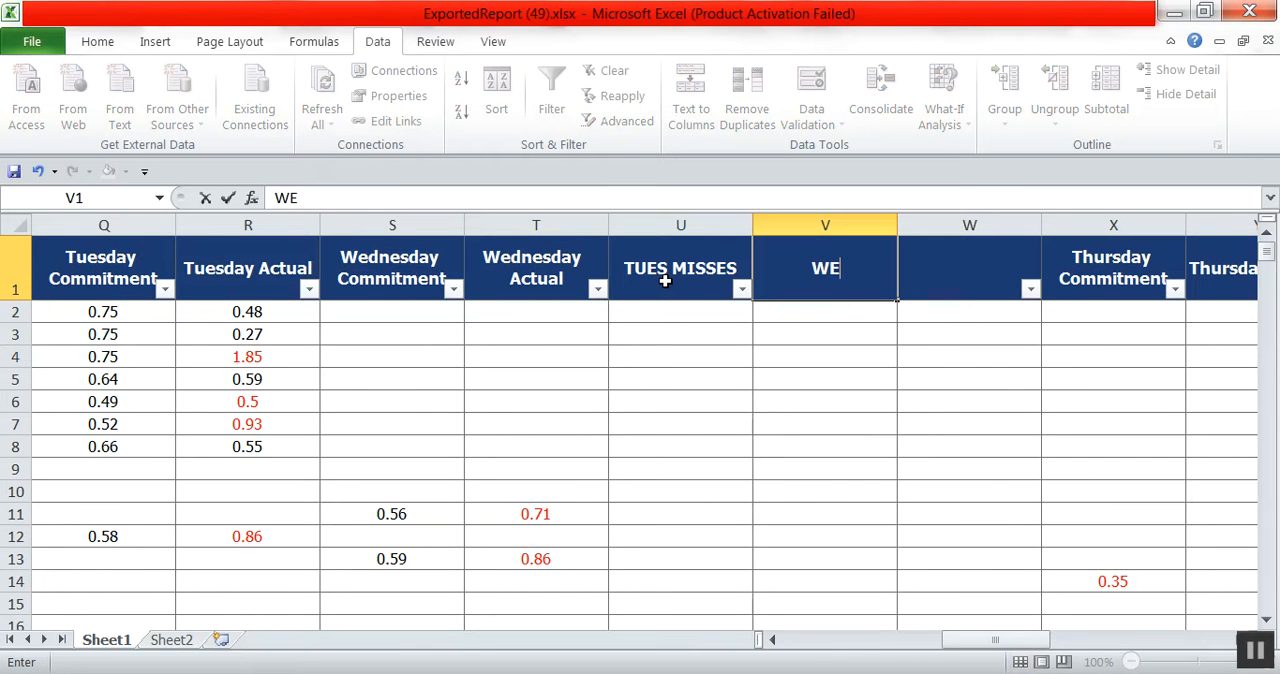
type("D MISSES")
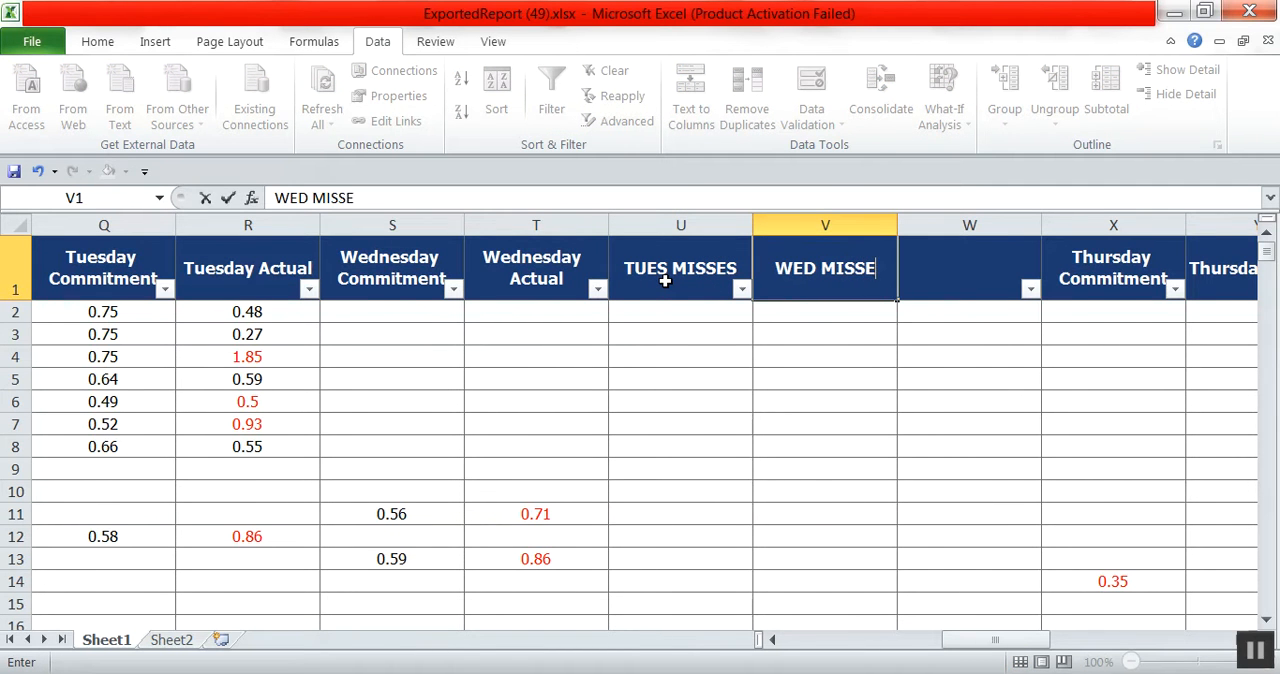
key("Tab")
type("E")
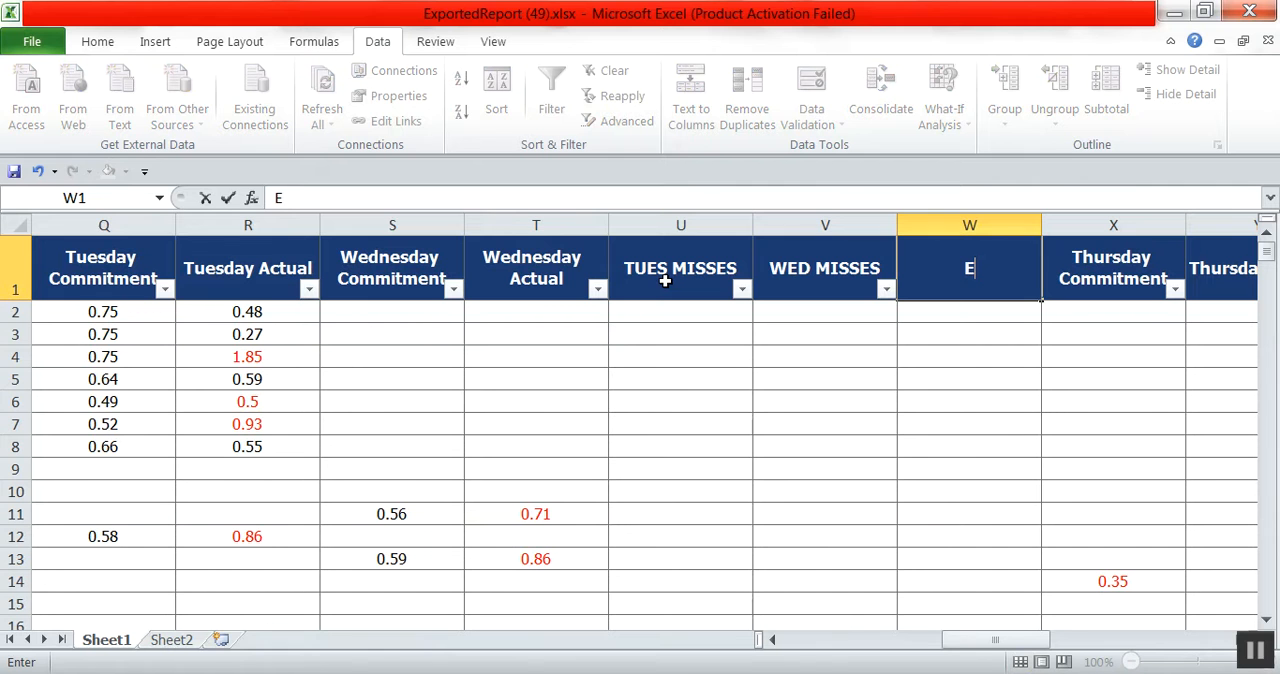
type("XTRA")
type("VISITS")
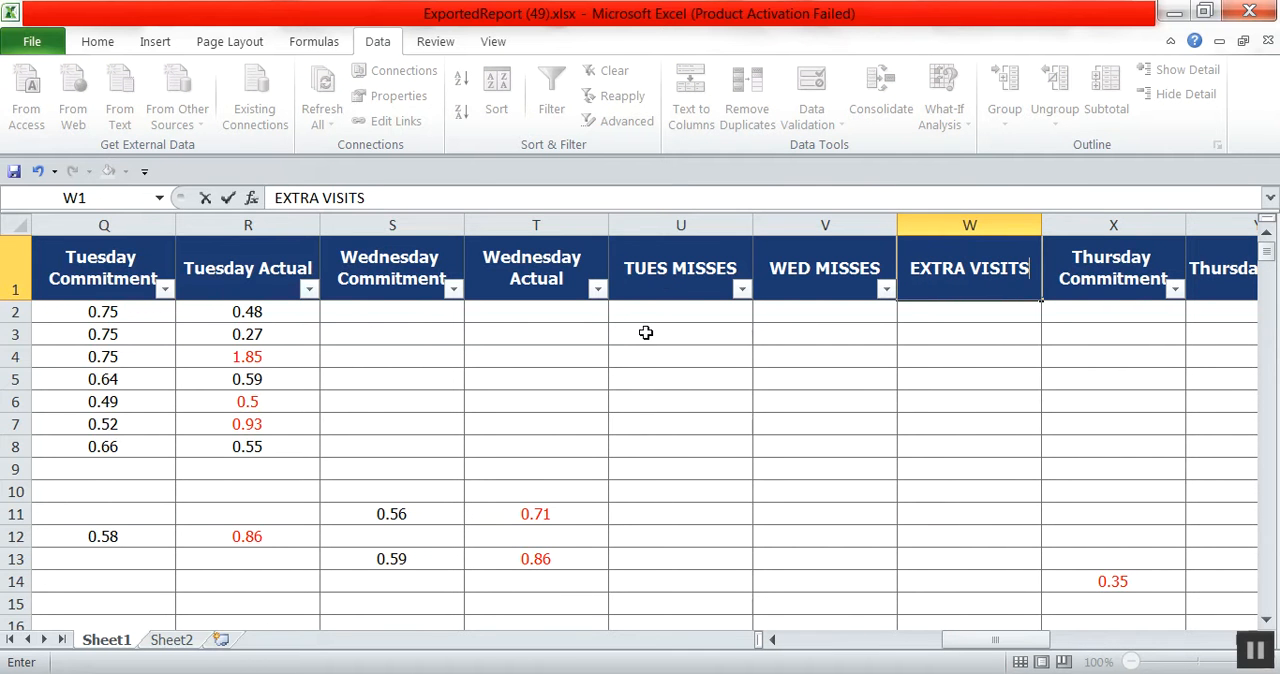
left_click(678, 403)
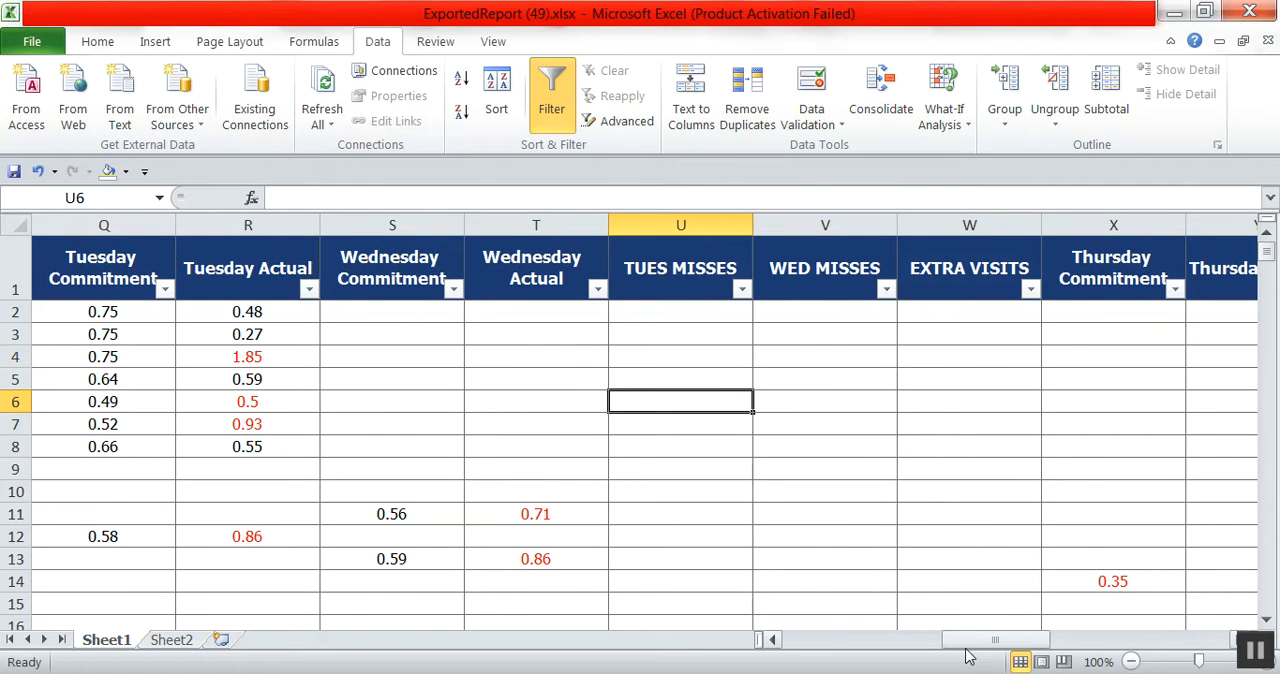
Filter the Tuesday Commitment column to exclude blanks.
left_click_drag(1000, 640, 976, 640)
left_click(739, 498)
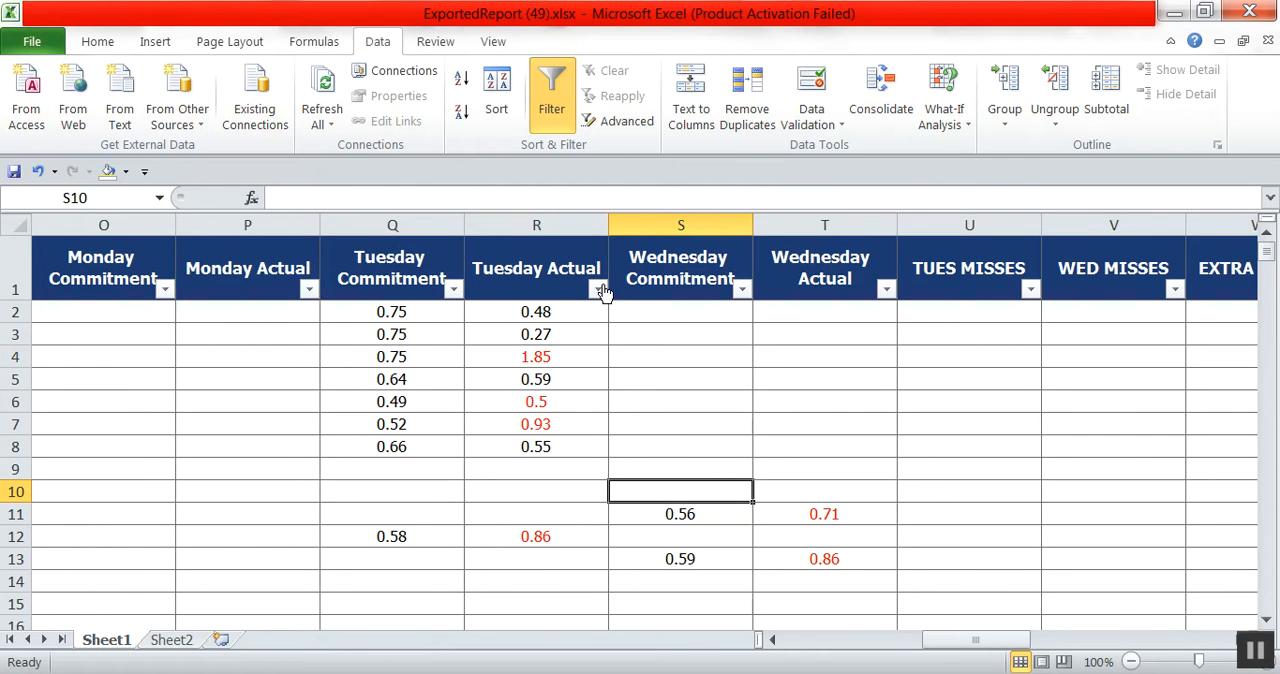
left_click(453, 290)
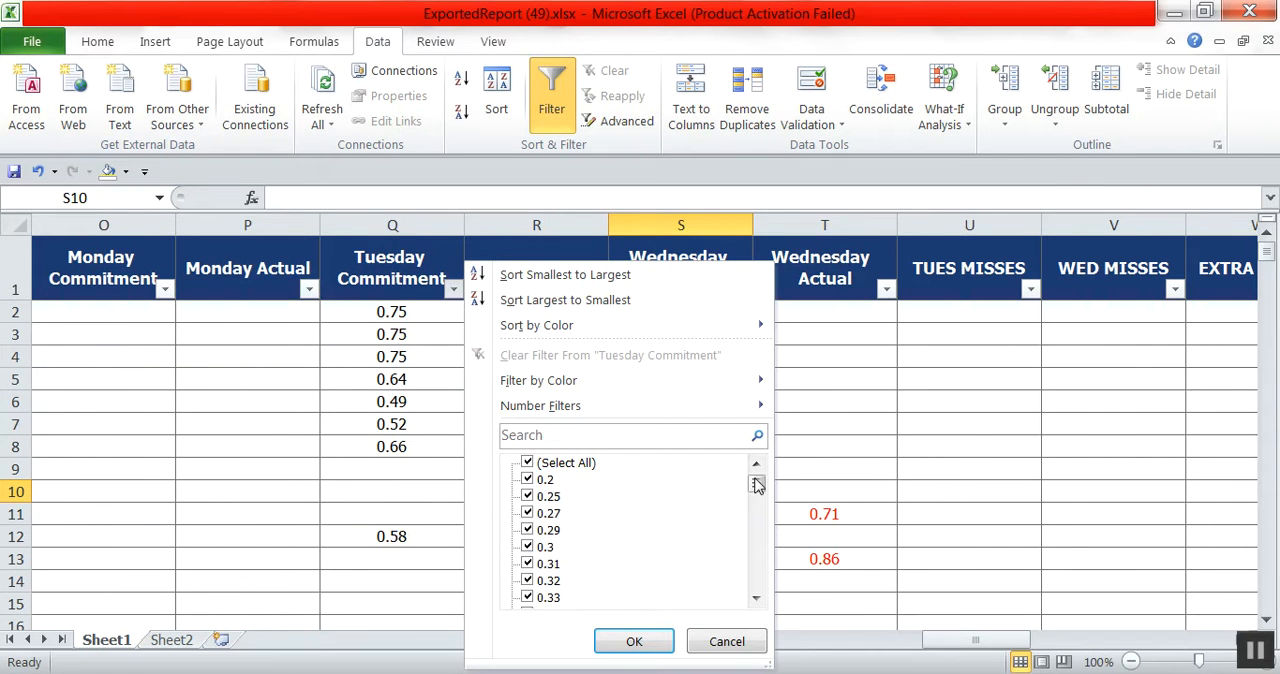
left_click_drag(757, 485, 583, 624)
left_click(544, 599)
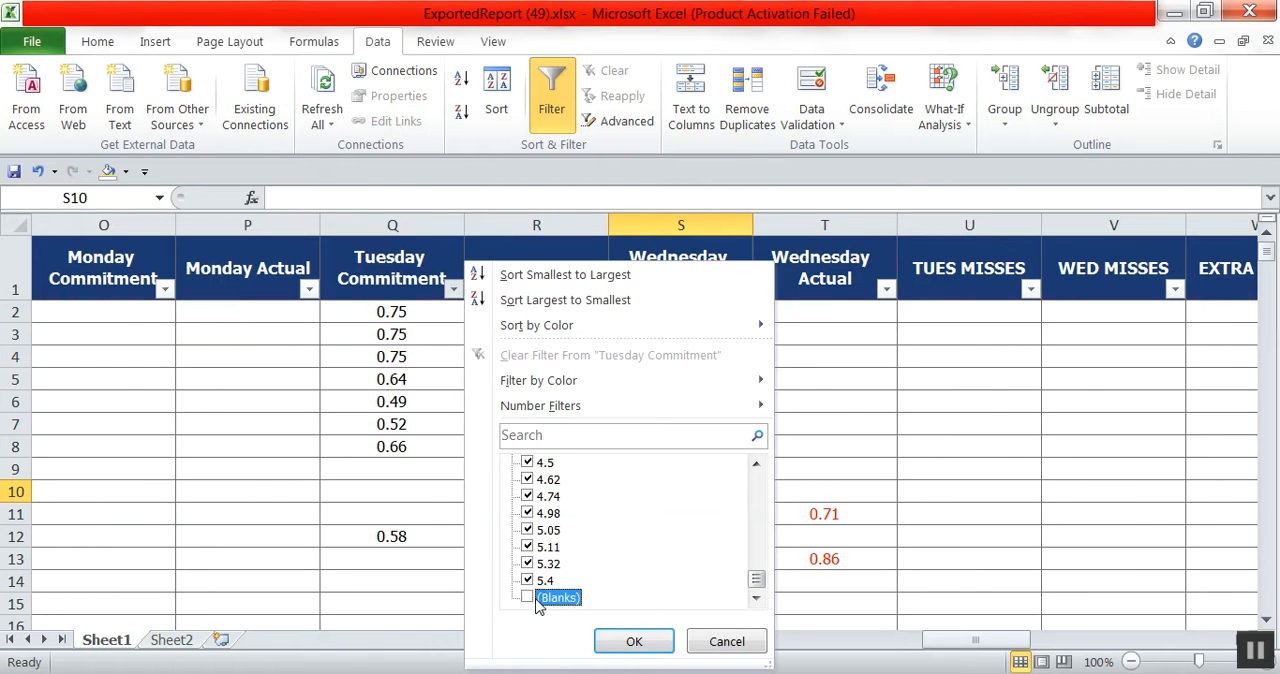
left_click(626, 637)
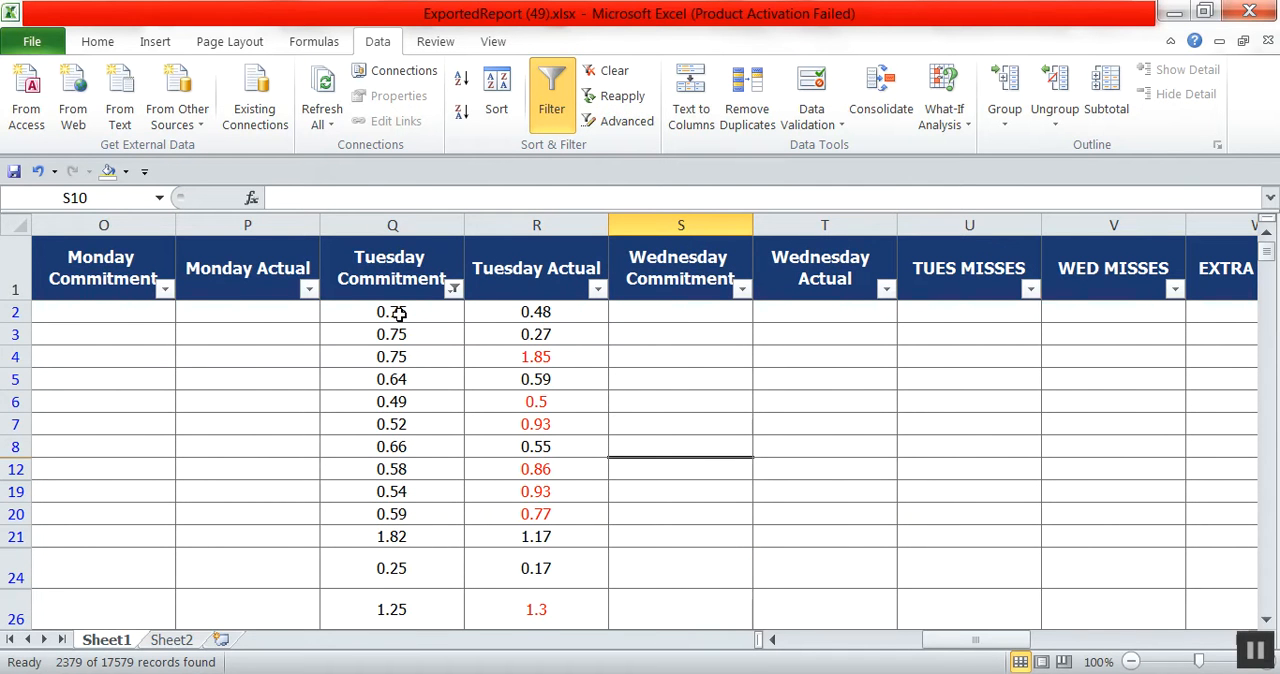
Filter the Tuesday Actual column to show only blanks.
left_click(597, 290)
left_click(675, 464)
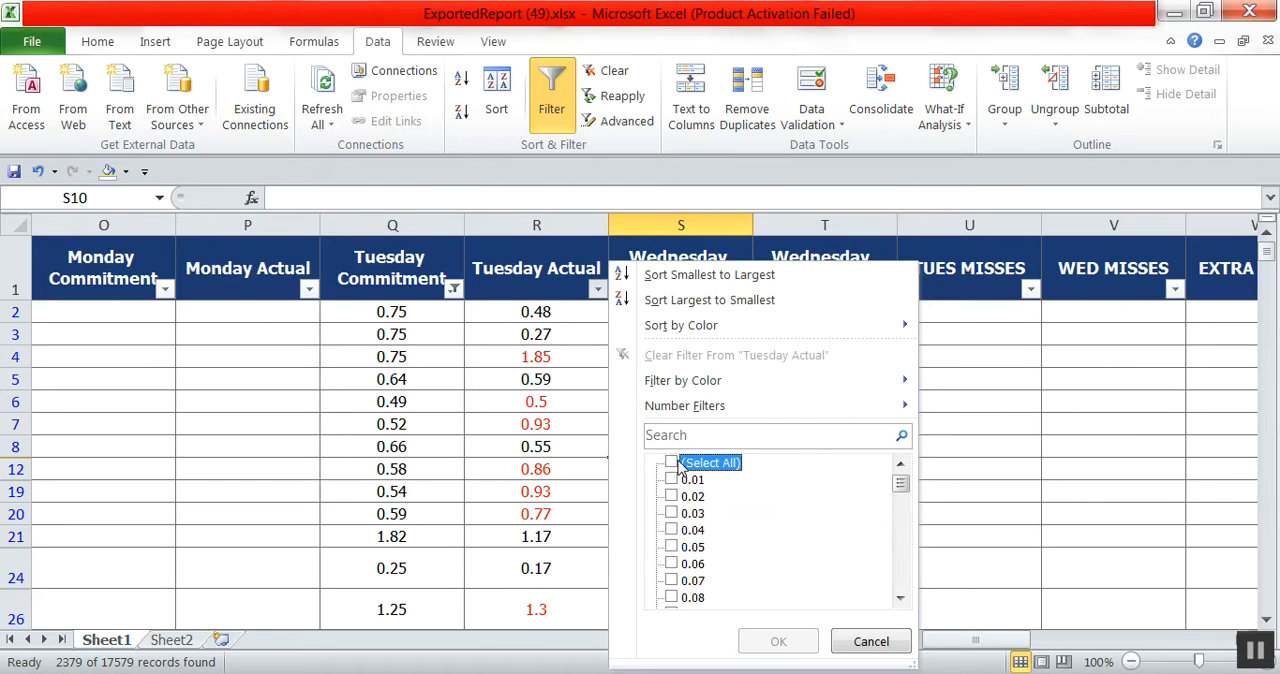
left_click_drag(900, 486, 897, 586)
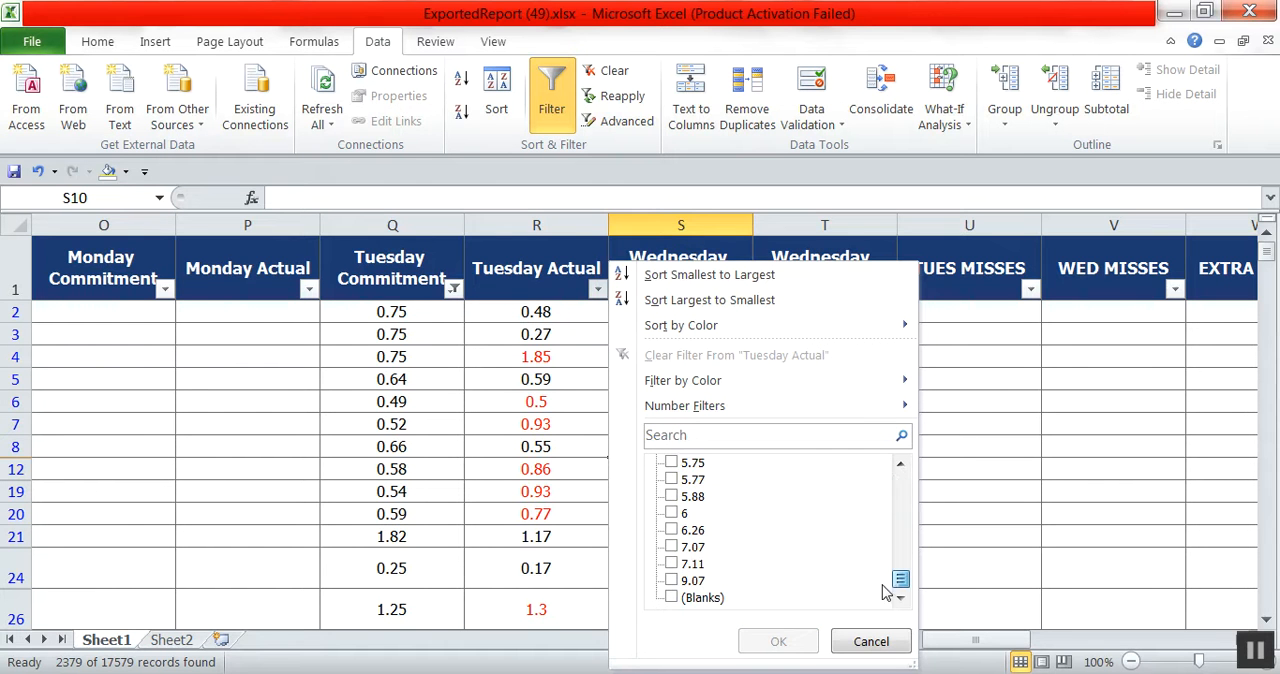
left_click(672, 598)
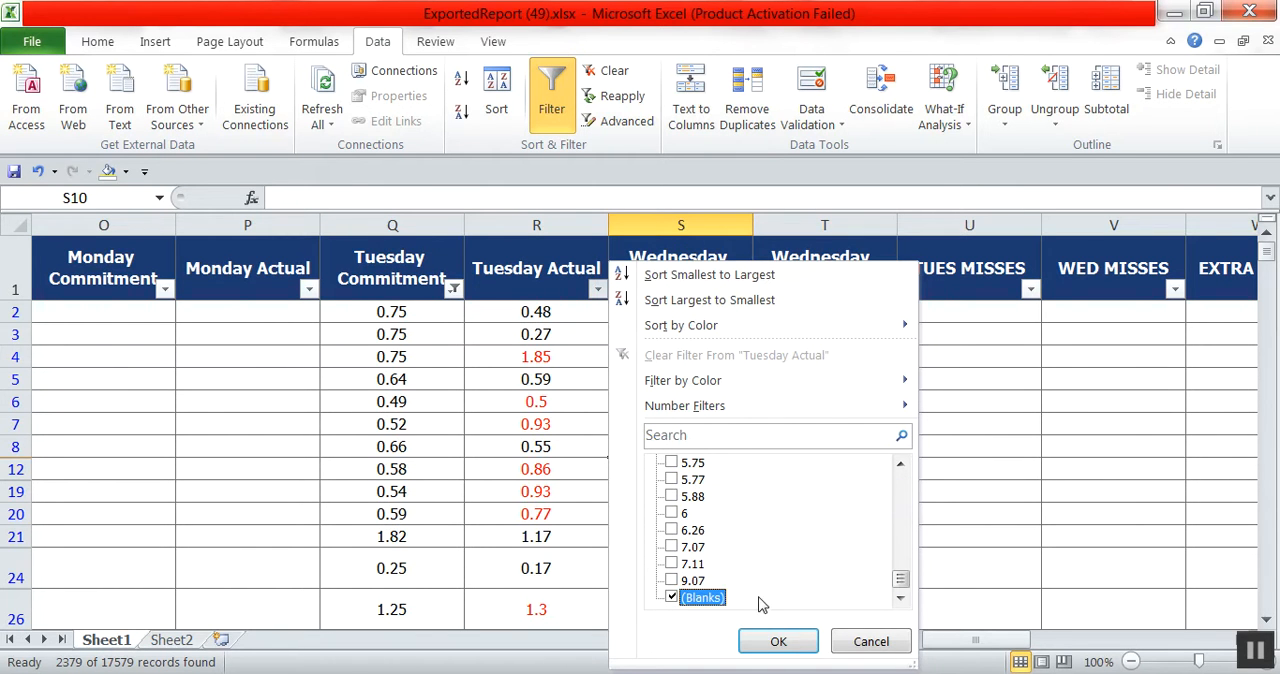
left_click(776, 641)
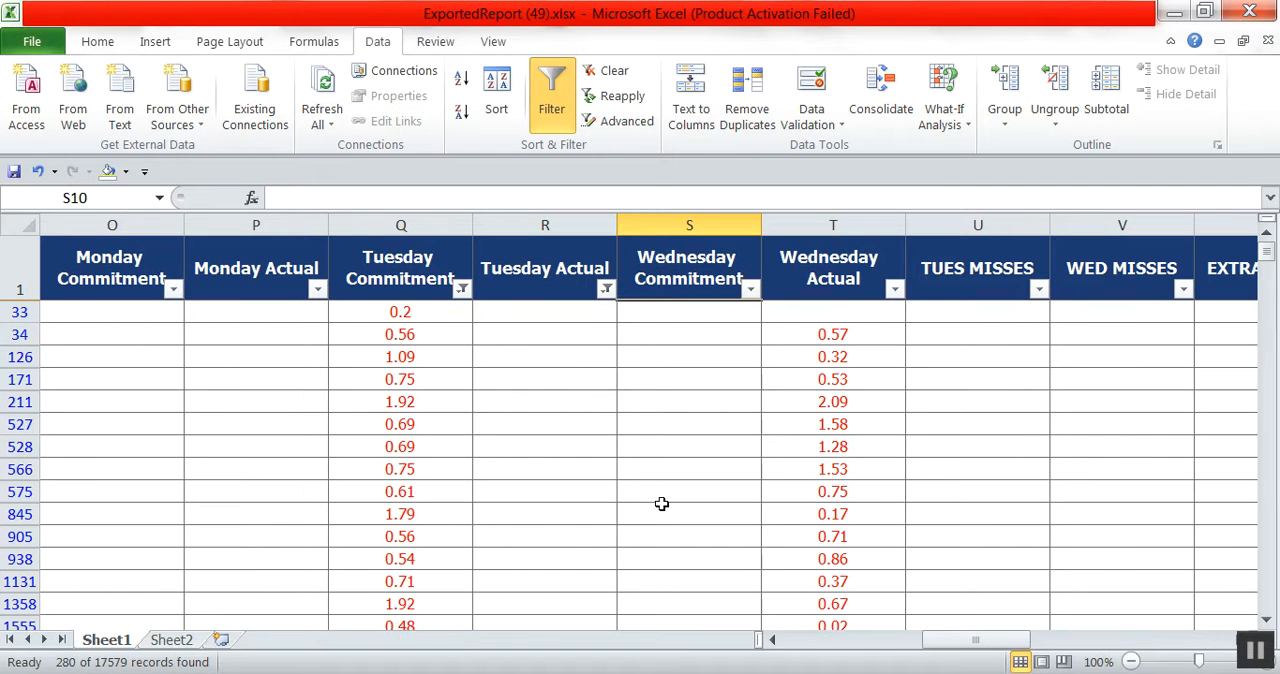
Filter the Monday Actual column to show only blanks.
left_click(316, 290)
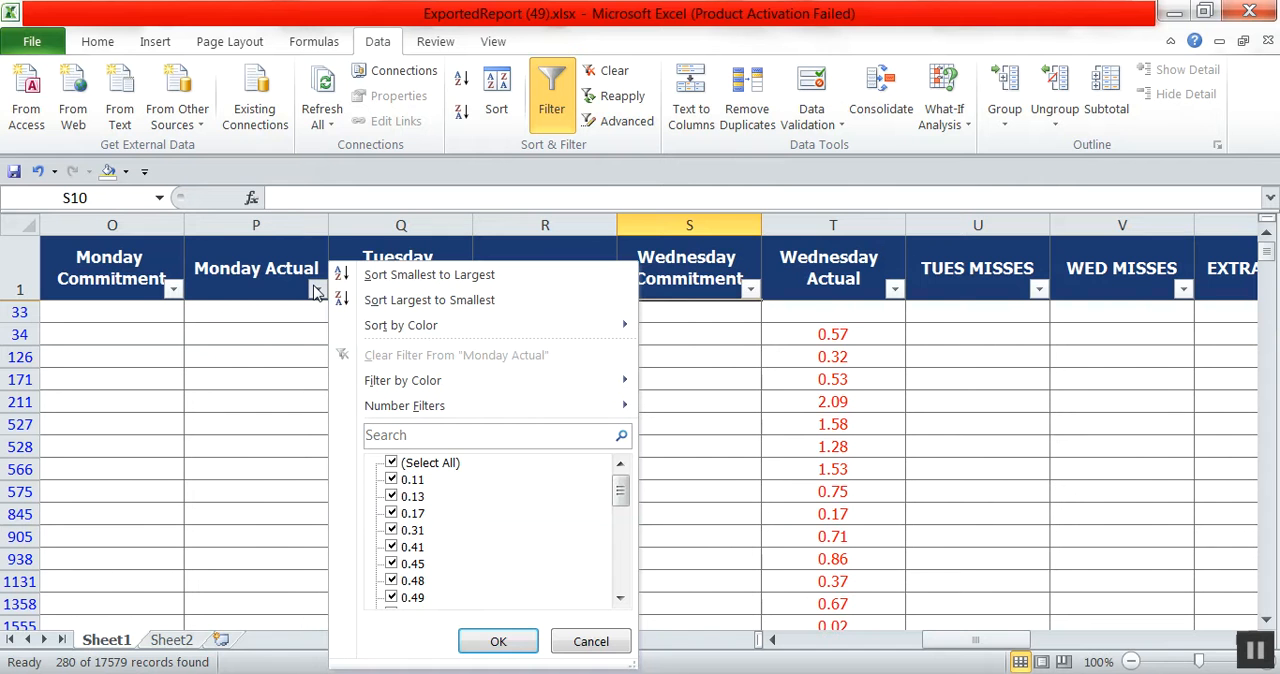
left_click(406, 466)
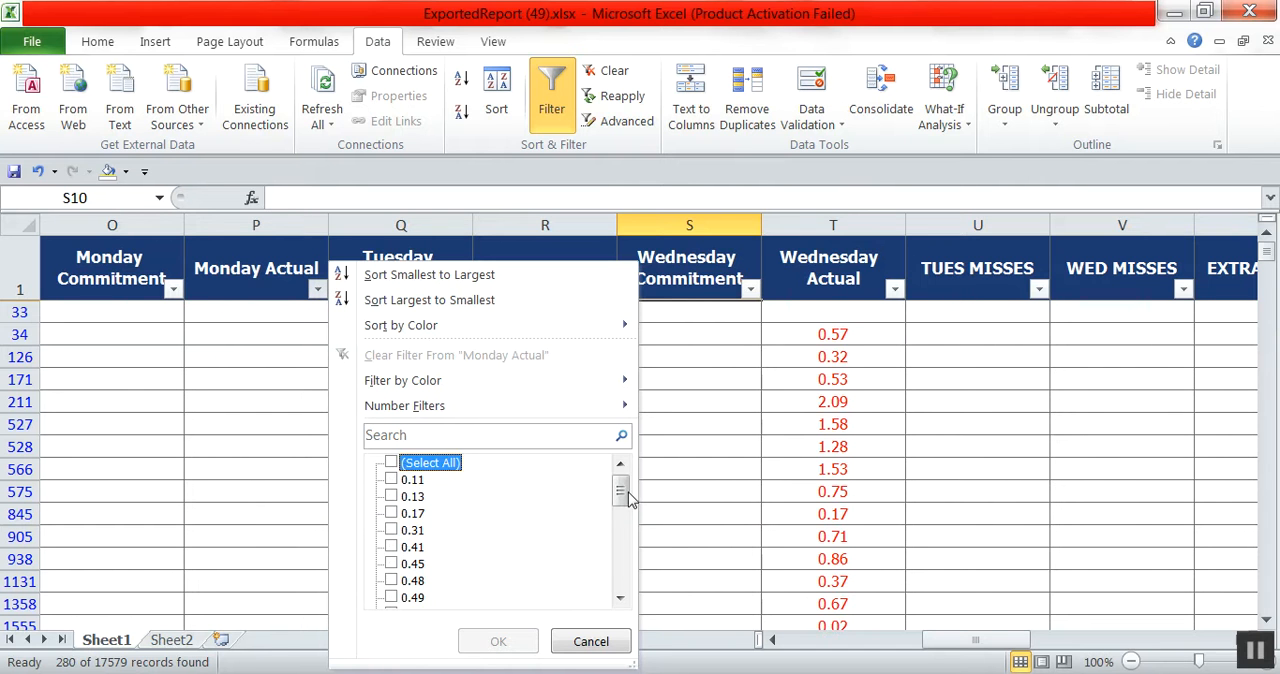
left_click_drag(628, 500, 620, 570)
left_click(406, 599)
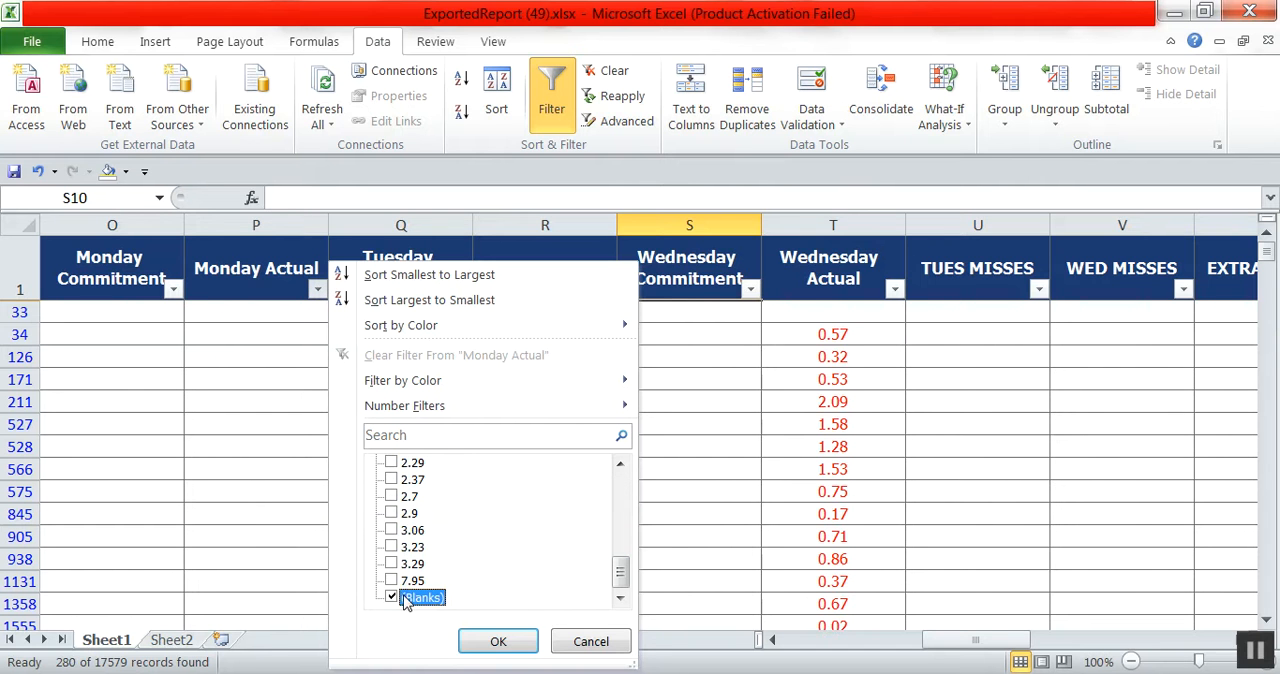
left_click(510, 643)
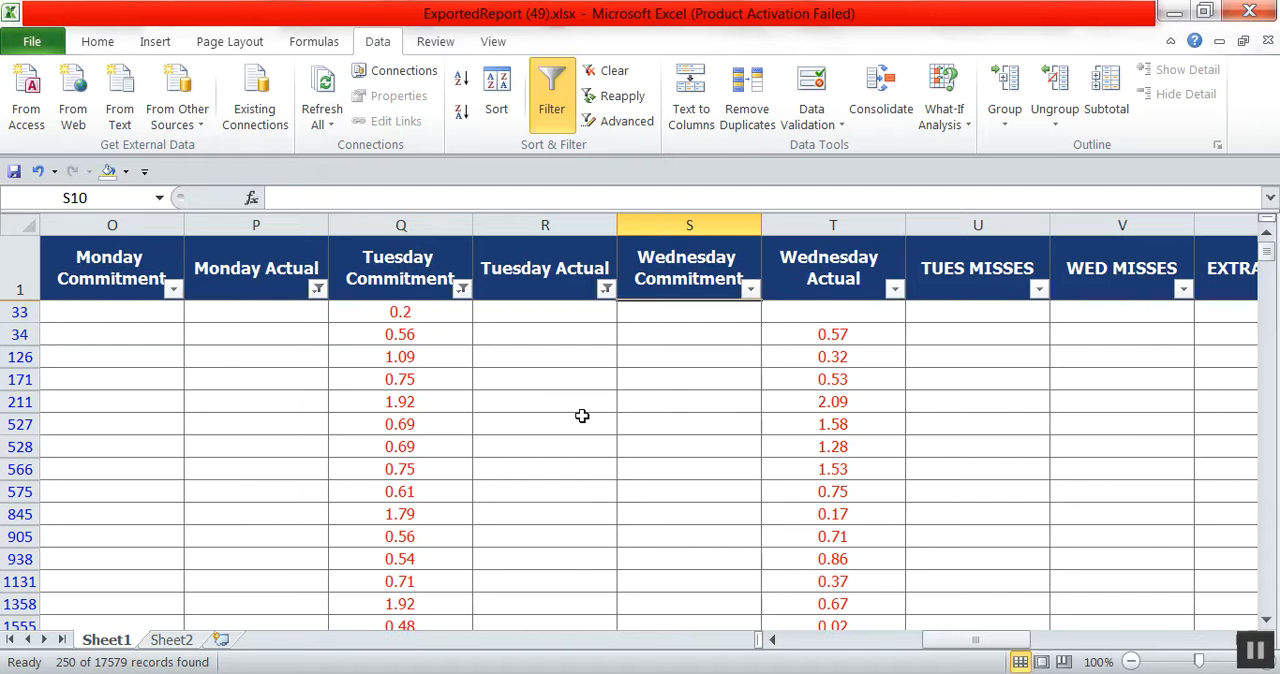
Filter the Wednesday Actual column to show only blanks.
left_click(893, 291)
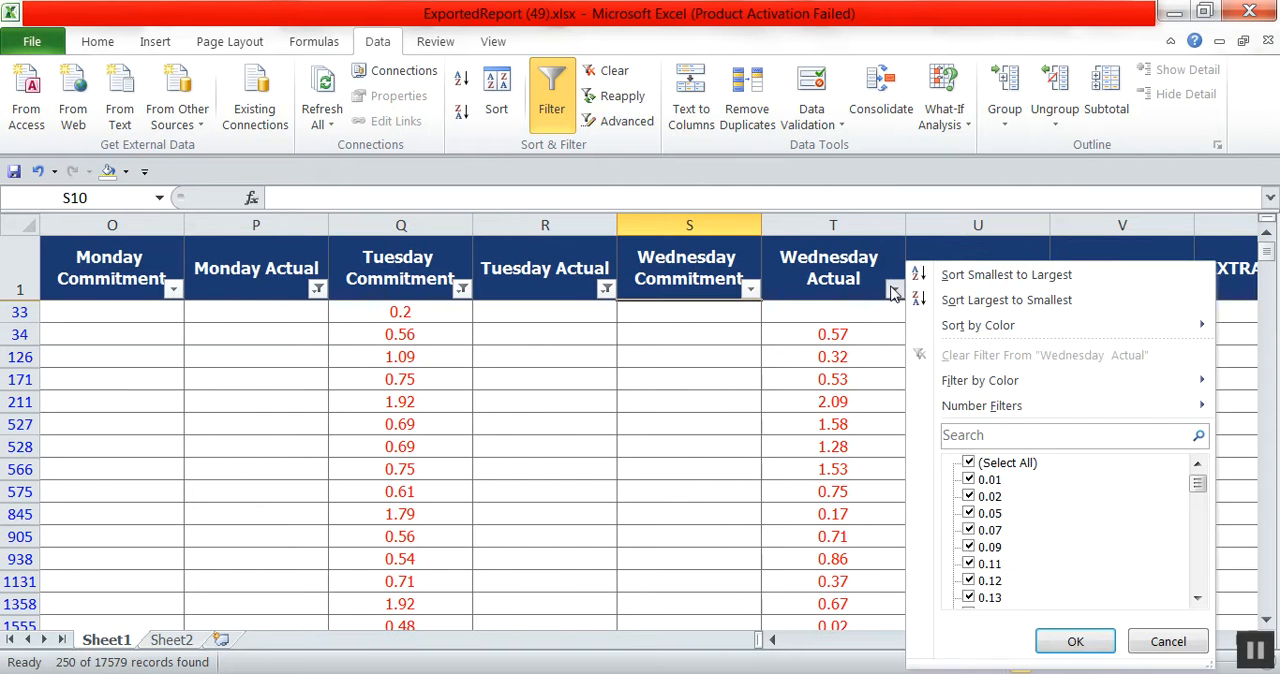
left_click(975, 465)
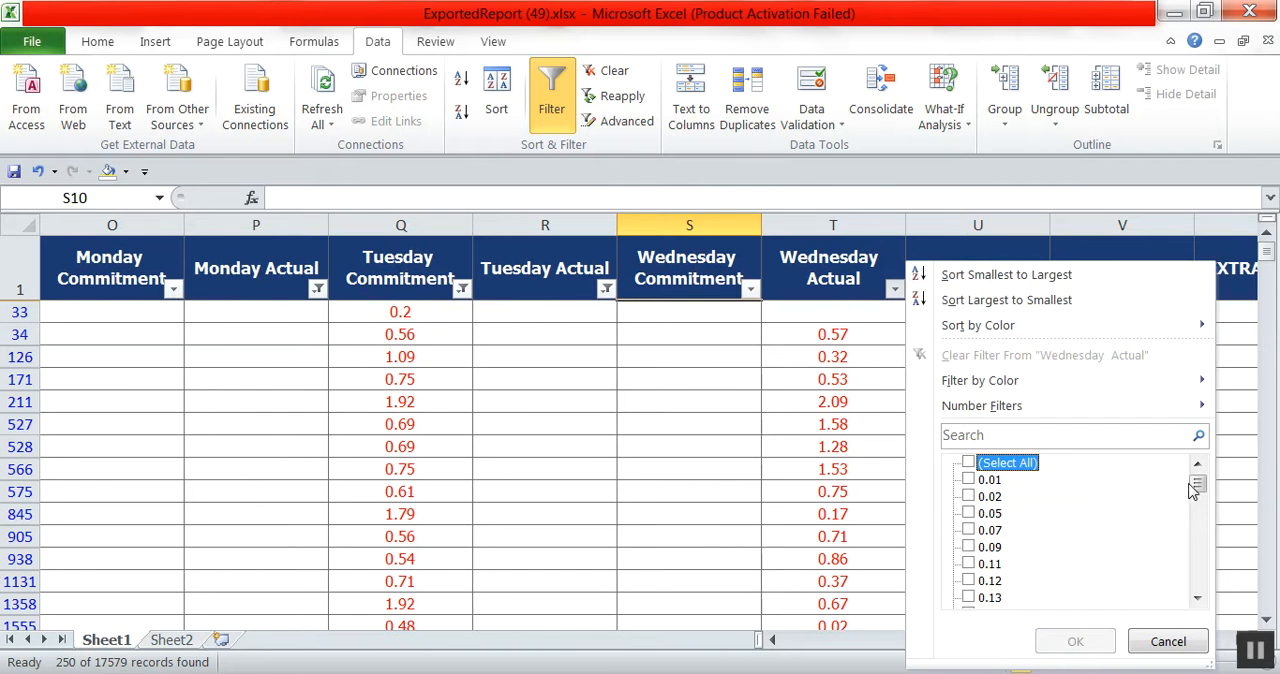
left_click_drag(1193, 489, 1194, 580)
left_click(985, 597)
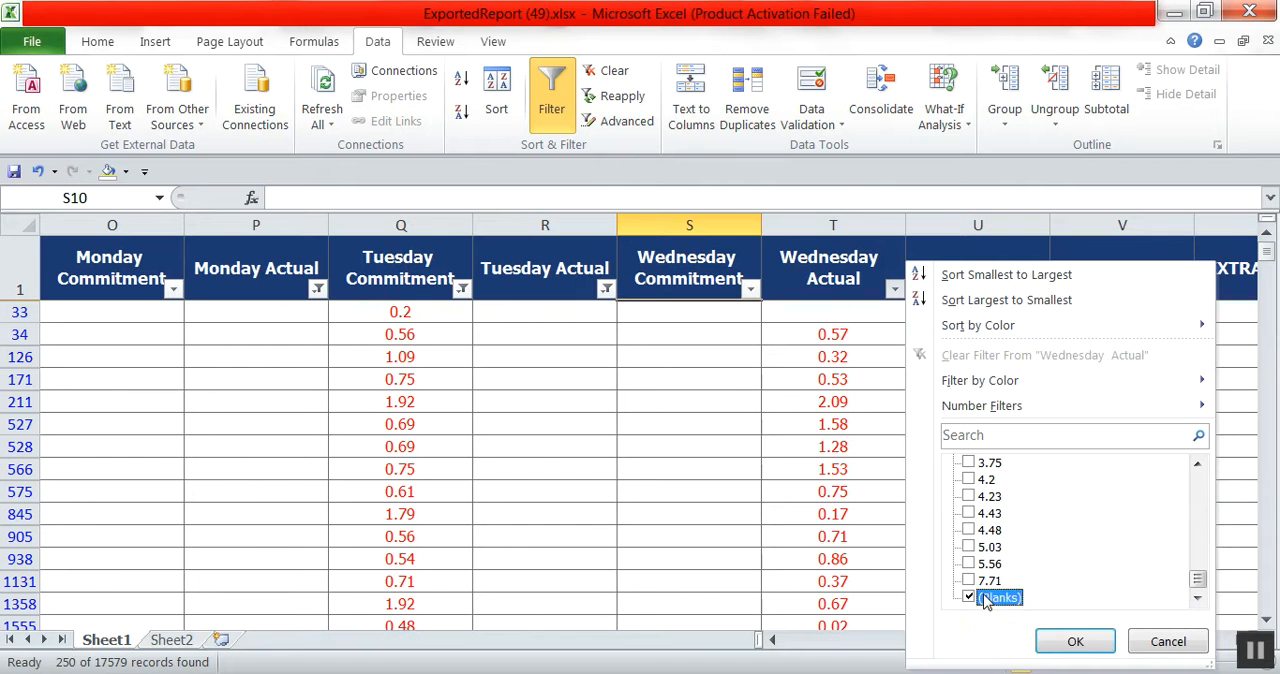
left_click(1073, 641)
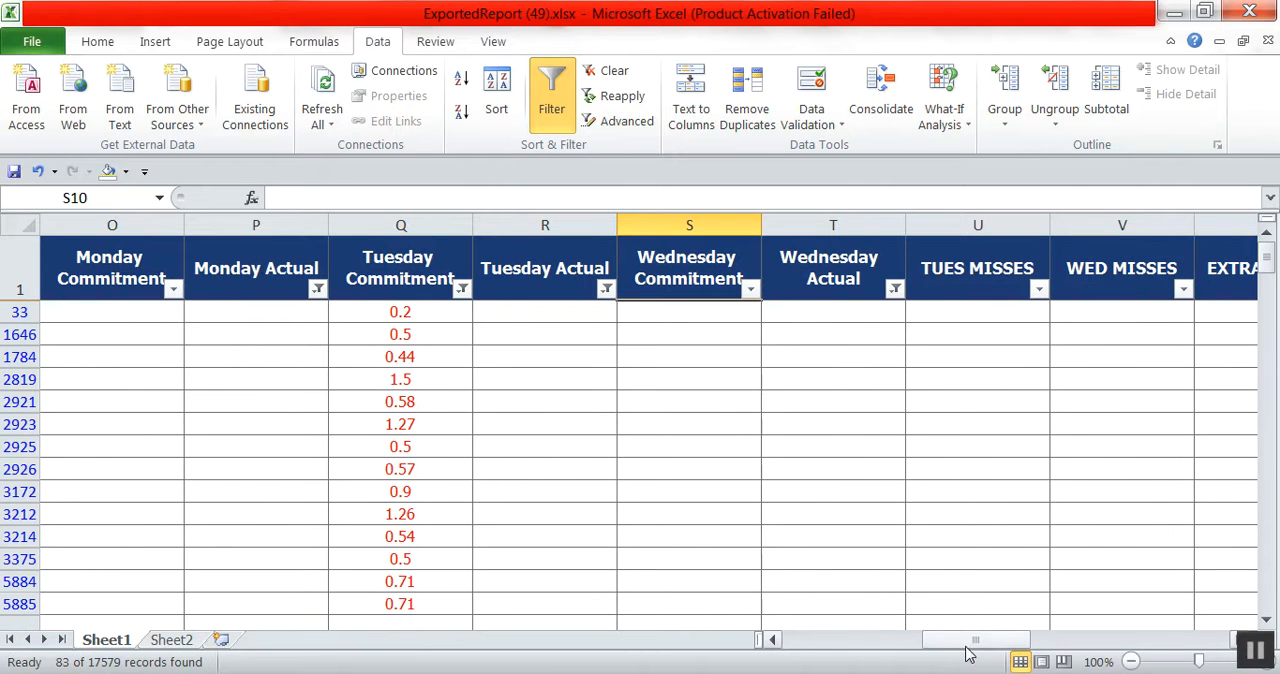
Filter the Thursday Actual column to show only blanks.
left_click_drag(978, 643, 1013, 645)
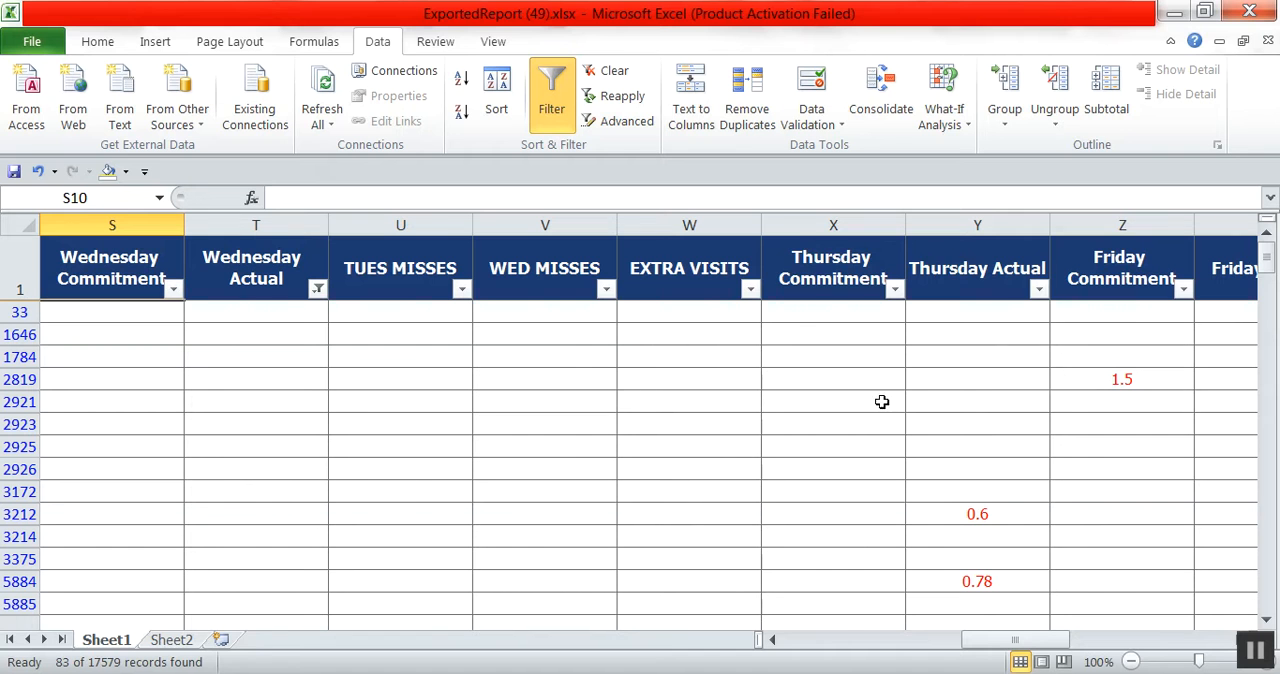
left_click(1038, 289)
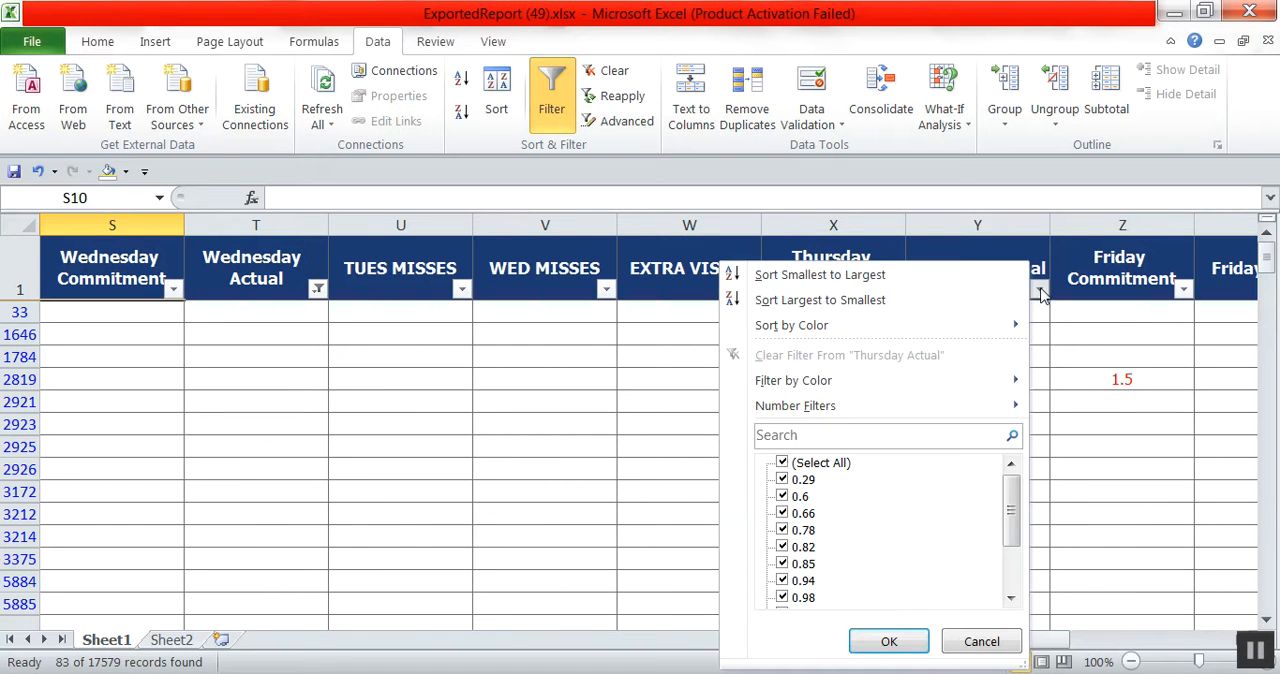
left_click(783, 464)
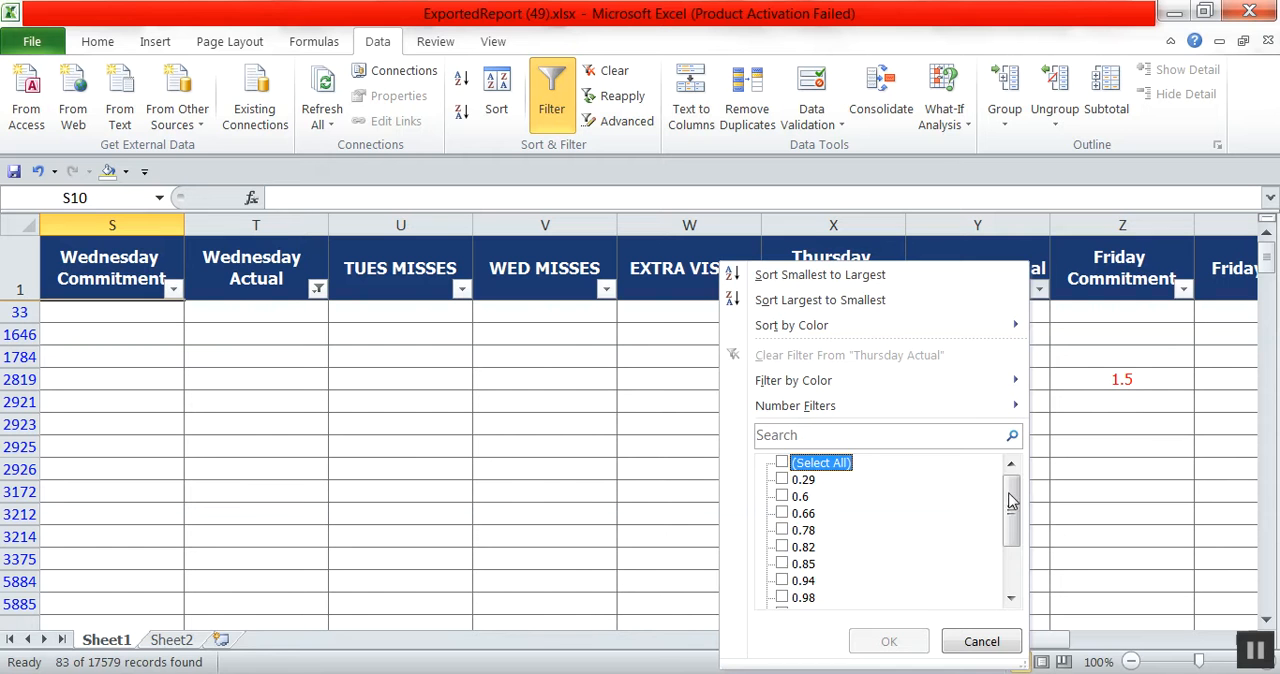
left_click_drag(1010, 502, 1010, 570)
left_click(782, 597)
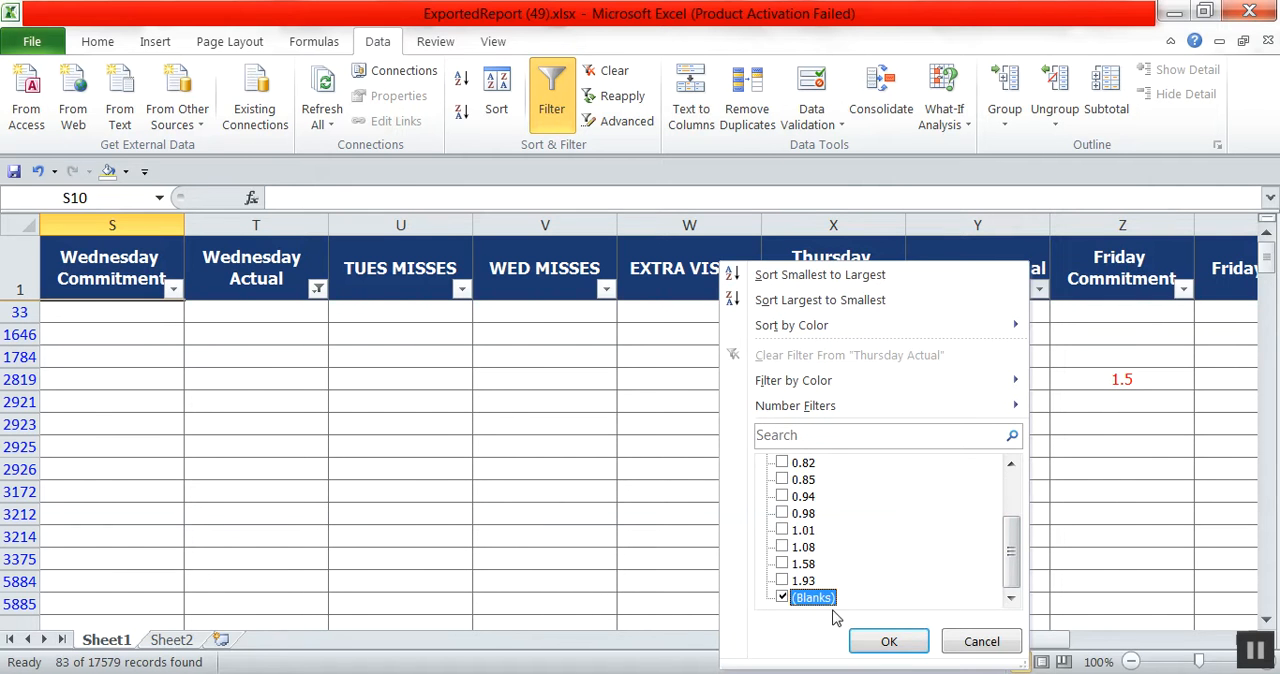
left_click(890, 641)
Fill all the filtered Tuesday Commitment values, from row 33 down to the last record, with yellow.
left_click_drag(1018, 640, 962, 646)
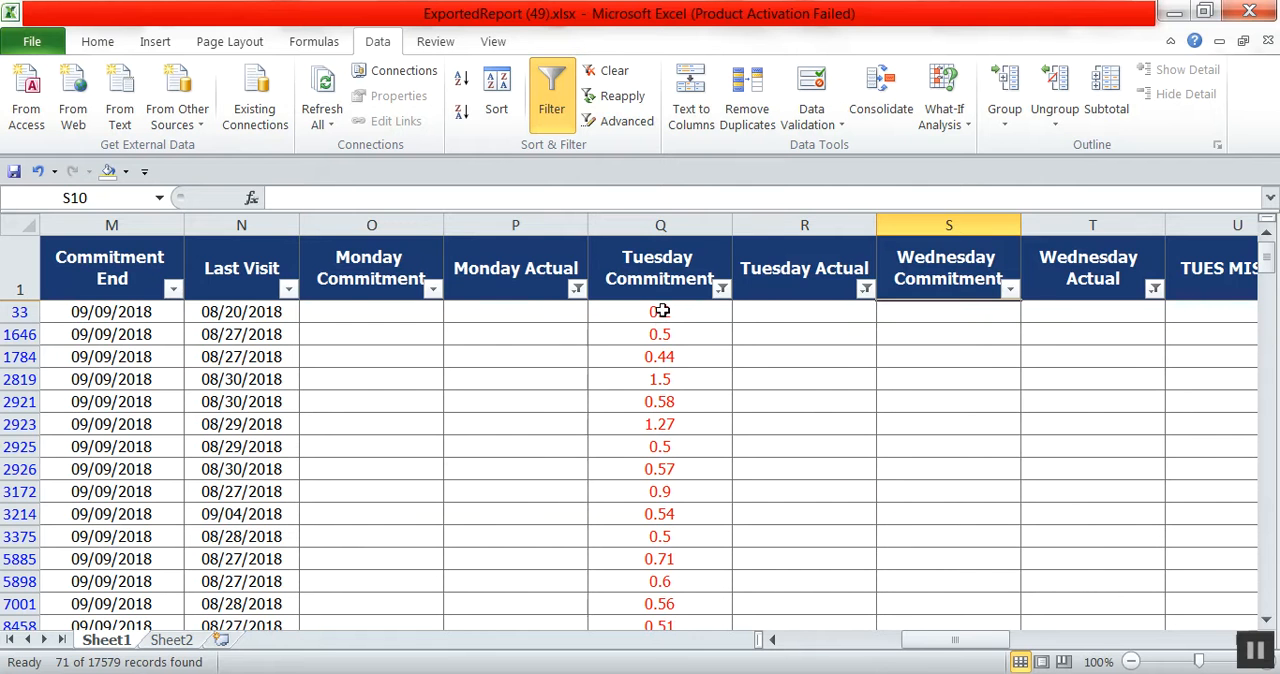
left_click_drag(662, 311, 742, 620)
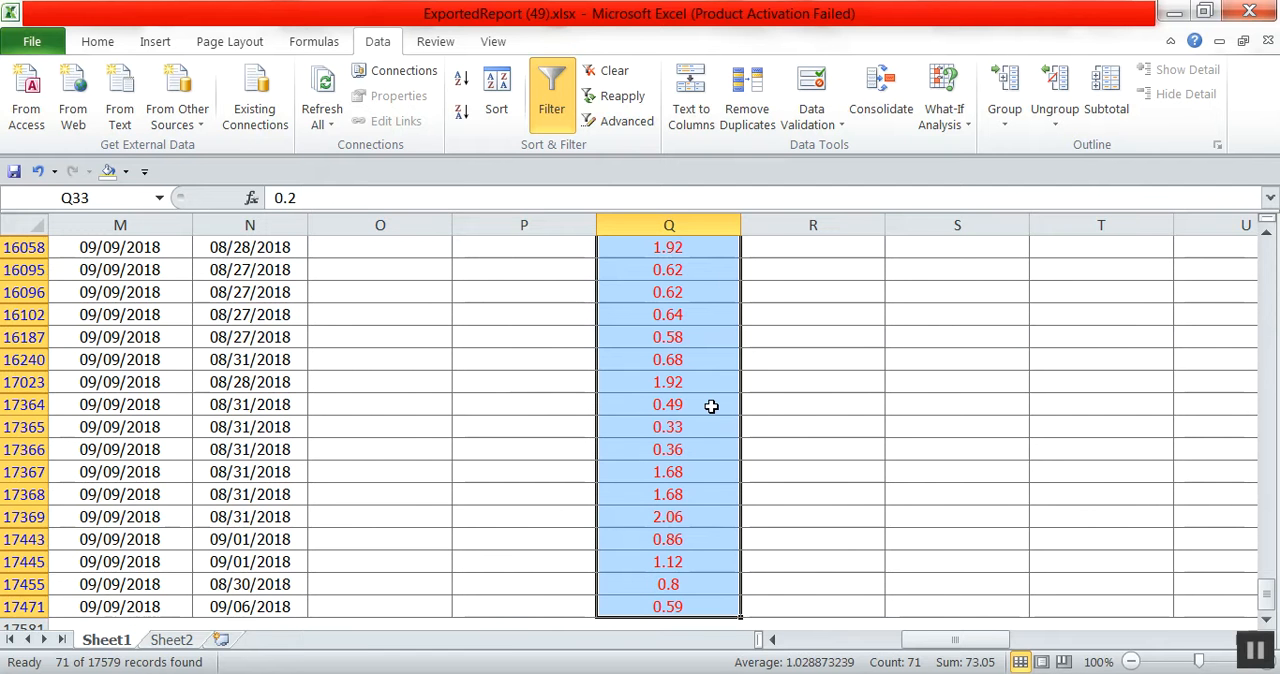
scroll(709, 405, "up", 6)
scroll(711, 406, "up", 1)
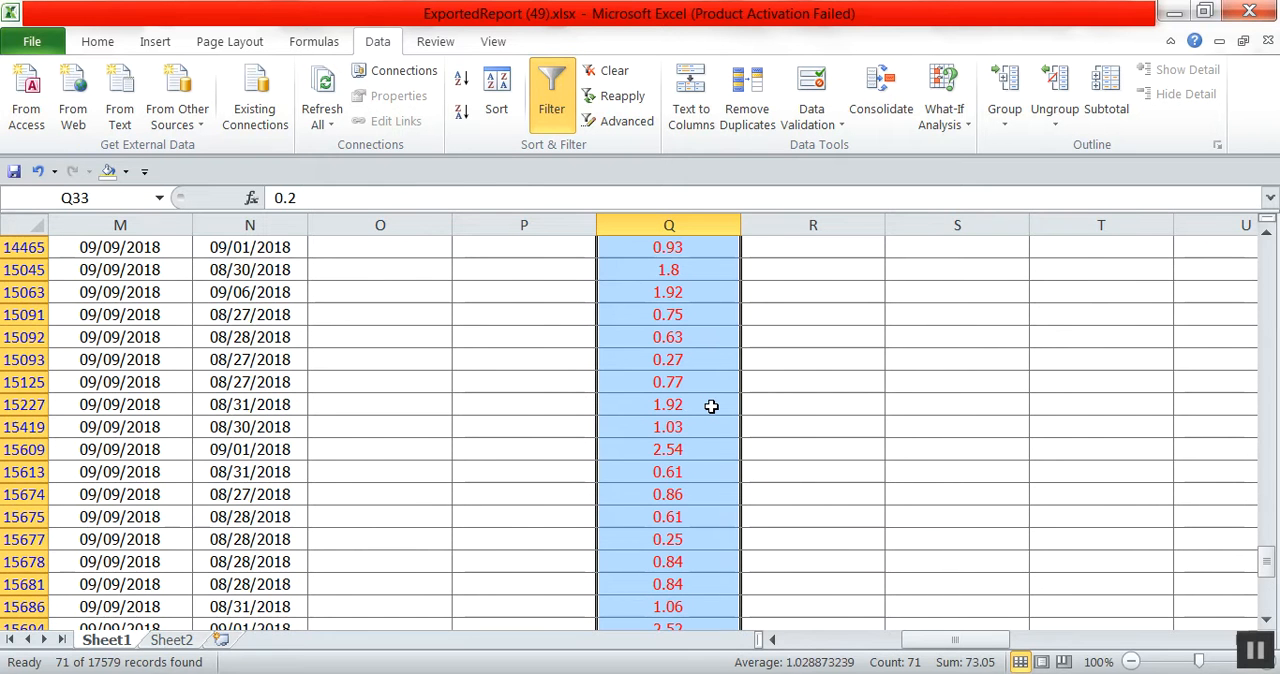
scroll(711, 406, "down", 5)
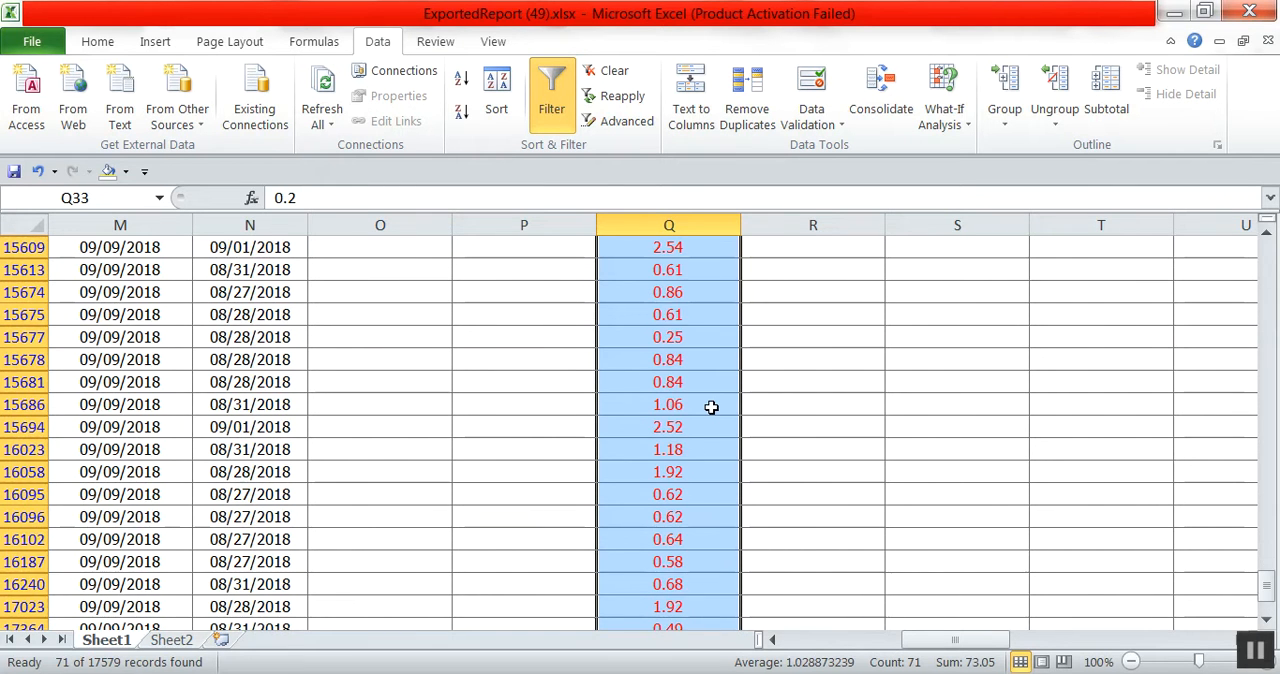
scroll(711, 407, "down", 1)
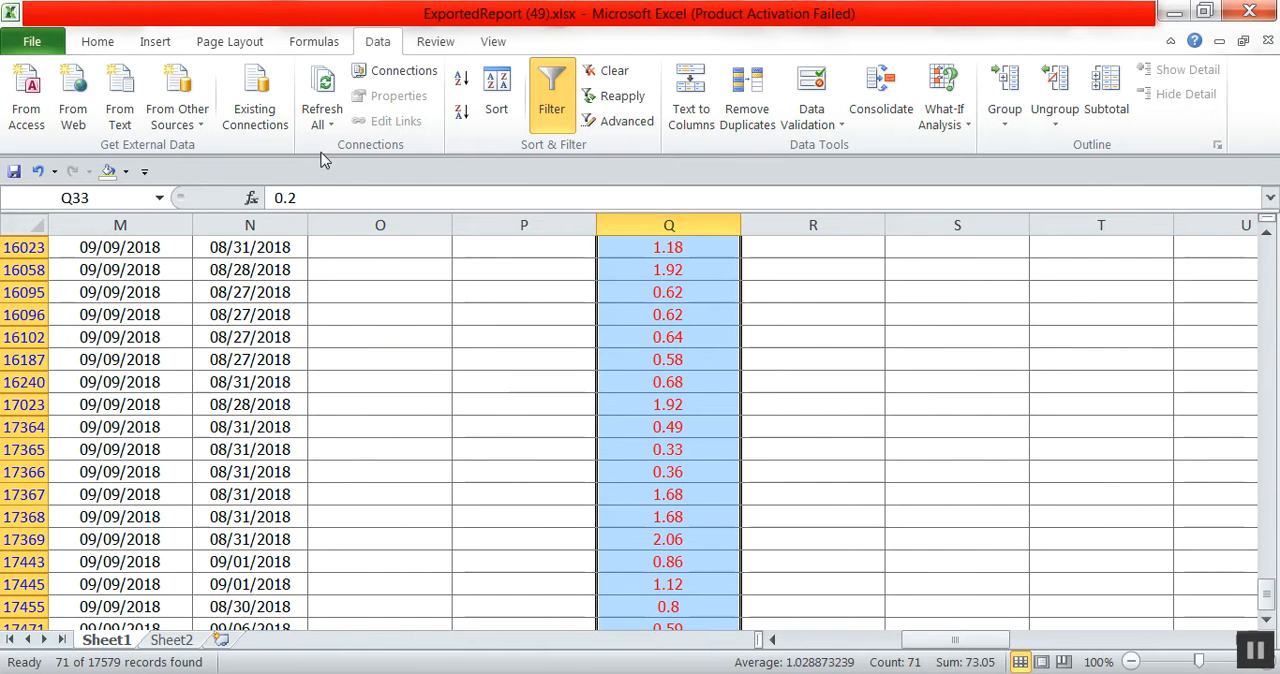
left_click(97, 42)
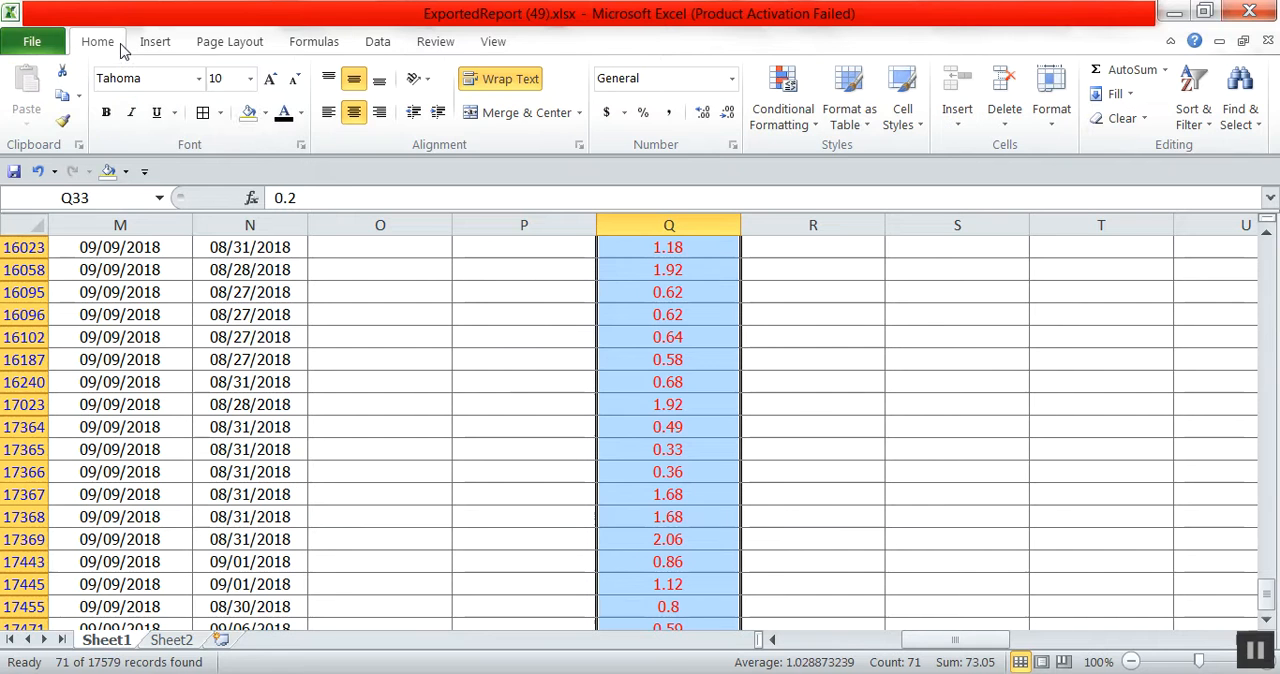
left_click(265, 113)
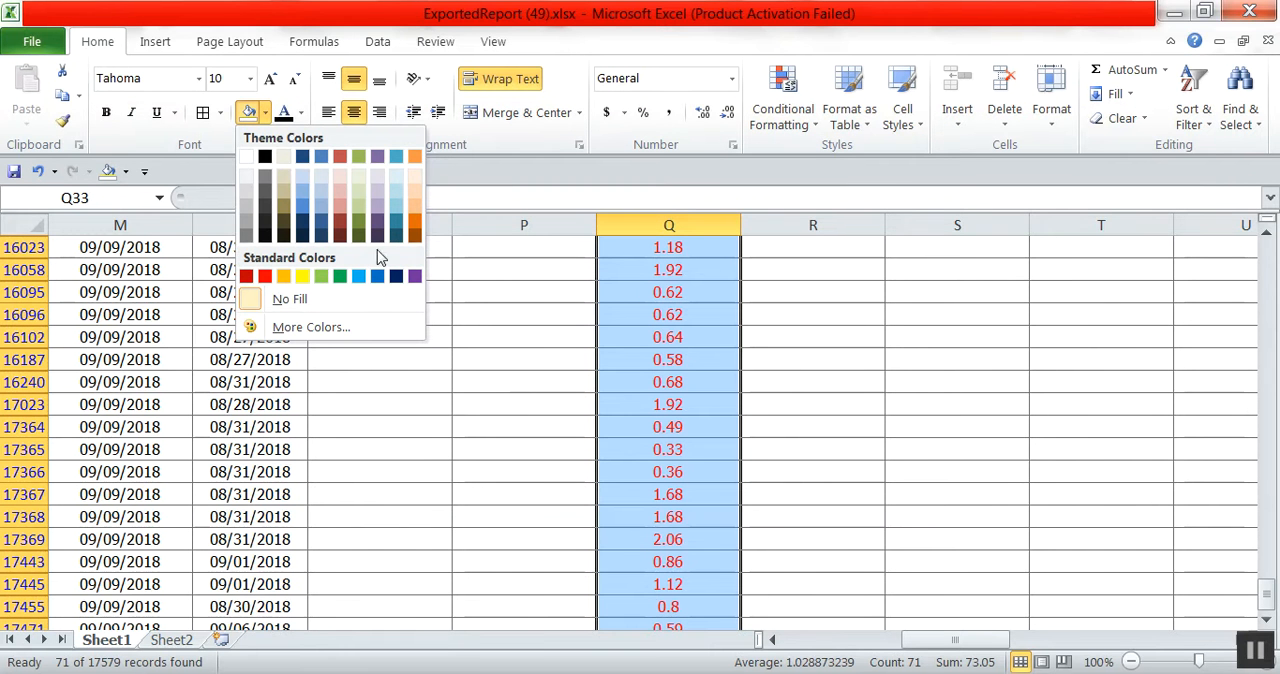
left_click(320, 276)
Fill the column A cells of all the filtered records, from row 33 down, with the same yellow.
left_click_drag(985, 645, 557, 596)
left_click(196, 318)
key("ctrl+shift+Down")
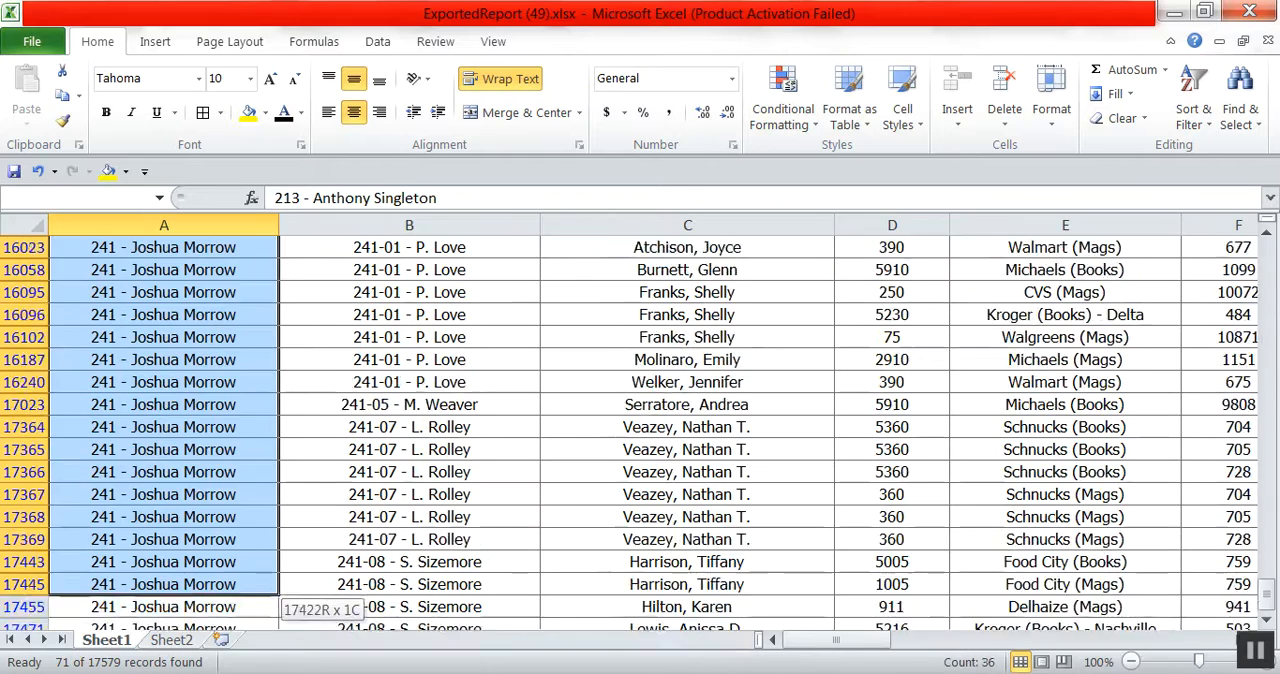
left_click(248, 112)
Give the TUES MISSES header a yellow fill and black text.
left_click_drag(833, 640, 1007, 665)
left_click(525, 285)
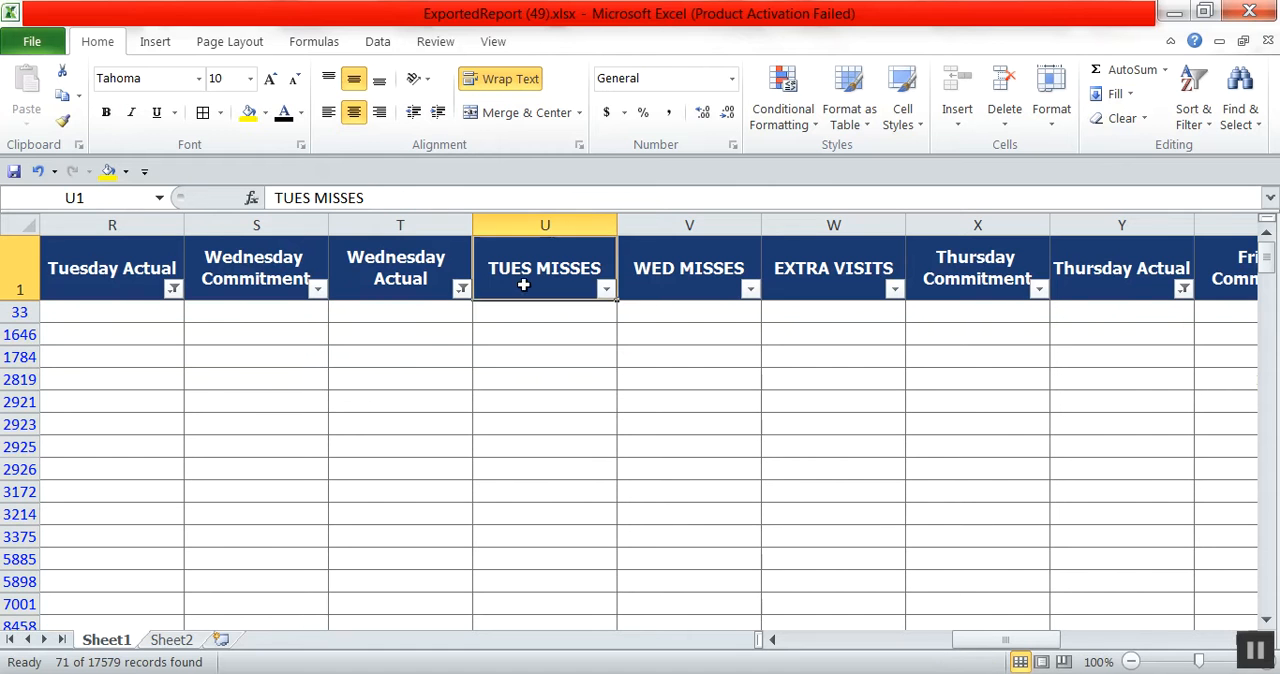
left_click(248, 112)
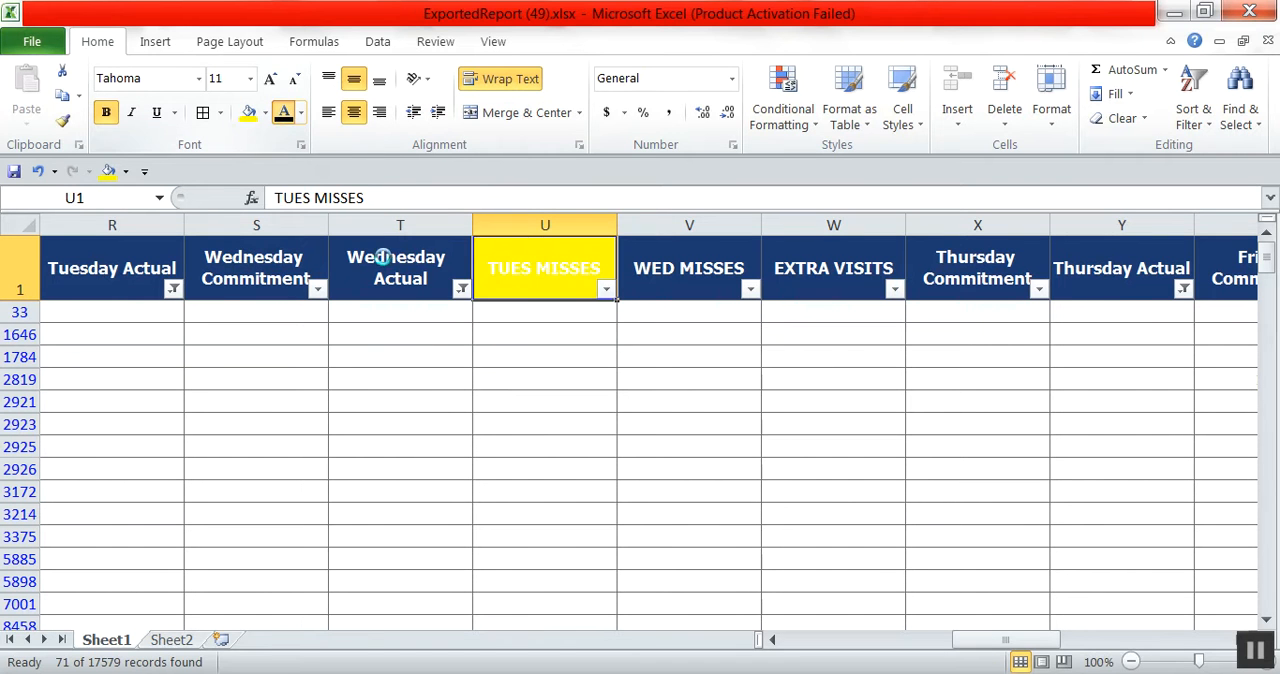
left_click(284, 112)
Enter 1 in the first filtered TUES MISSES cell, U33, and fill it with yellow.
left_click(511, 315)
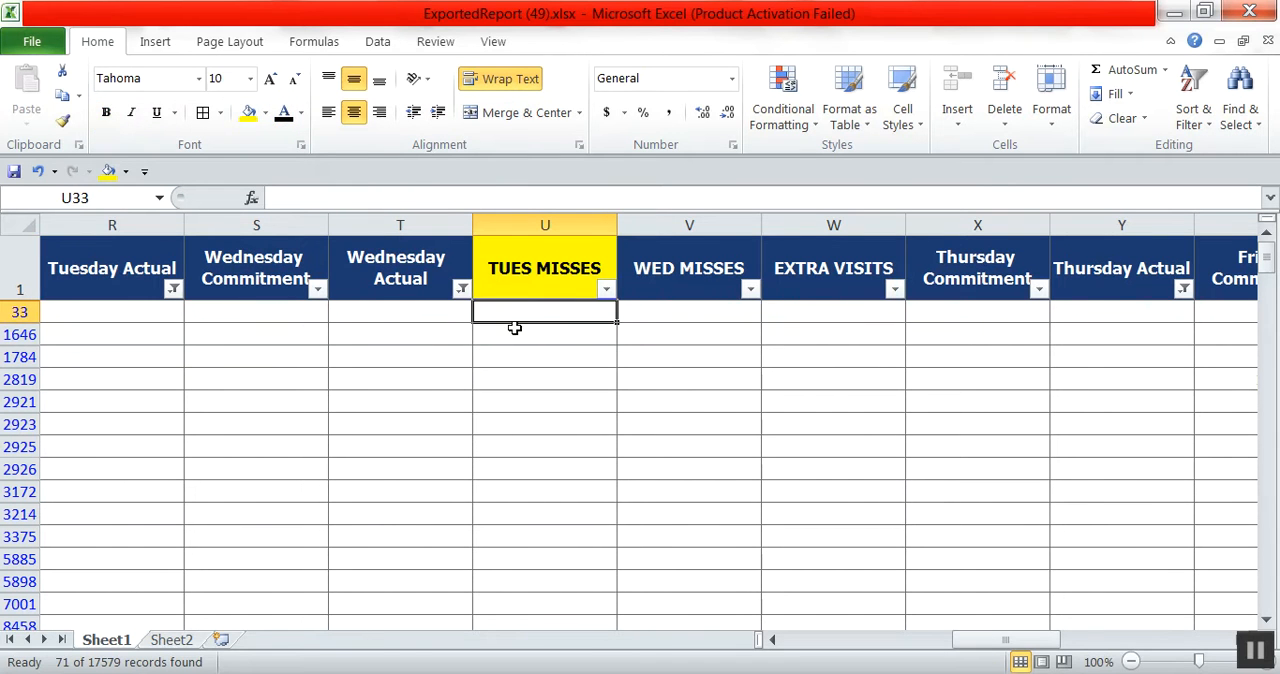
type("1")
key("Return")
left_click(538, 313)
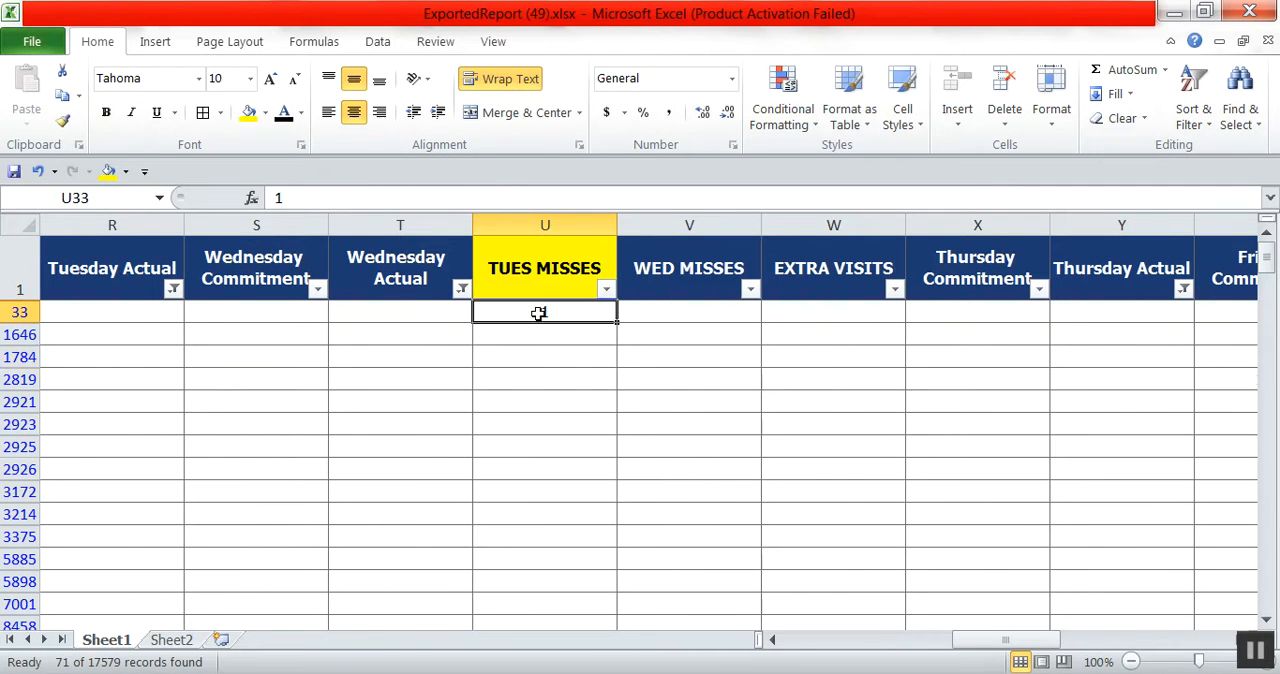
left_click(250, 113)
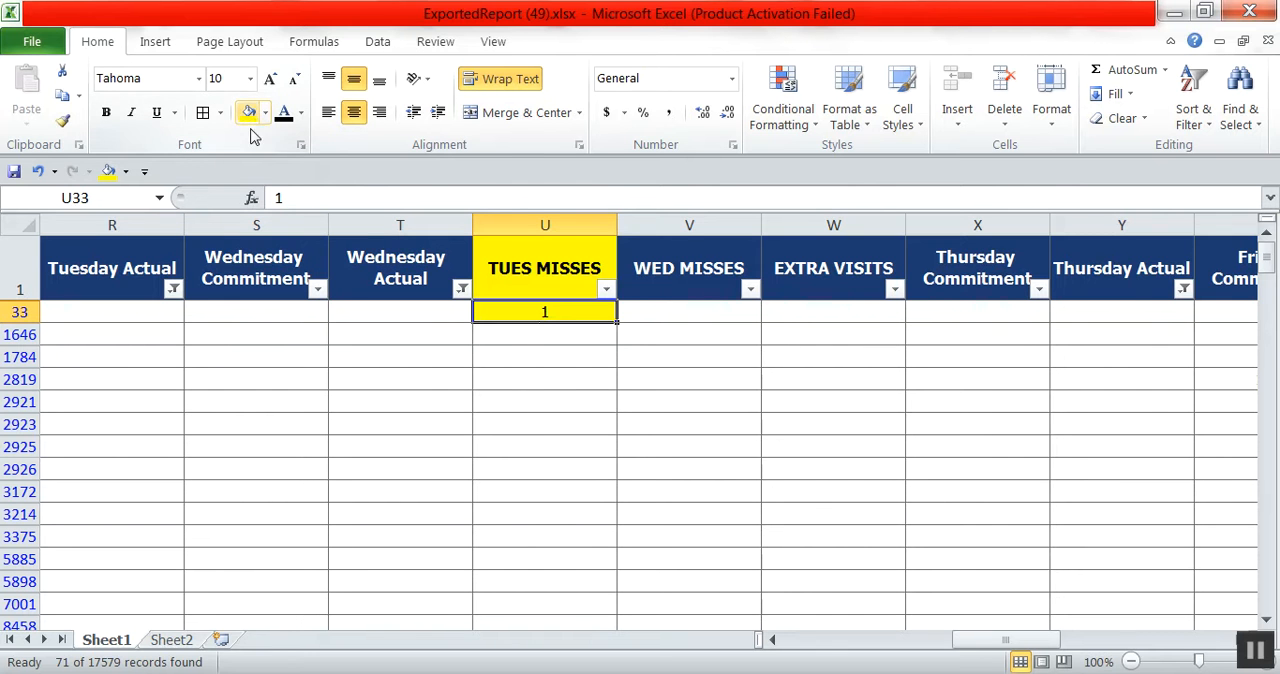
Copy the yellow 1 from U33 into the TUES MISSES cells of all the remaining filtered records.
right_click(544, 313)
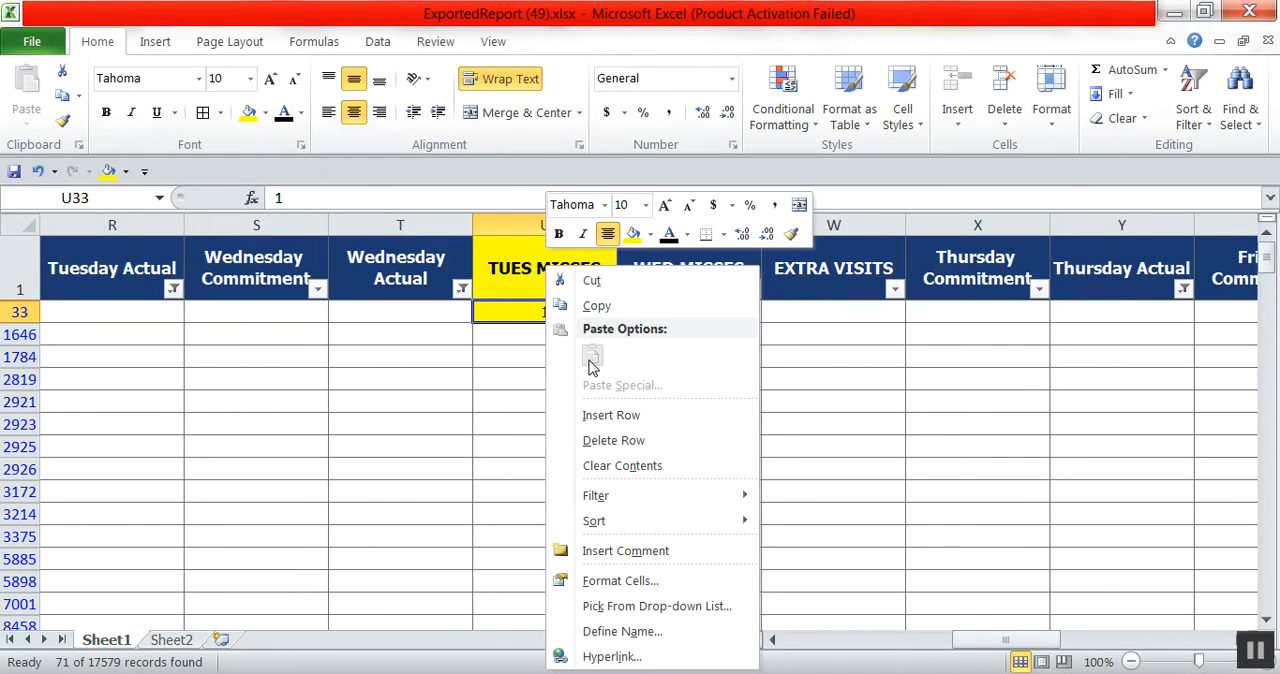
left_click(596, 306)
left_click_drag(540, 334, 523, 626)
right_click(527, 552)
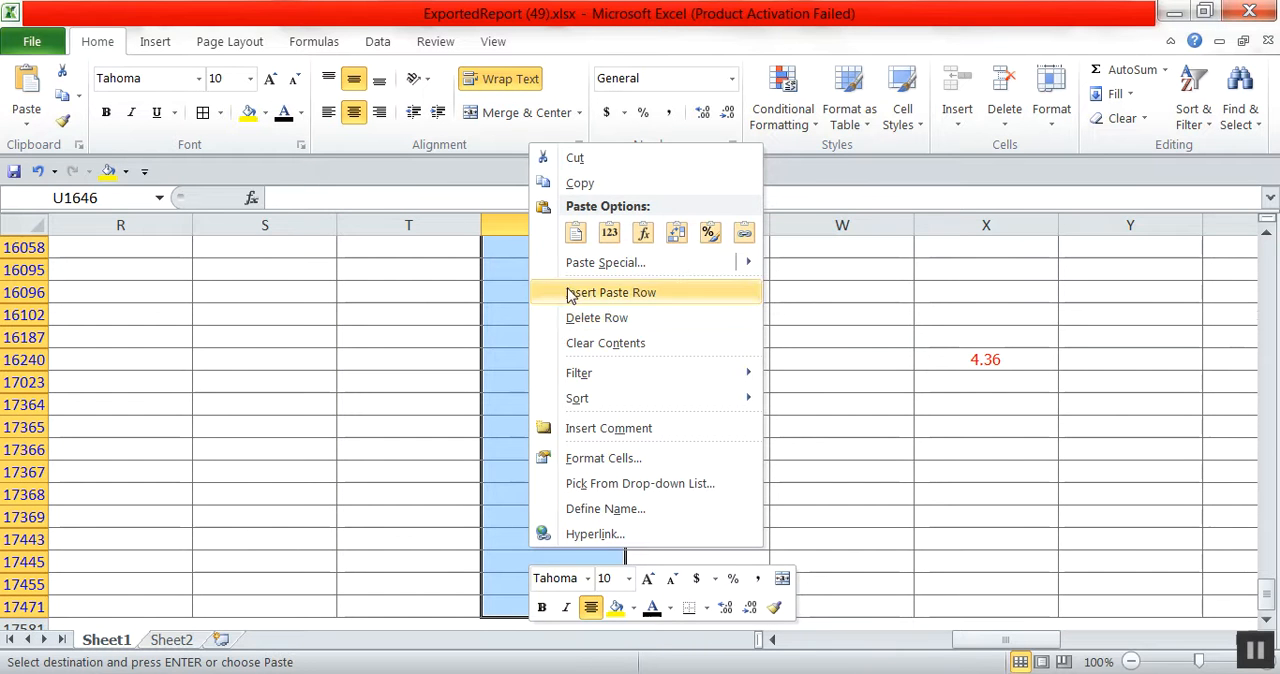
left_click(575, 232)
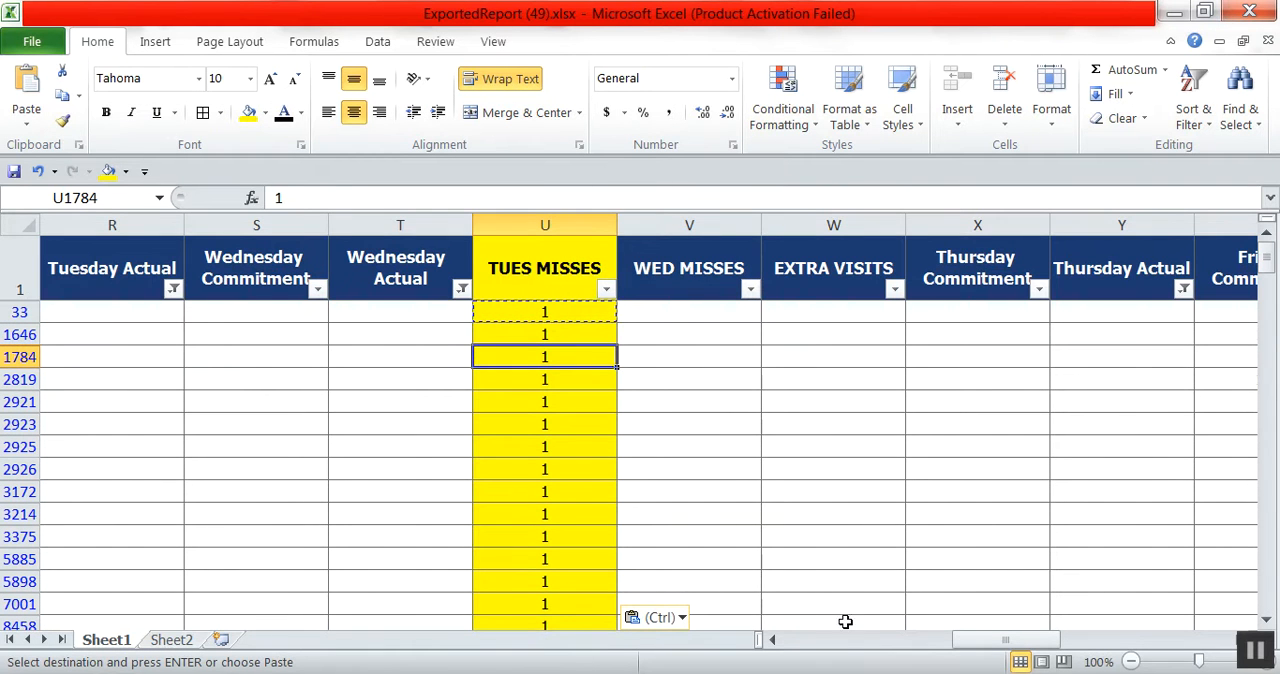
Remove the current filters and reapply AutoFilter to the whole sheet.
left_click(379, 42)
left_click(551, 90)
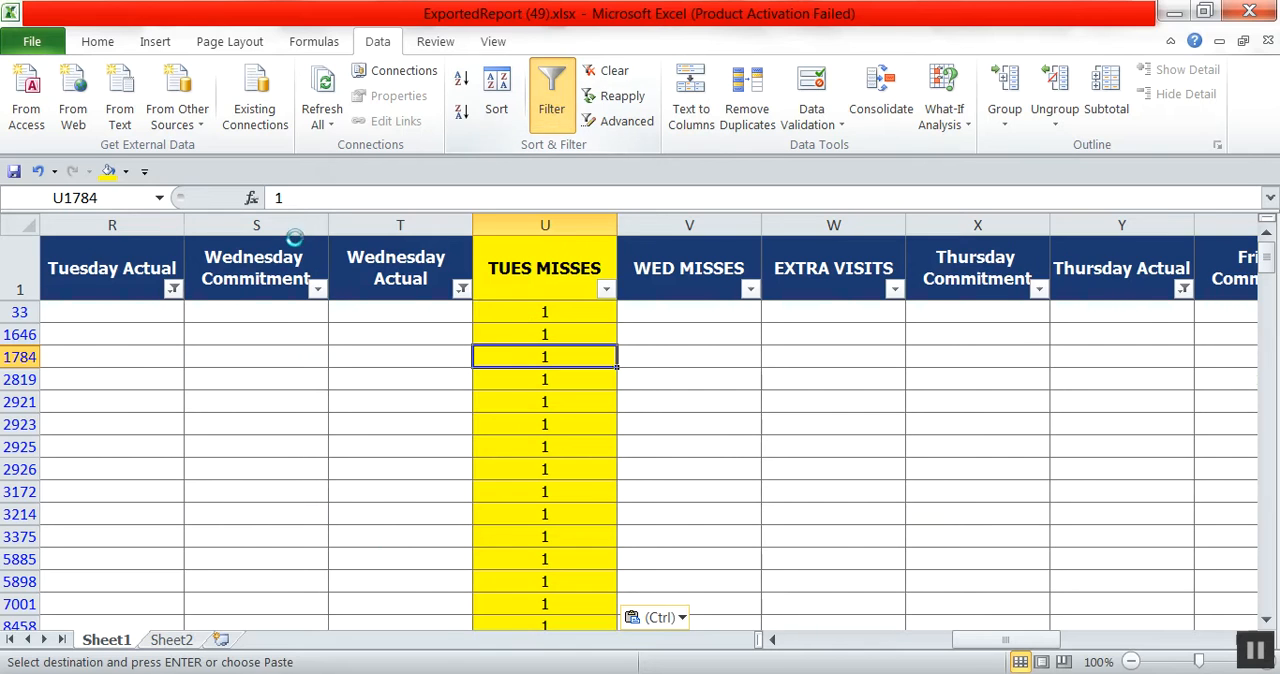
left_click(16, 225)
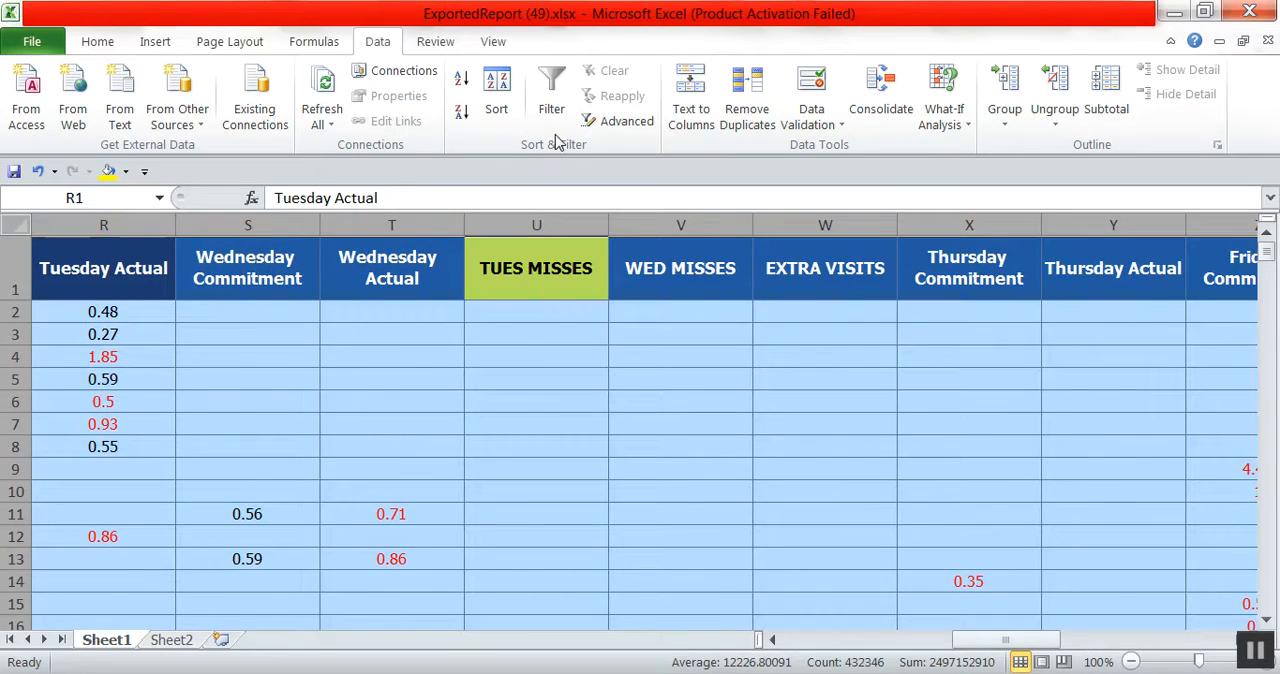
left_click(551, 100)
left_click(660, 467)
Filter the Wednesday Commitment column to exclude blanks.
left_click_drag(829, 643, 979, 656)
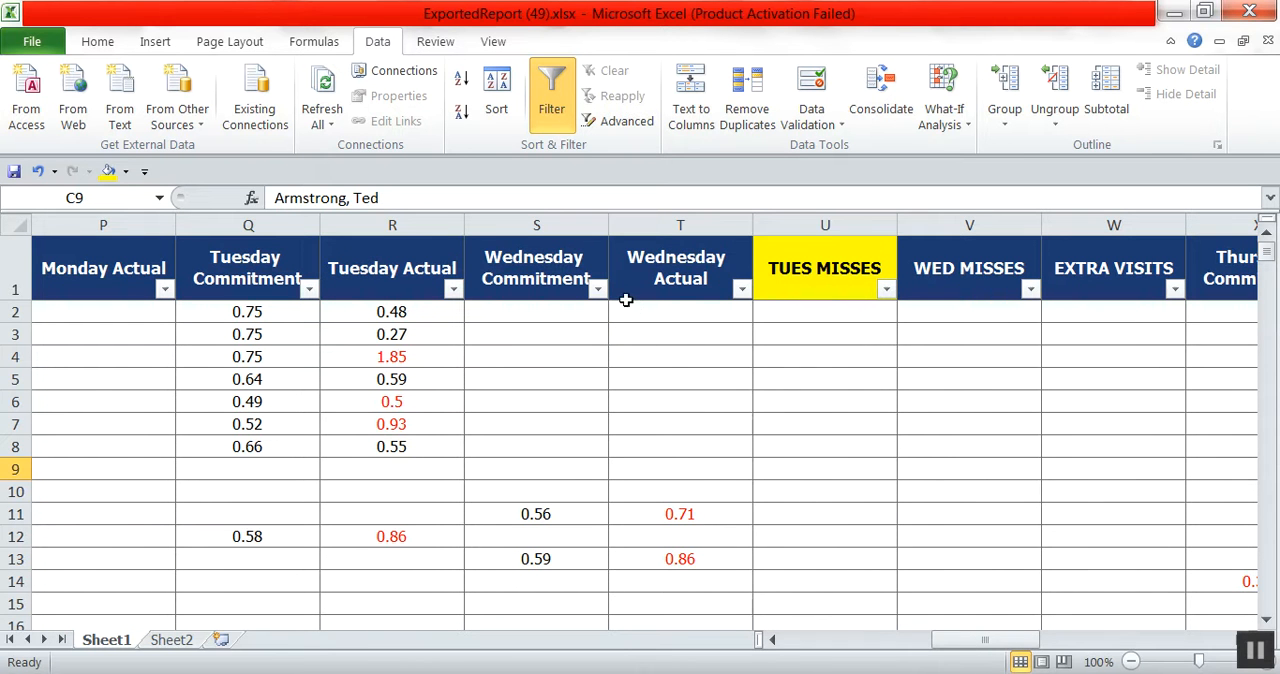
left_click(597, 289)
left_click_drag(900, 486, 899, 582)
left_click(701, 598)
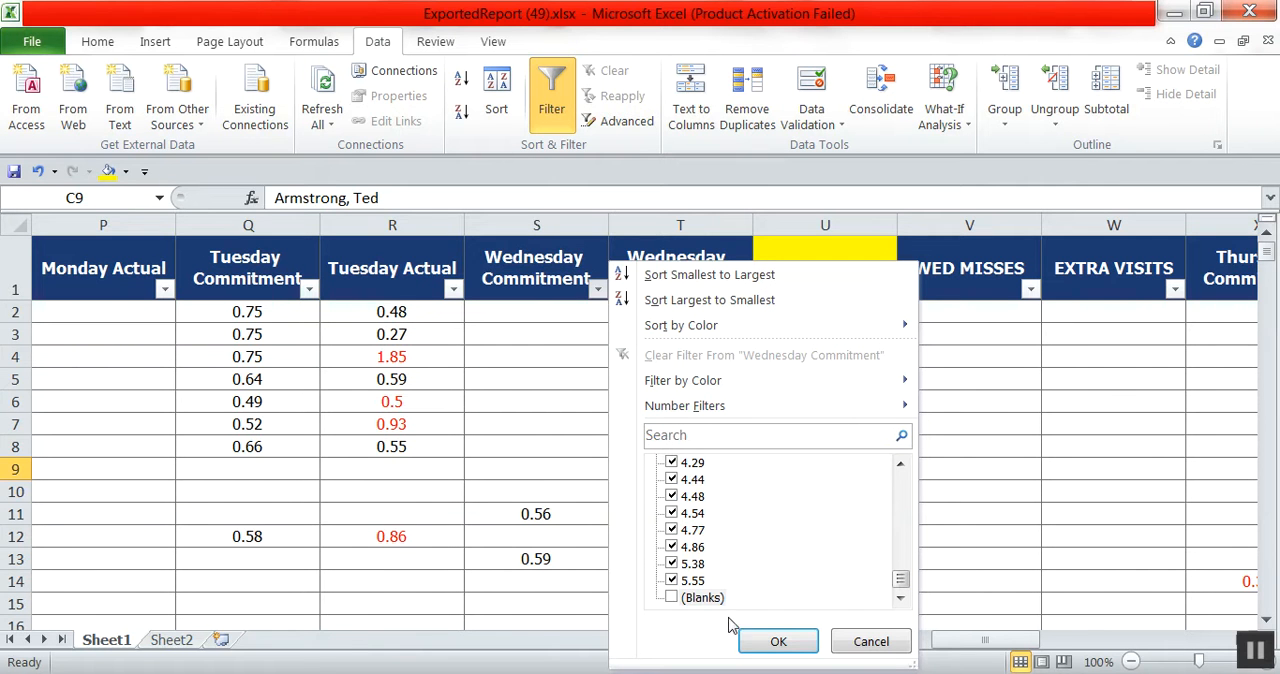
left_click(779, 642)
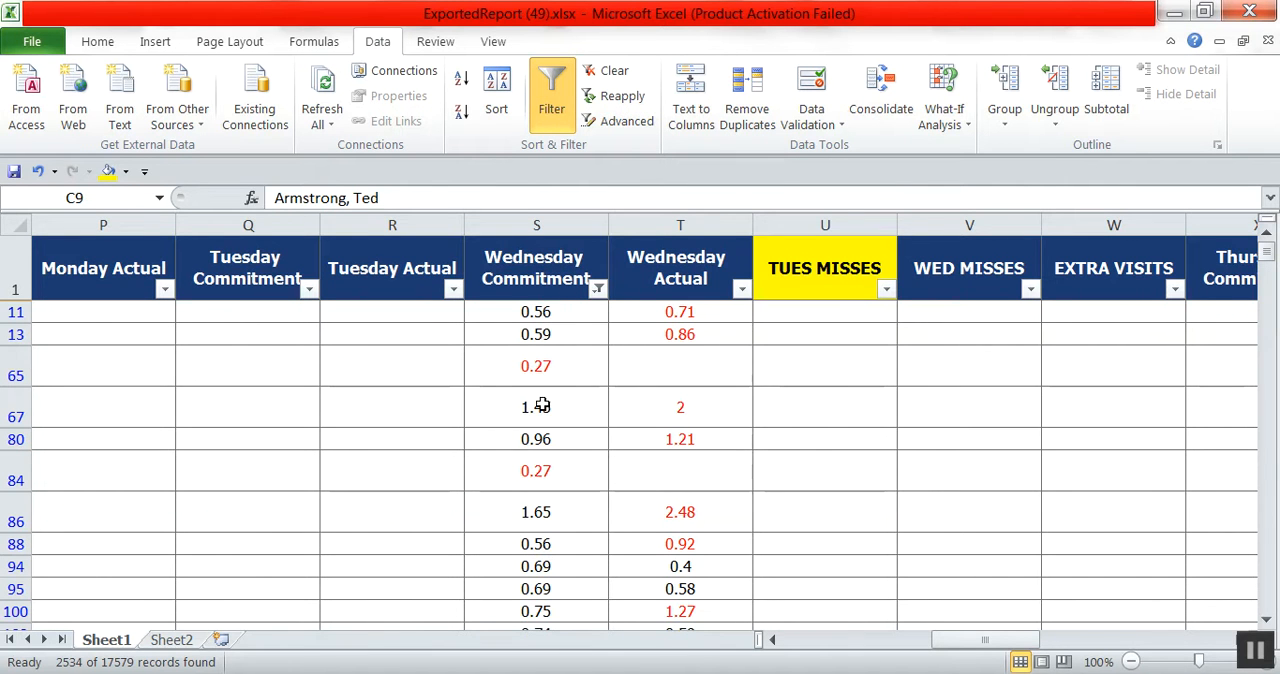
Filter the Wednesday Actual column to show only blanks.
left_click(743, 289)
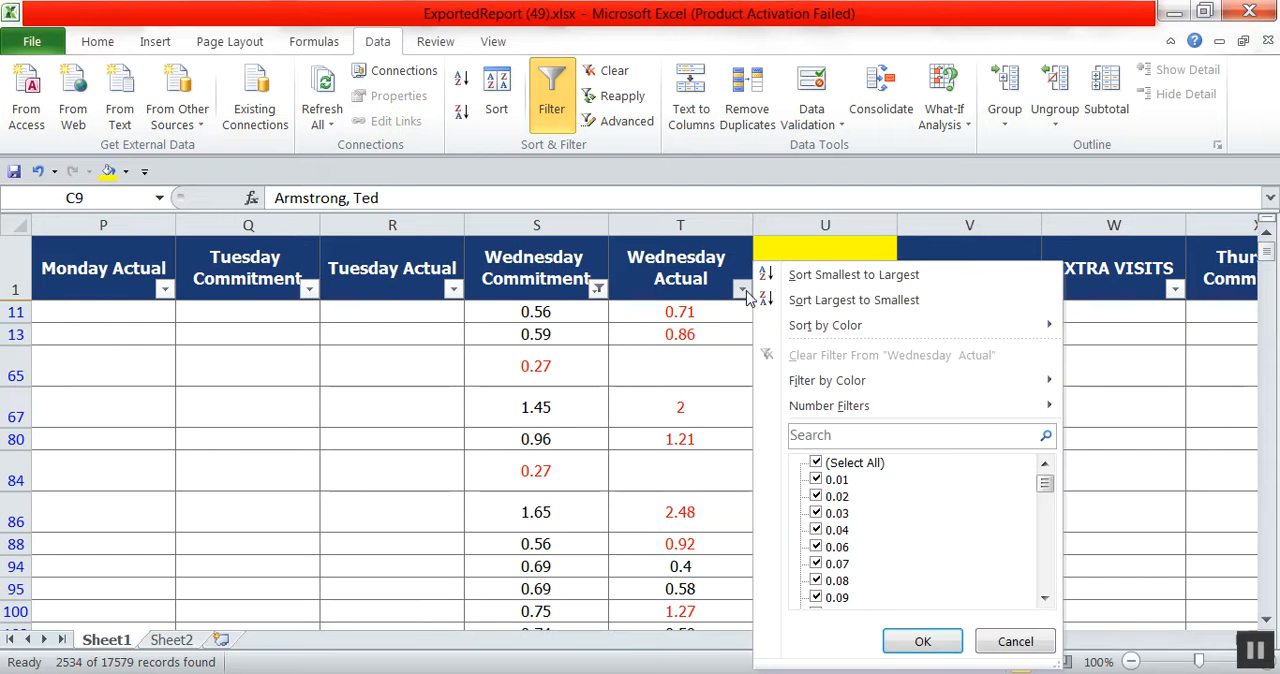
left_click(850, 463)
left_click_drag(1044, 484, 1044, 580)
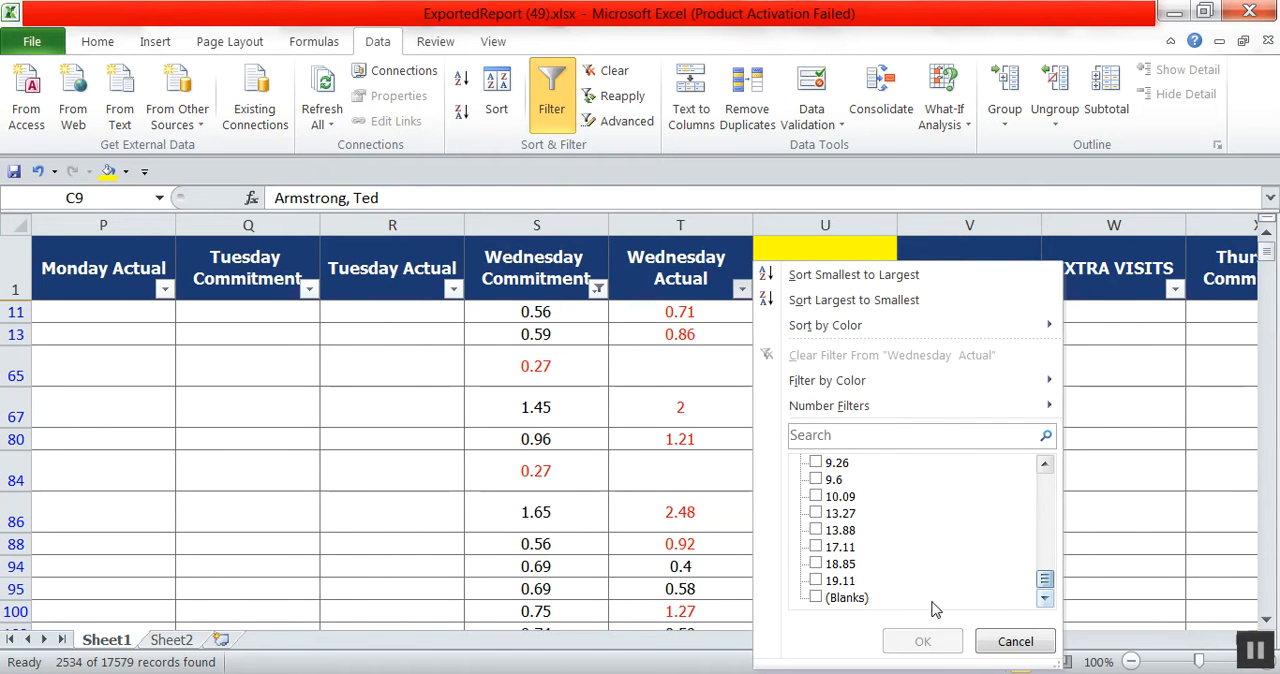
left_click(850, 597)
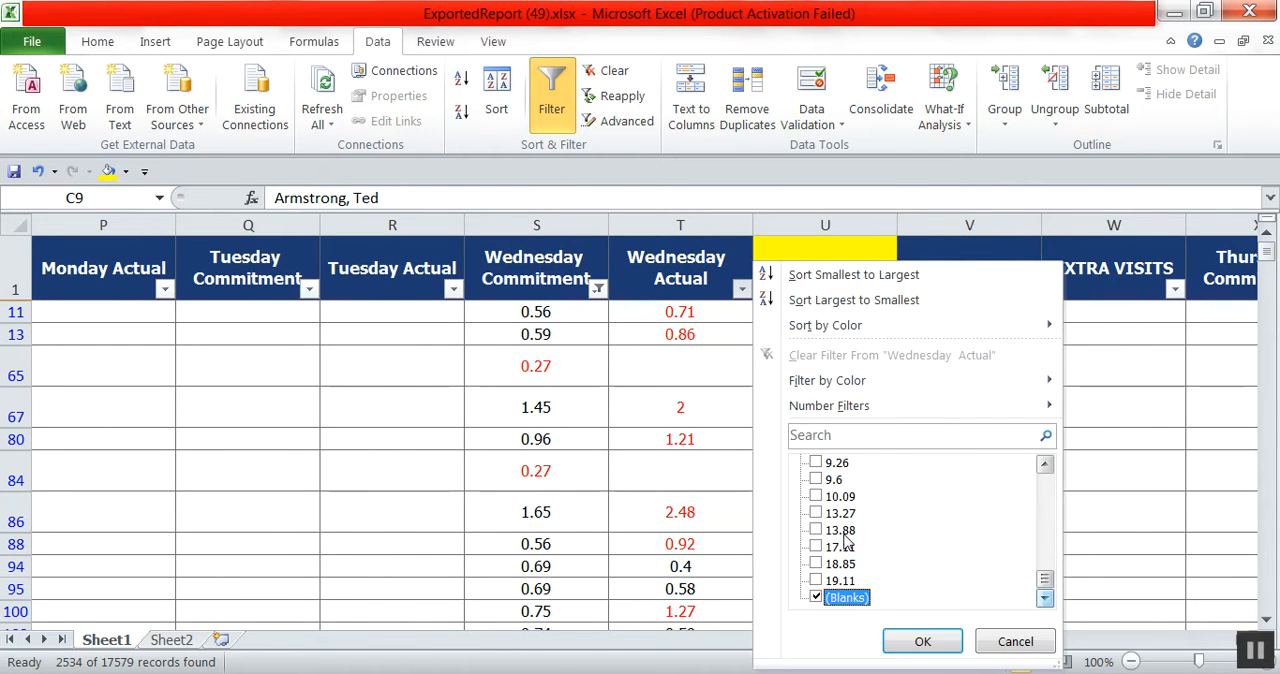
left_click(895, 641)
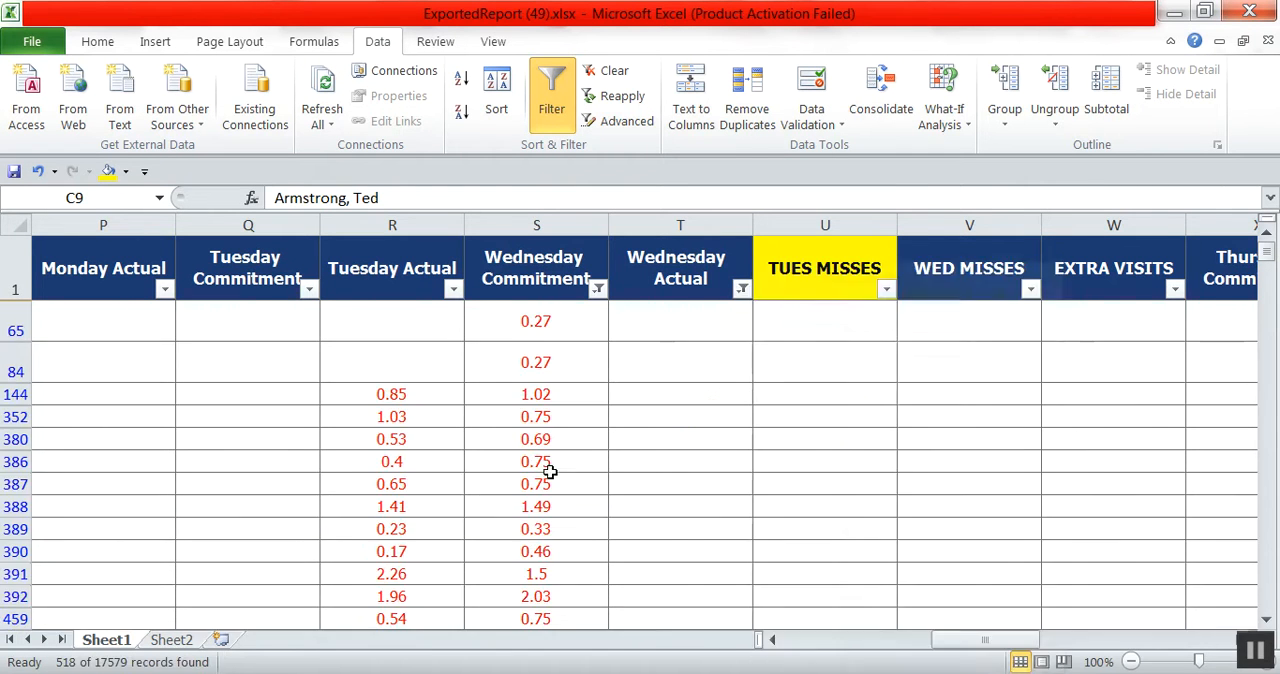
Filter the Tuesday Actual column to show only blanks.
left_click(452, 291)
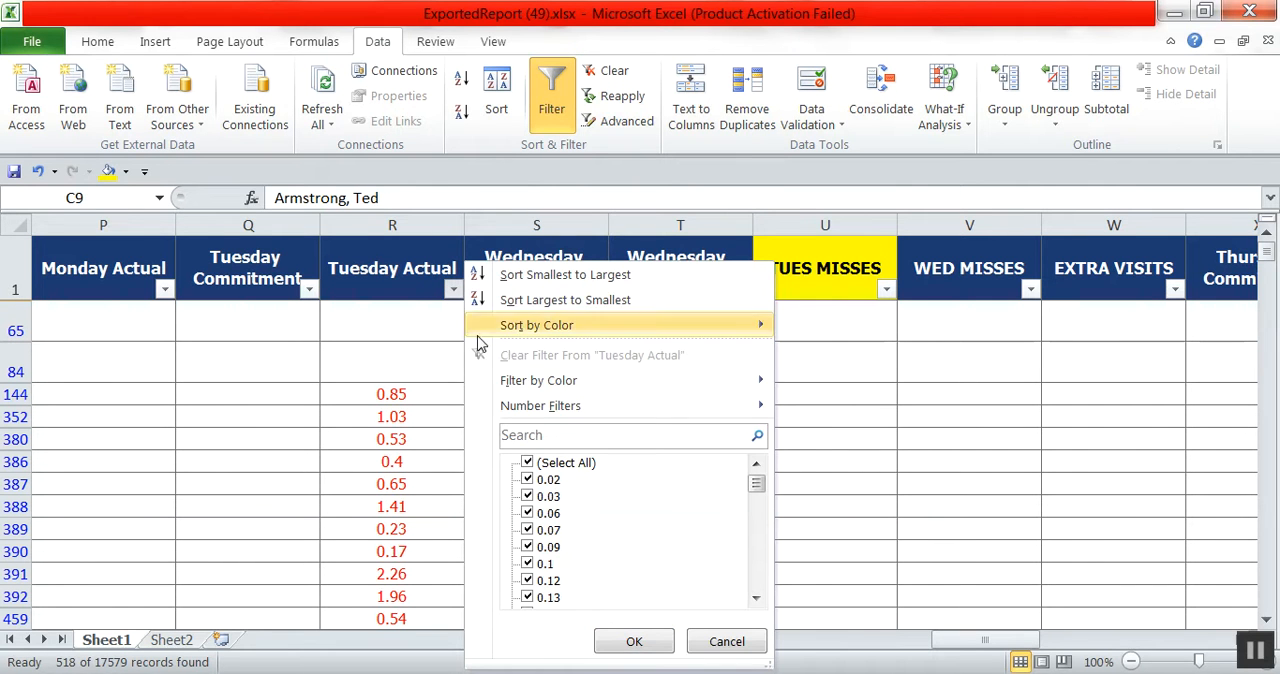
left_click(528, 464)
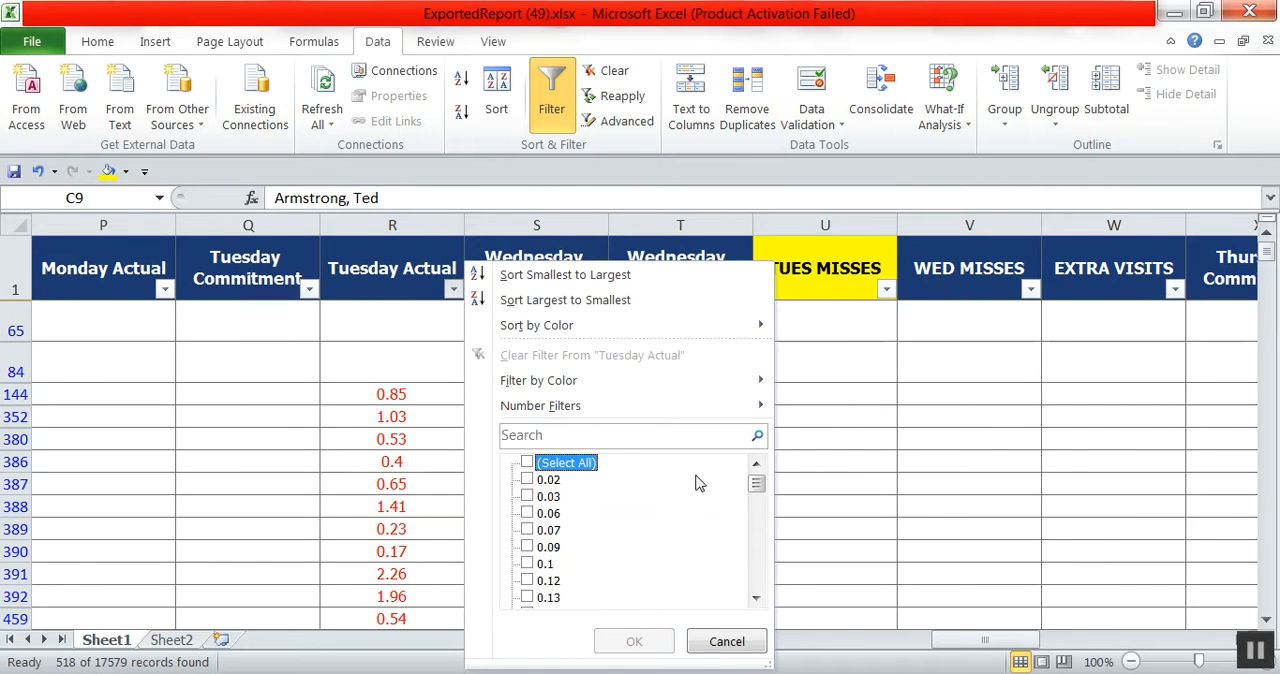
left_click_drag(758, 487, 756, 580)
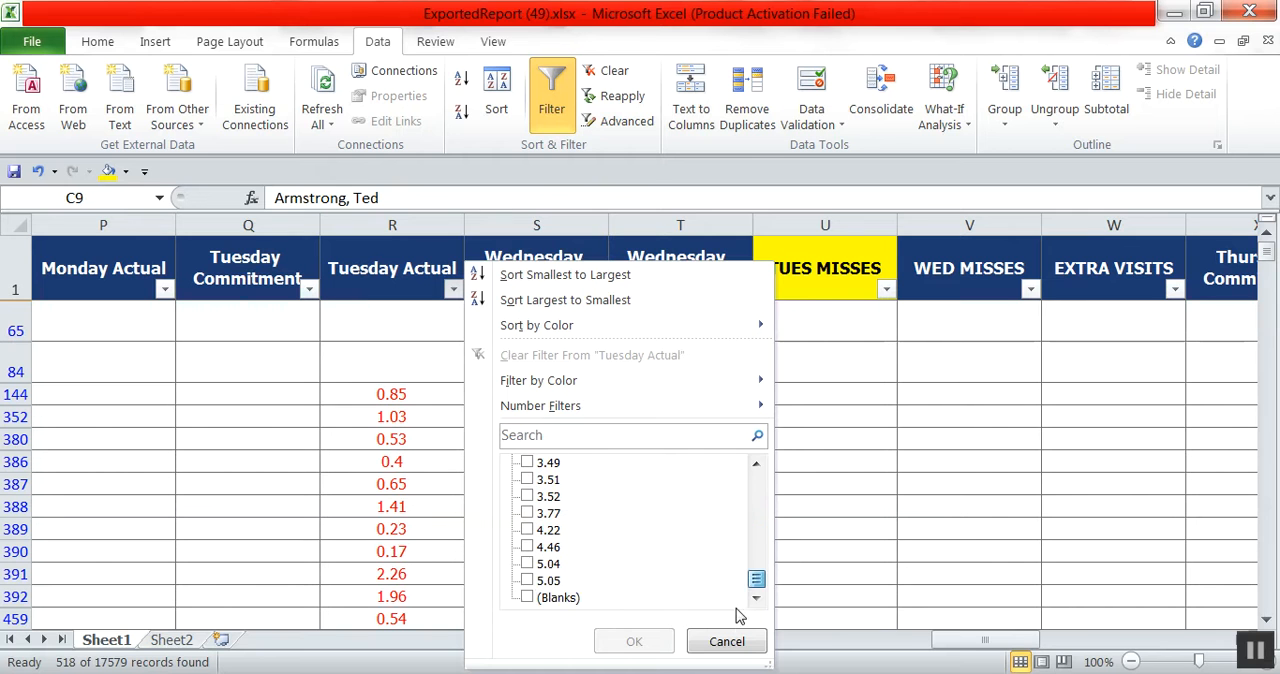
left_click(562, 598)
left_click(632, 640)
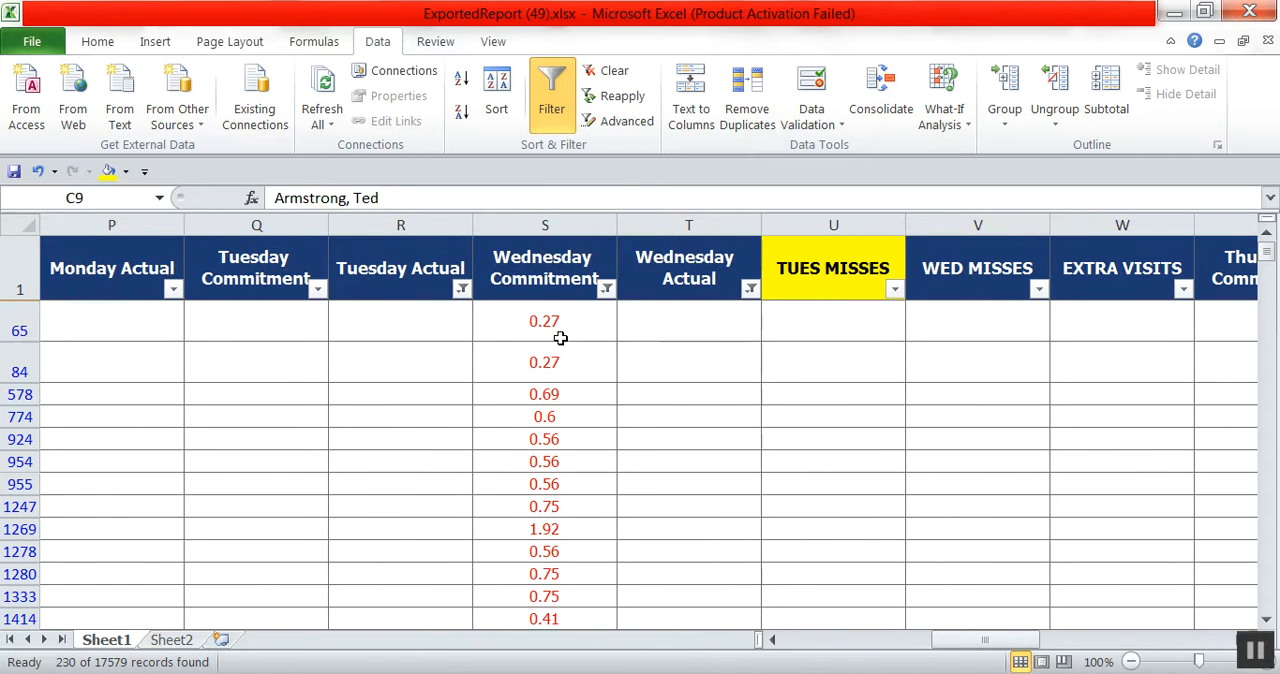
Filter the Monday Actual column to show only blanks.
left_click(169, 292)
left_click(250, 465)
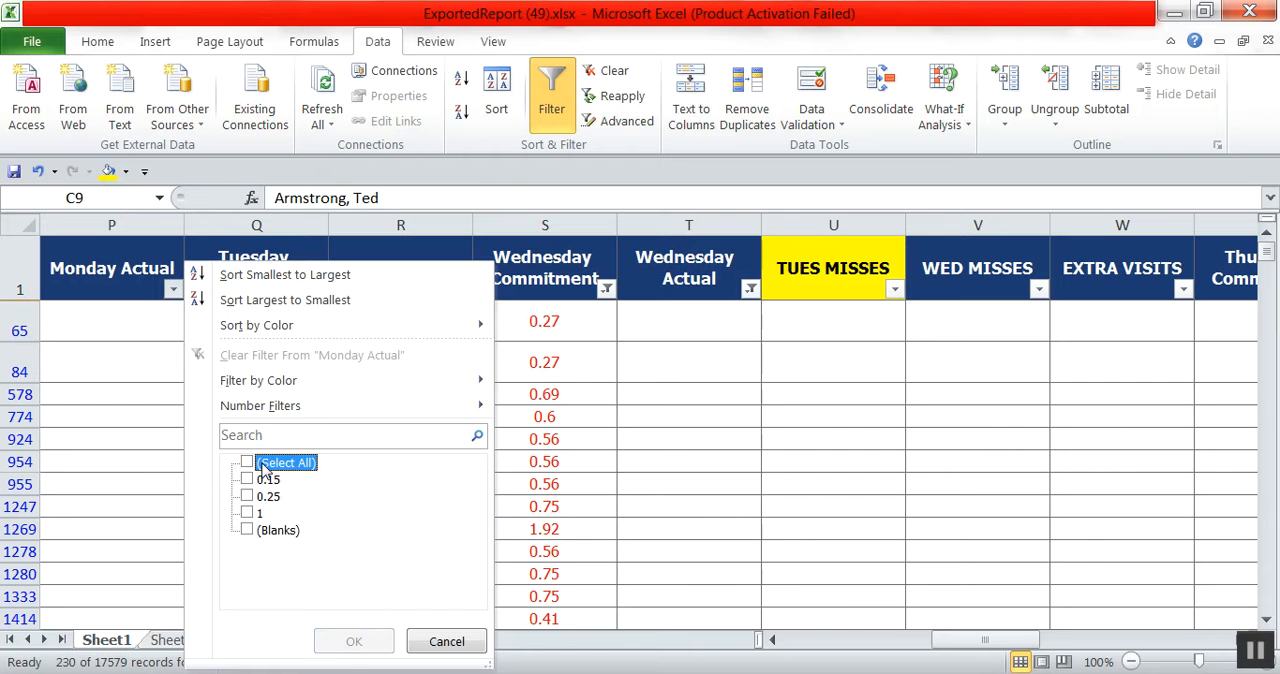
left_click(247, 531)
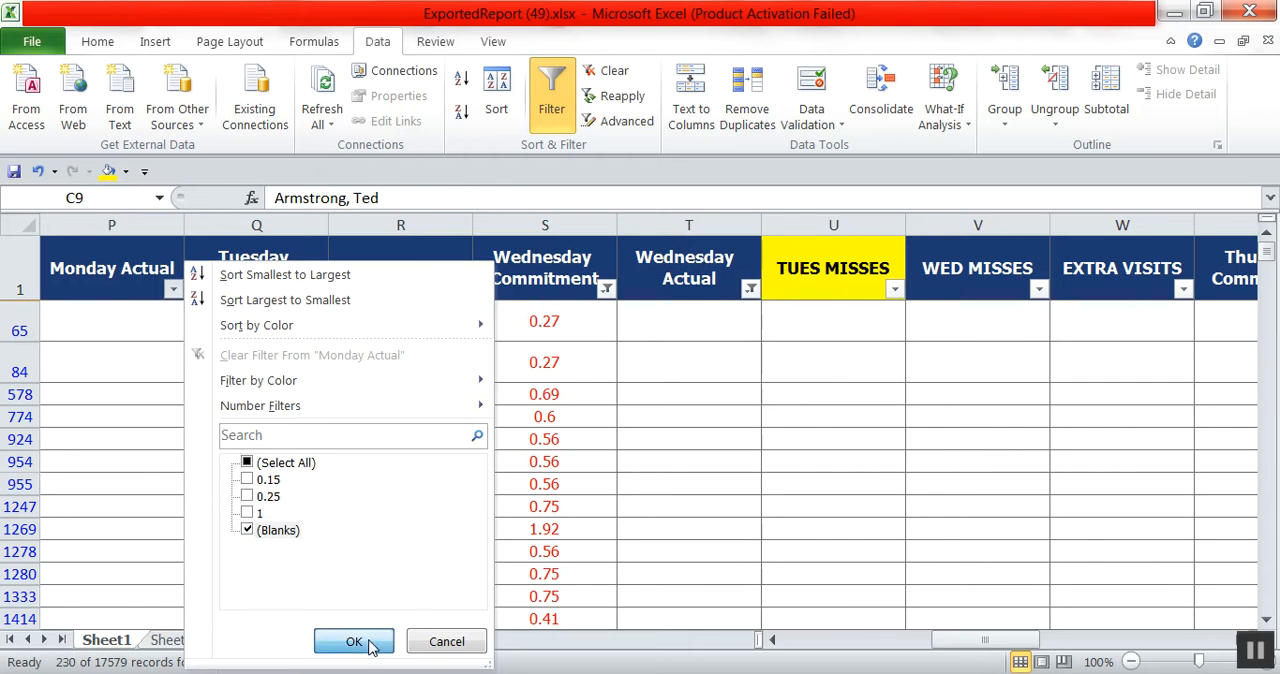
left_click(354, 641)
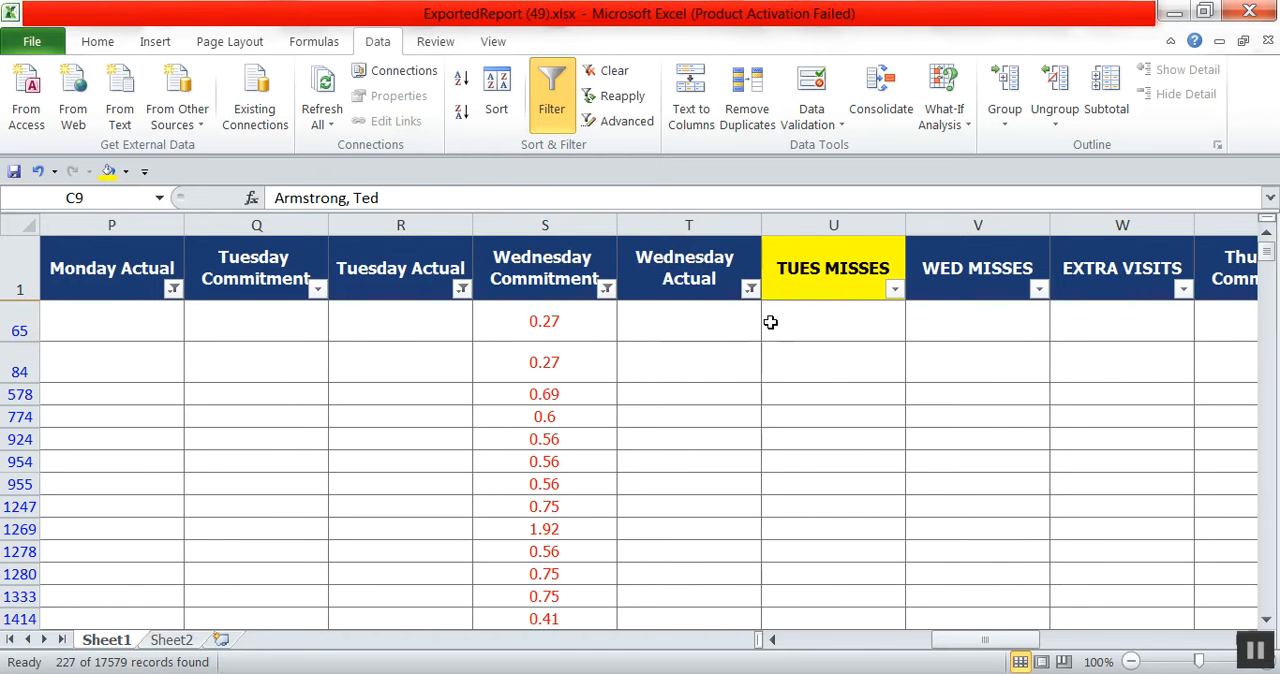
Filter the Thursday Actual column to show only blanks.
left_click_drag(1019, 642, 1044, 645)
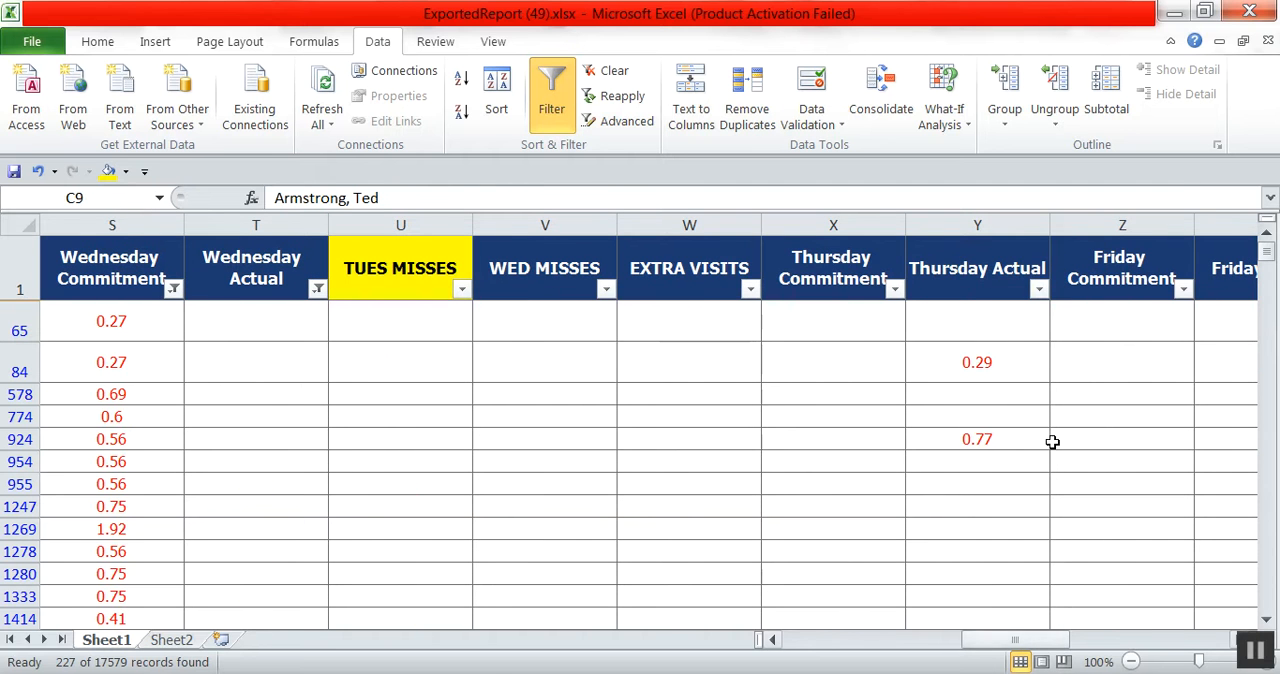
left_click(1037, 292)
left_click(826, 463)
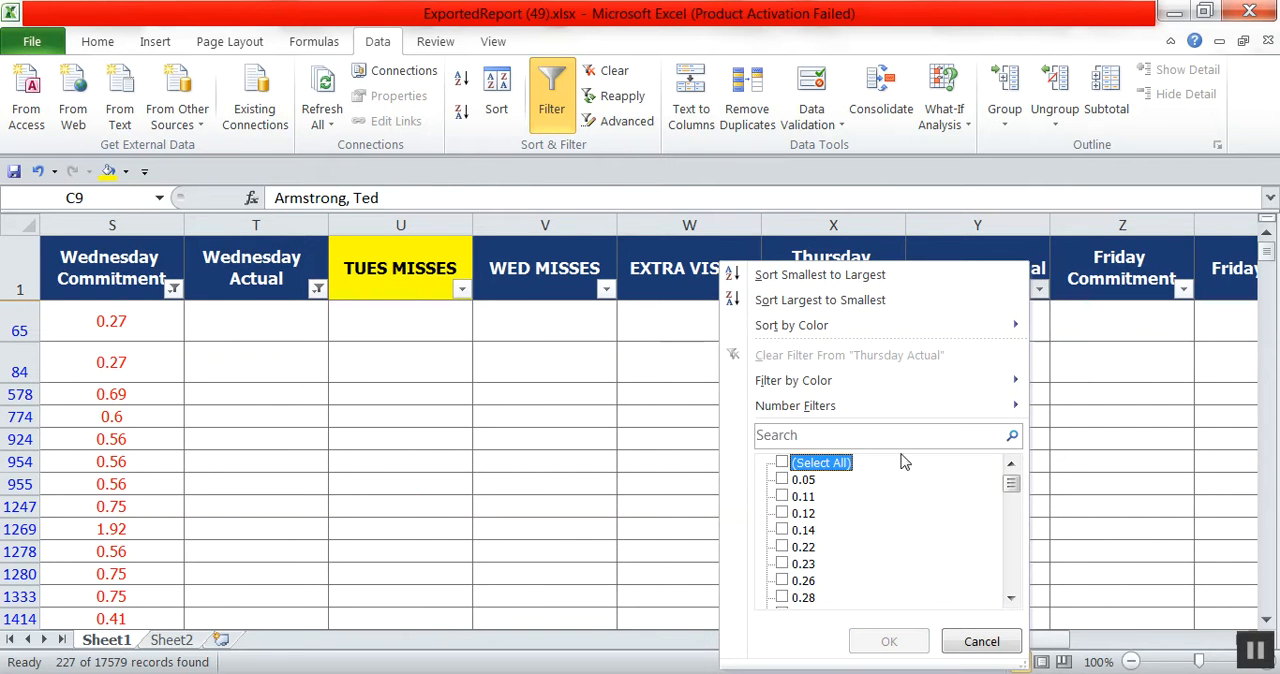
left_click_drag(1011, 490, 1012, 586)
left_click(782, 597)
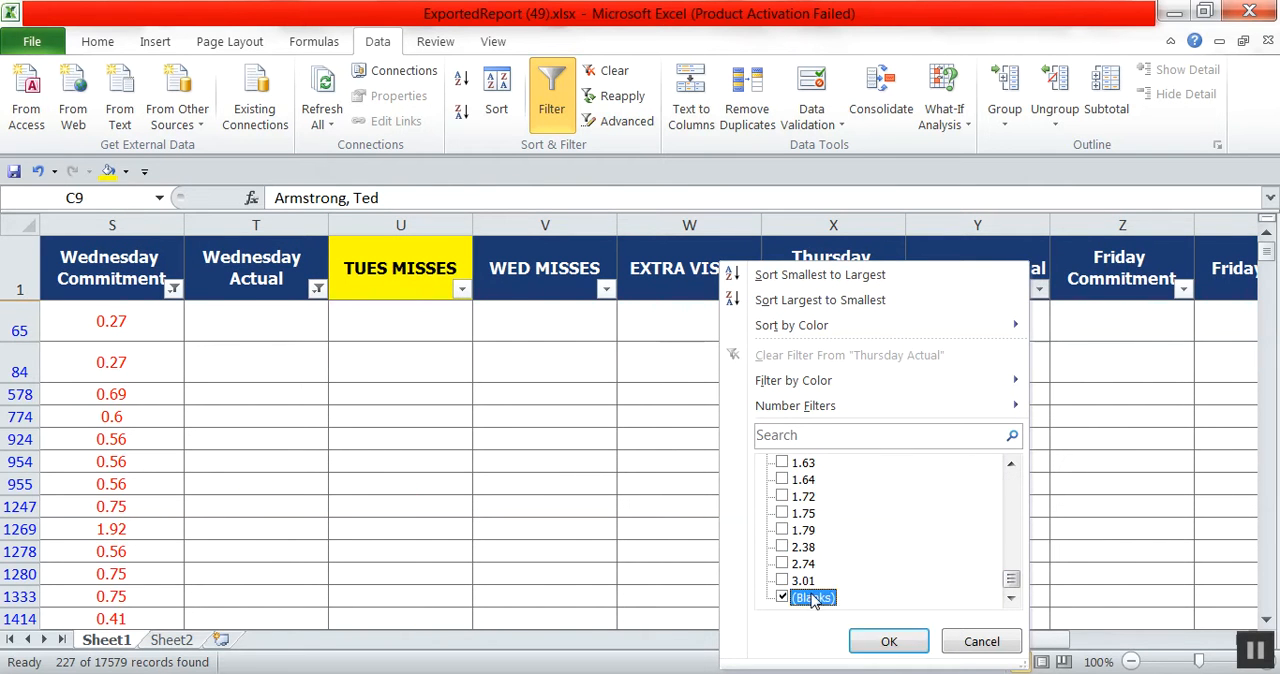
left_click(887, 641)
Fill all the filtered Wednesday Commitment values with yellow.
mouse_move(990, 648)
left_mouse_down()
mouse_move(1000, 652)
mouse_move(968, 652)
left_mouse_up()
left_click_drag(543, 321, 600, 607)
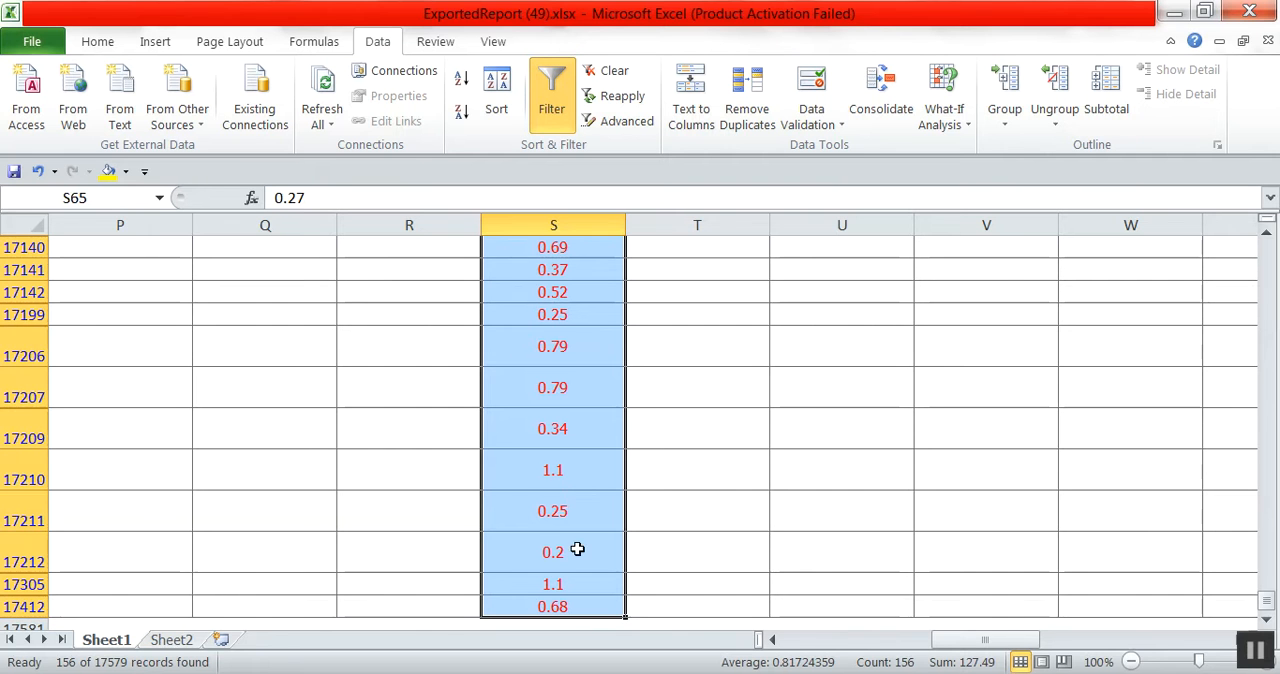
left_click(107, 172)
Format the WED MISSES header with yellow fill and black font.
left_click(966, 288)
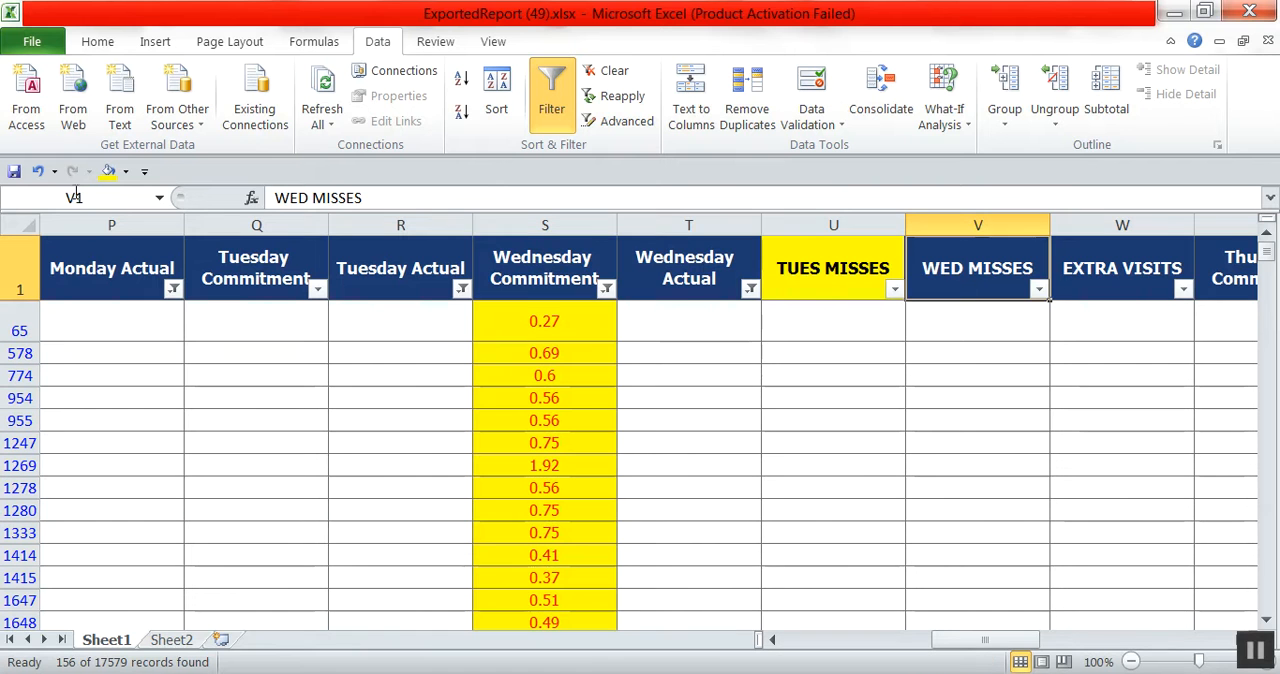
left_click(109, 172)
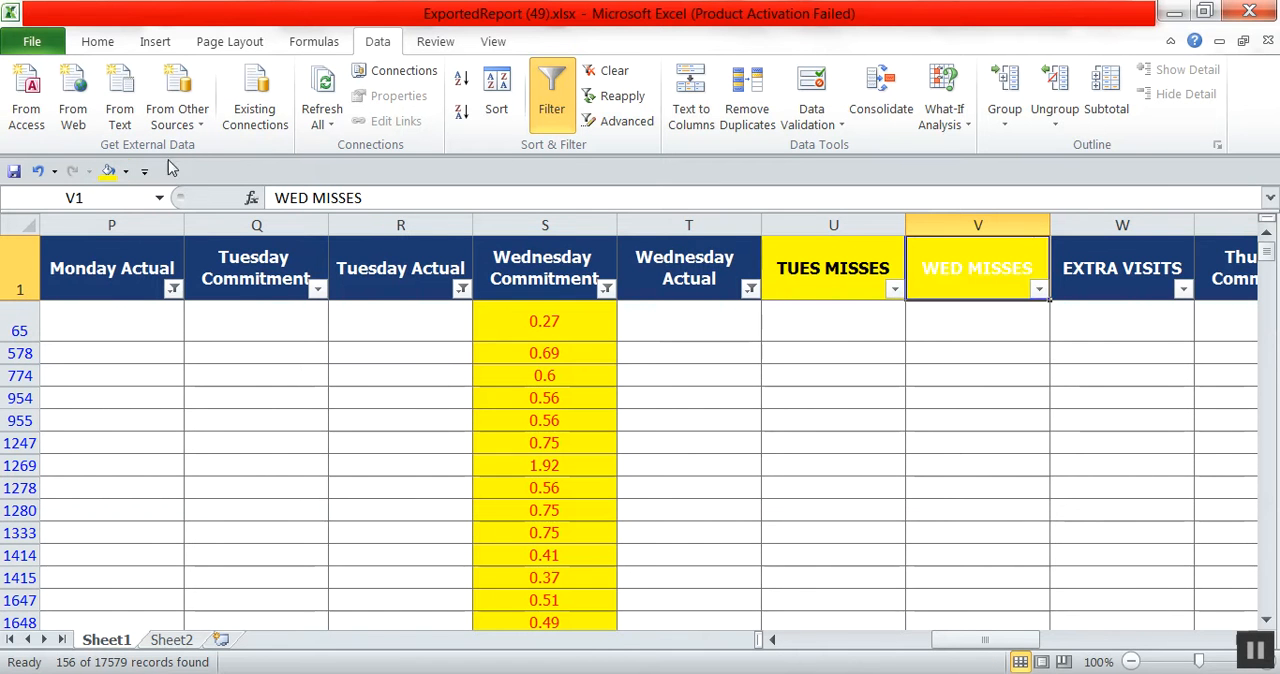
left_click(98, 42)
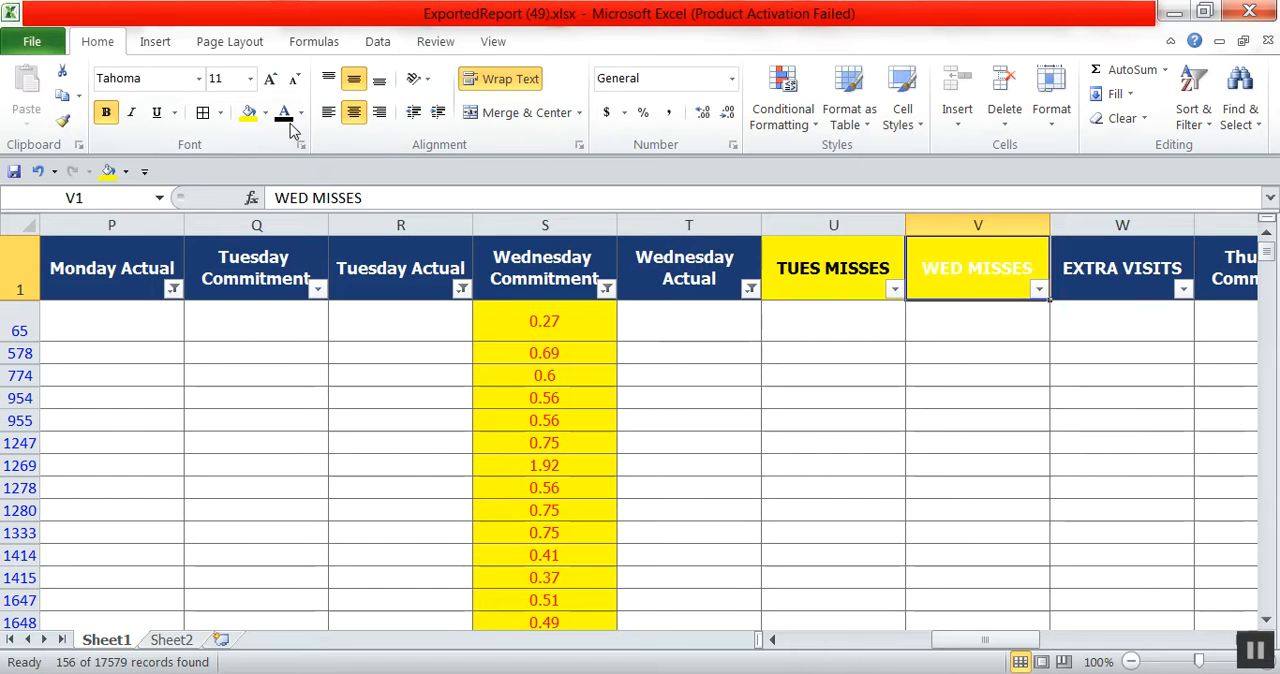
left_click(283, 112)
Enter 1 in the first visible WED MISSES cell and fill that cell with yellow.
left_click(970, 323)
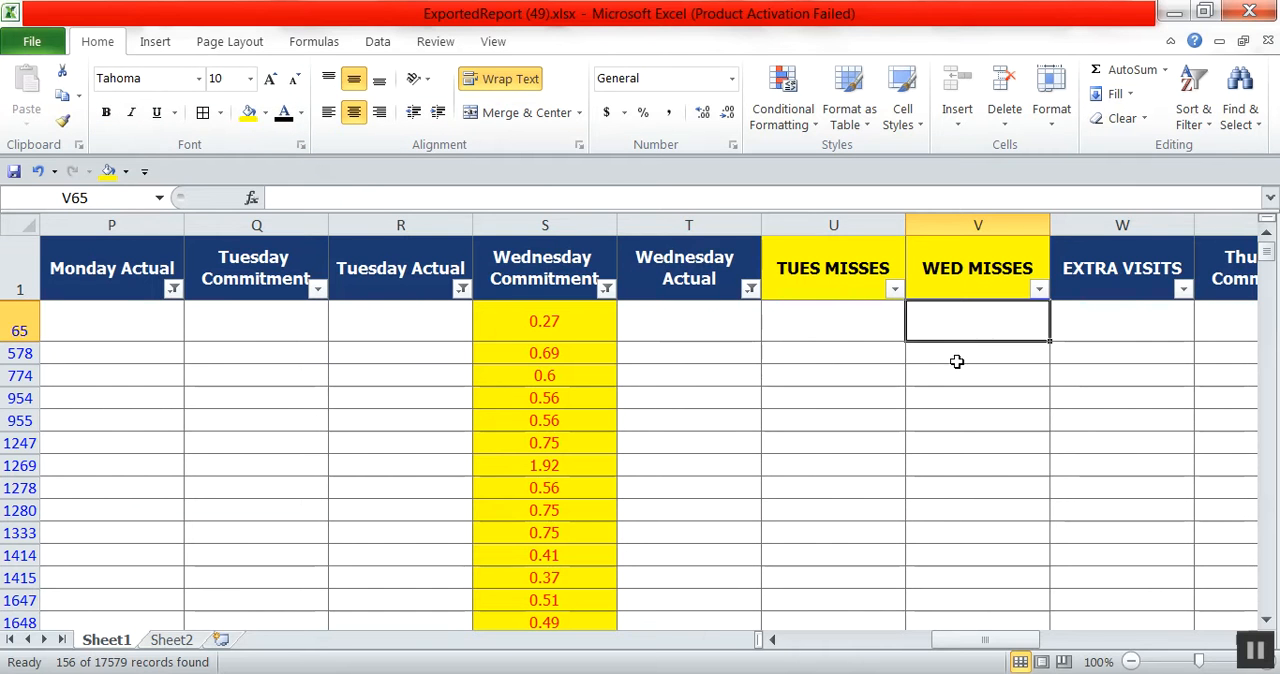
type("1")
key("Return")
left_click(985, 330)
left_click(249, 112)
Copy the yellow 1 from the first WED MISSES cell to the remaining filtered rows of that column.
right_click(945, 322)
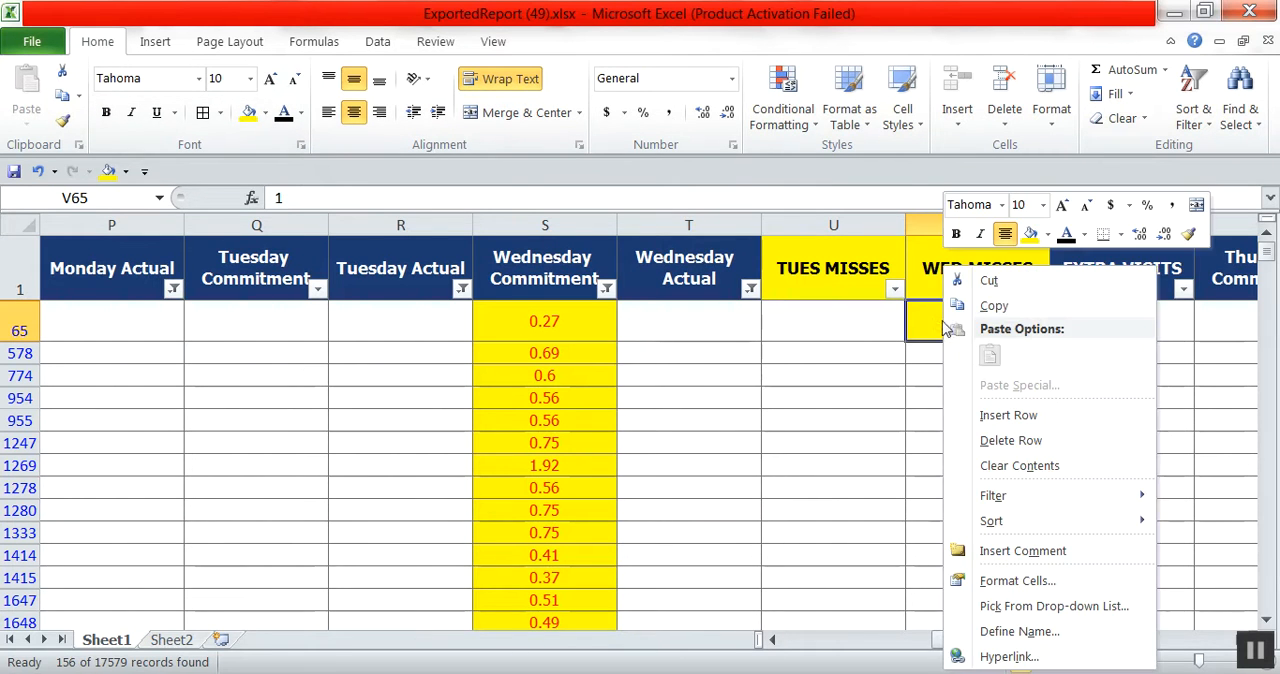
left_click(994, 305)
left_click_drag(970, 353, 835, 640)
right_click(1006, 502)
left_click(1050, 290)
Fill the Division cells of all filtered rows with yellow.
left_click(80, 326)
left_click_drag(100, 376, 260, 632)
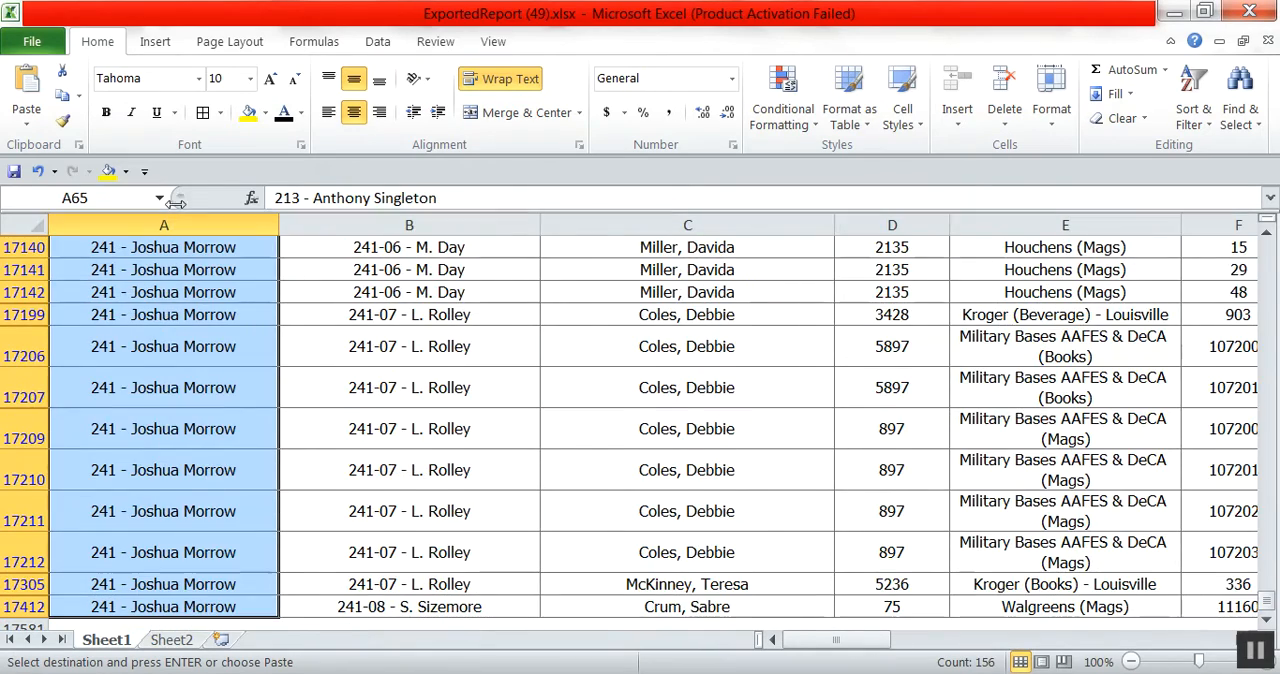
left_click(248, 112)
left_click(678, 487)
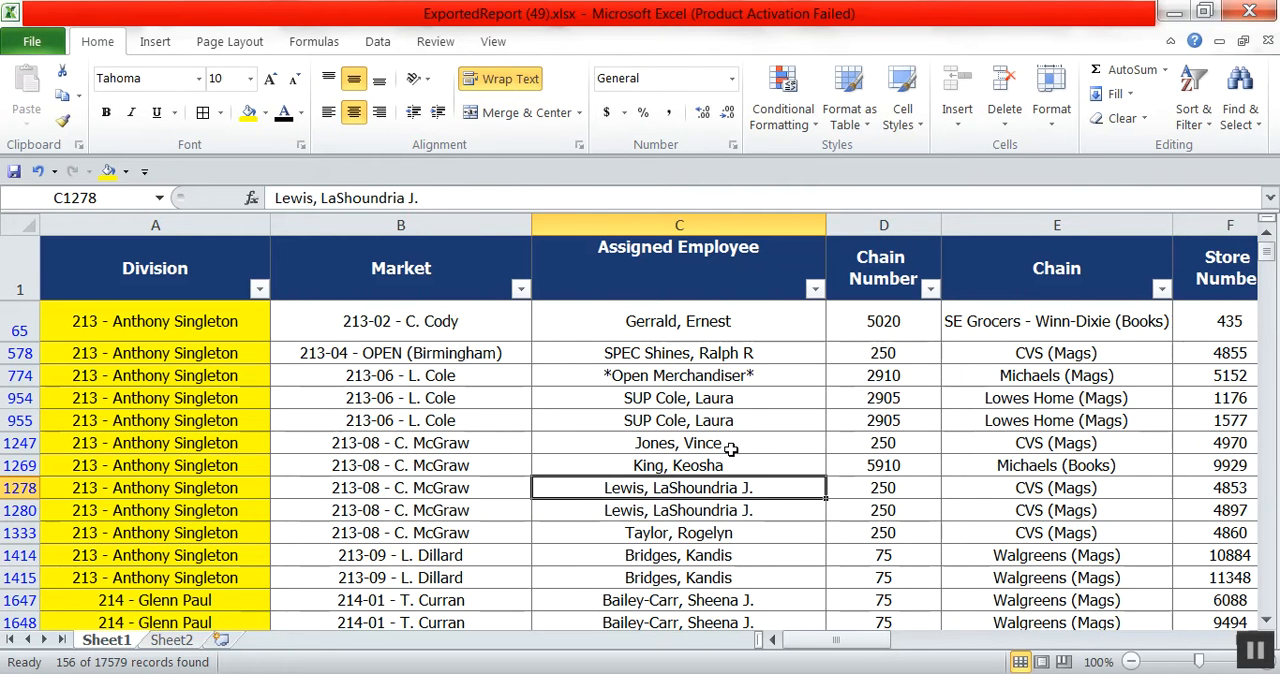
Remove the existing filters and apply fresh filter controls to the whole sheet.
left_click(380, 45)
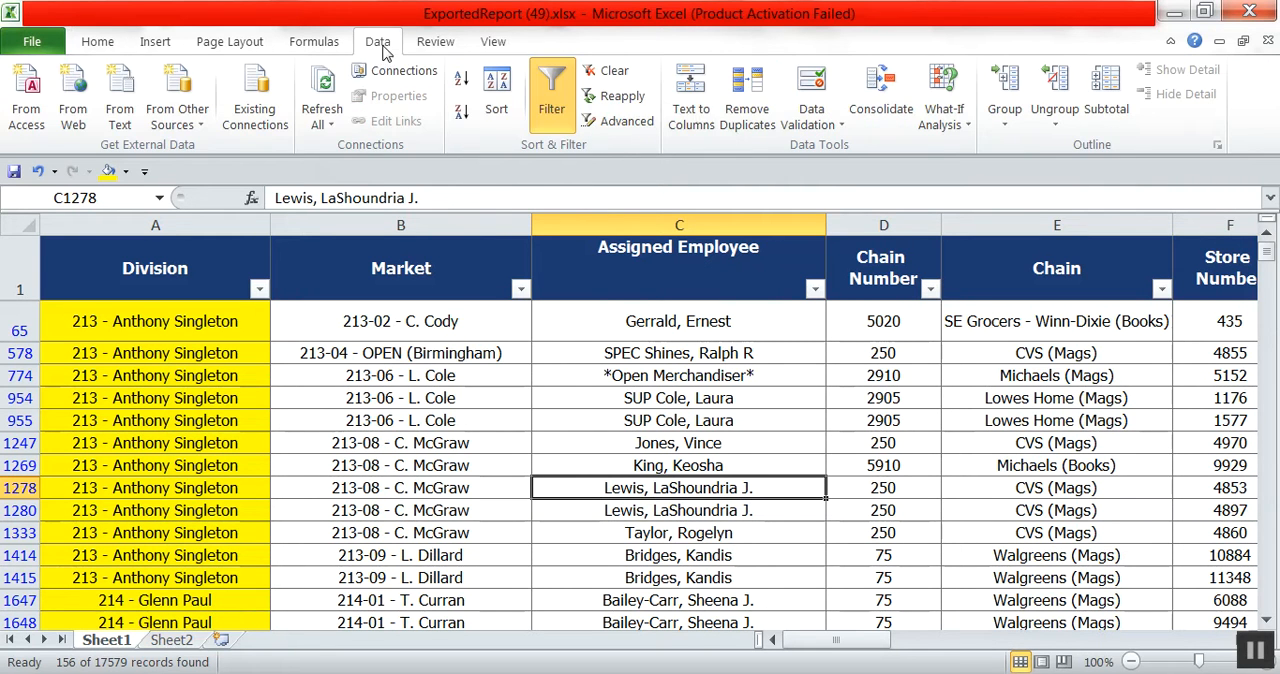
left_click(550, 100)
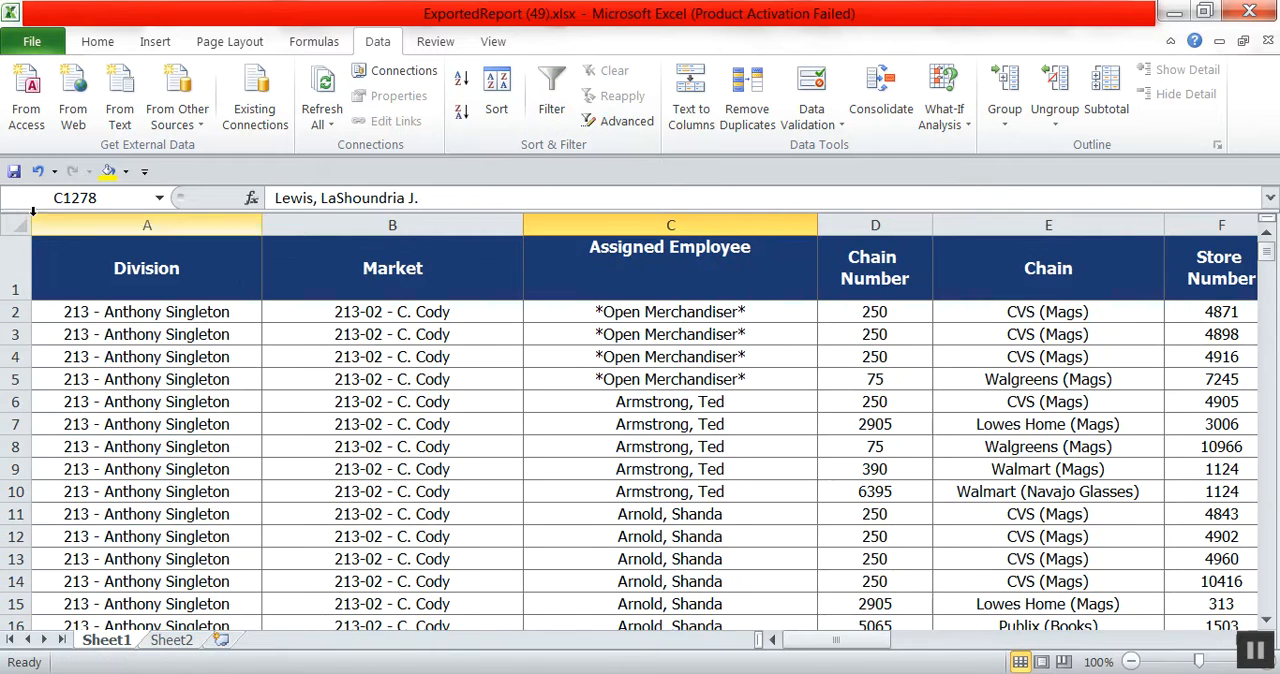
left_click(14, 228)
left_click(551, 95)
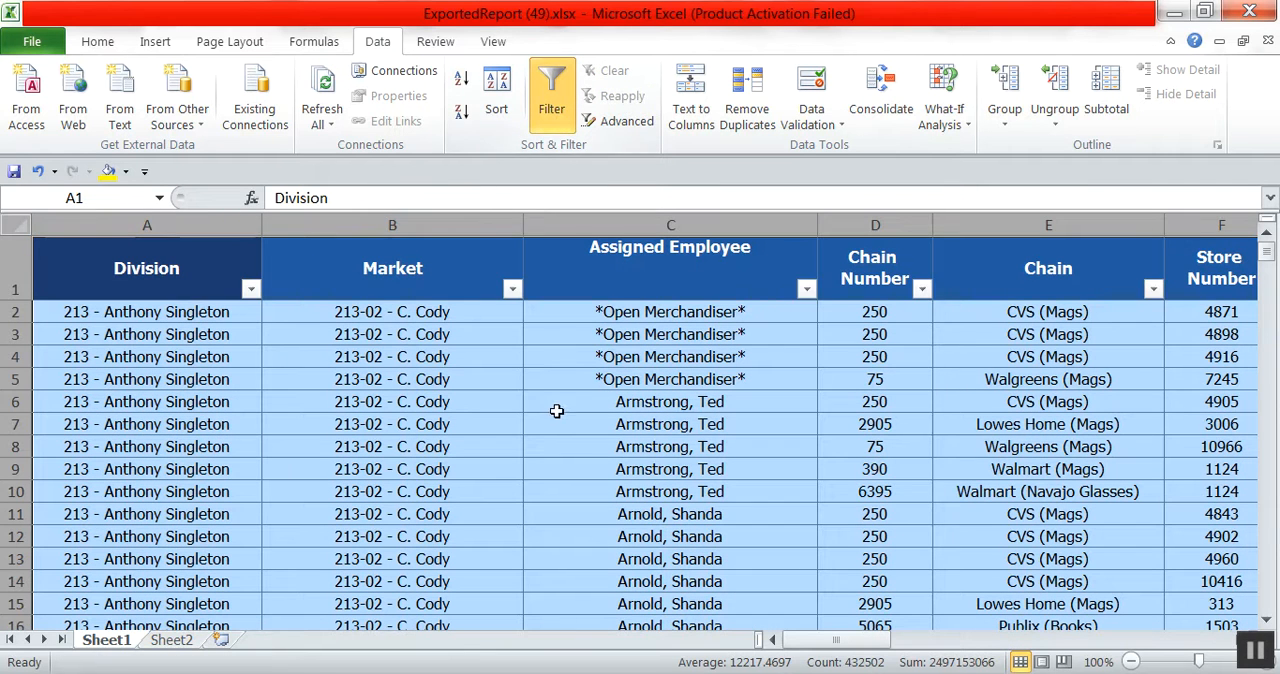
left_click(560, 420)
left_click_drag(857, 646, 860, 646)
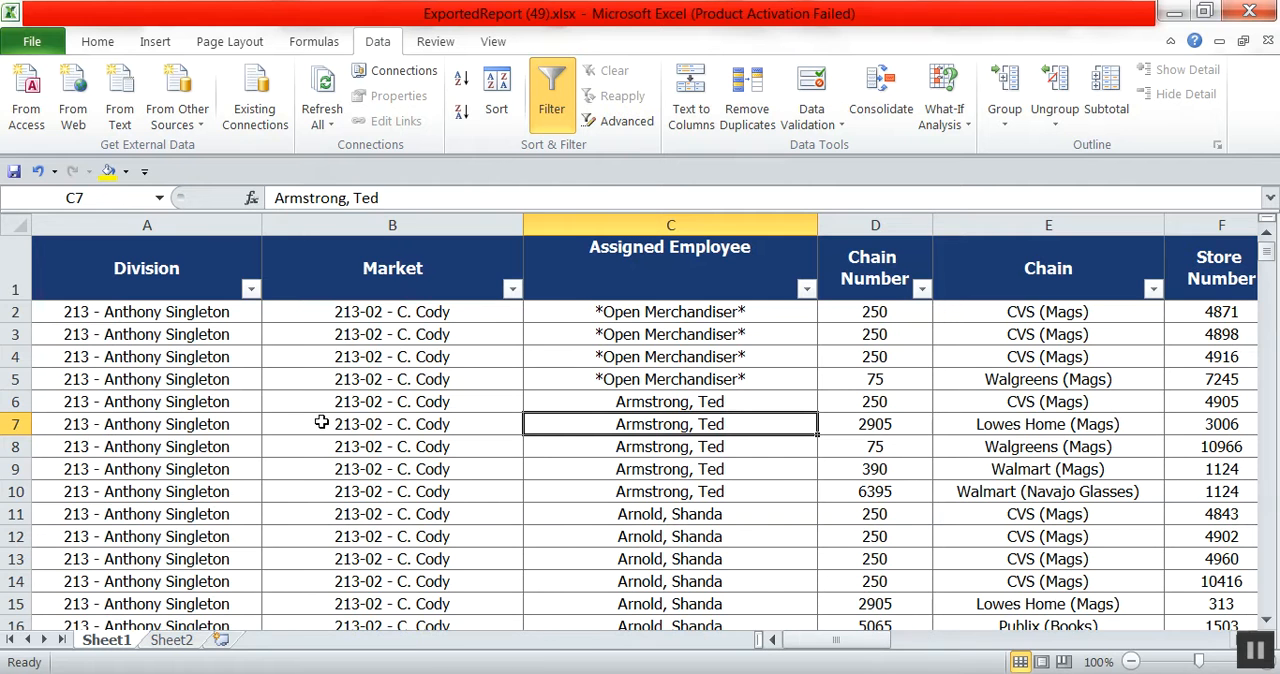
Filter the Division column by yellow cell color and look over all the flagged rows.
left_click(251, 290)
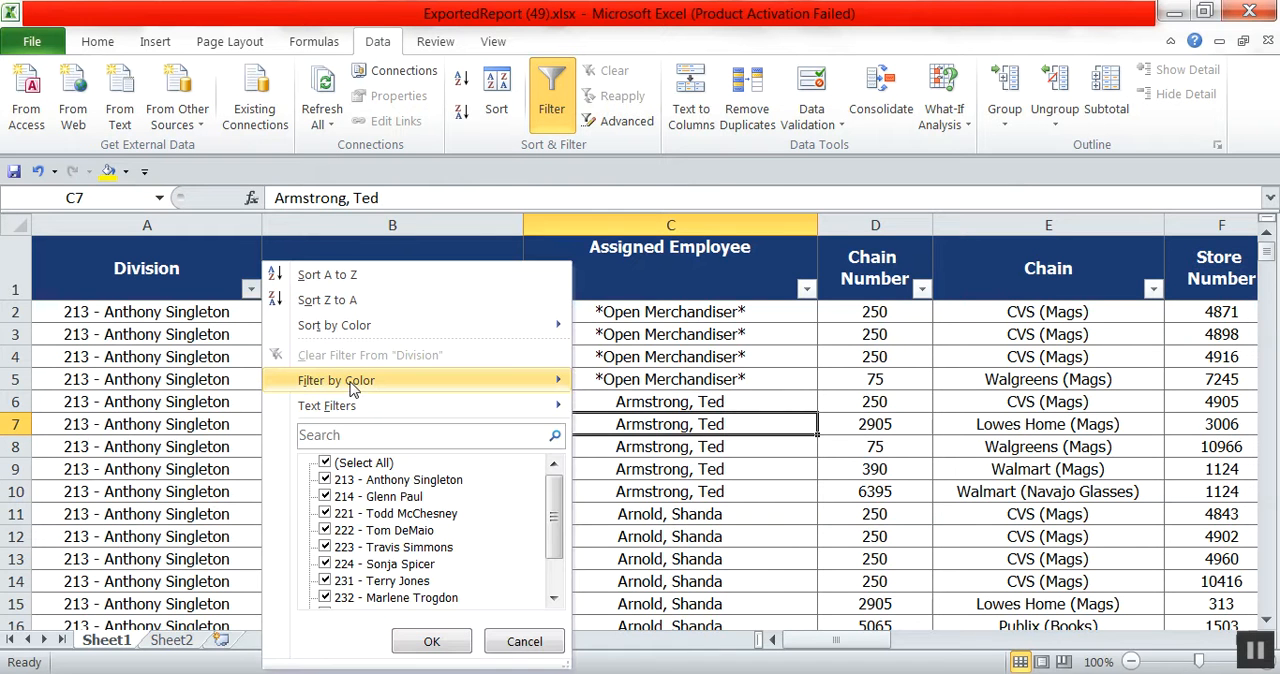
mouse_move(355, 382)
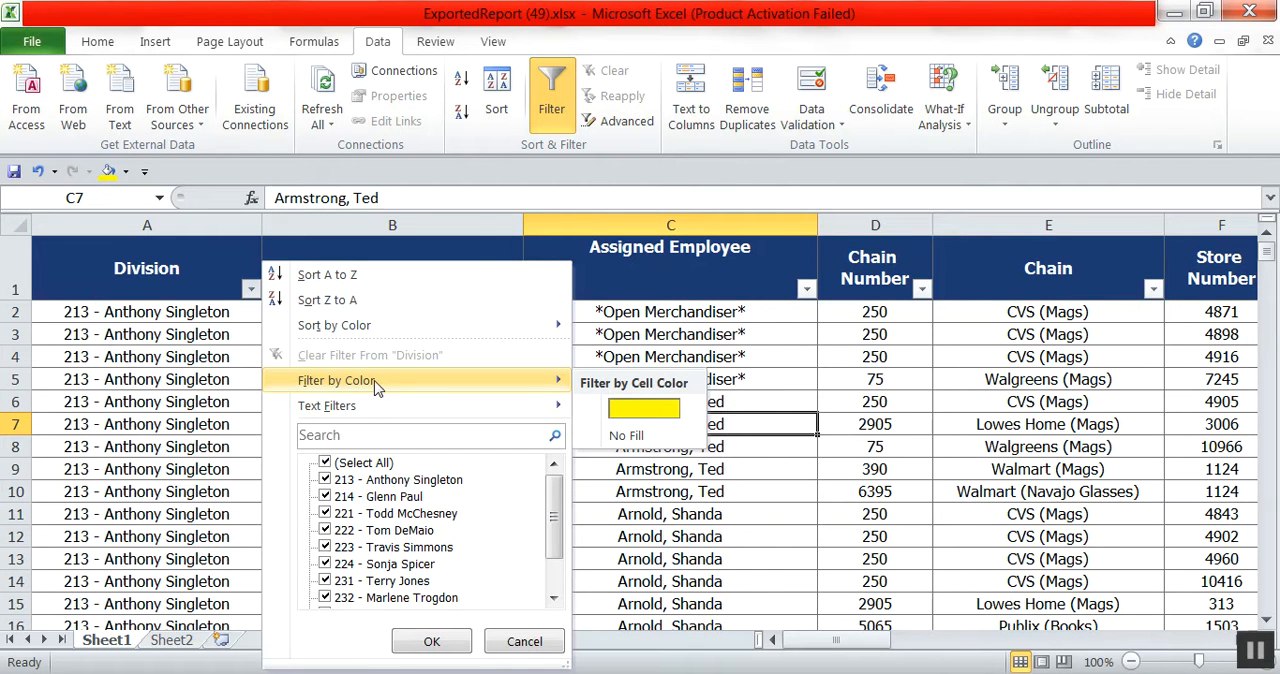
left_click(645, 408)
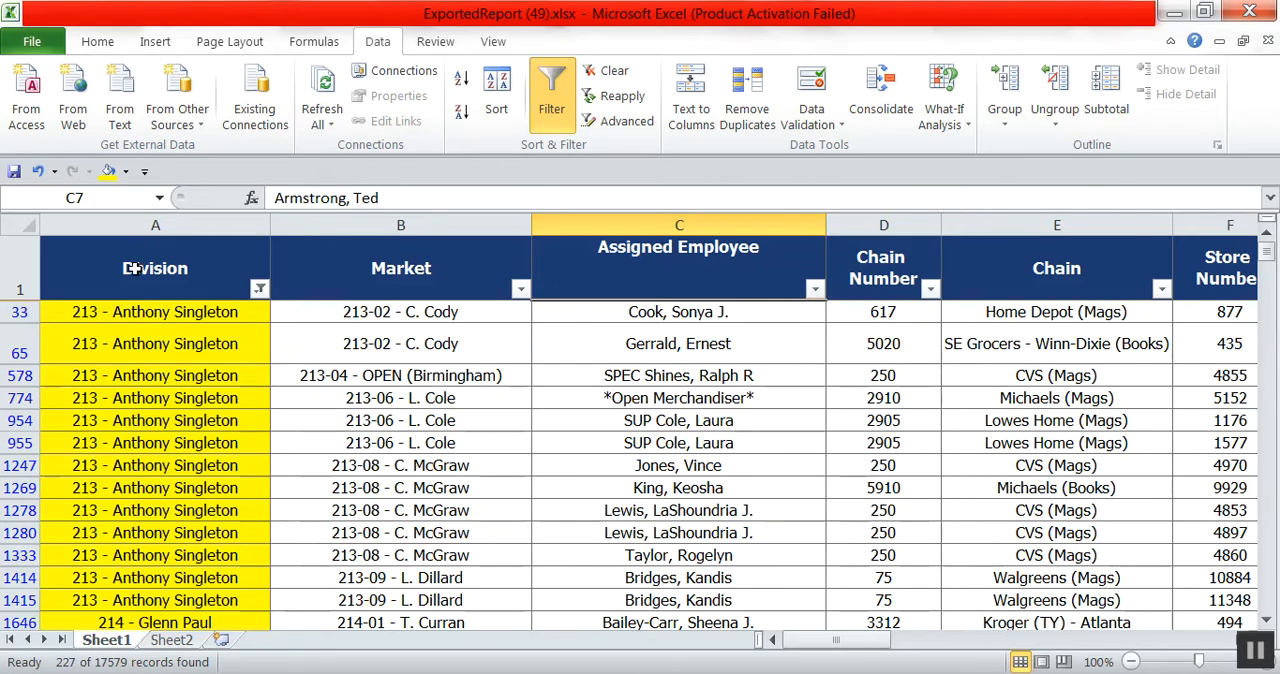
left_click_drag(157, 322, 275, 632)
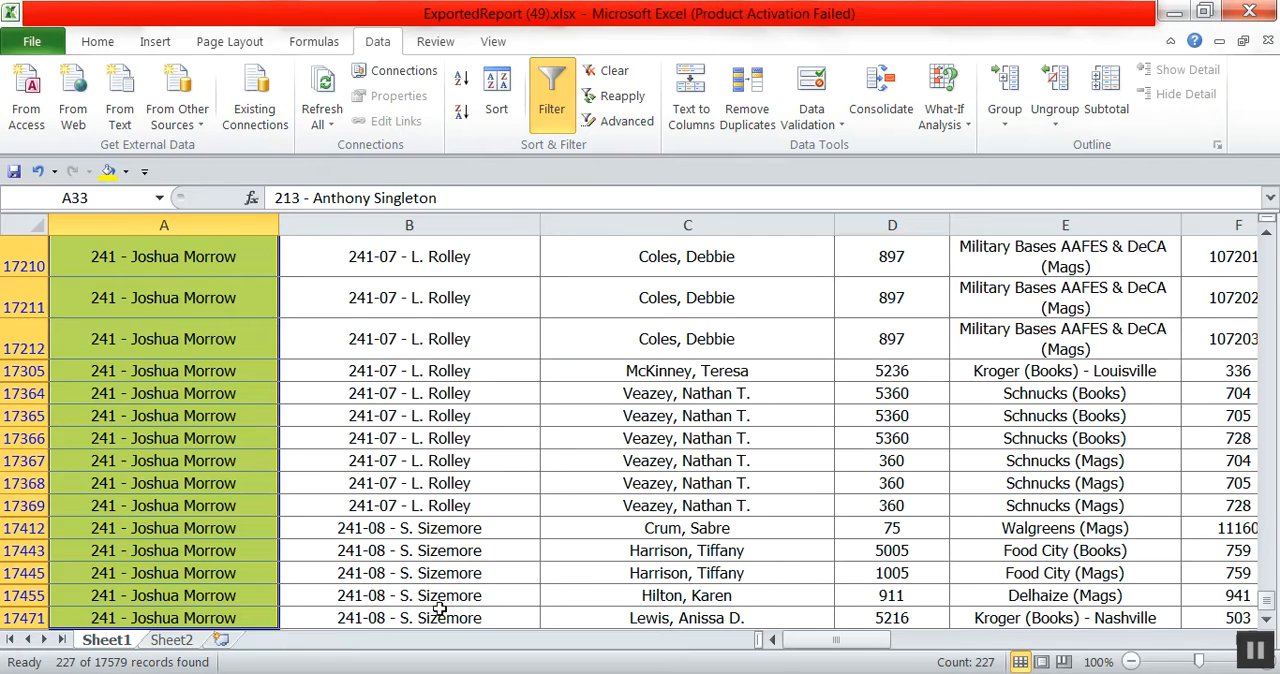
scroll(170, 428, "up", 20)
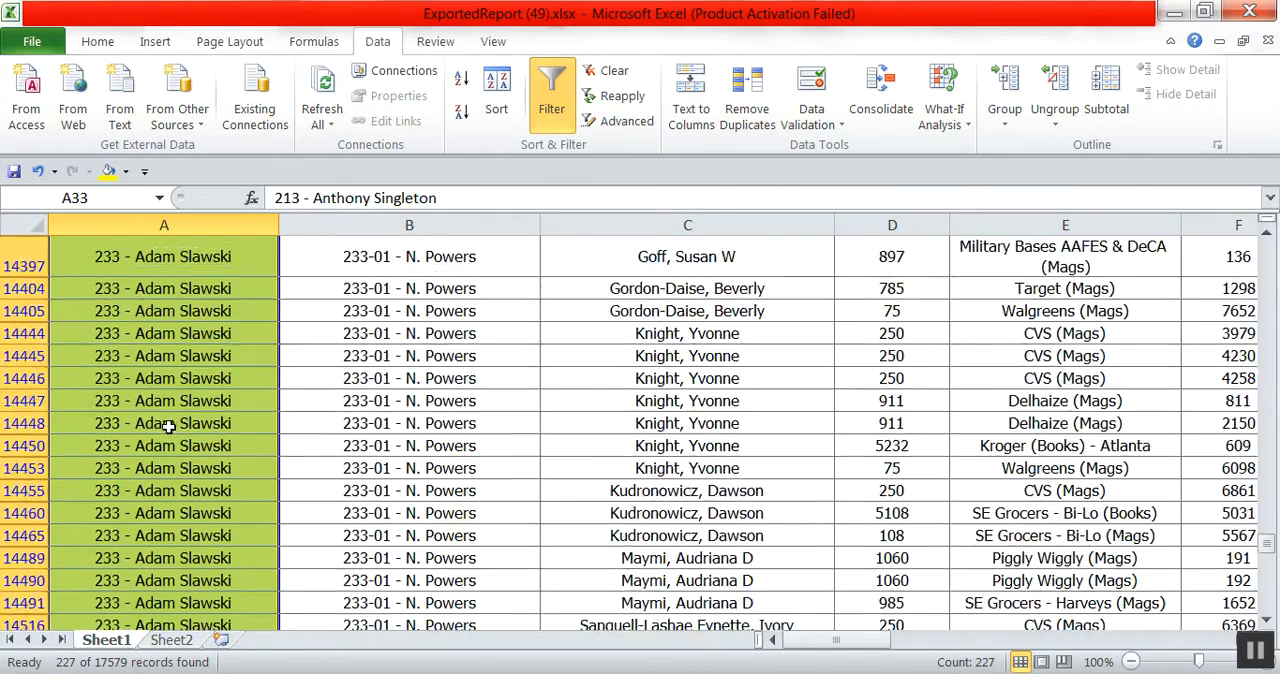
scroll(170, 428, "up", 4)
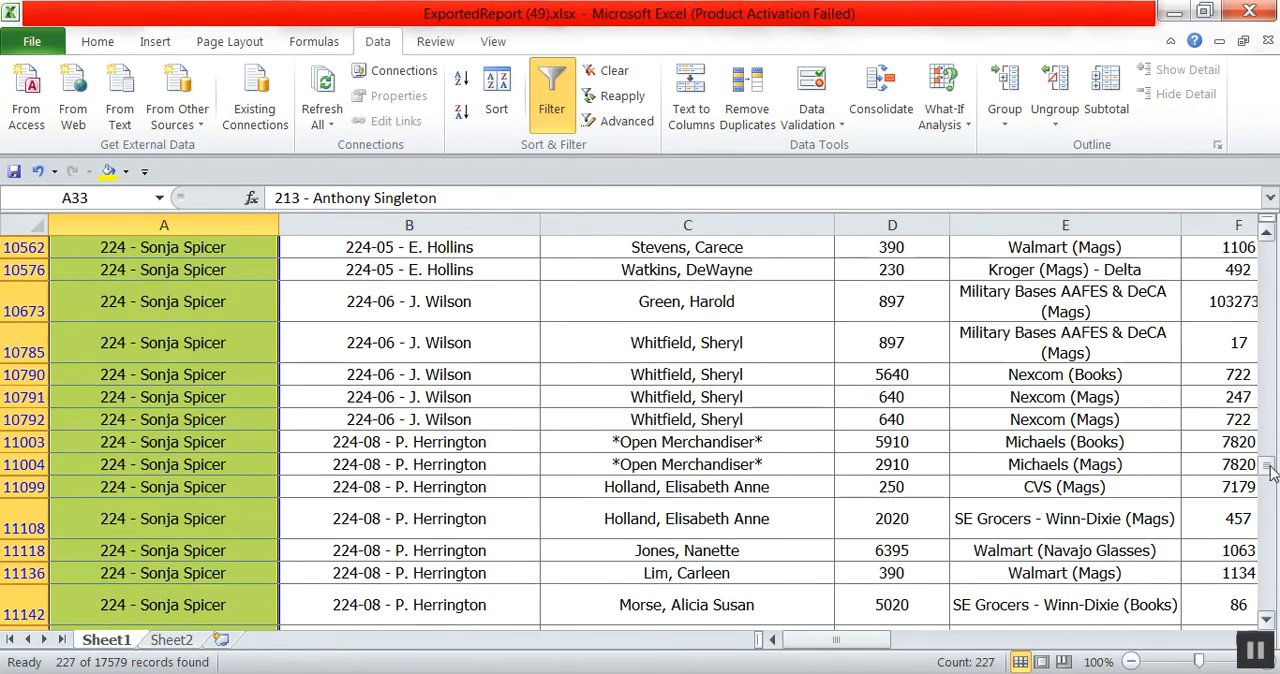
left_click_drag(1266, 468, 1266, 250)
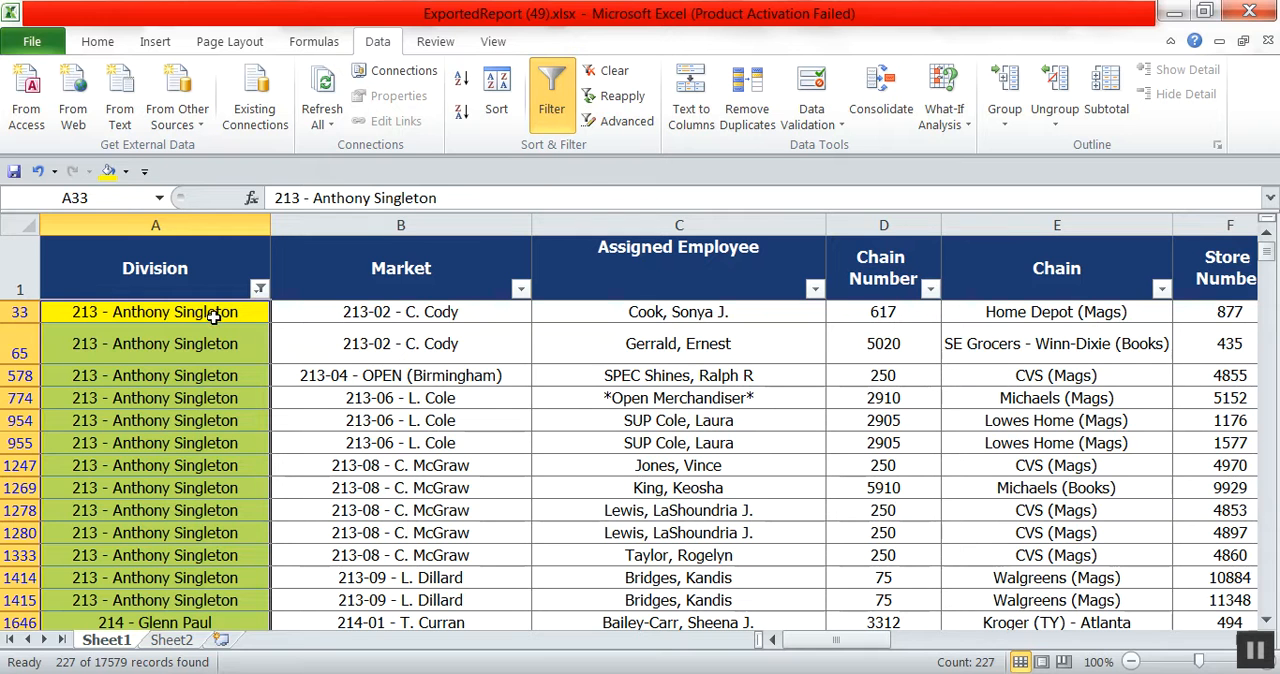
left_click(423, 463)
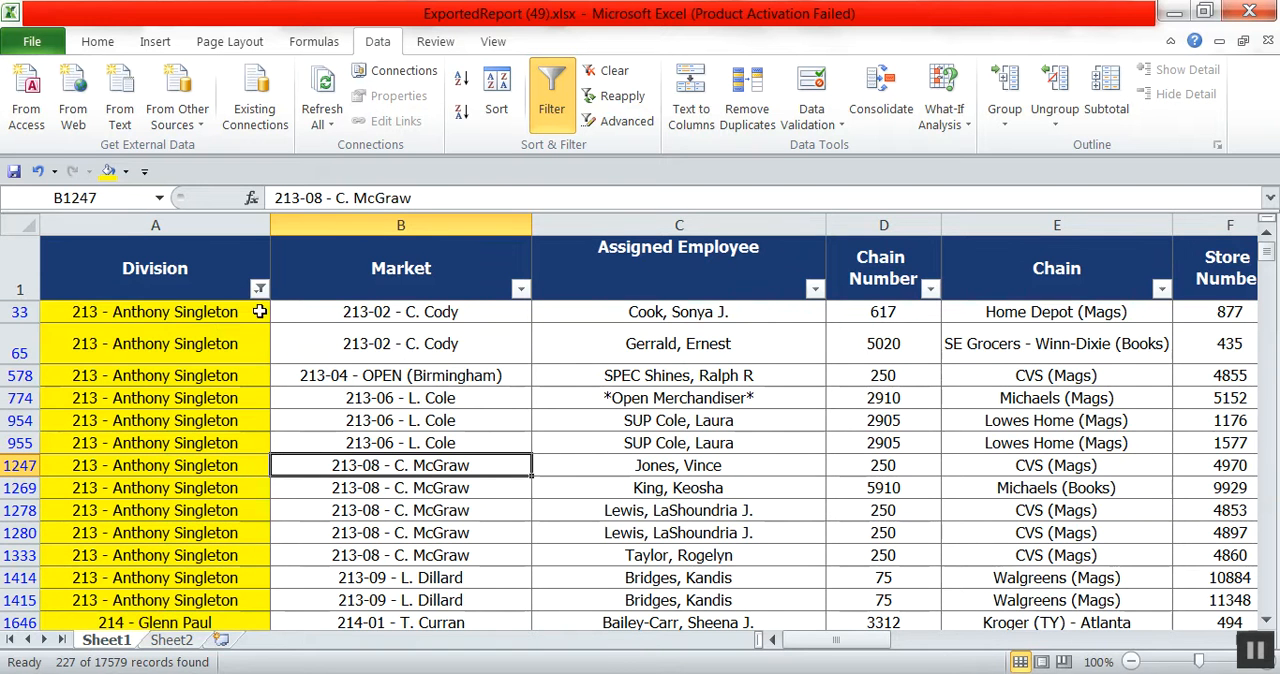
Filter the Assigned Employee column to *Open Merchandiser* and the SUP-prefixed employee, and review the matching rows.
left_click(814, 290)
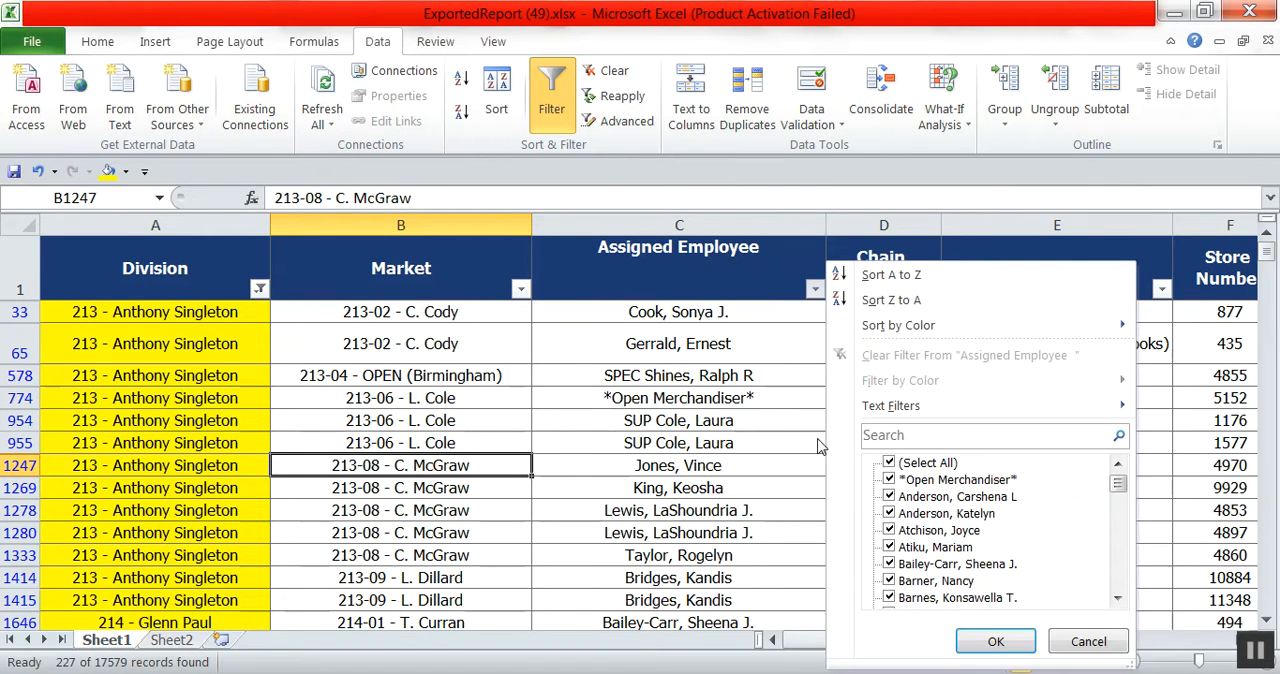
left_click(889, 462)
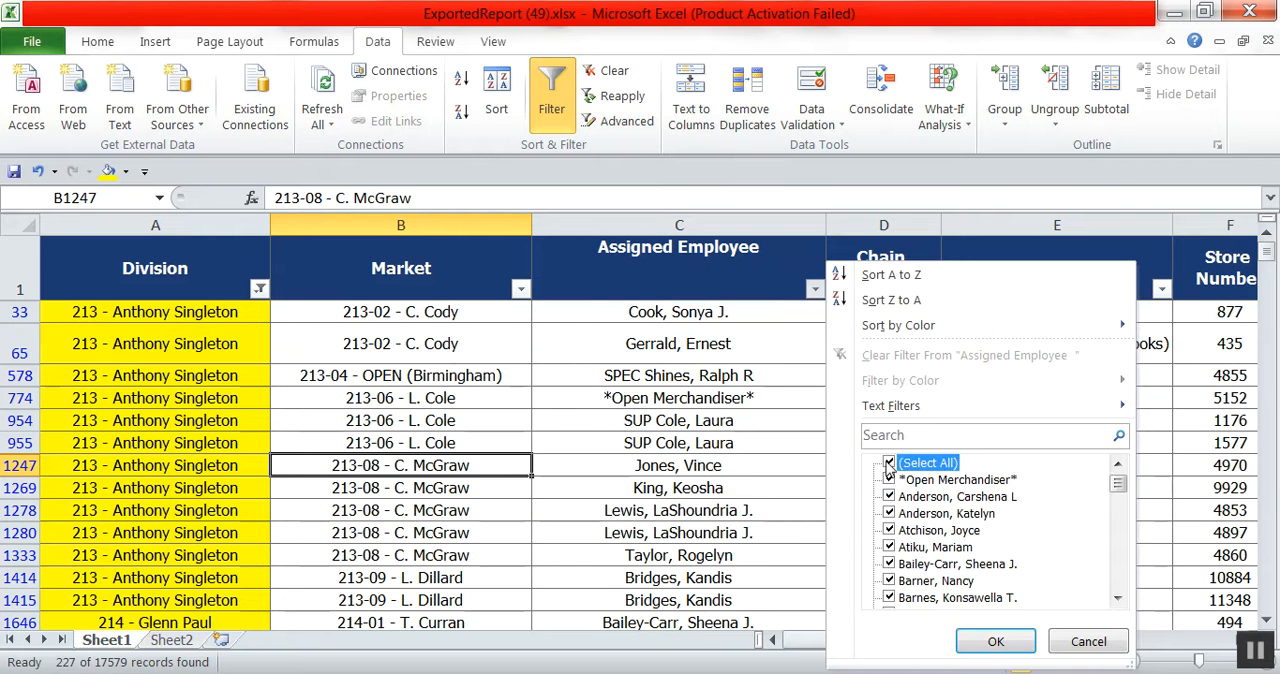
left_click(889, 480)
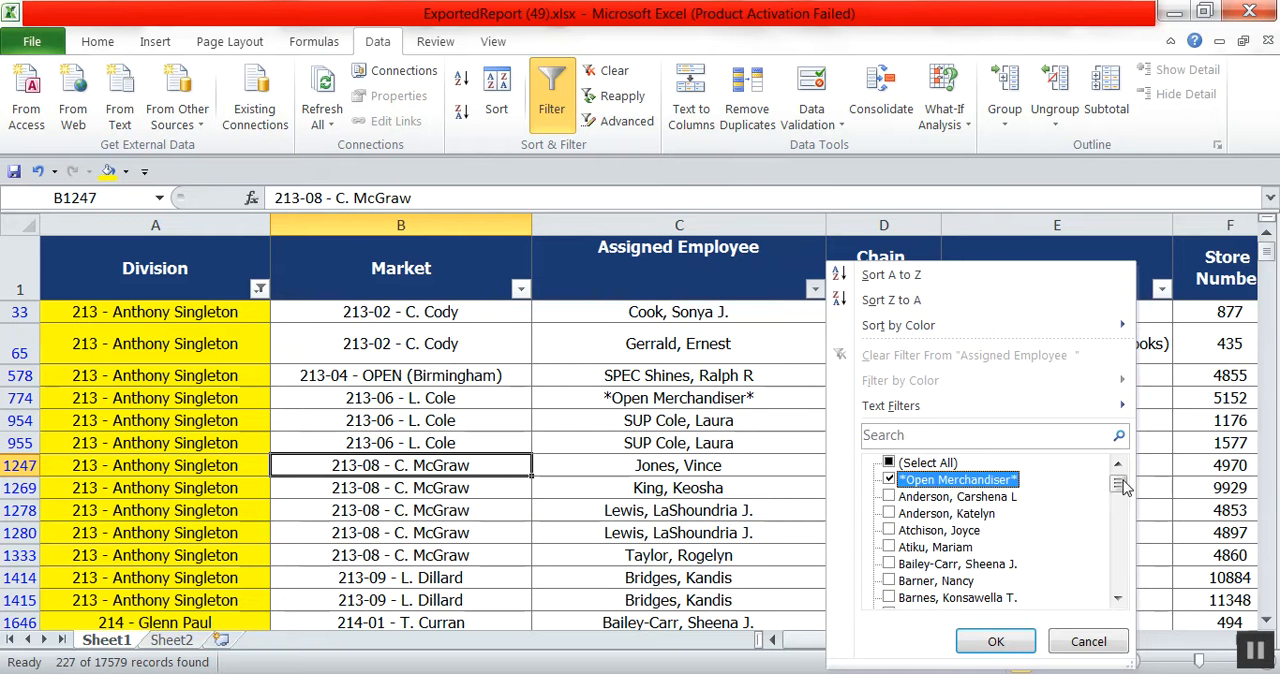
left_click_drag(1119, 485, 1127, 568)
left_click(1117, 599)
left_click(1117, 599)
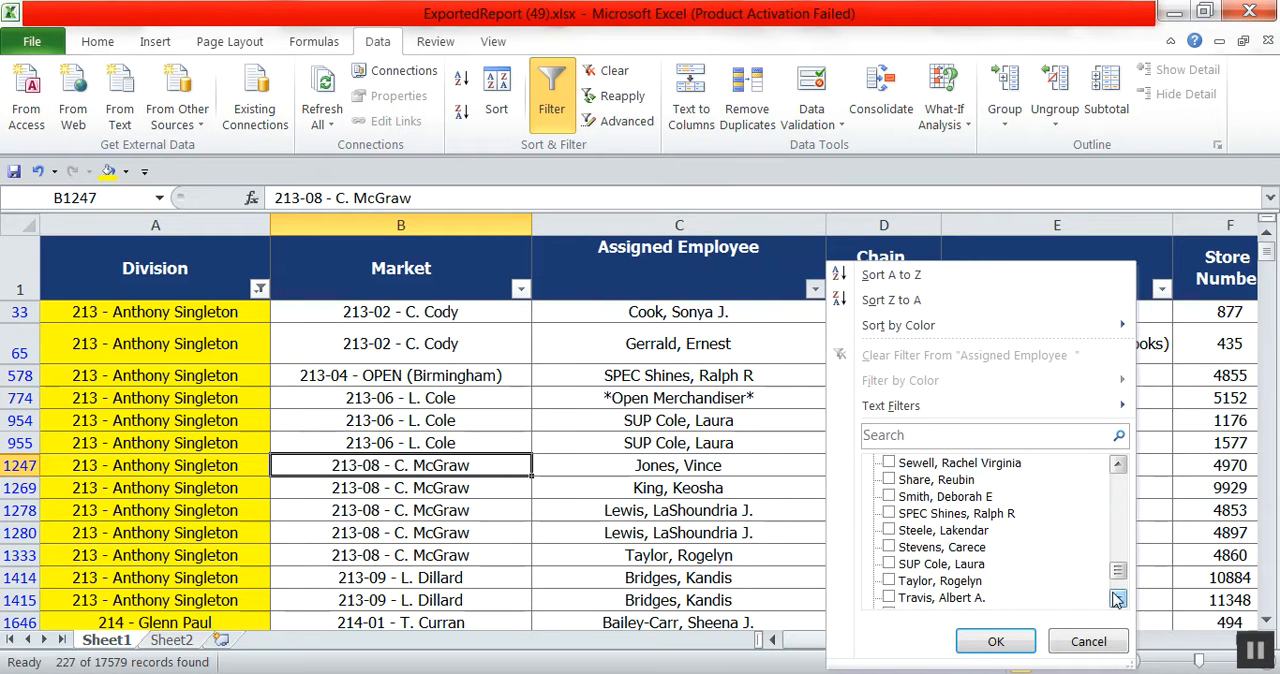
left_click(890, 564)
left_click(996, 641)
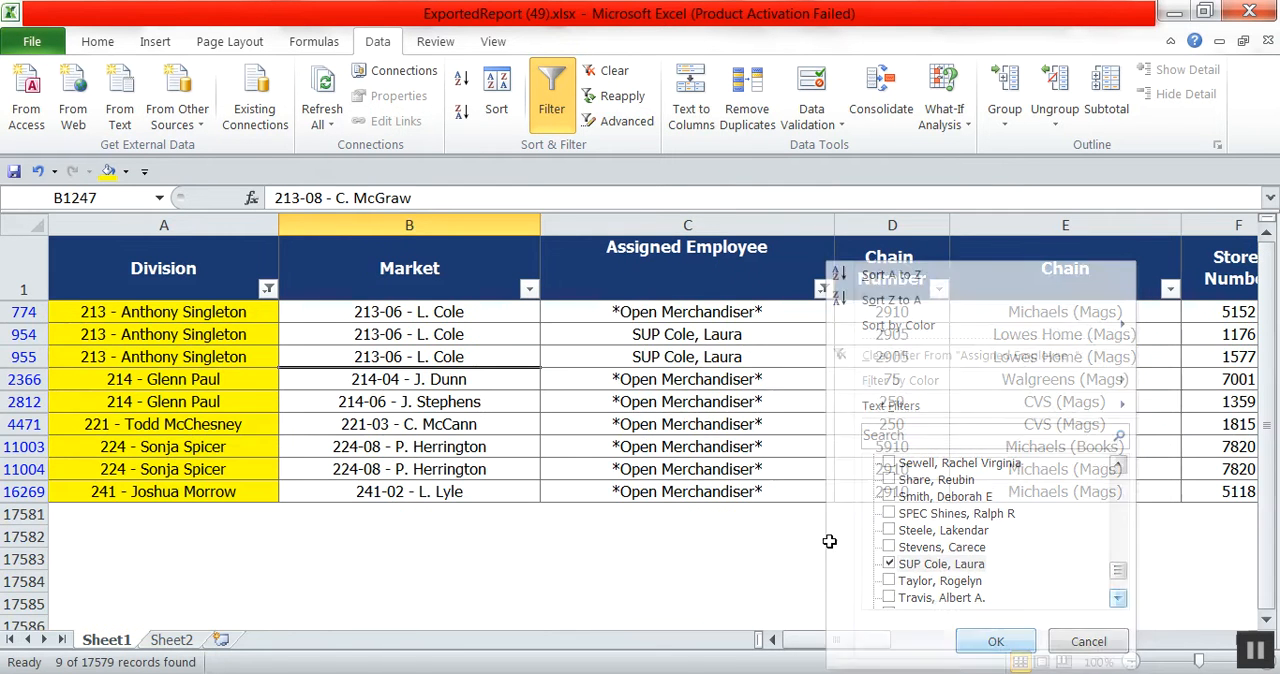
left_click_drag(640, 312, 656, 503)
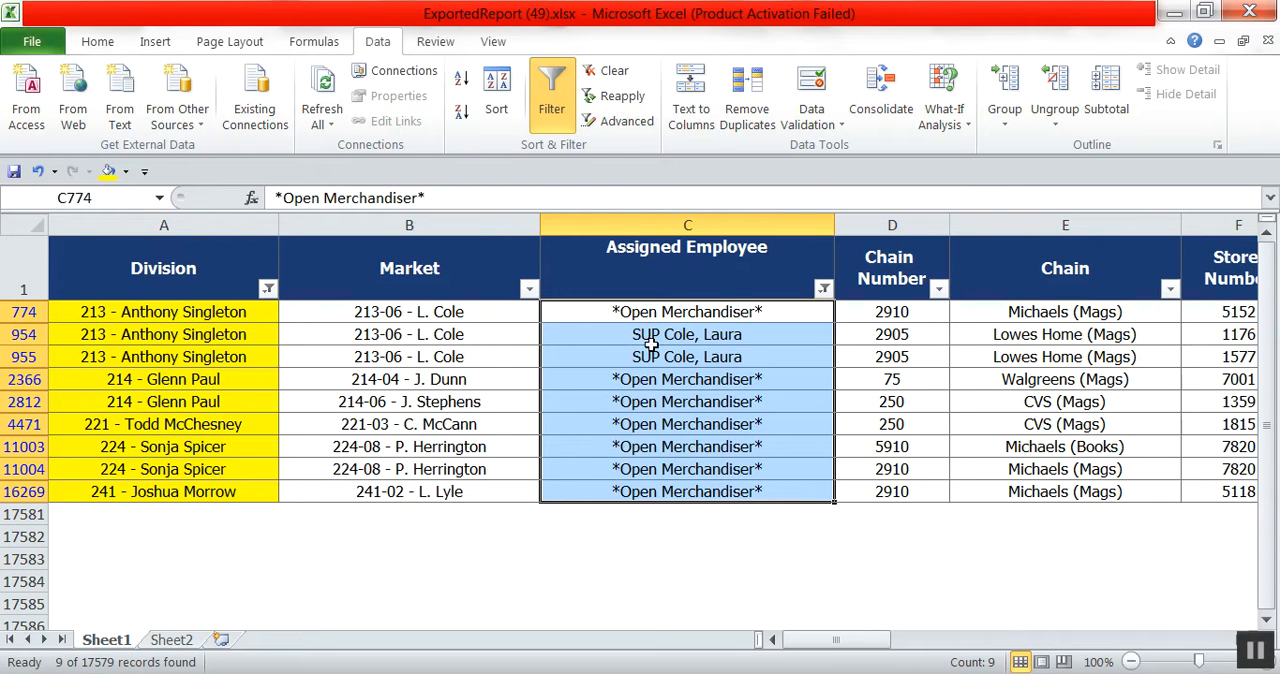
left_click(537, 378)
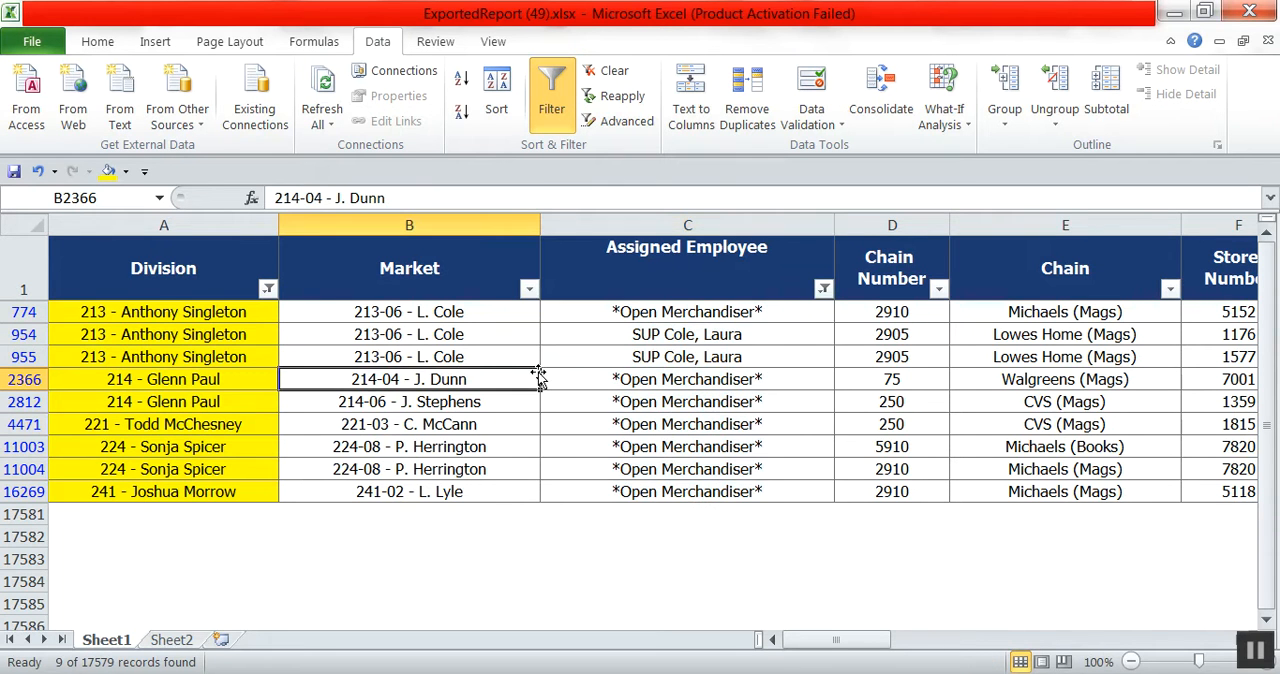
Reset the Assigned Employee and Division filters to show all records.
left_click(822, 290)
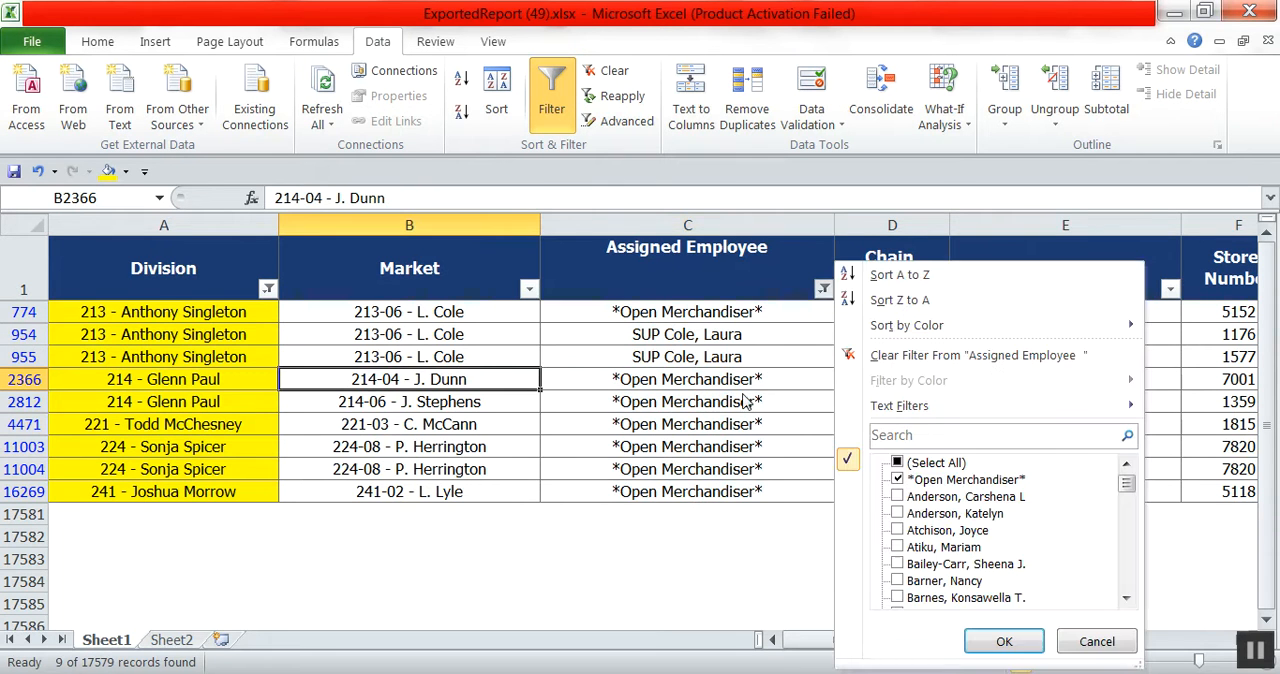
left_click(899, 463)
left_click(1006, 641)
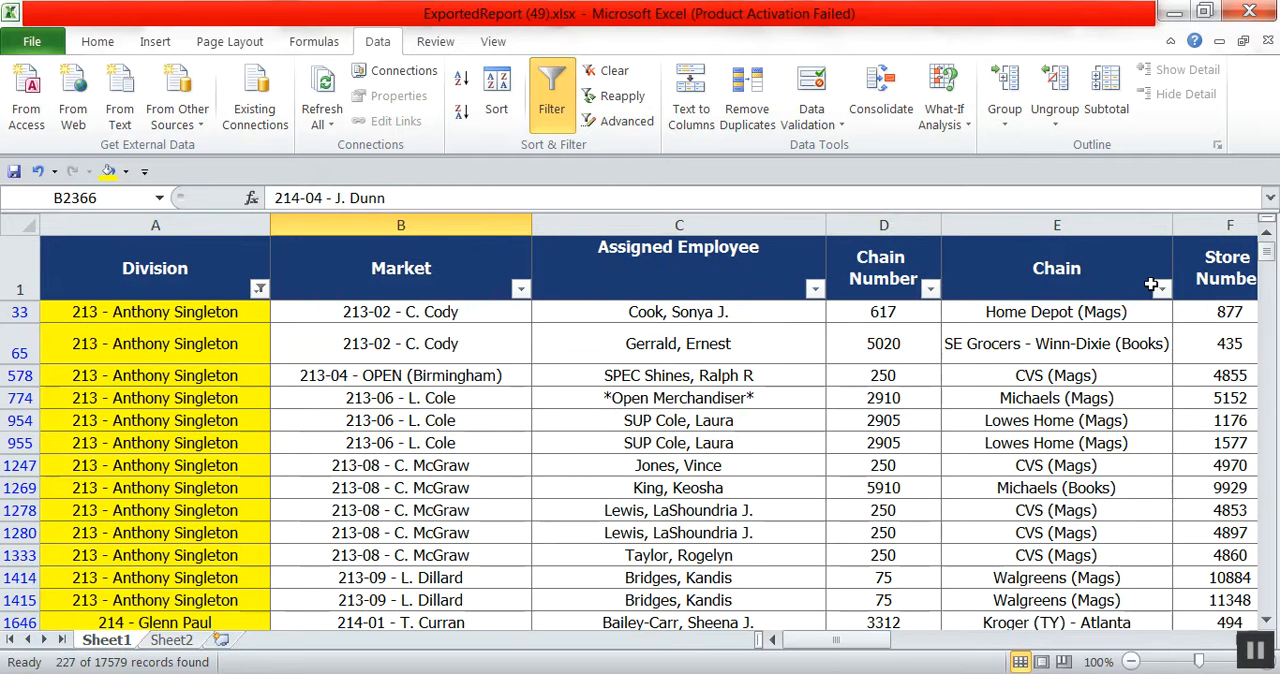
left_click(258, 290)
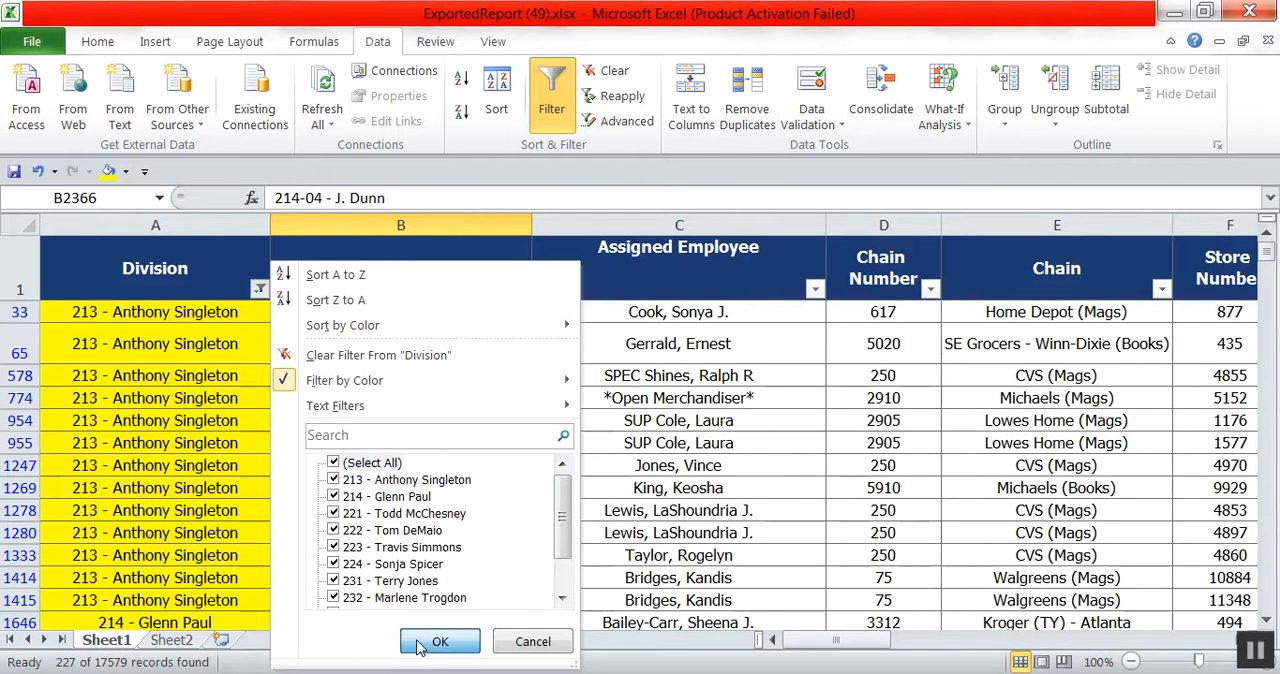
left_click(438, 642)
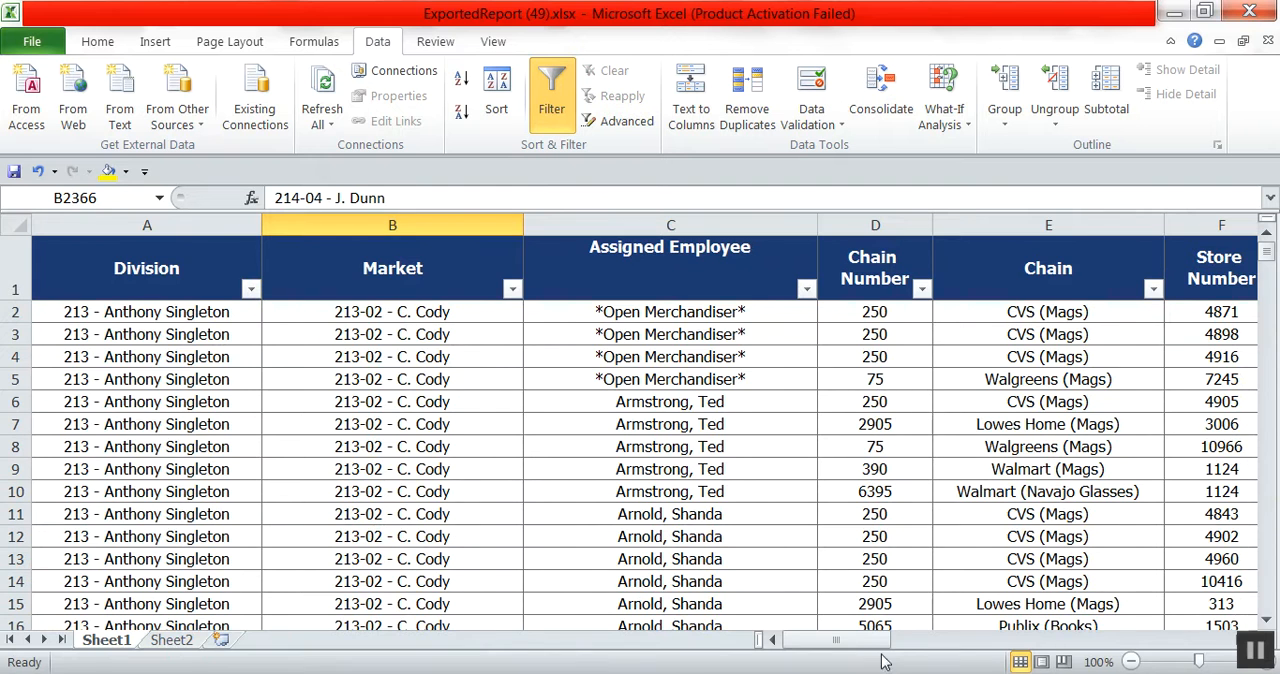
Format the EXTRA VISITS header cell with a light green fill and black text.
left_click_drag(865, 640, 1034, 640)
left_click(801, 280)
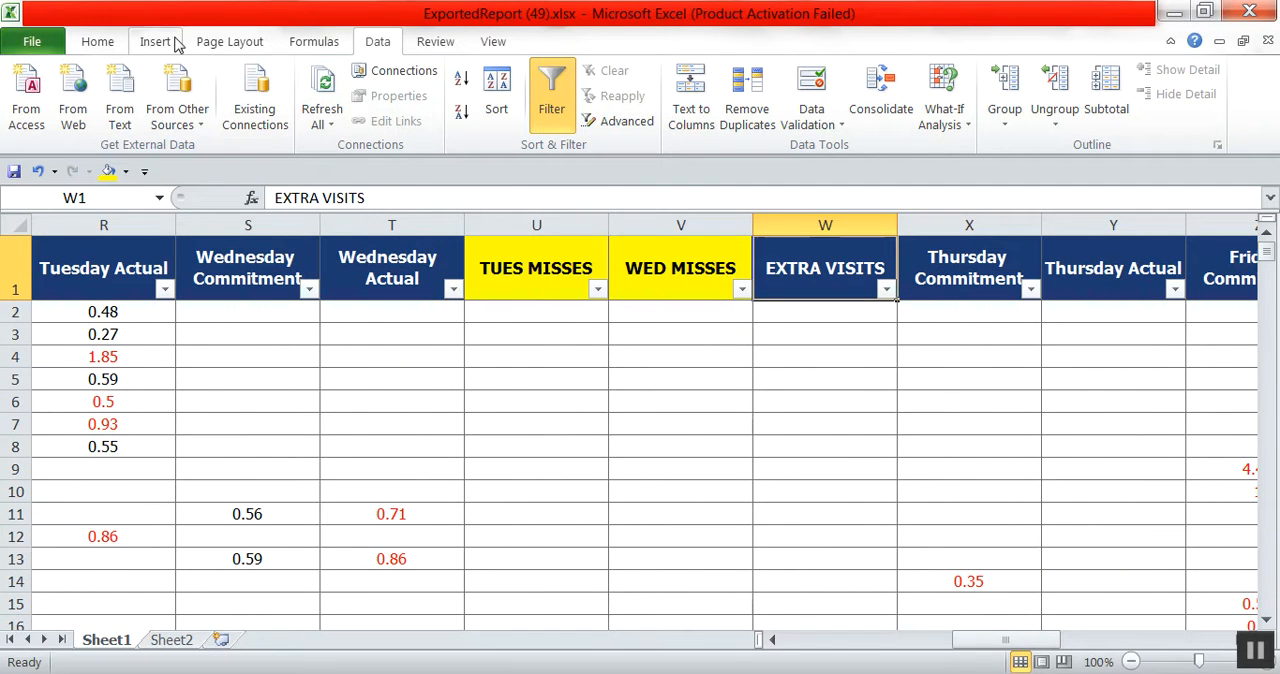
left_click(95, 42)
left_click(266, 113)
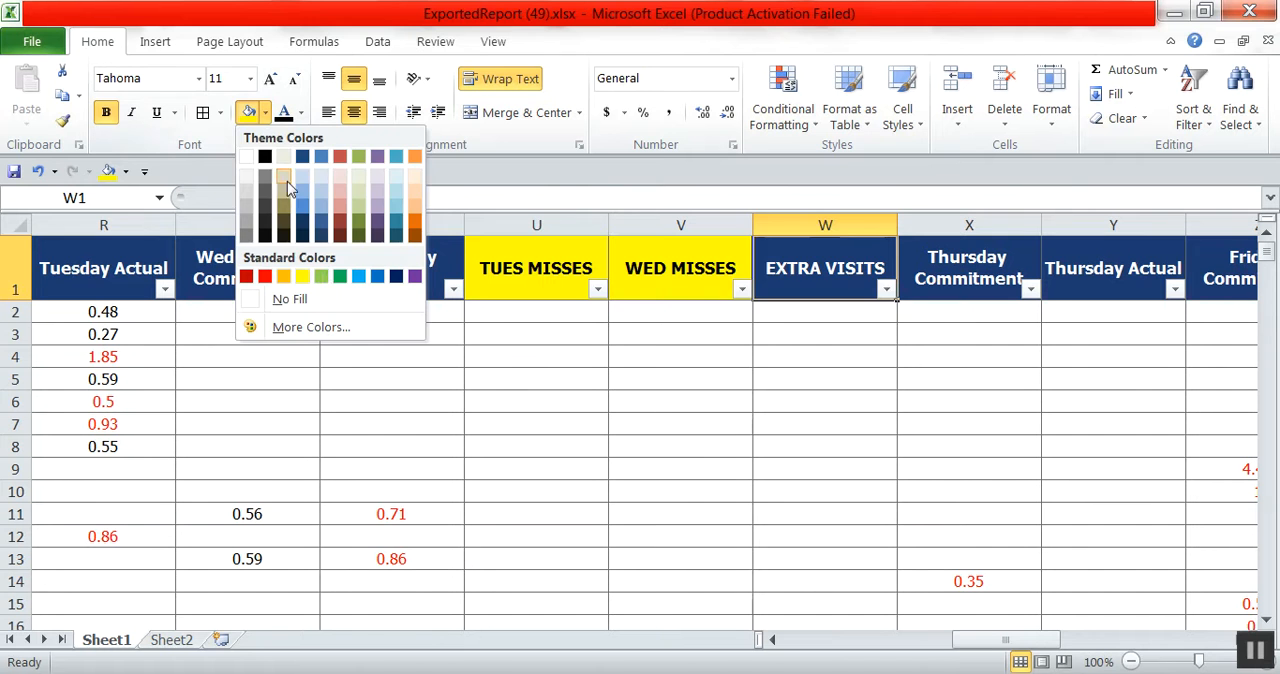
left_click(320, 277)
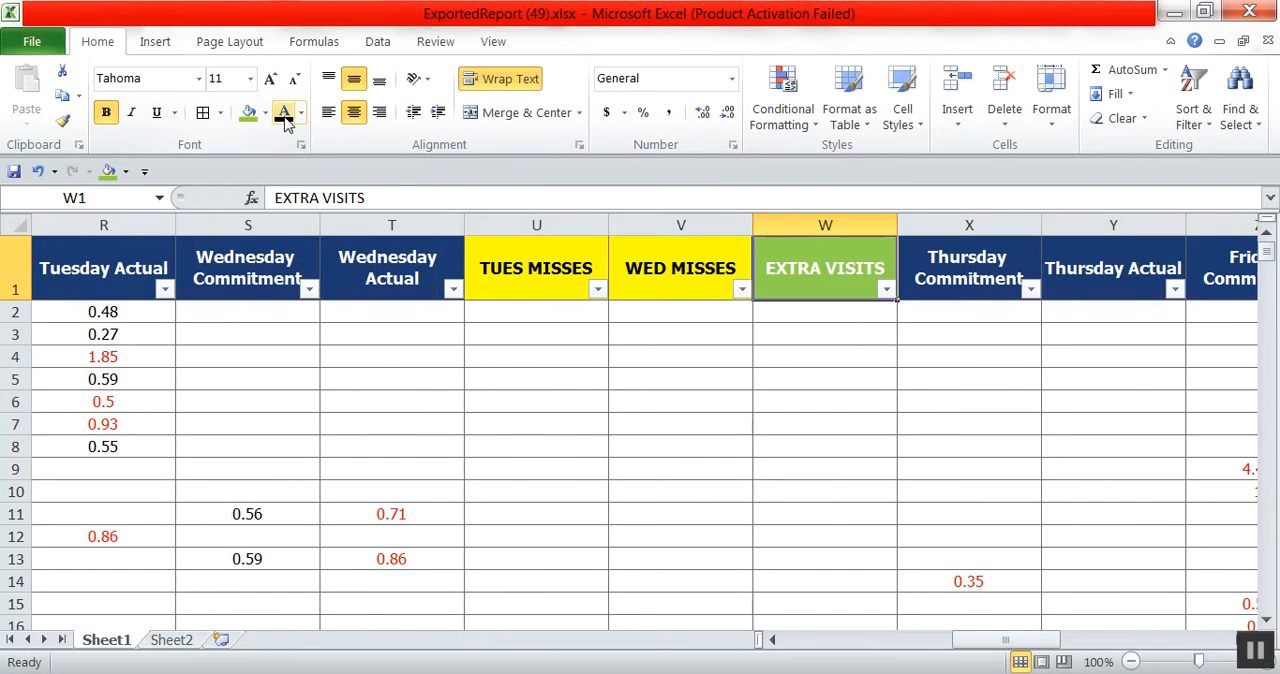
left_click(600, 403)
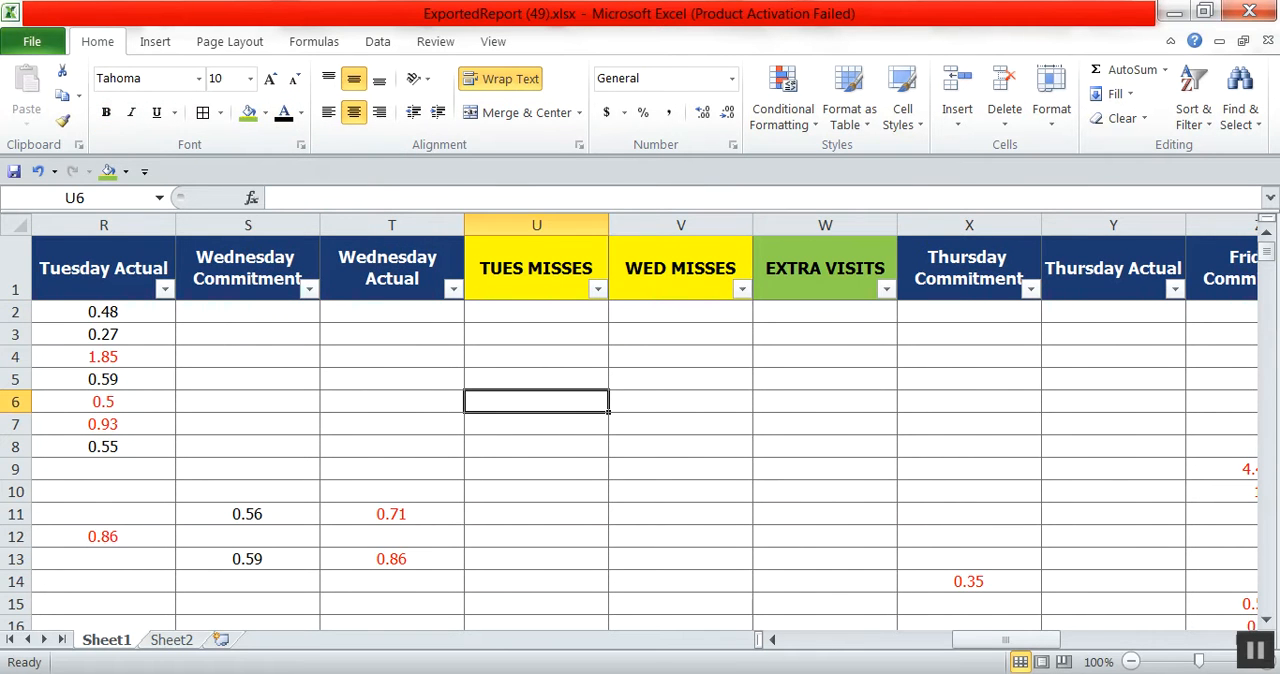
Filter the Tuesday Actual column to exclude blank cells.
left_click_drag(1010, 645, 967, 655)
scroll(449, 343, "down", 1)
scroll(470, 352, "up", 1)
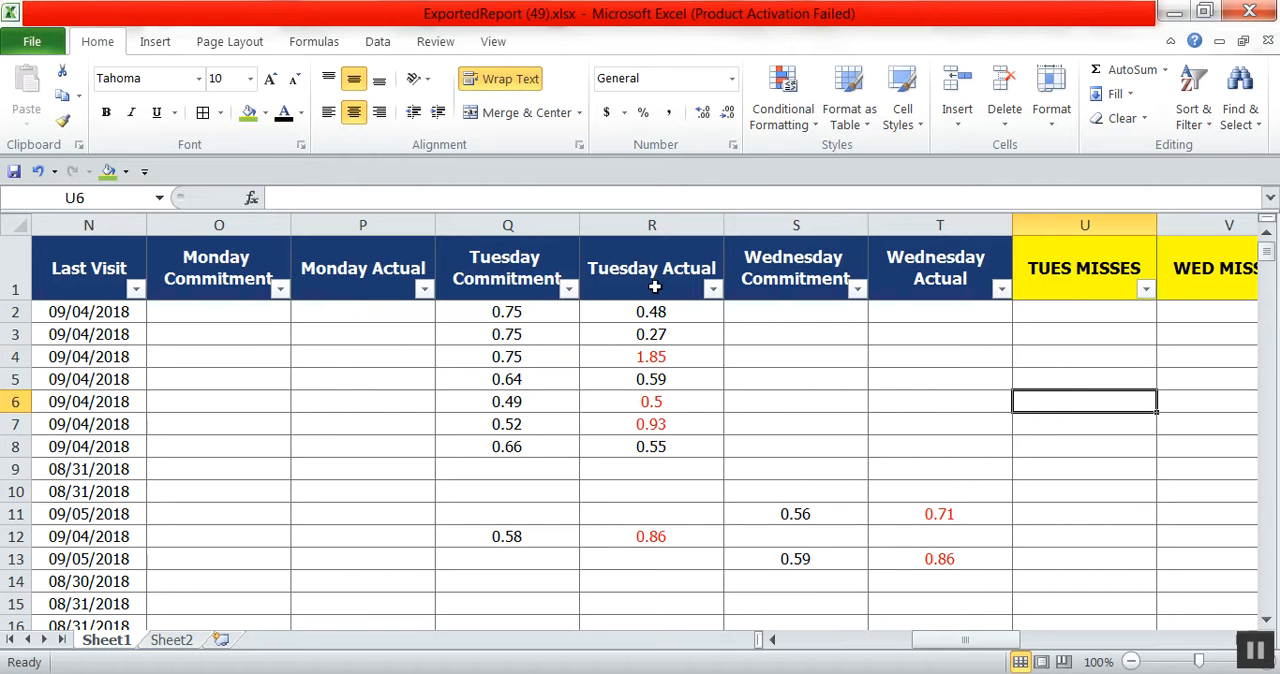
left_click(712, 290)
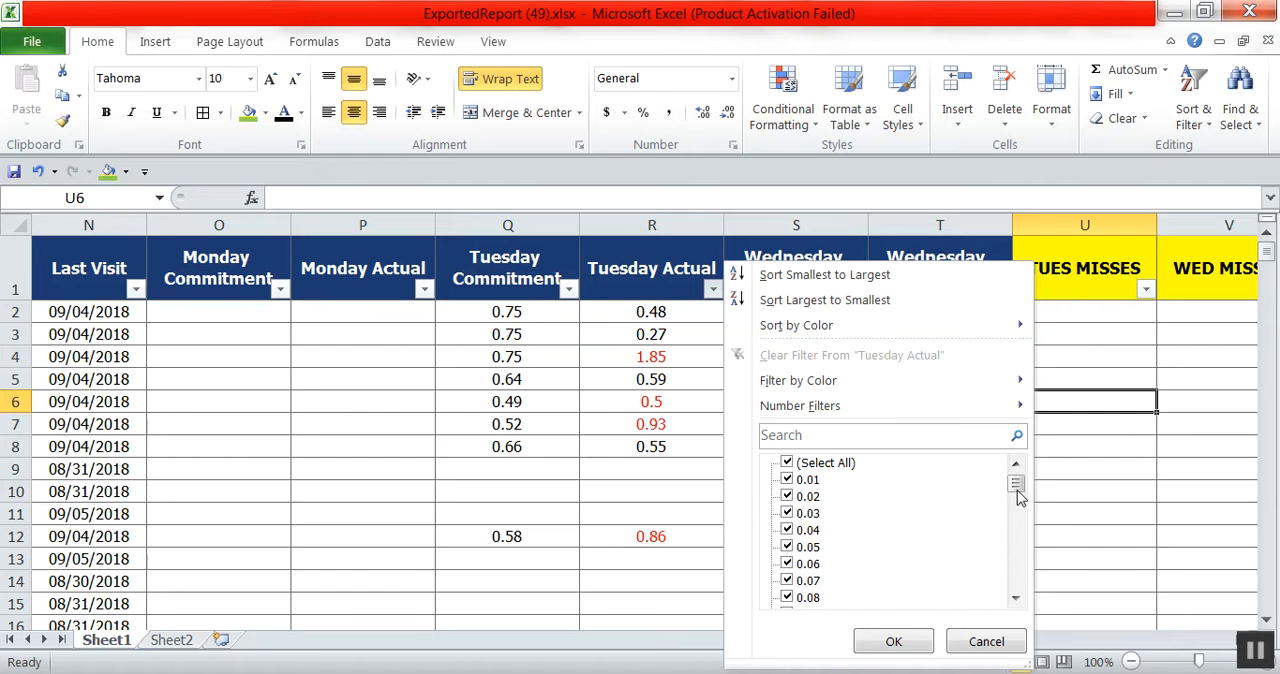
left_click_drag(1020, 497, 1018, 580)
left_click(820, 600)
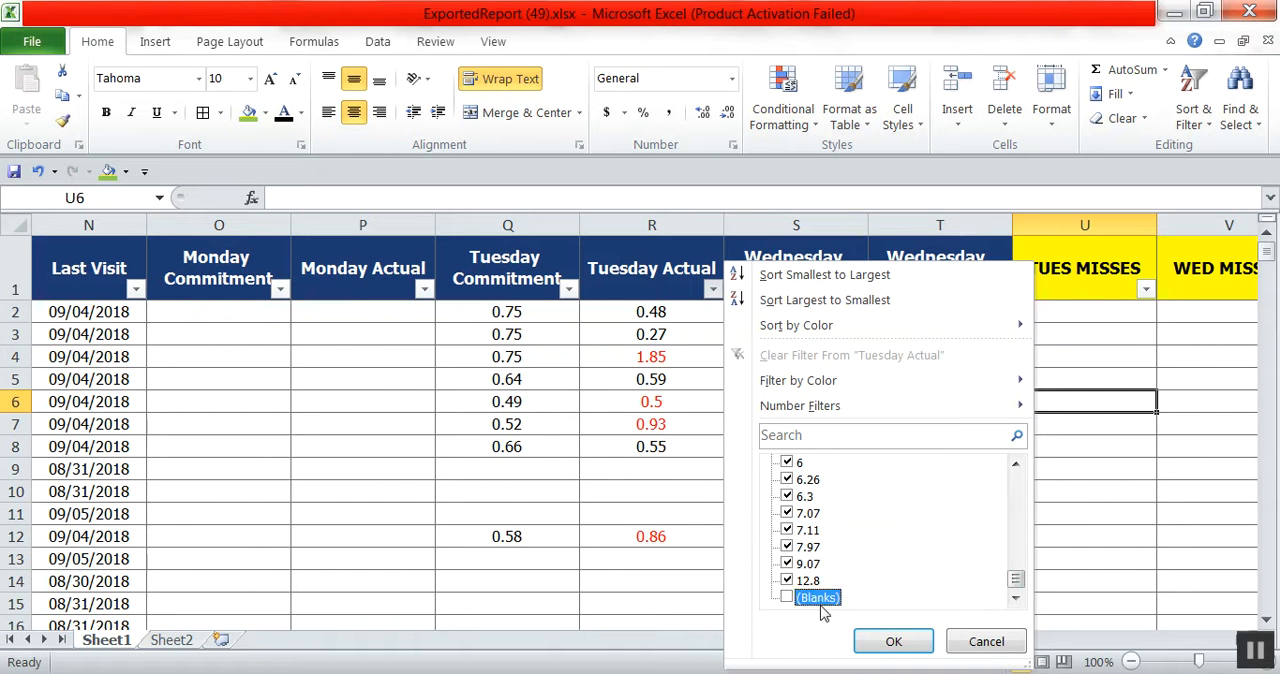
left_click(893, 641)
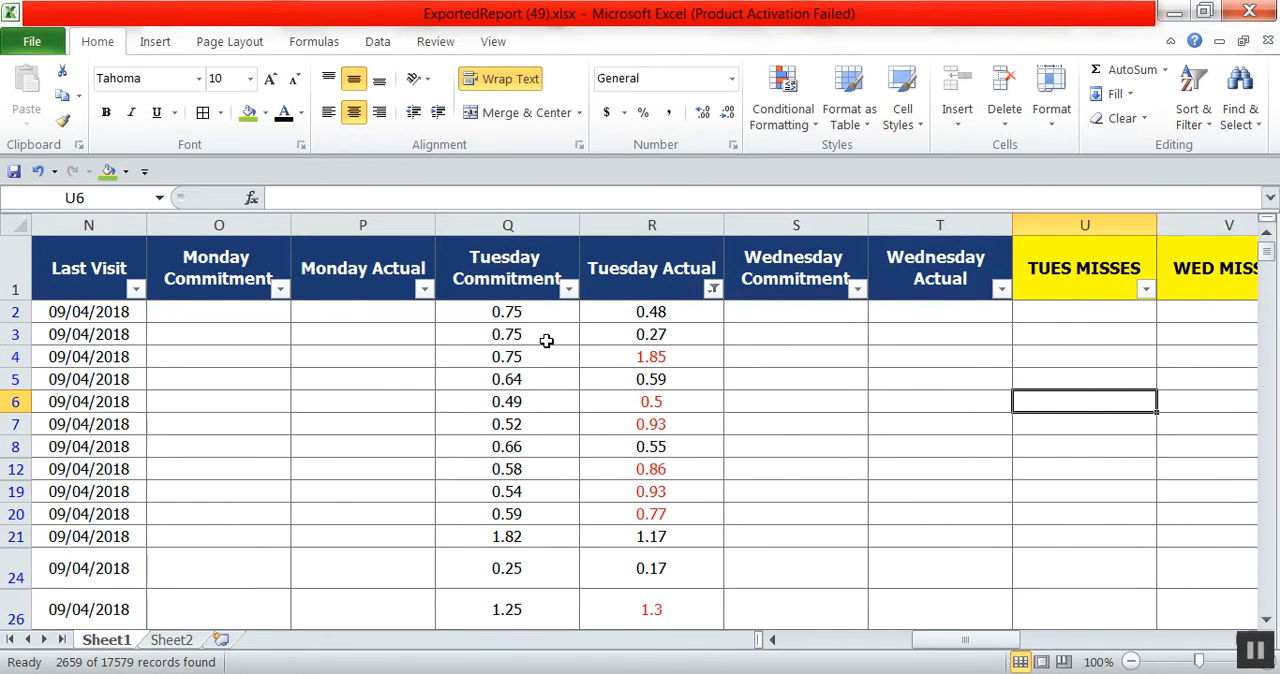
Filter the Tuesday Commitment column to show only (Blanks).
left_click(568, 290)
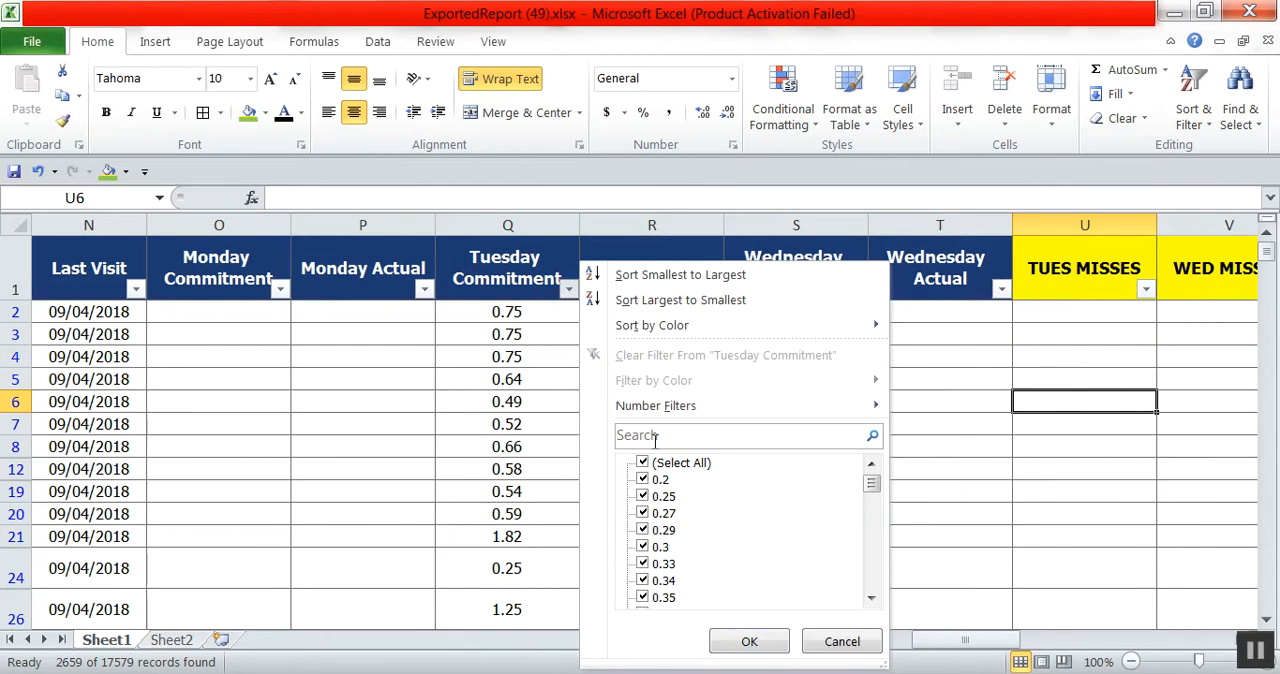
left_click(661, 468)
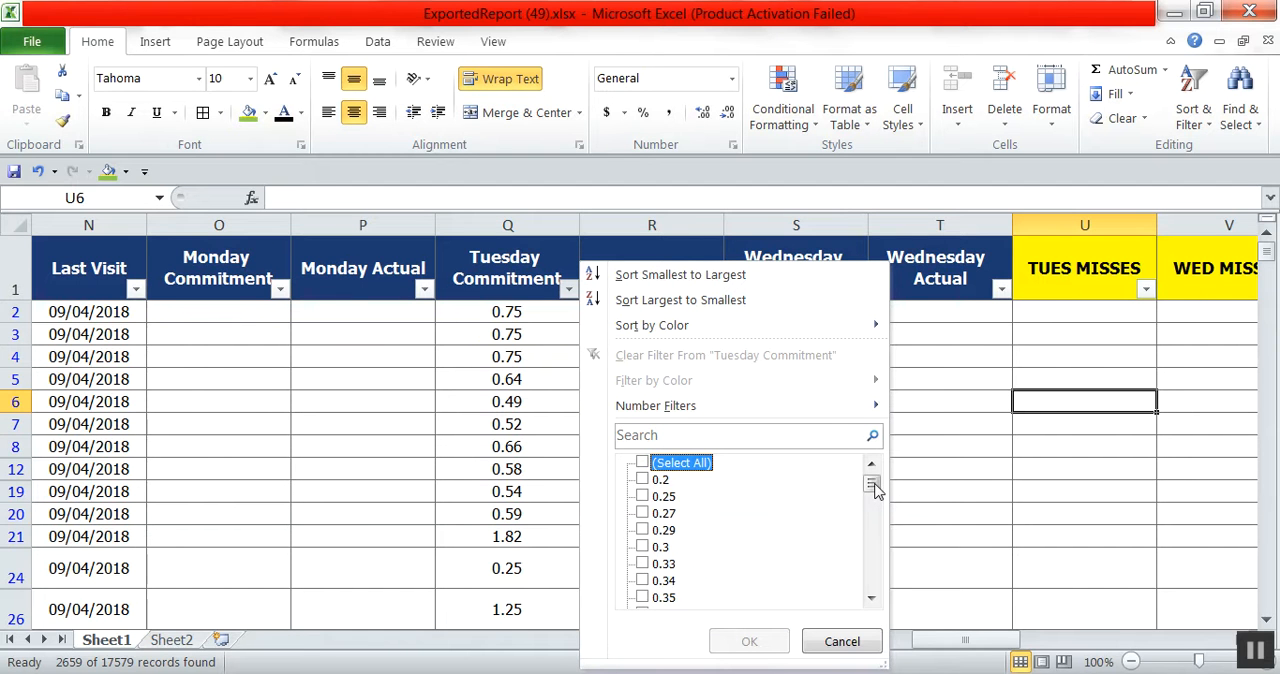
left_click_drag(873, 487, 871, 612)
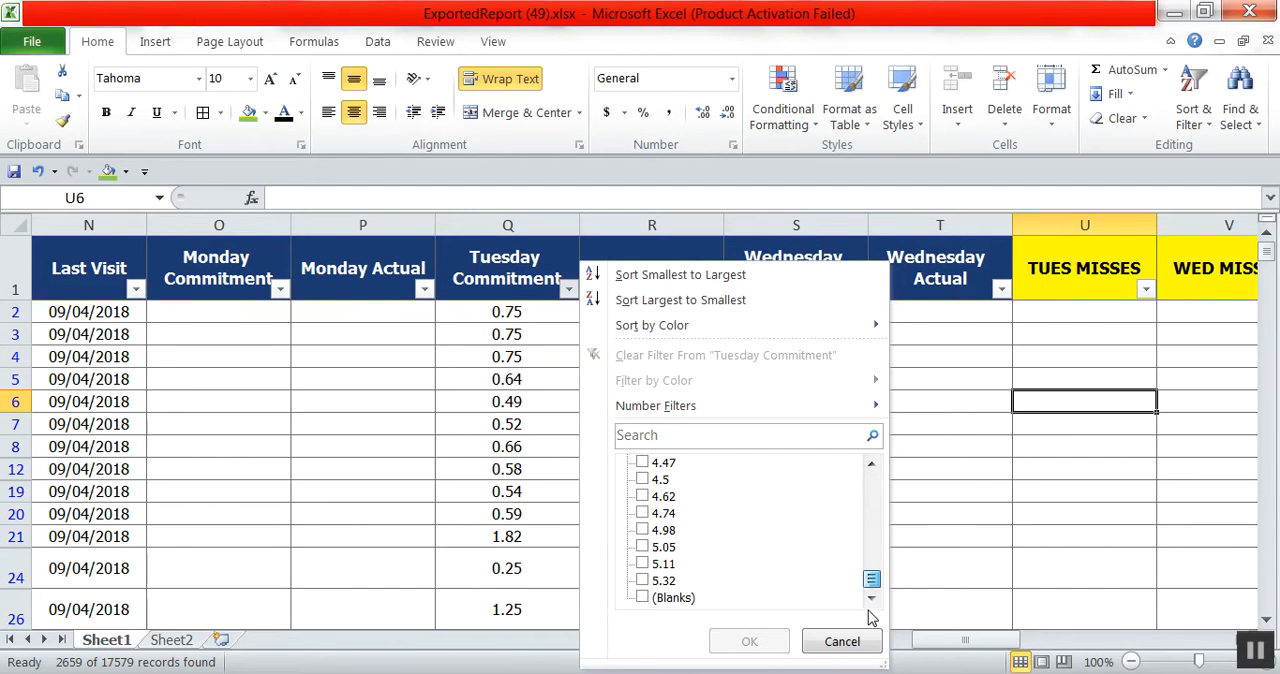
left_click(643, 598)
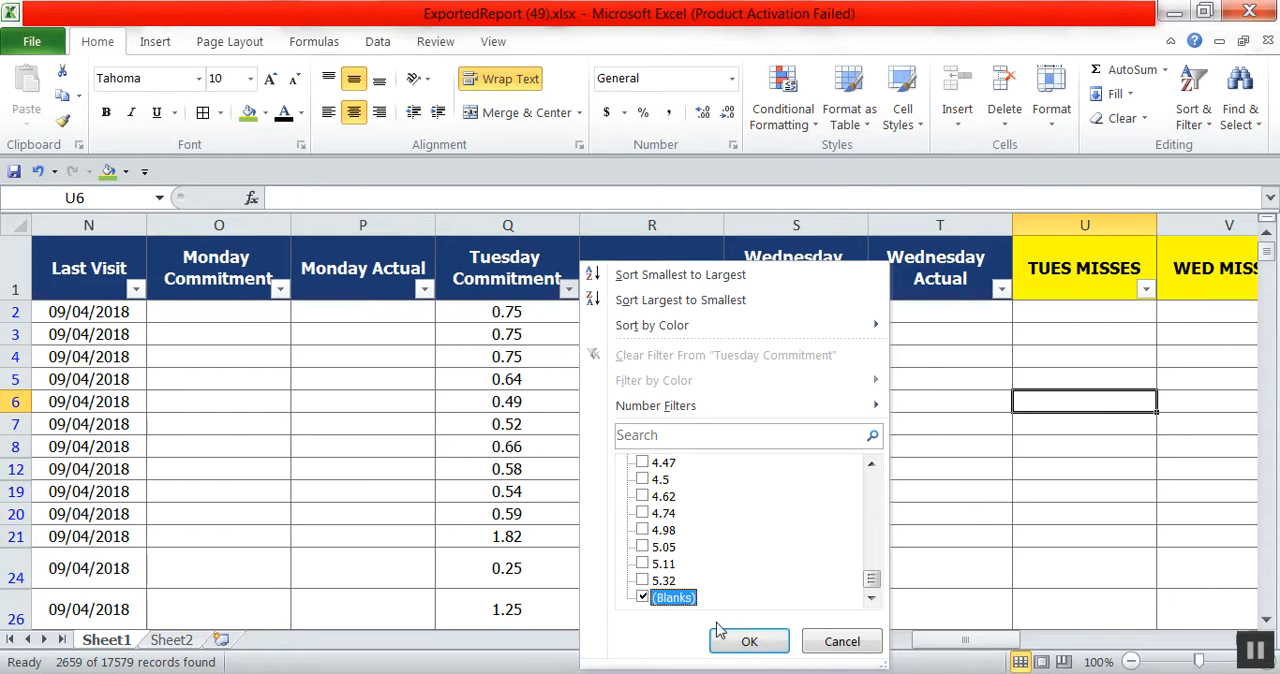
left_click(740, 641)
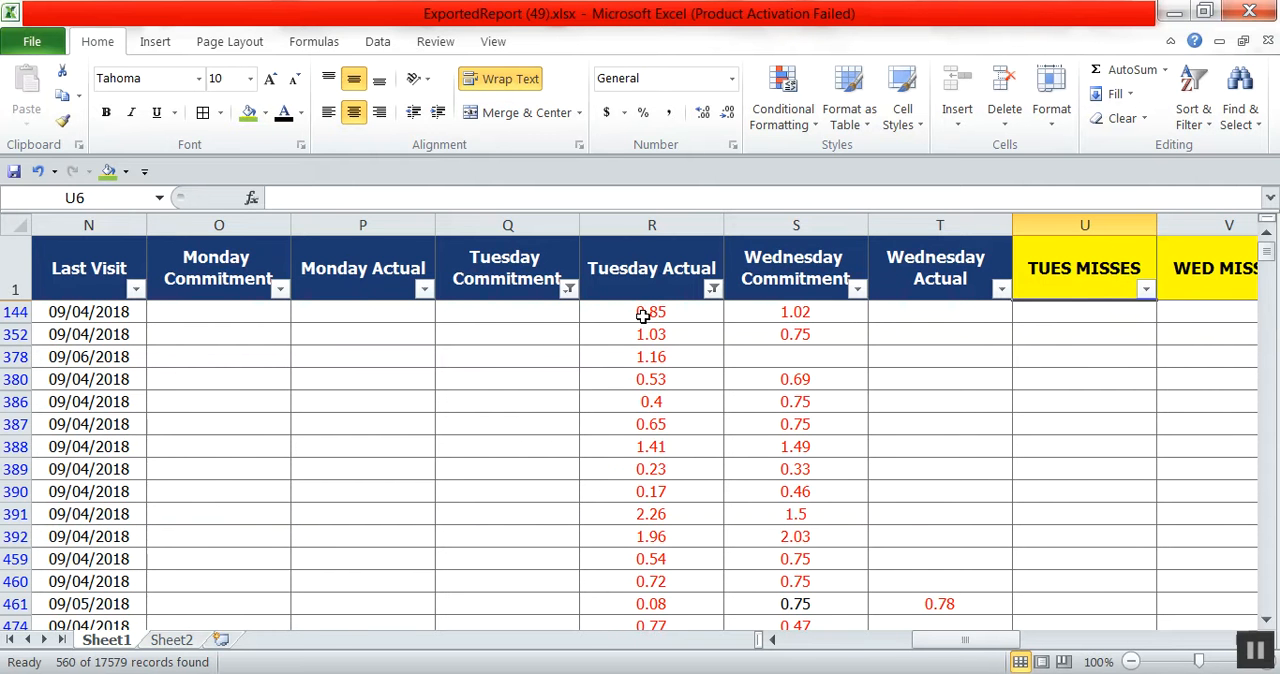
left_click_drag(643, 315, 745, 620)
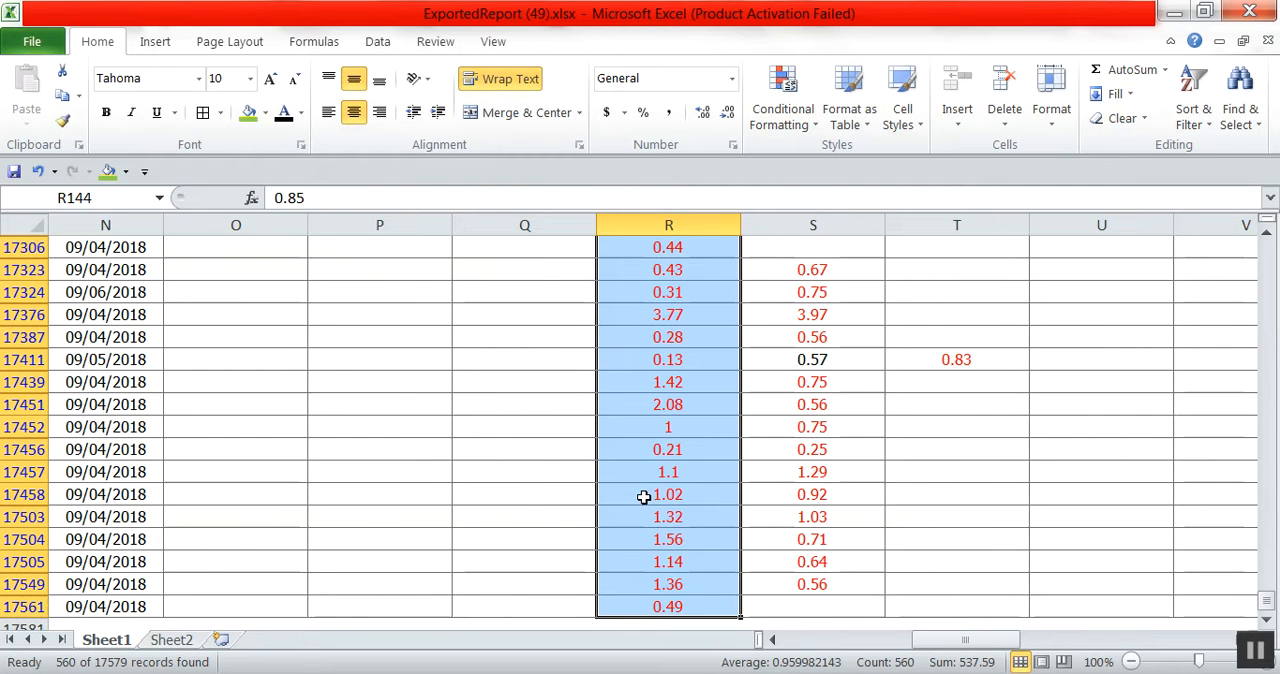
scroll(691, 393, "up", 20)
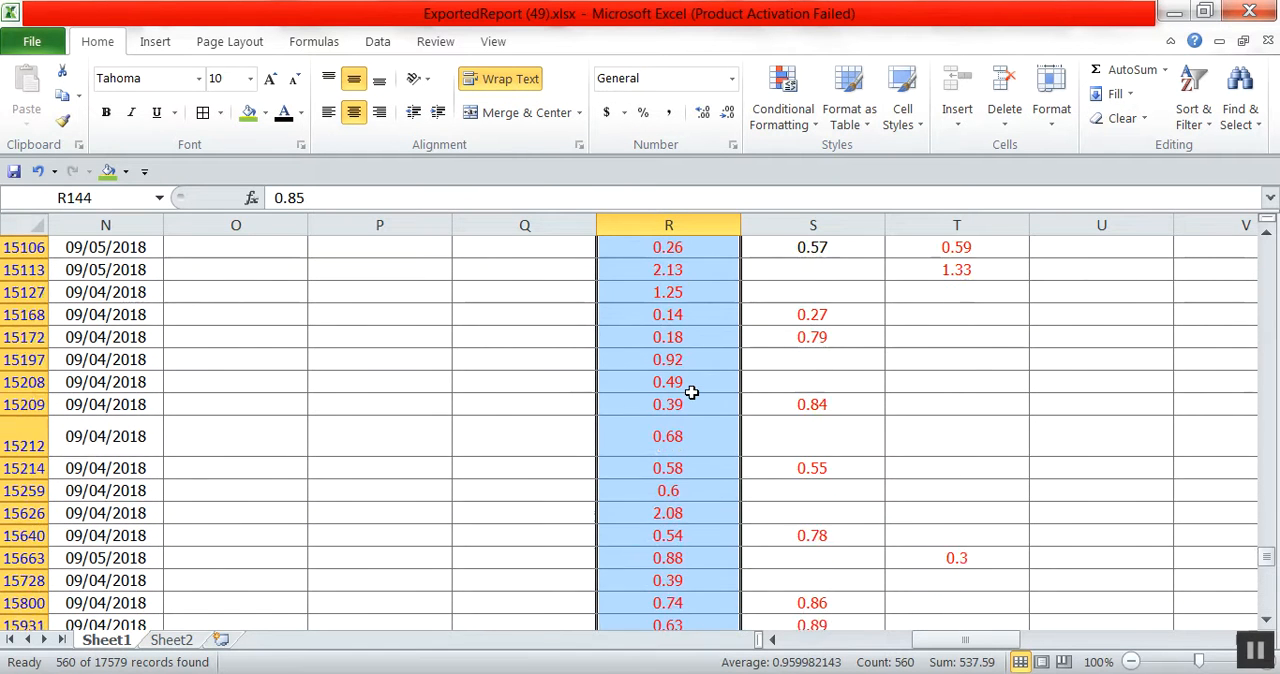
scroll(691, 393, "up", 20)
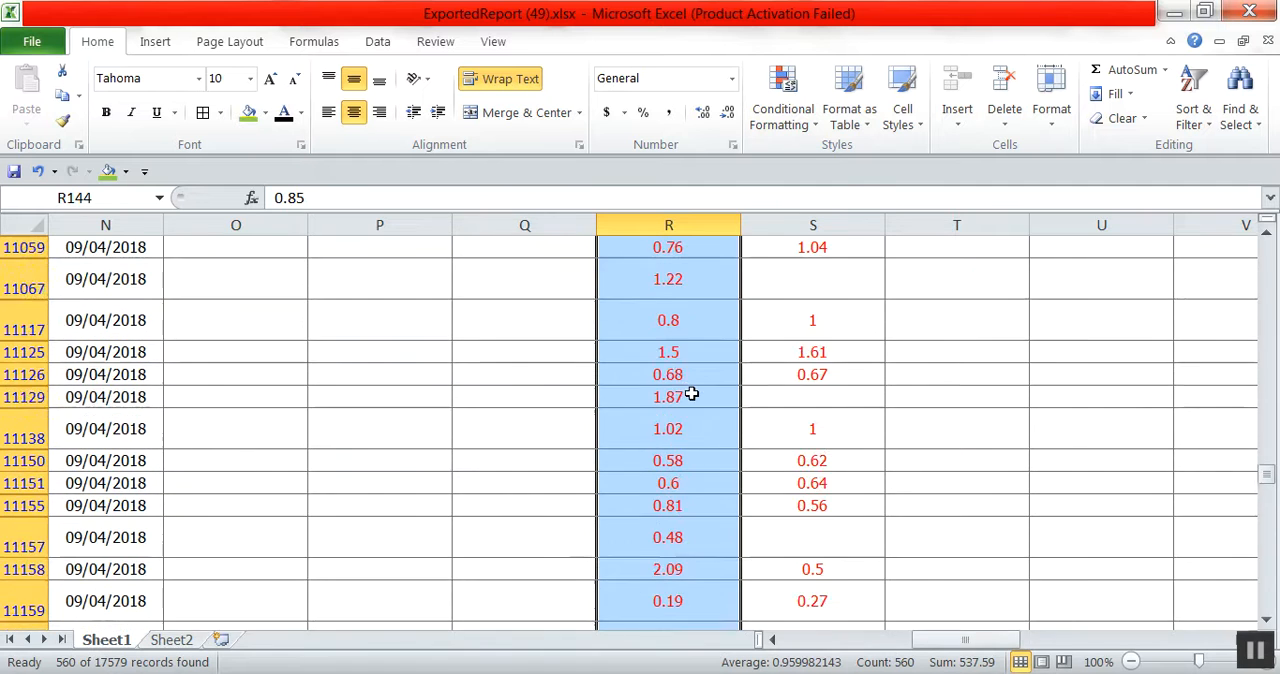
scroll(691, 393, "up", 15)
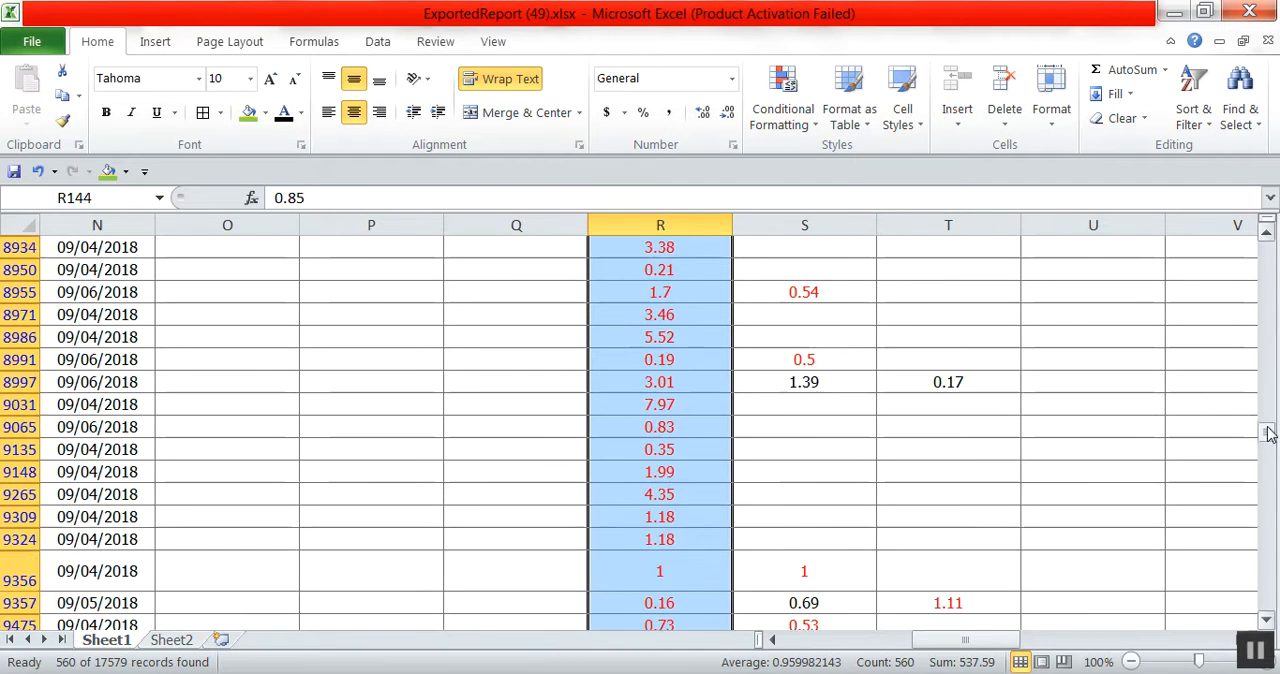
left_click_drag(1266, 433, 1264, 235)
left_click(920, 472)
Filter the Manager Hours column to only the values 0, 0.03 and 0.04.
left_click_drag(966, 638, 1160, 650)
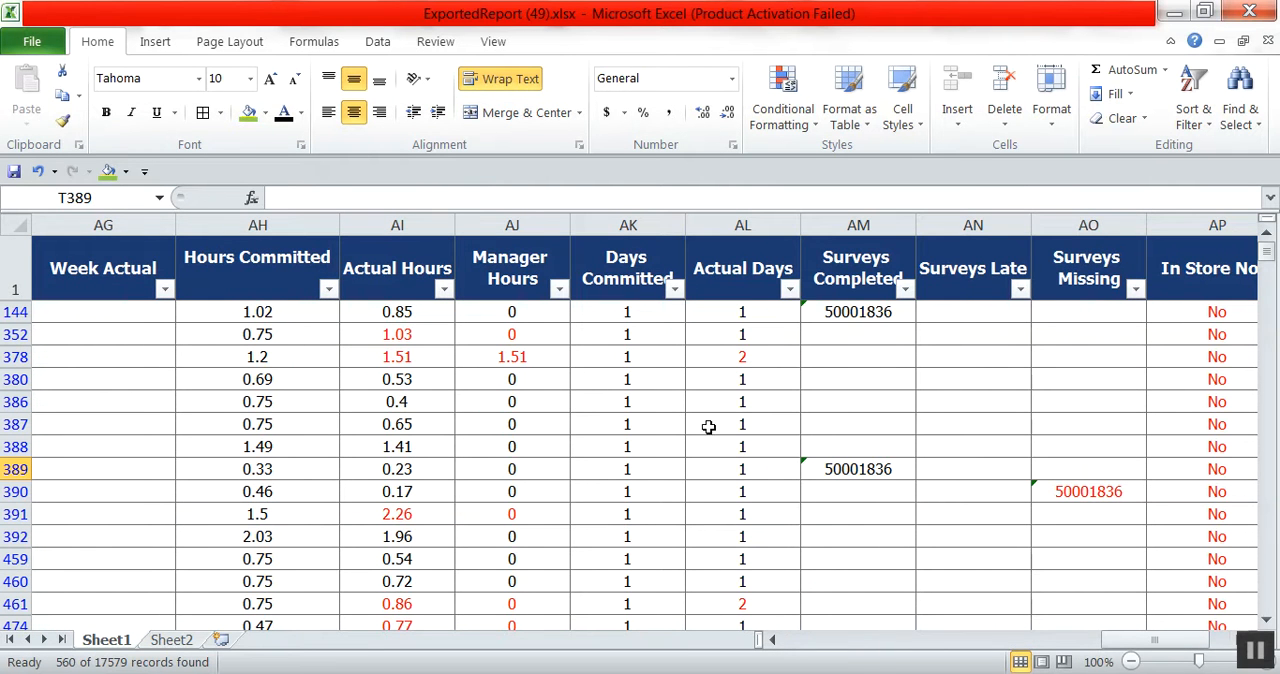
left_click(559, 292)
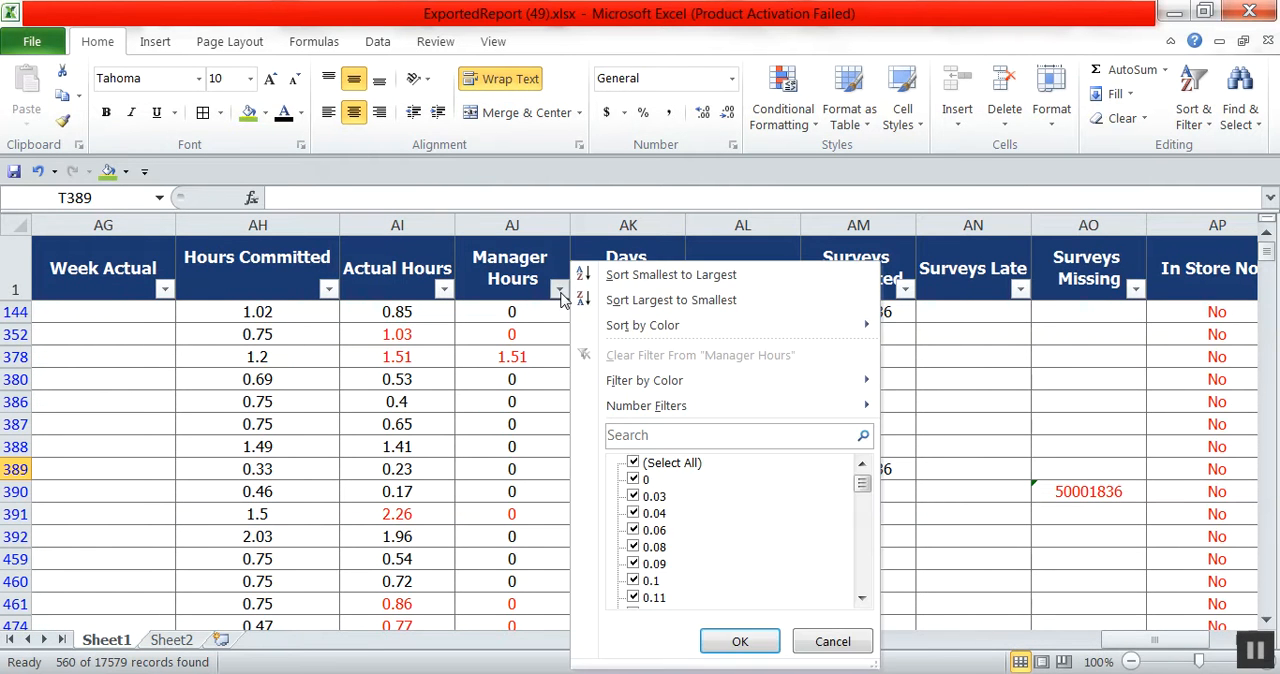
left_click(640, 464)
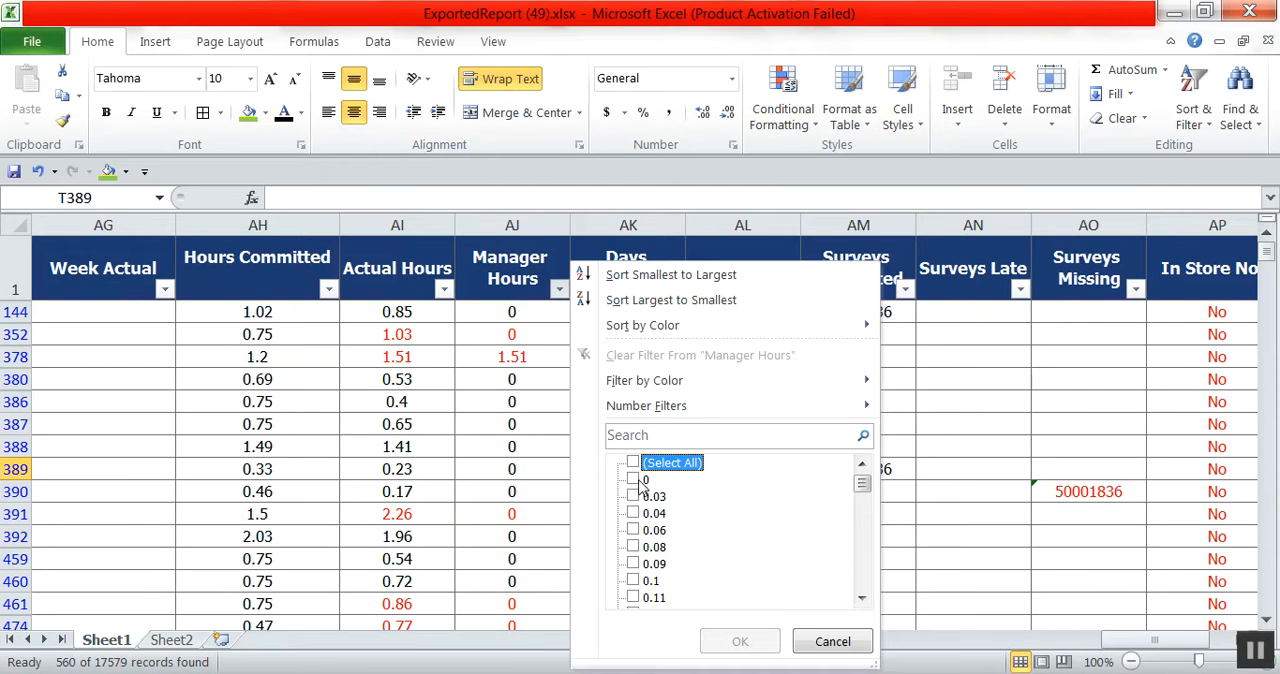
left_click(641, 482)
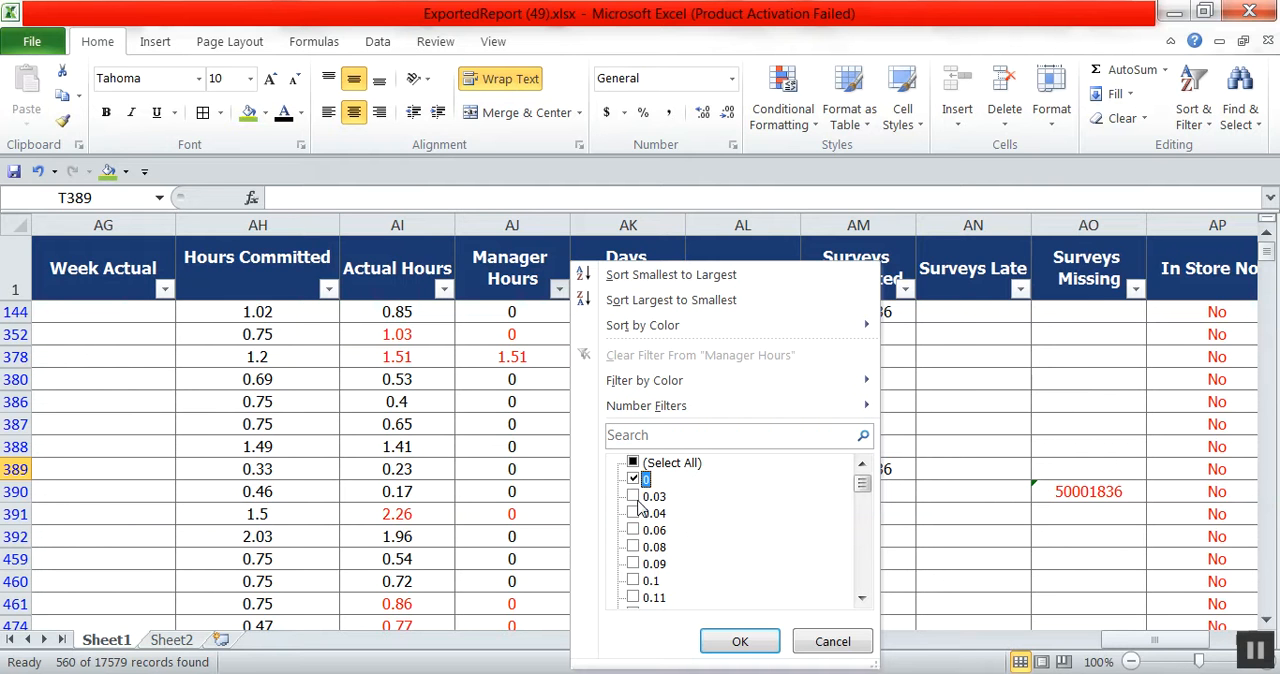
left_click(638, 498)
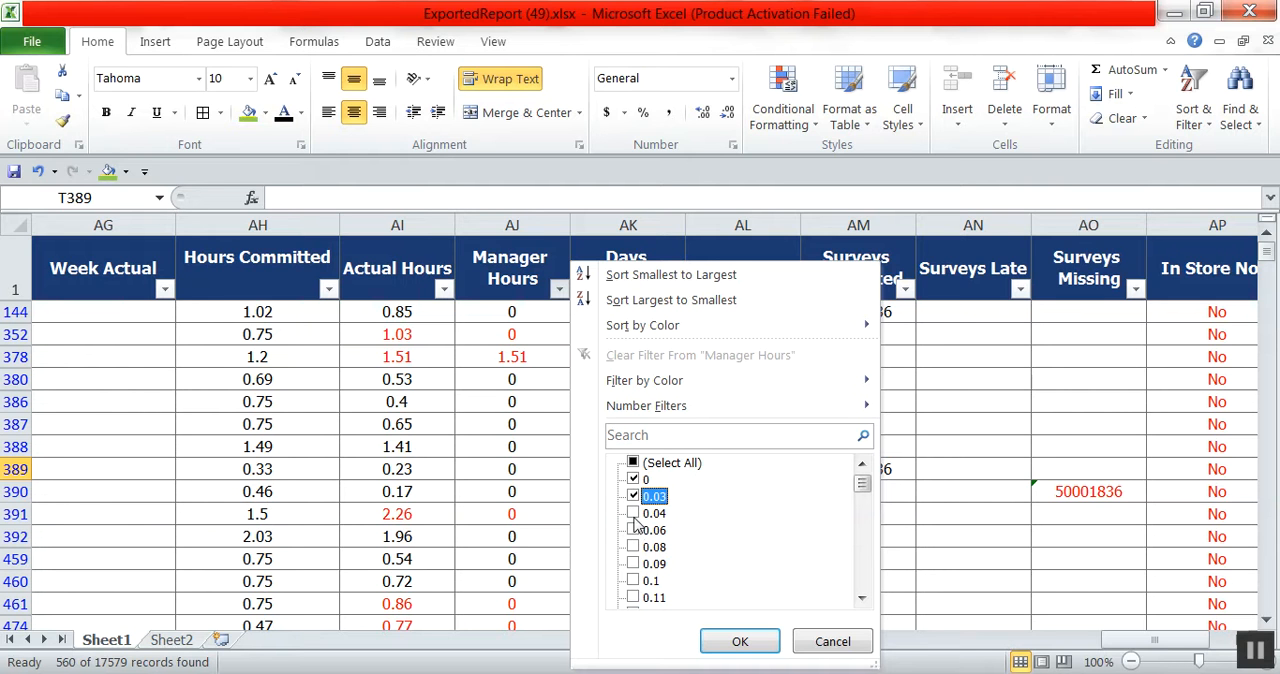
left_click(634, 513)
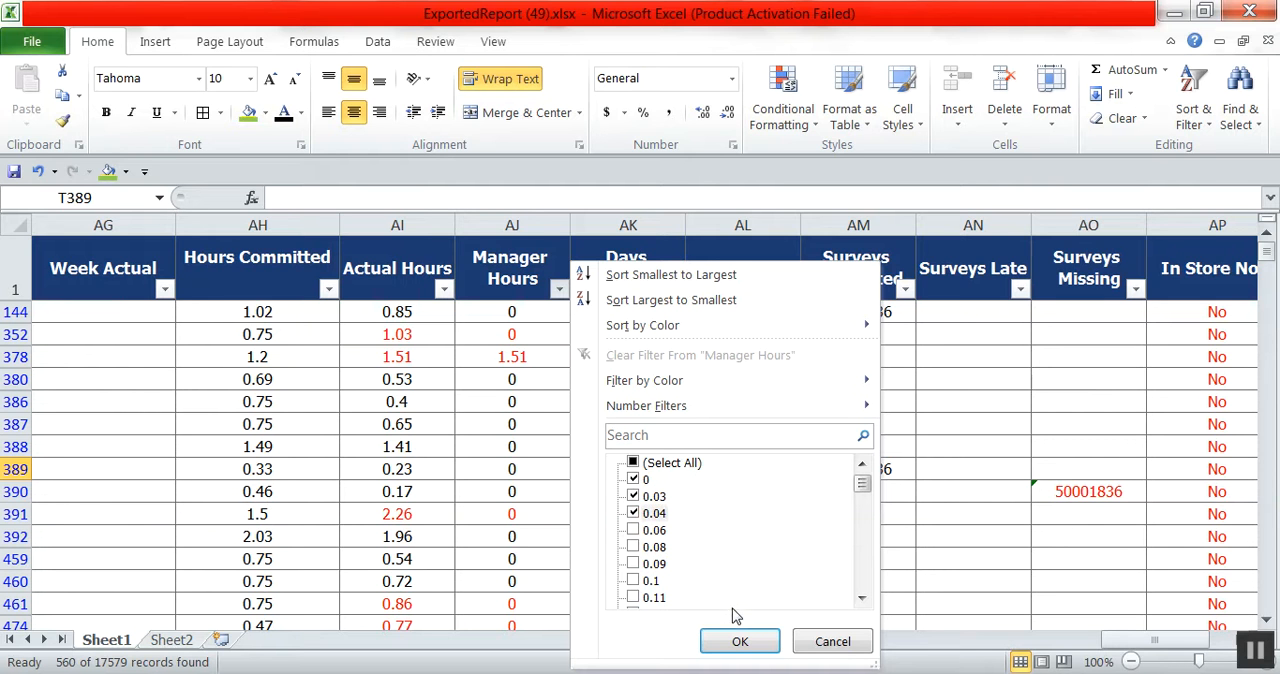
left_click(740, 642)
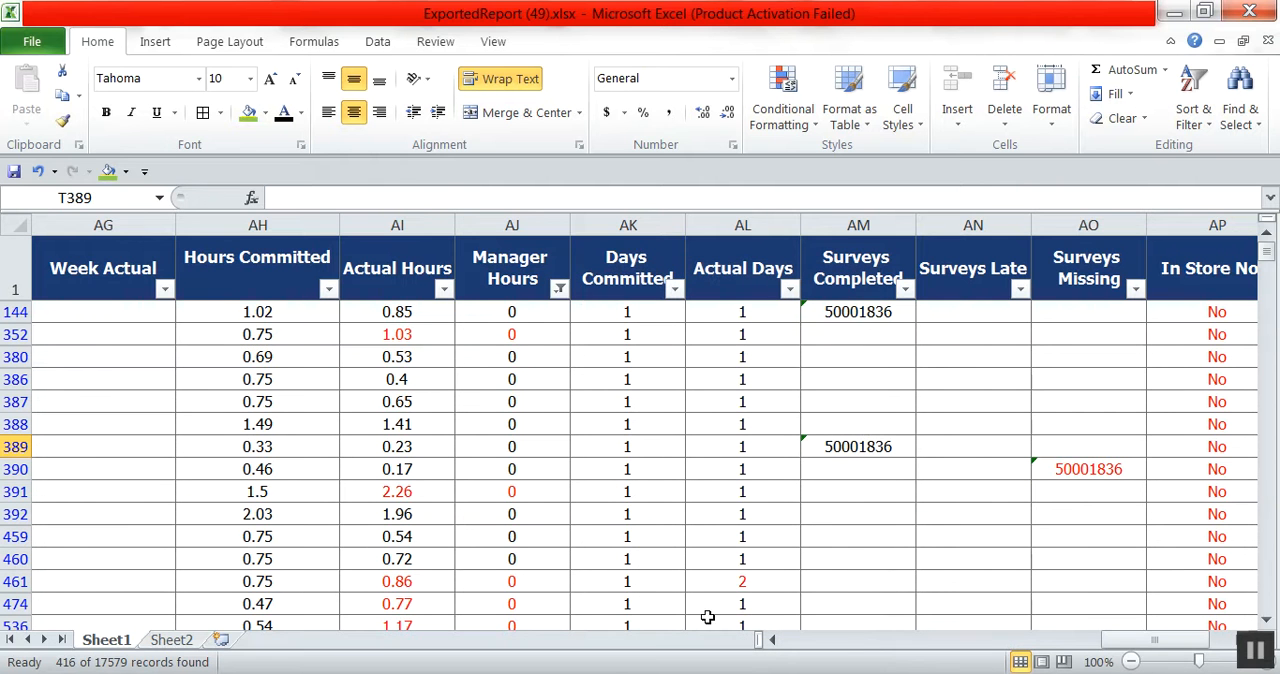
Fill all the filtered Tuesday Actual values with light green.
left_click_drag(1155, 645, 980, 660)
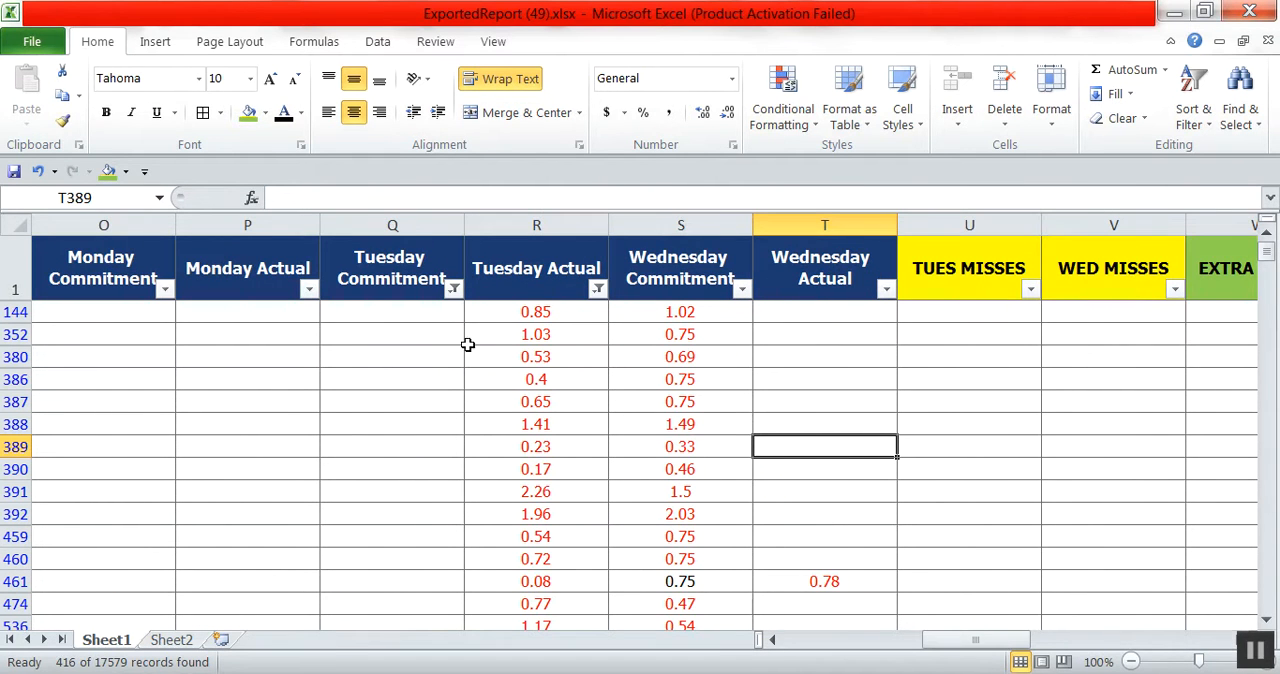
left_click_drag(526, 316, 486, 606)
left_click(248, 112)
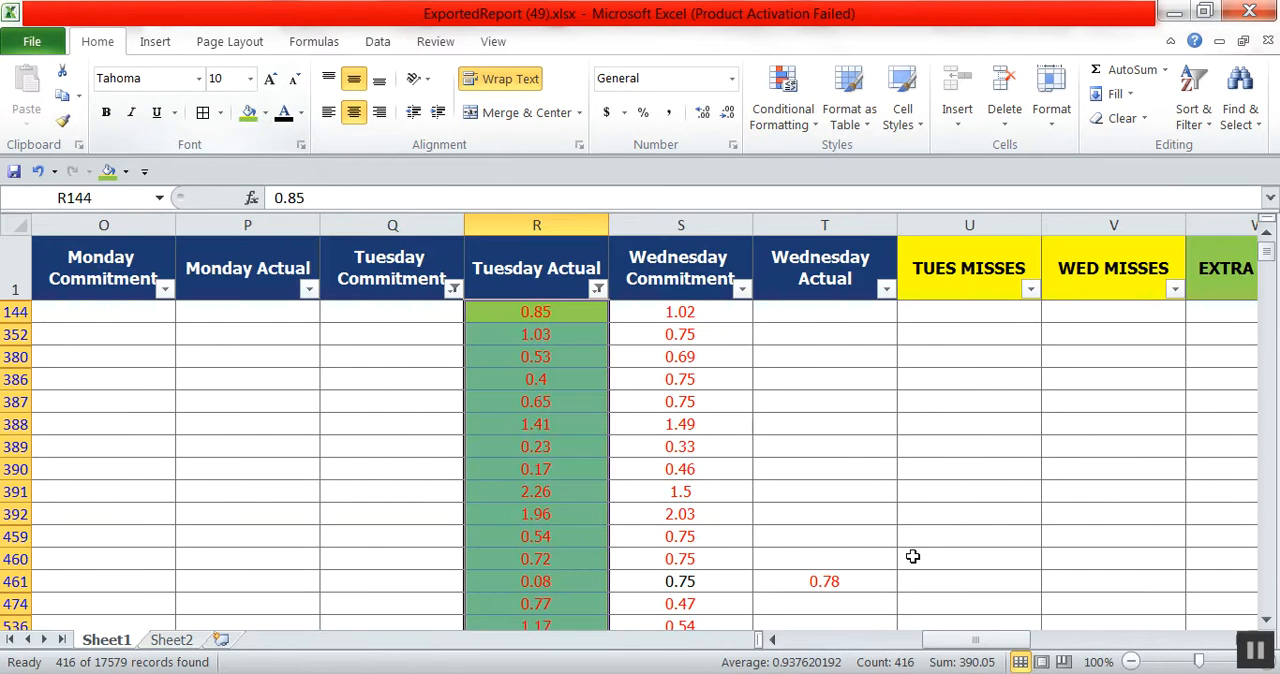
Enter 1 in the EXTRA VISITS column for row 144 and fill that cell light green.
left_click(1216, 315)
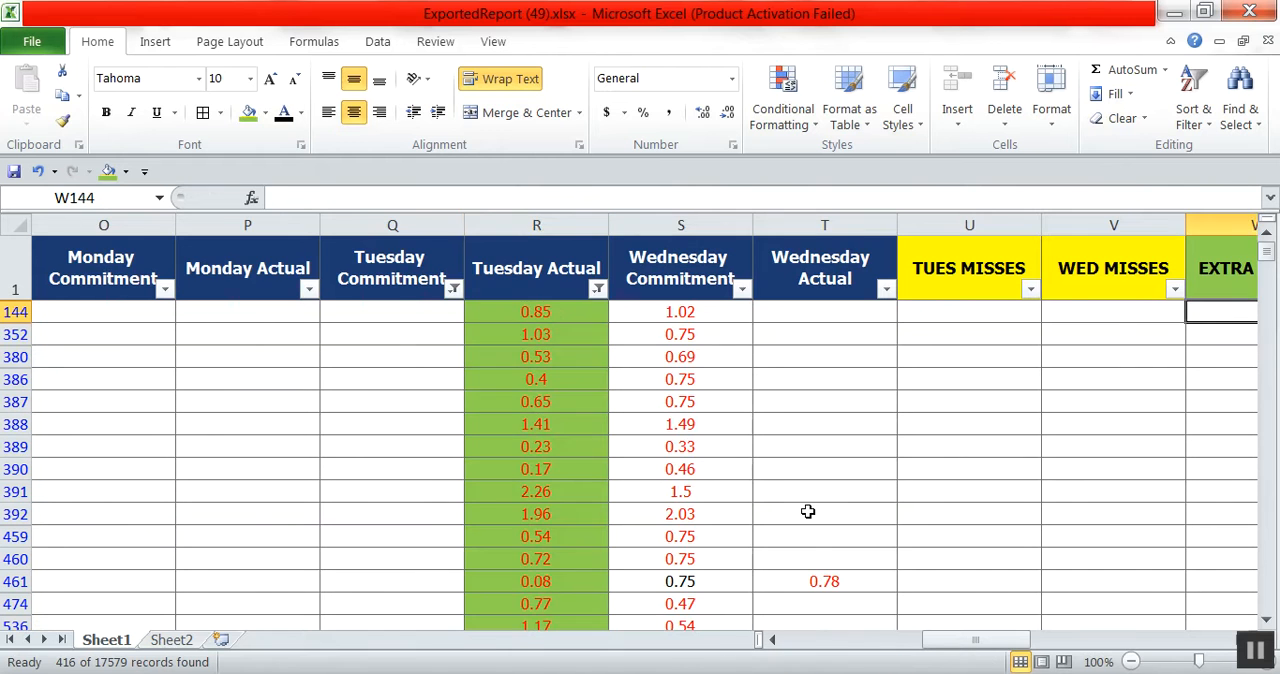
type("1")
left_click(988, 468)
left_click(1076, 312)
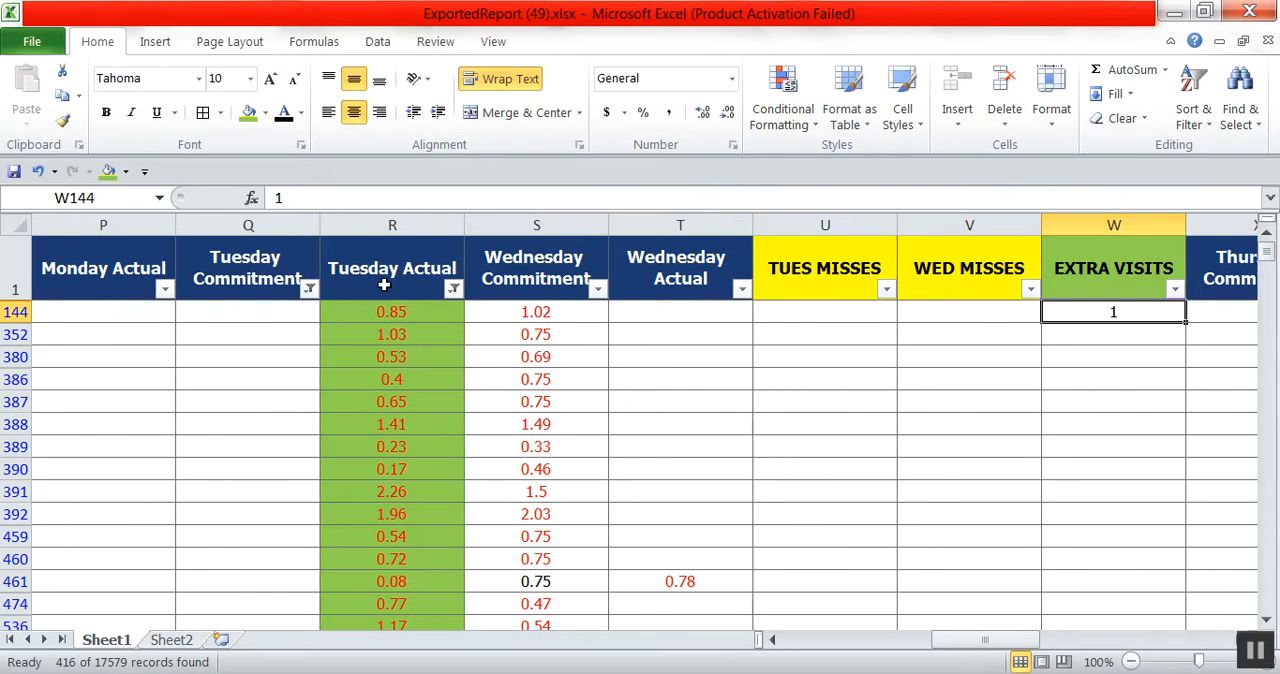
left_click(249, 112)
Copy the green 1 from row 144 to all remaining filtered rows of the EXTRA VISITS column.
right_click(1094, 316)
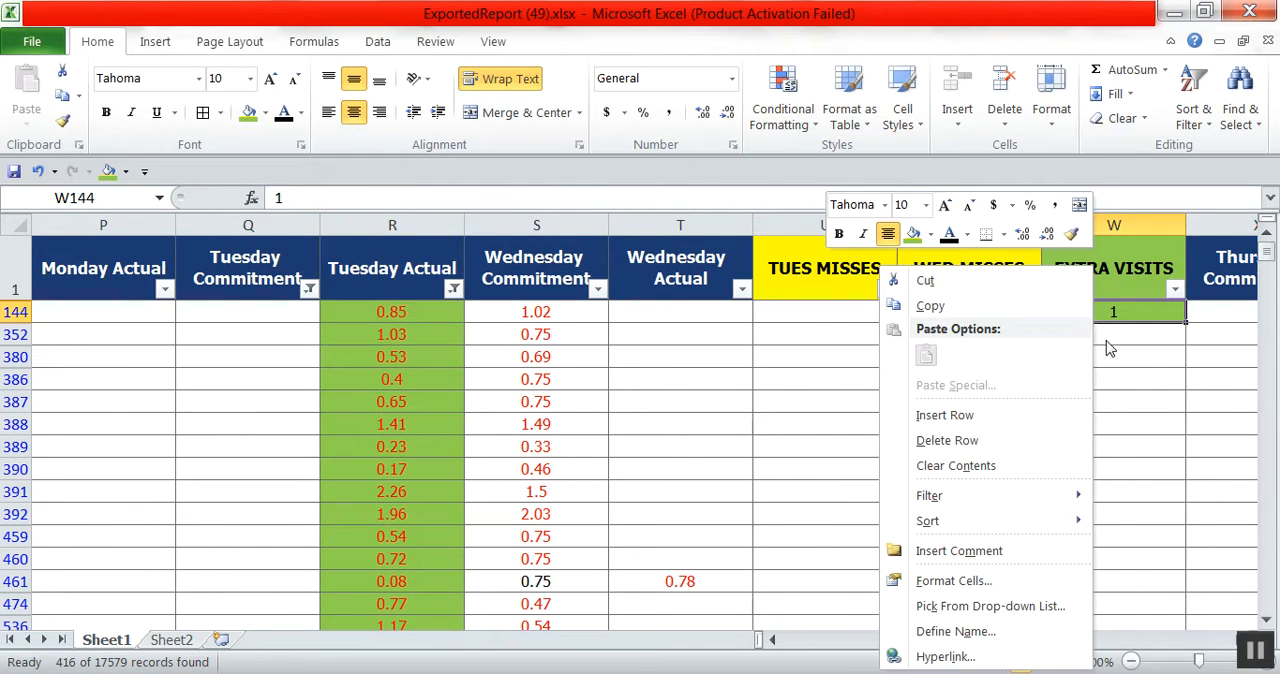
left_click(930, 307)
left_click_drag(1094, 336, 1200, 615)
right_click(1100, 543)
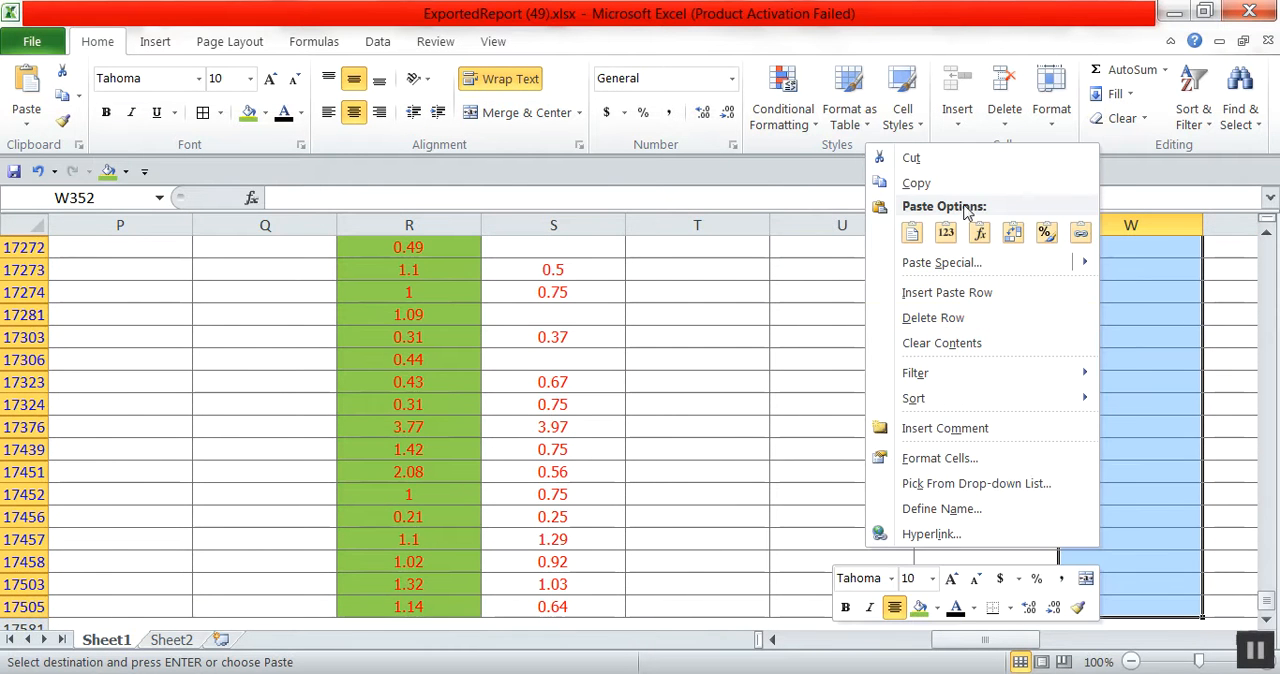
left_click(914, 231)
Fill the Division cells of all the filtered extra-visit rows with light green.
left_click(790, 639)
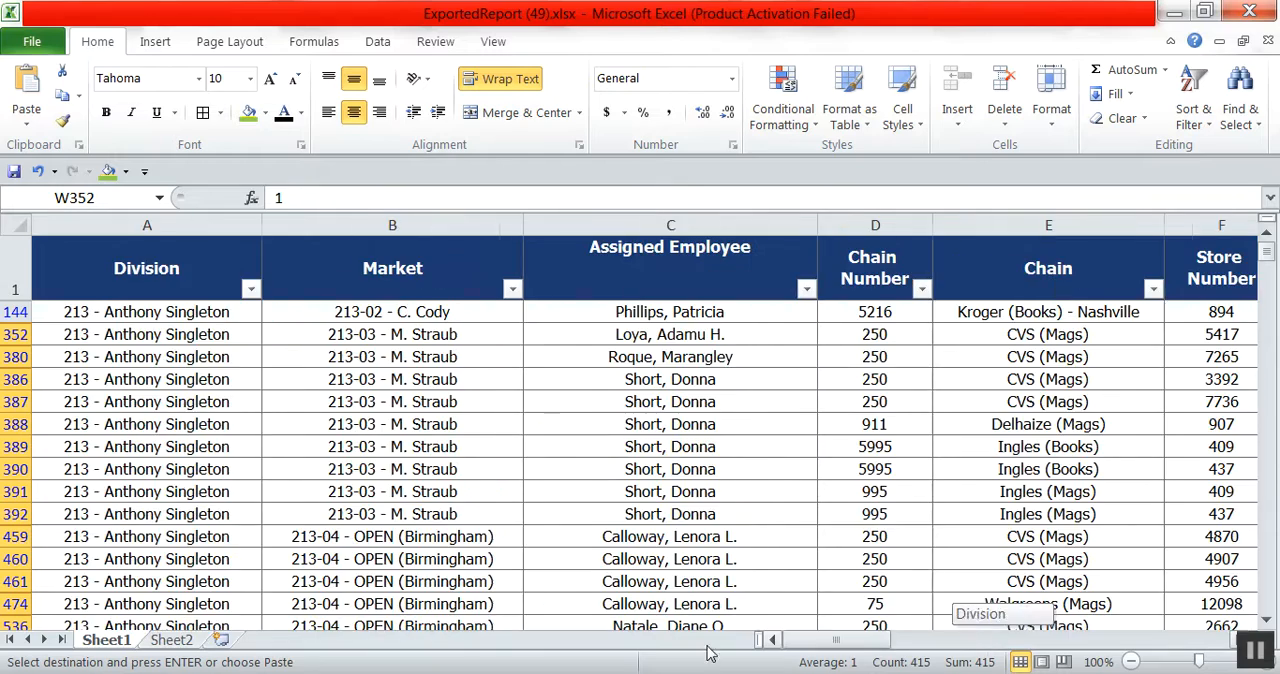
left_click_drag(200, 315, 272, 598)
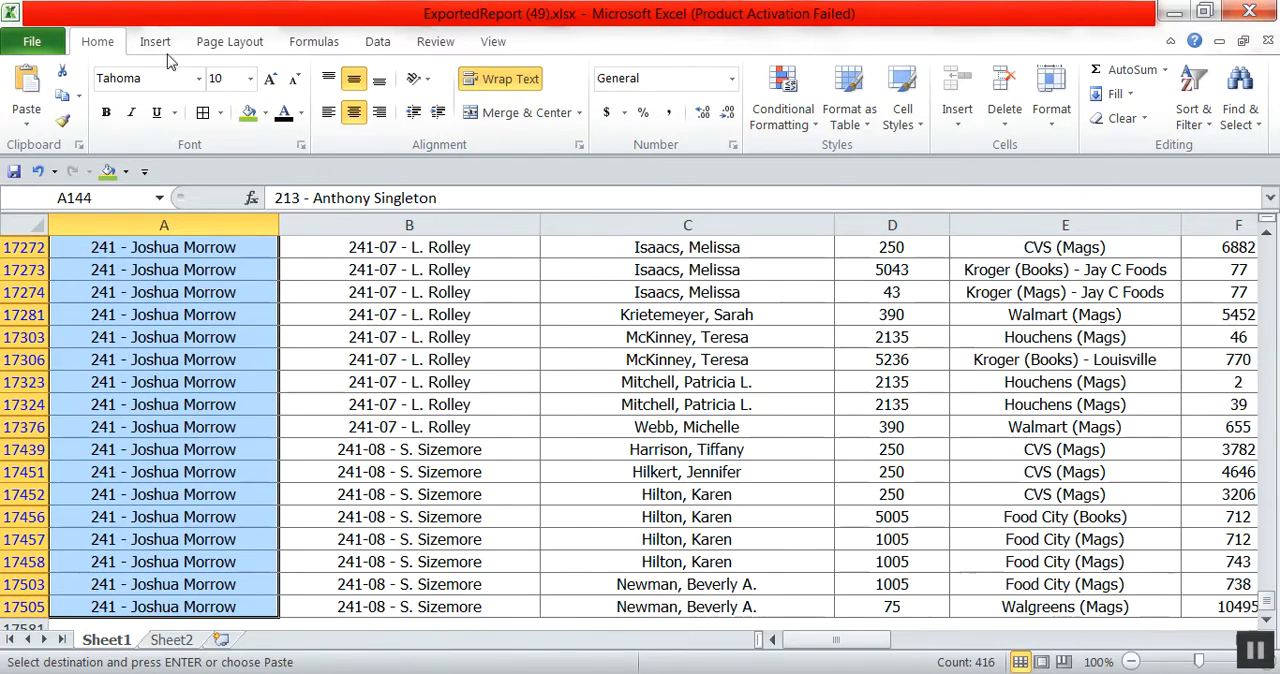
left_click(249, 115)
left_click(573, 378)
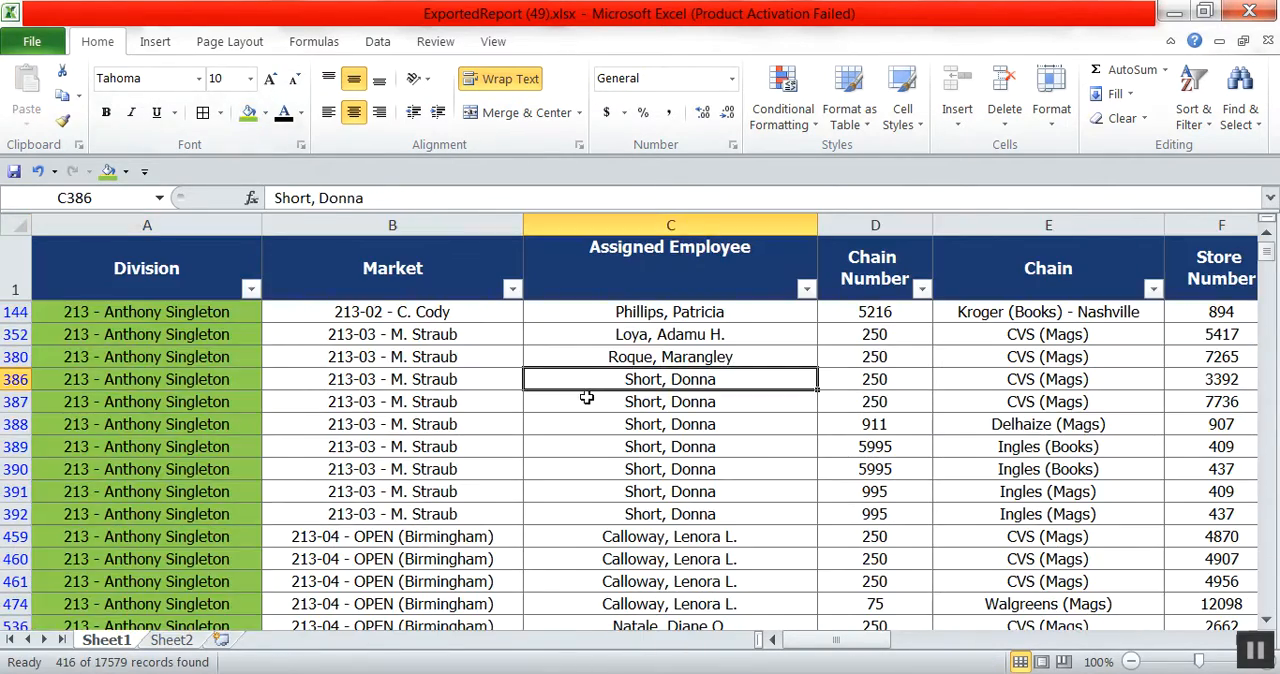
Remove all active filters and reapply filtering to the header row of the whole sheet.
scroll(792, 396, "down", 1)
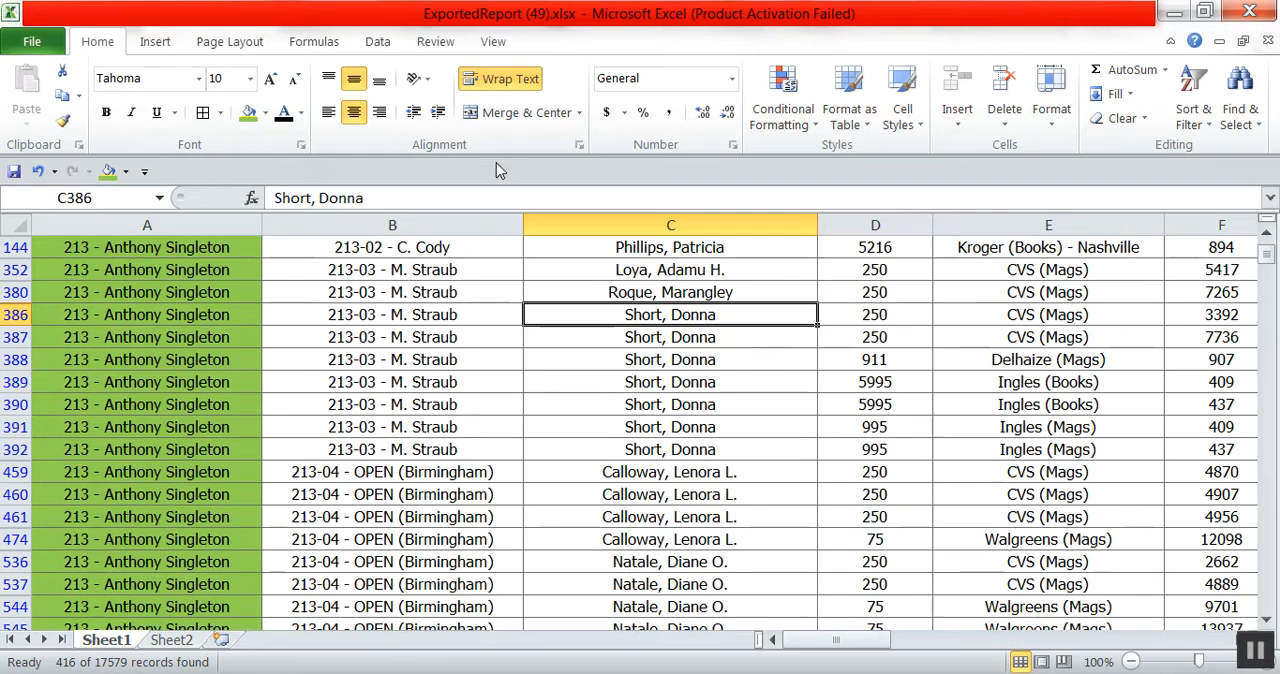
left_click(377, 41)
left_click(551, 100)
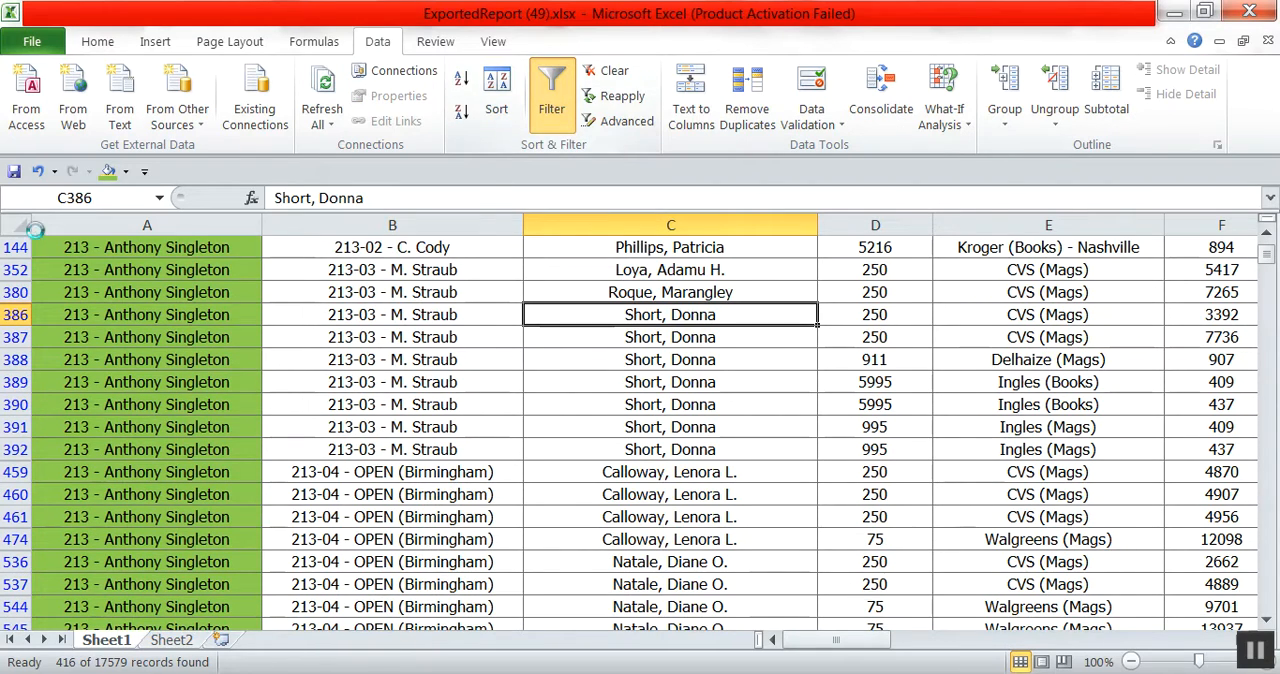
left_click(14, 223)
left_click(551, 100)
left_click(648, 401)
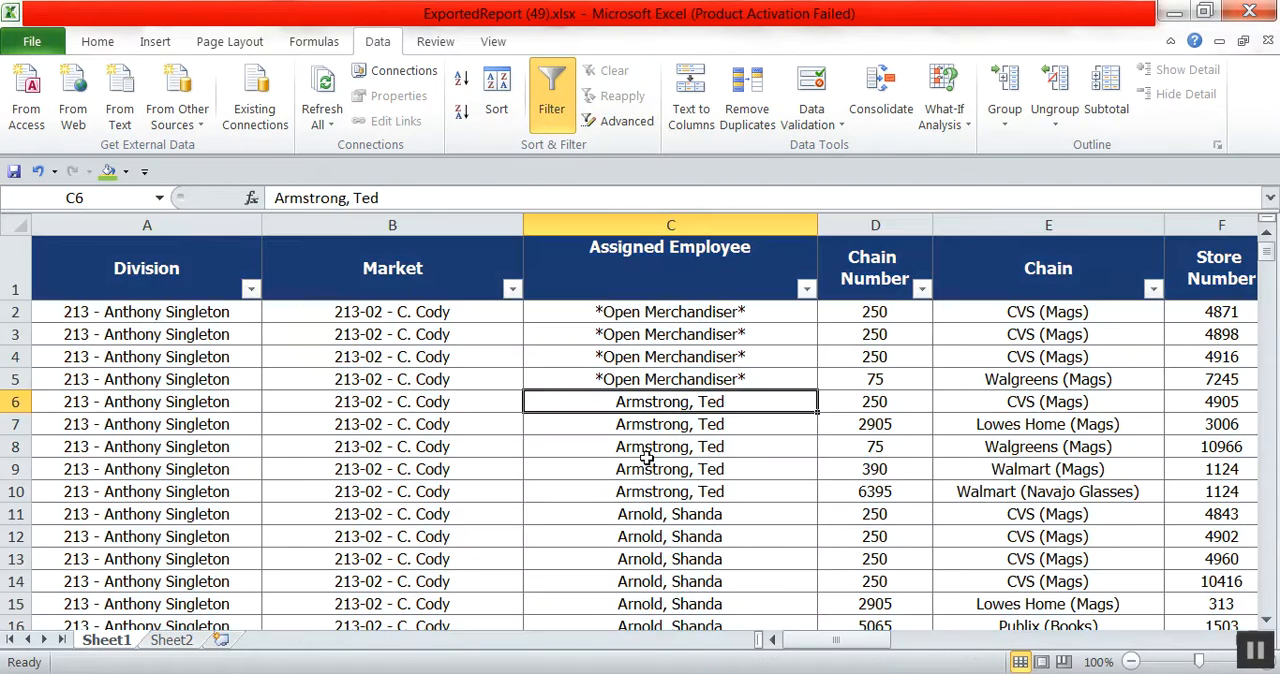
Filter the Wednesday Actual column to exclude blanks.
left_click_drag(836, 640, 1043, 668)
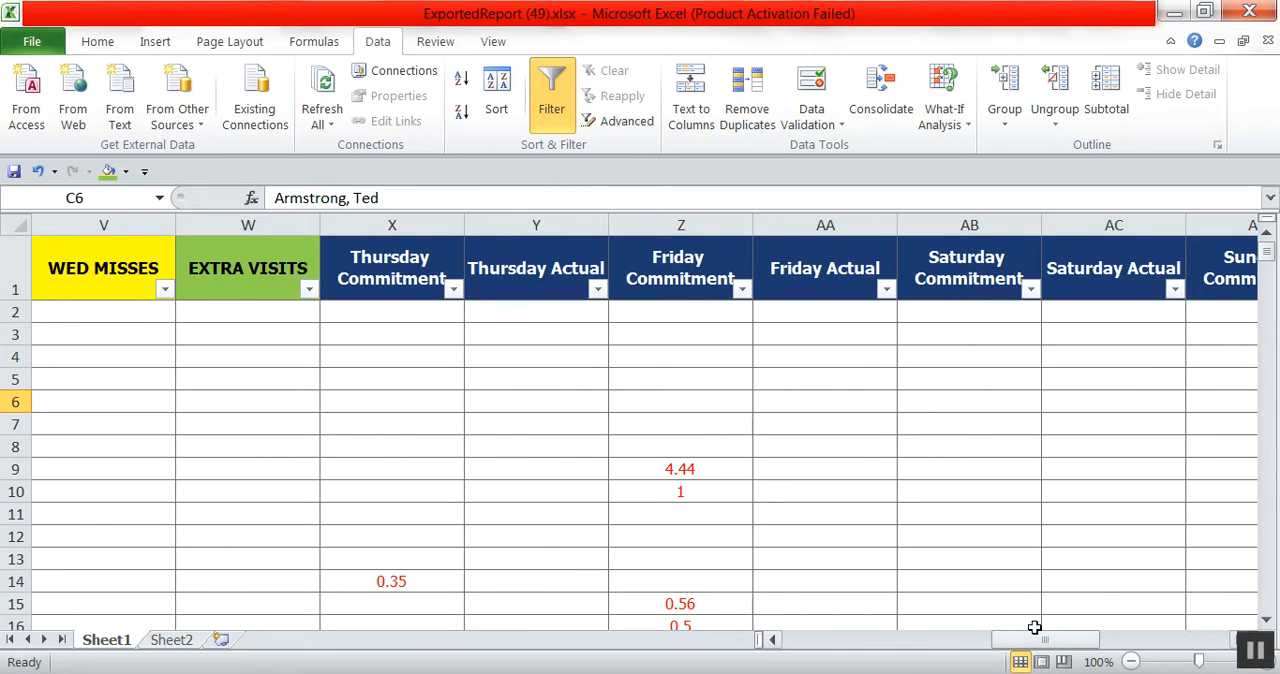
left_click_drag(1048, 652, 978, 654)
left_click(996, 378)
left_click(886, 290)
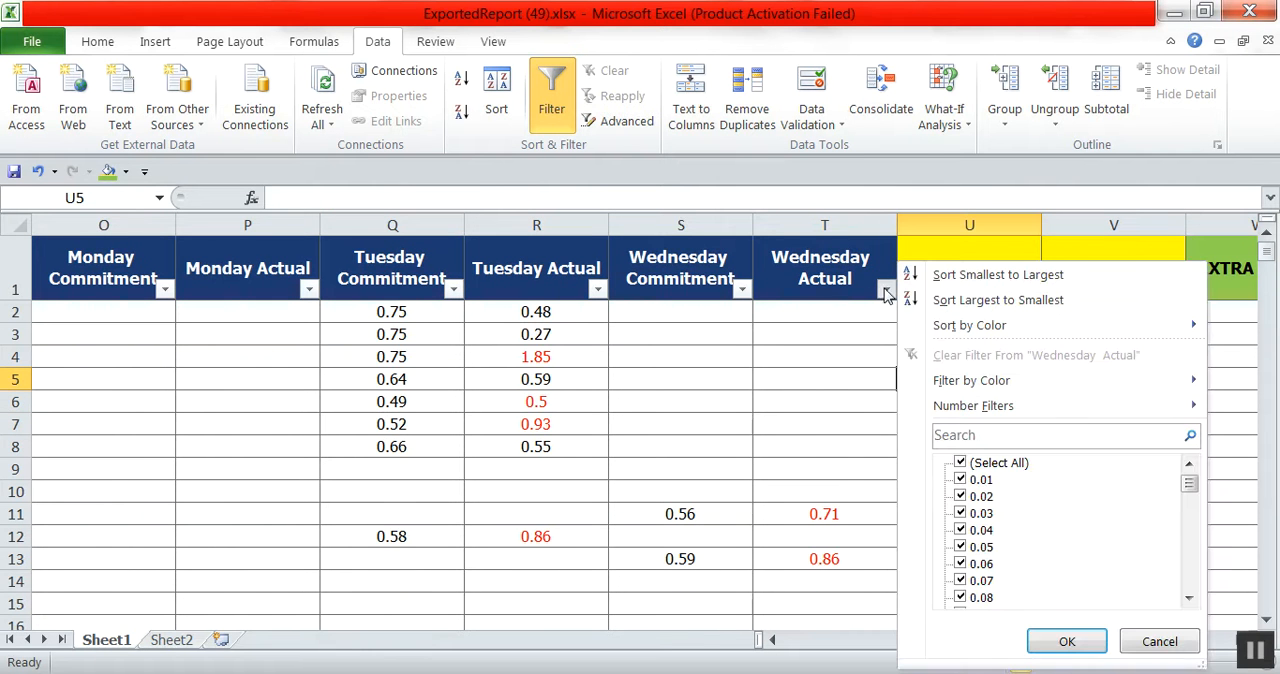
left_click_drag(1189, 490, 1187, 580)
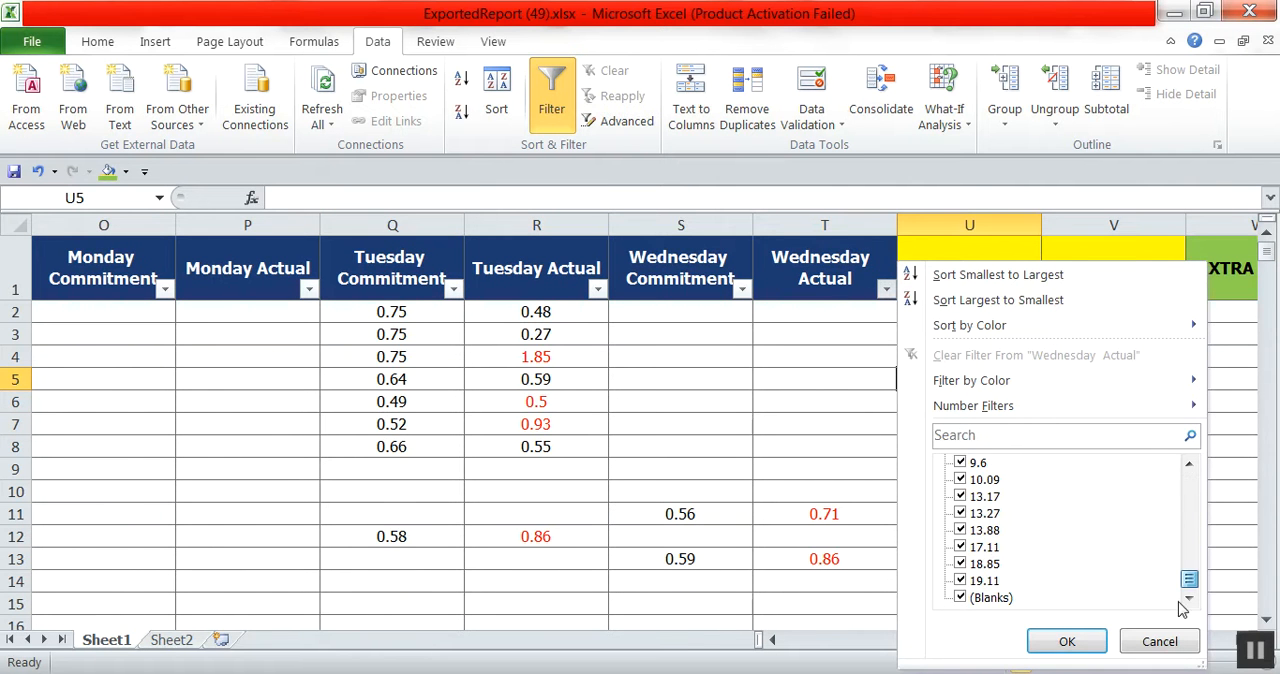
left_click(973, 600)
left_click(1066, 641)
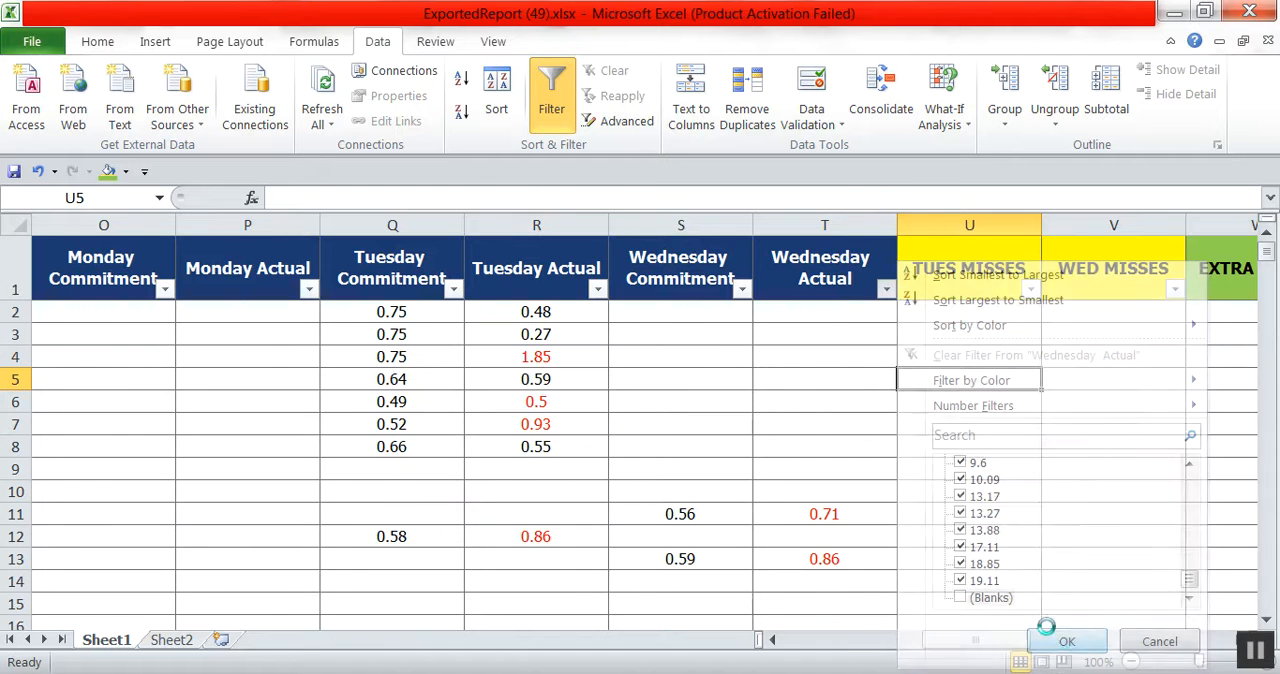
Filter the Wednesday Commitment column to show only blanks.
left_click(741, 289)
left_click(816, 464)
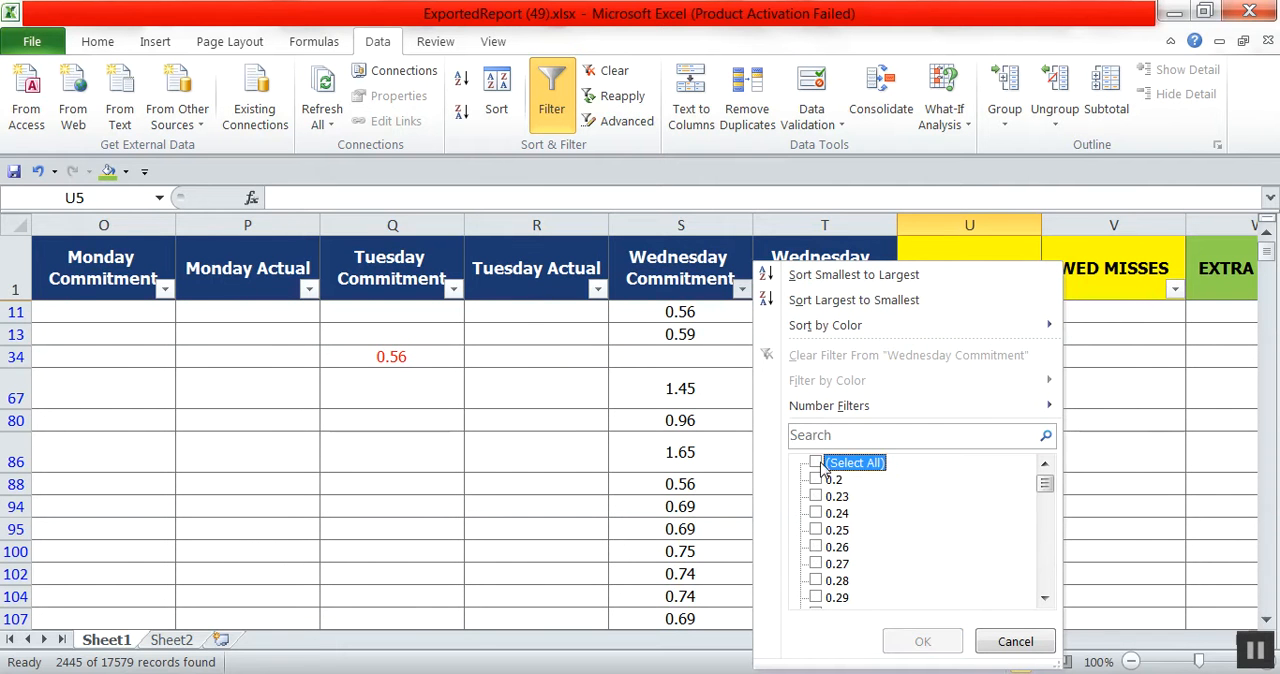
left_click_drag(1043, 493, 1044, 586)
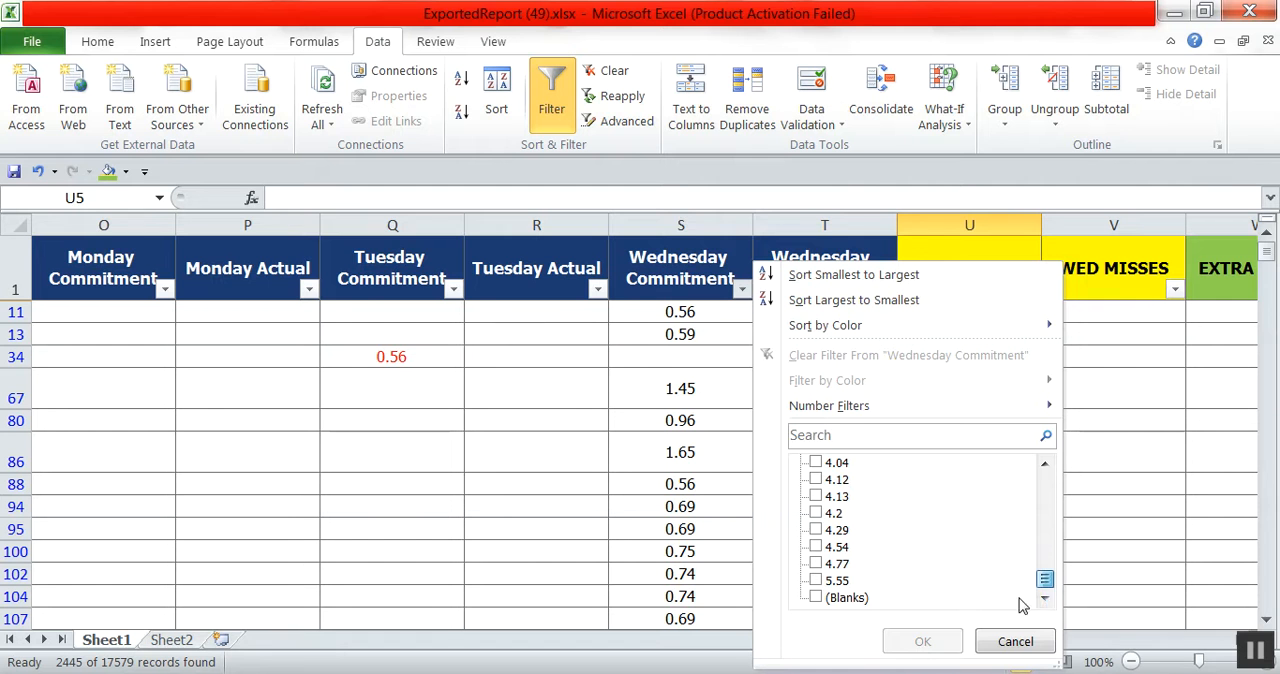
left_click(831, 598)
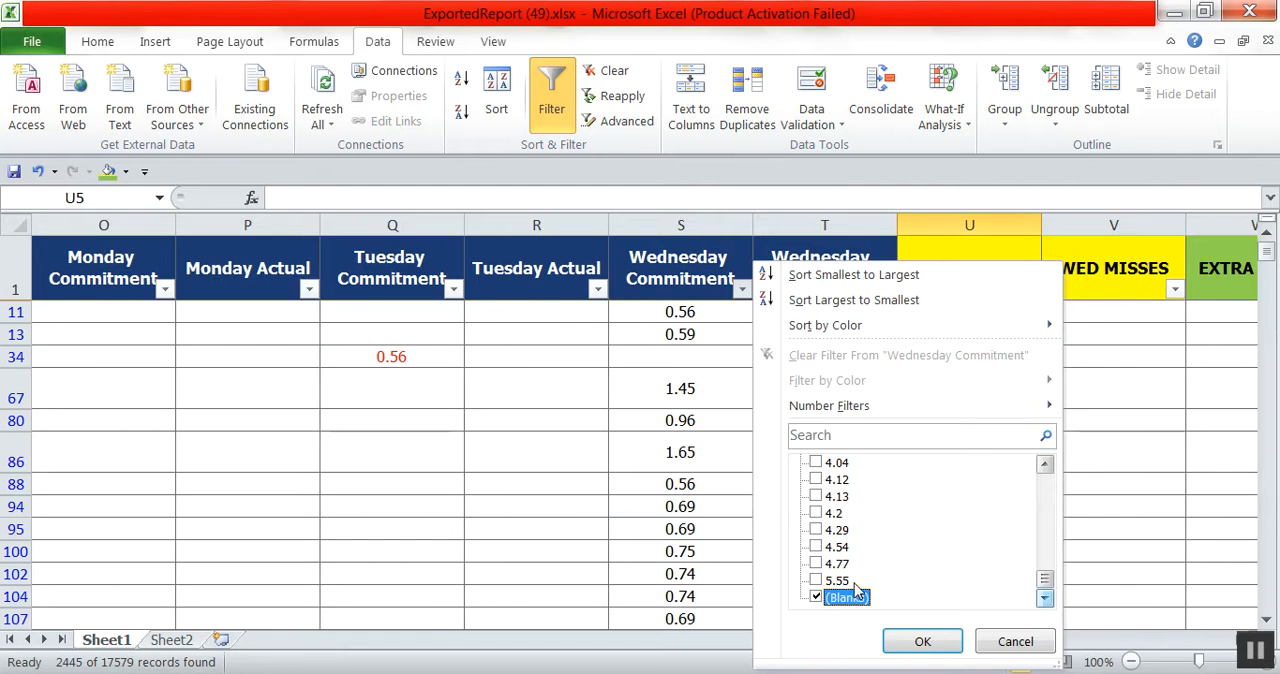
left_click(916, 642)
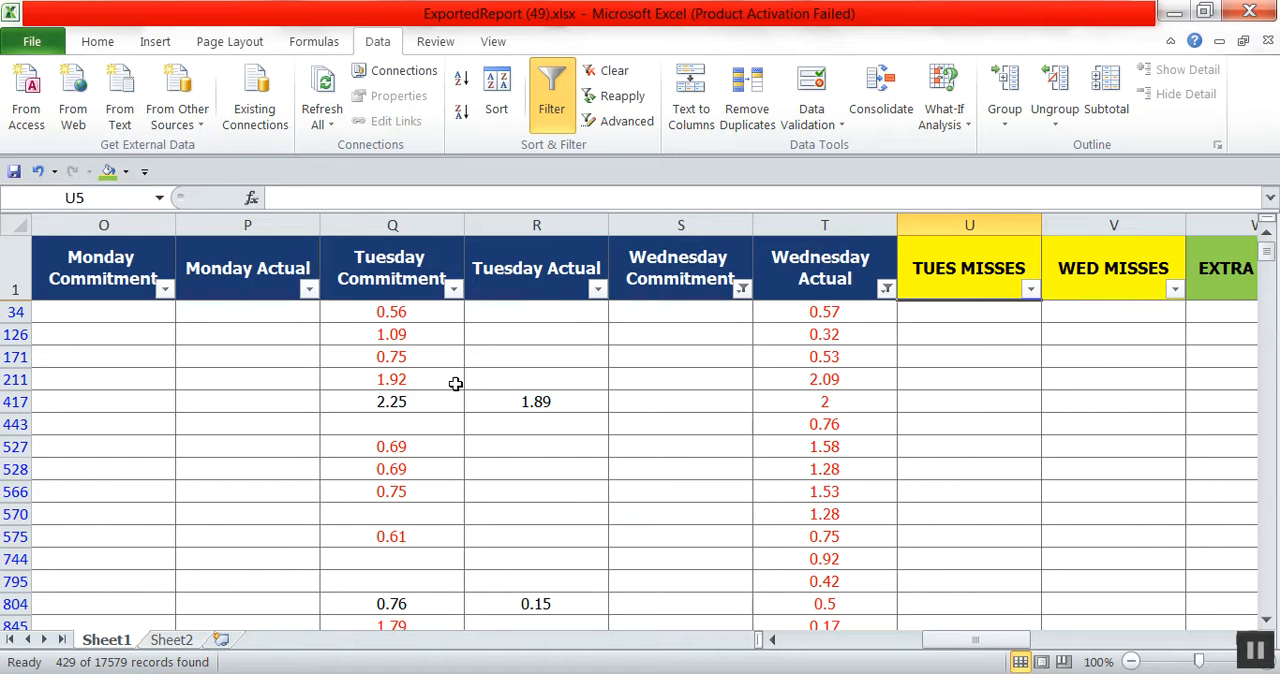
Filter the Tuesday Commitment column to show only blanks.
left_click(454, 291)
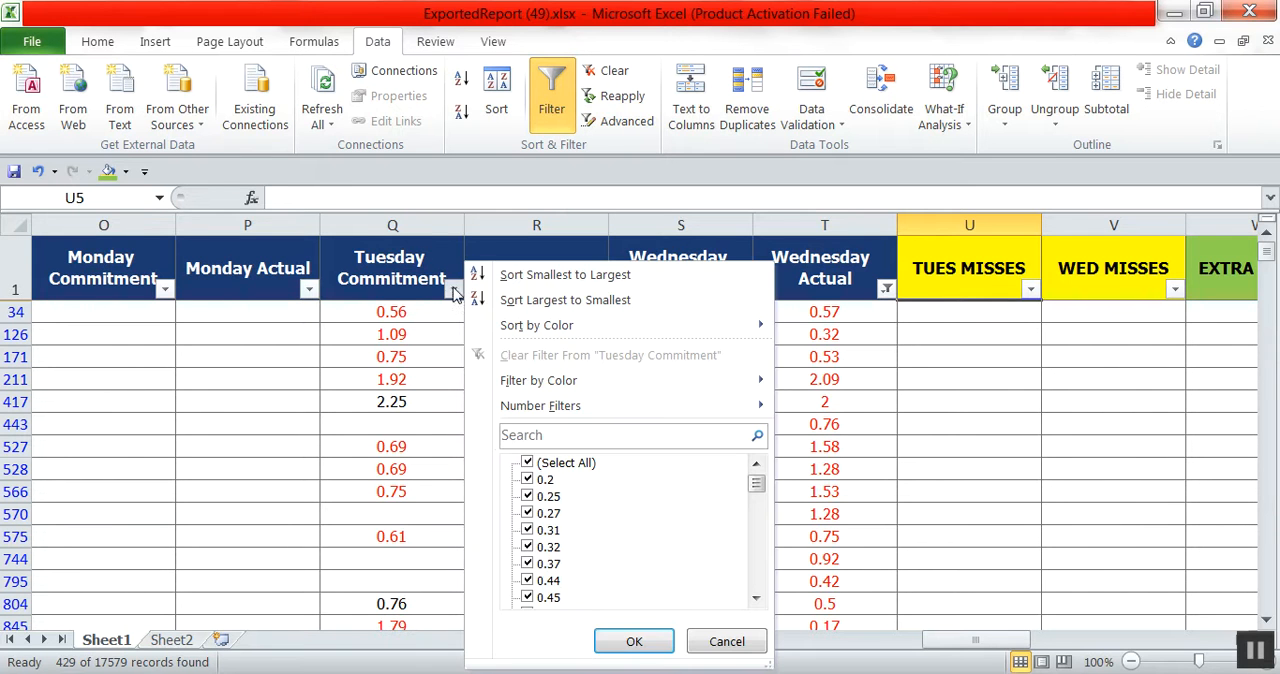
left_click(543, 463)
left_click_drag(756, 484, 752, 580)
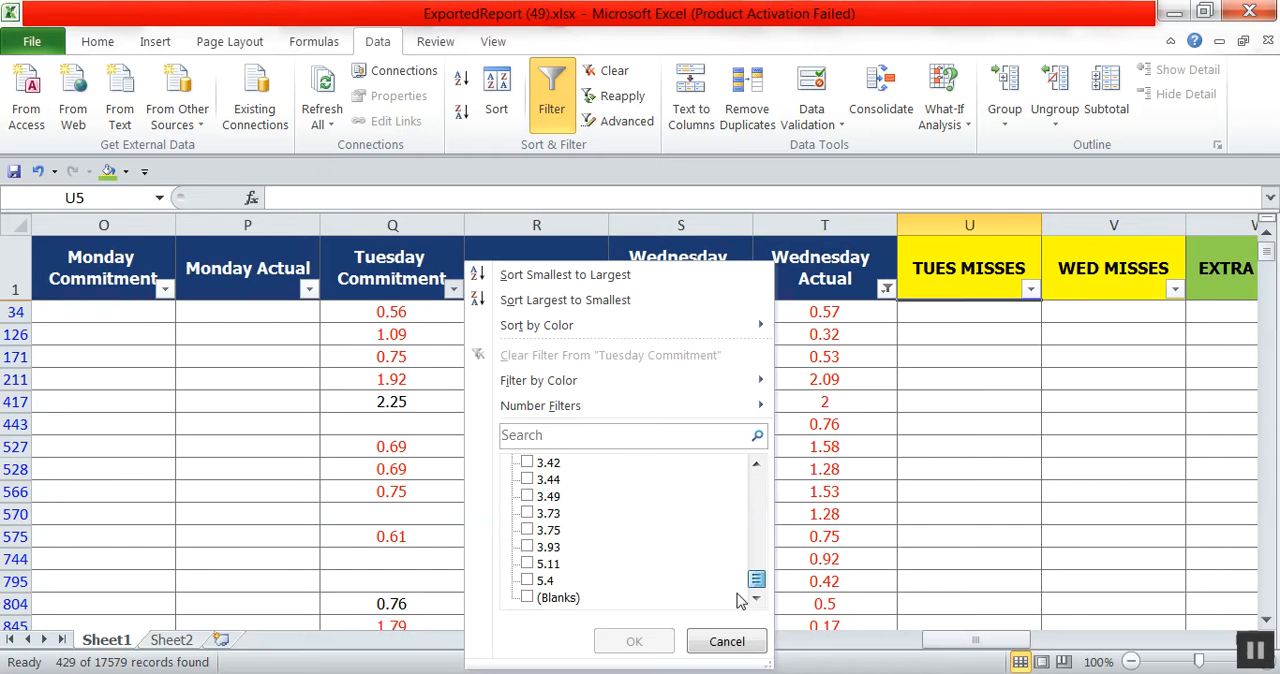
left_click(545, 603)
left_click(634, 641)
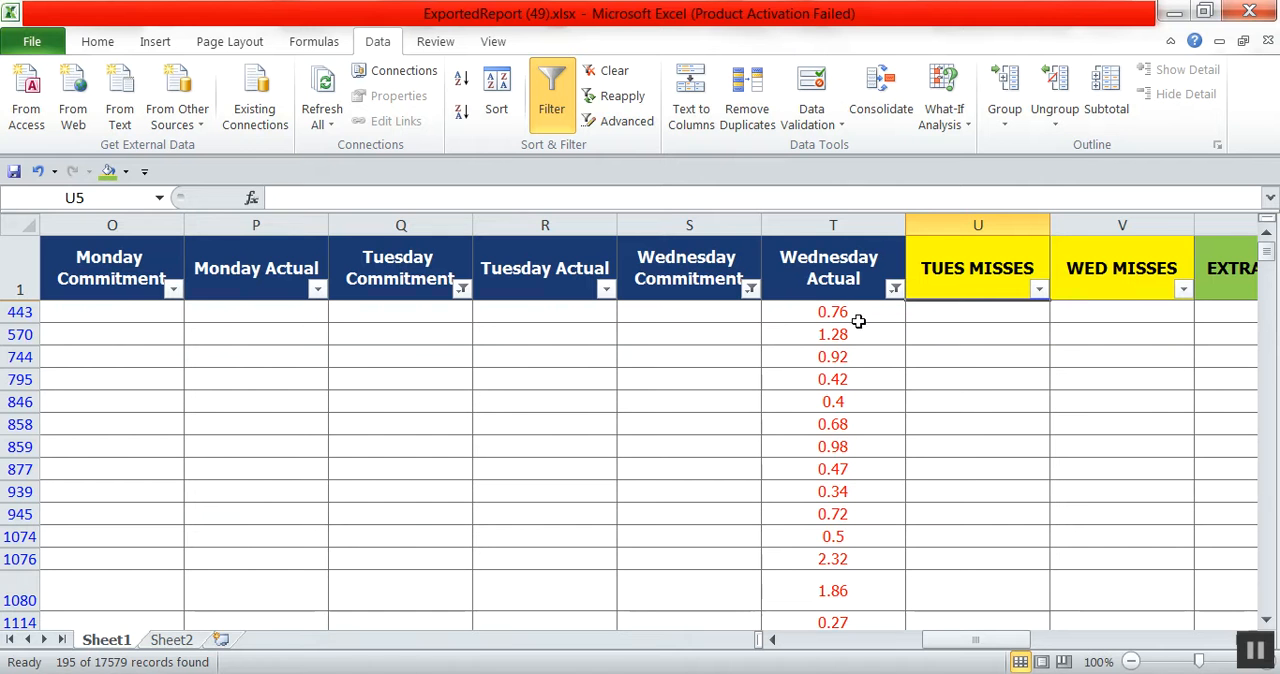
left_click_drag(831, 310, 727, 110)
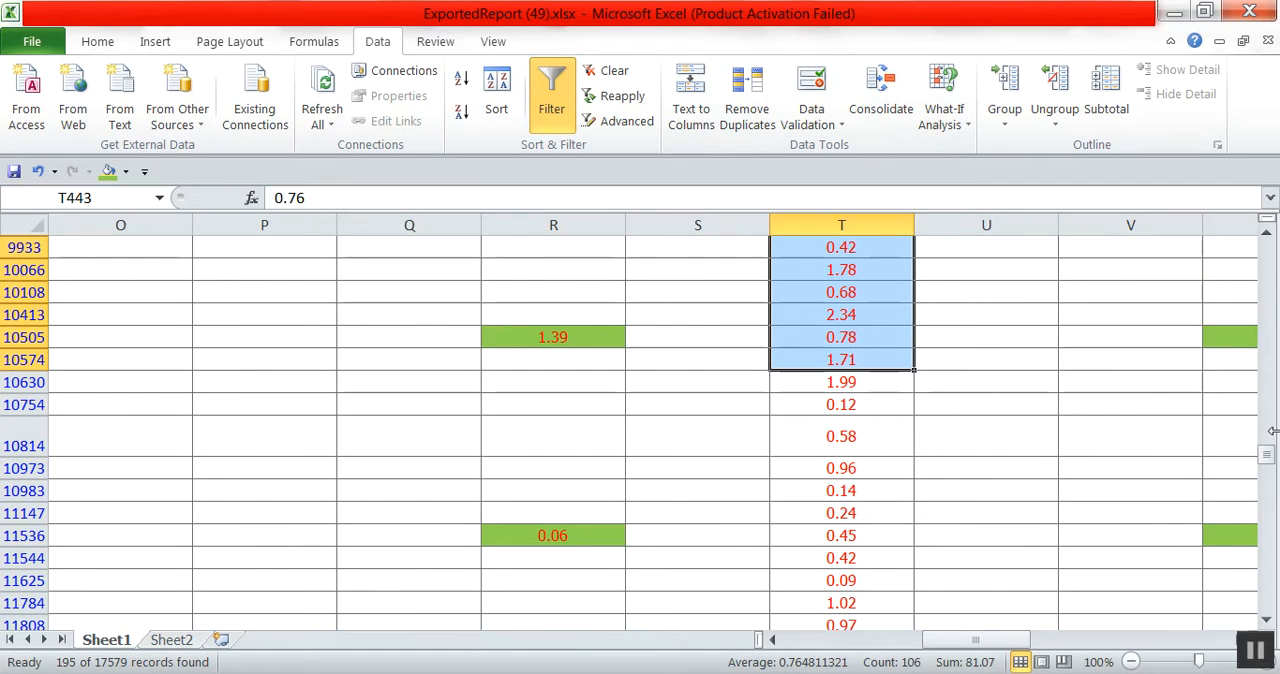
left_click_drag(1267, 458, 1267, 450)
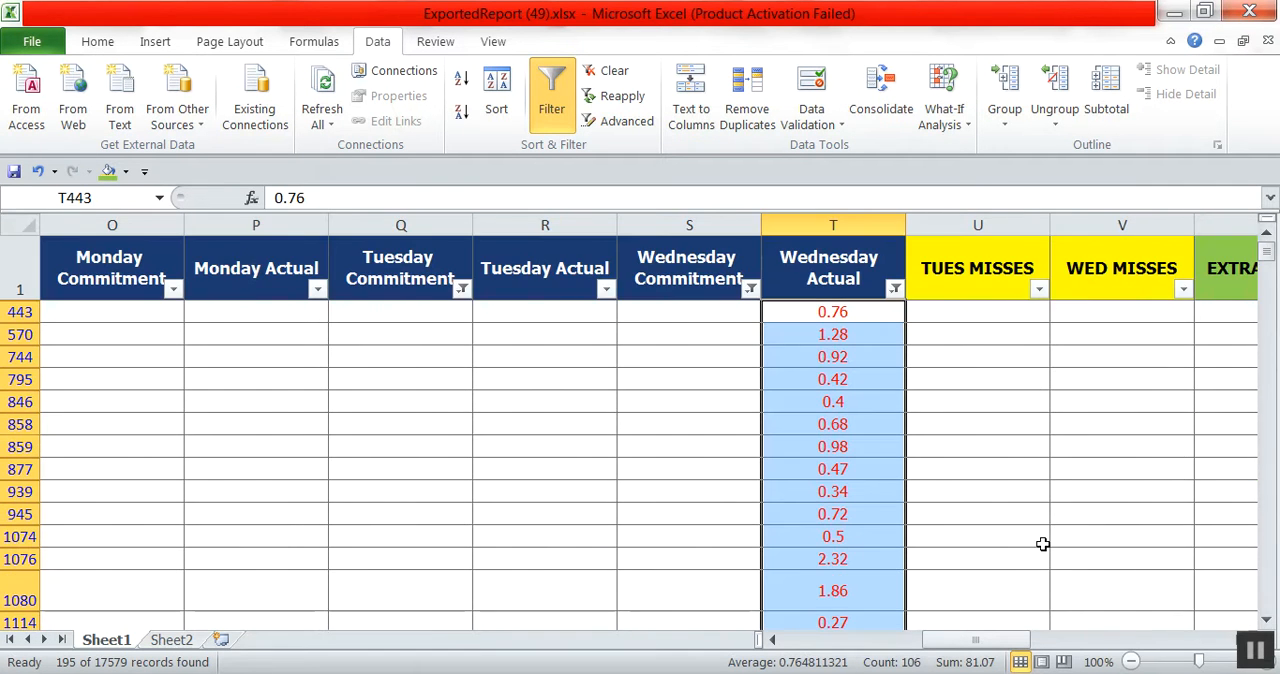
left_click(1028, 582)
Filter the Manager Hours column to show only the values 0, 0.01, 0.03 and 0.04.
left_click_drag(1002, 643, 1190, 648)
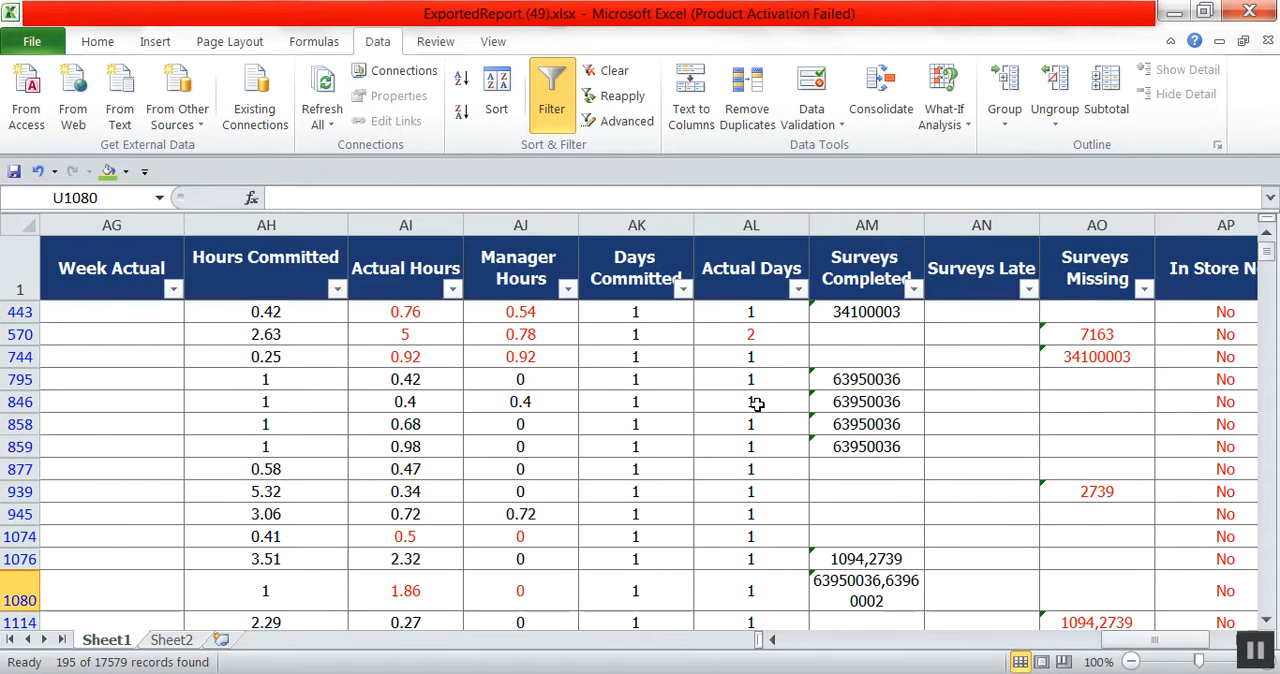
left_click(567, 289)
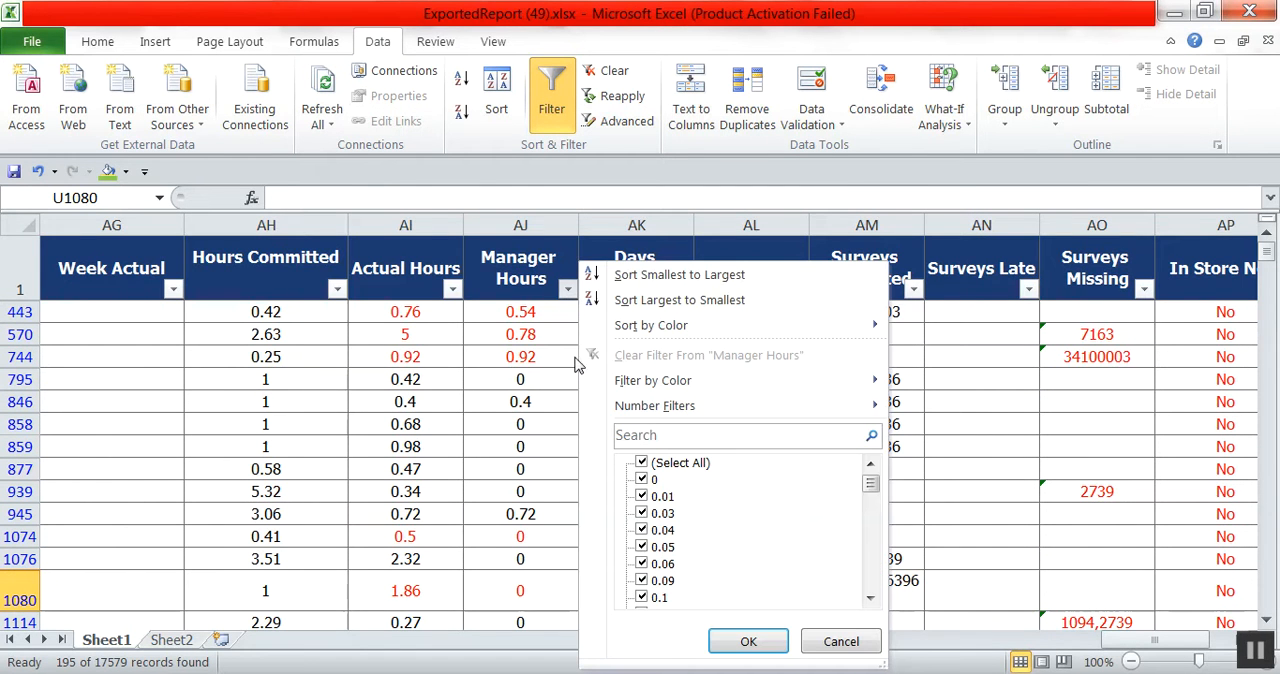
left_click(655, 468)
left_click(642, 480)
left_click(652, 497)
left_click(660, 514)
left_click(663, 531)
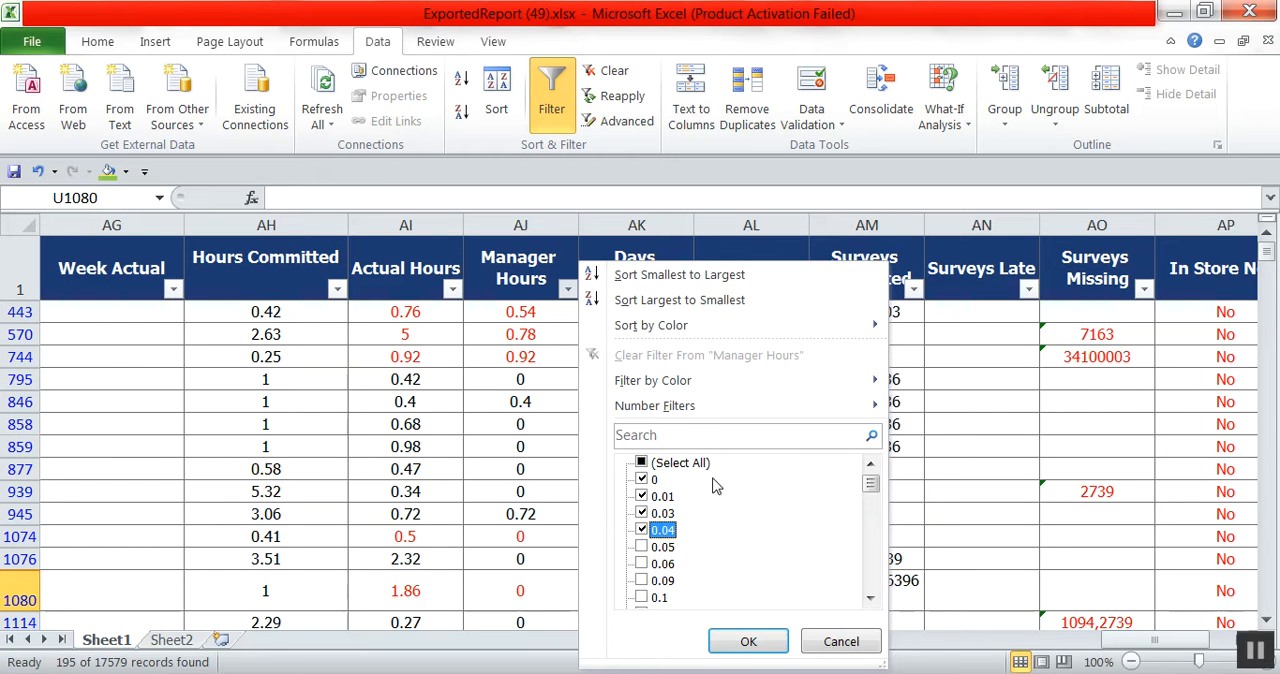
left_click(762, 643)
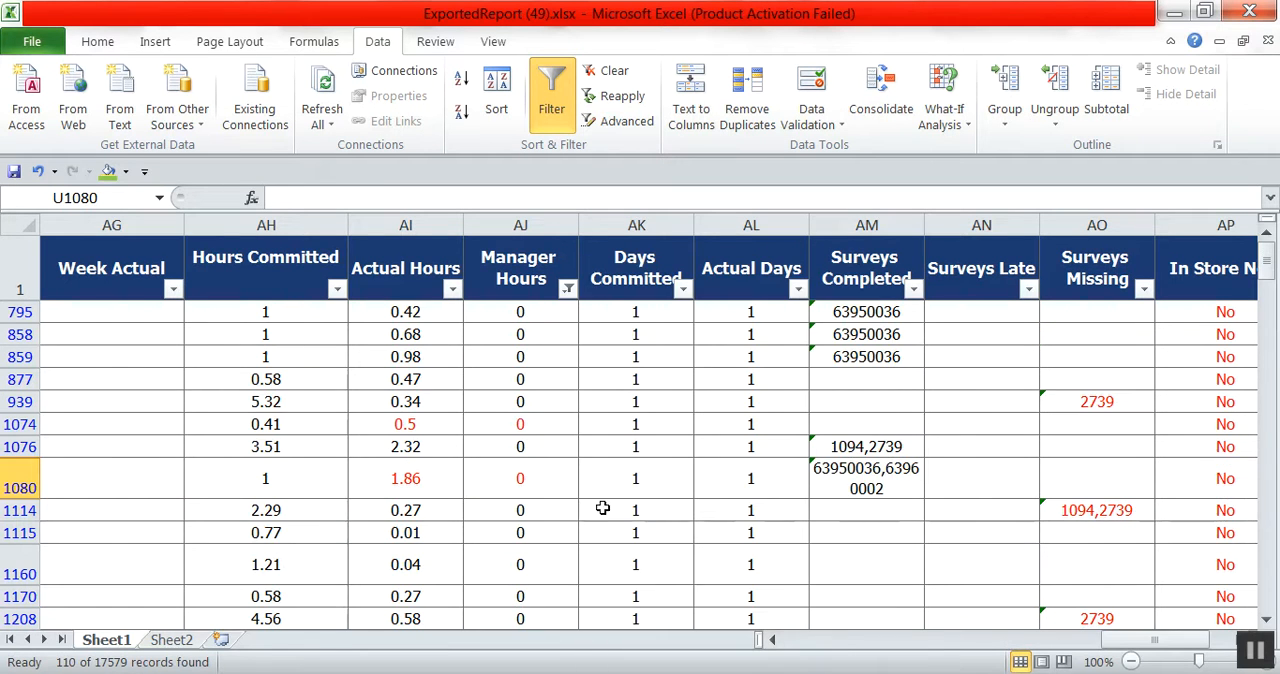
Fill all the filtered Wednesday Actual values with light green.
left_click_drag(1147, 648, 957, 648)
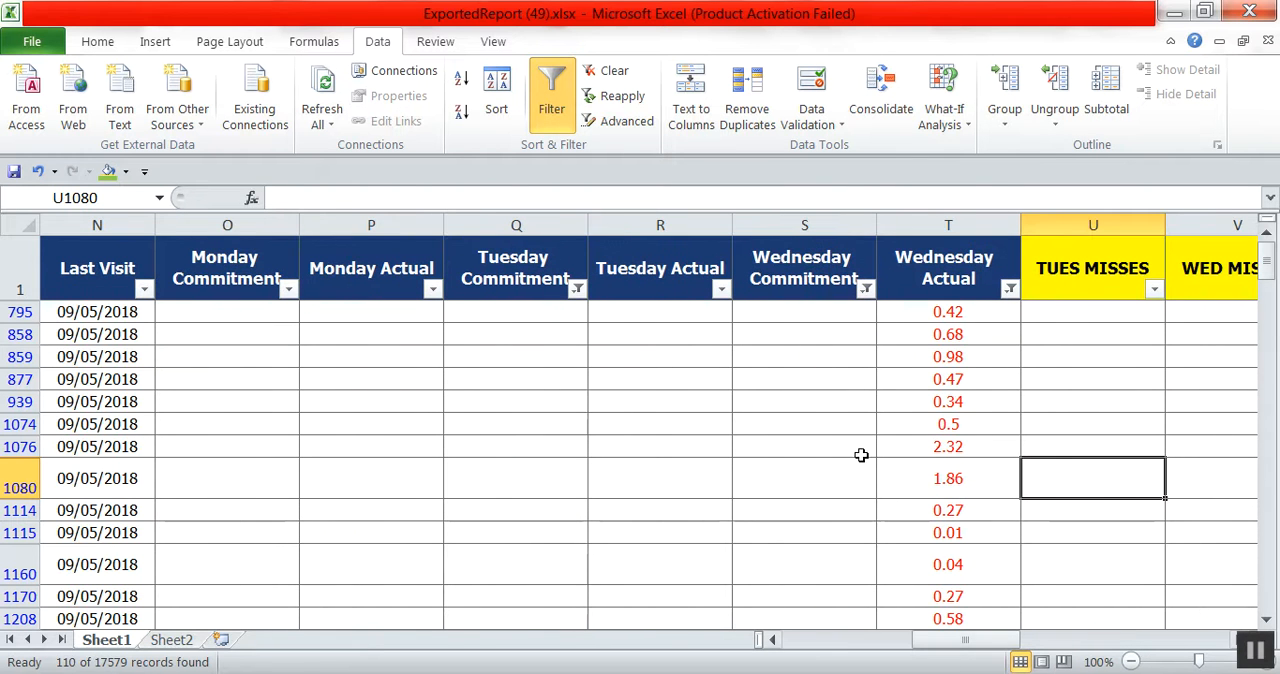
left_click(950, 314)
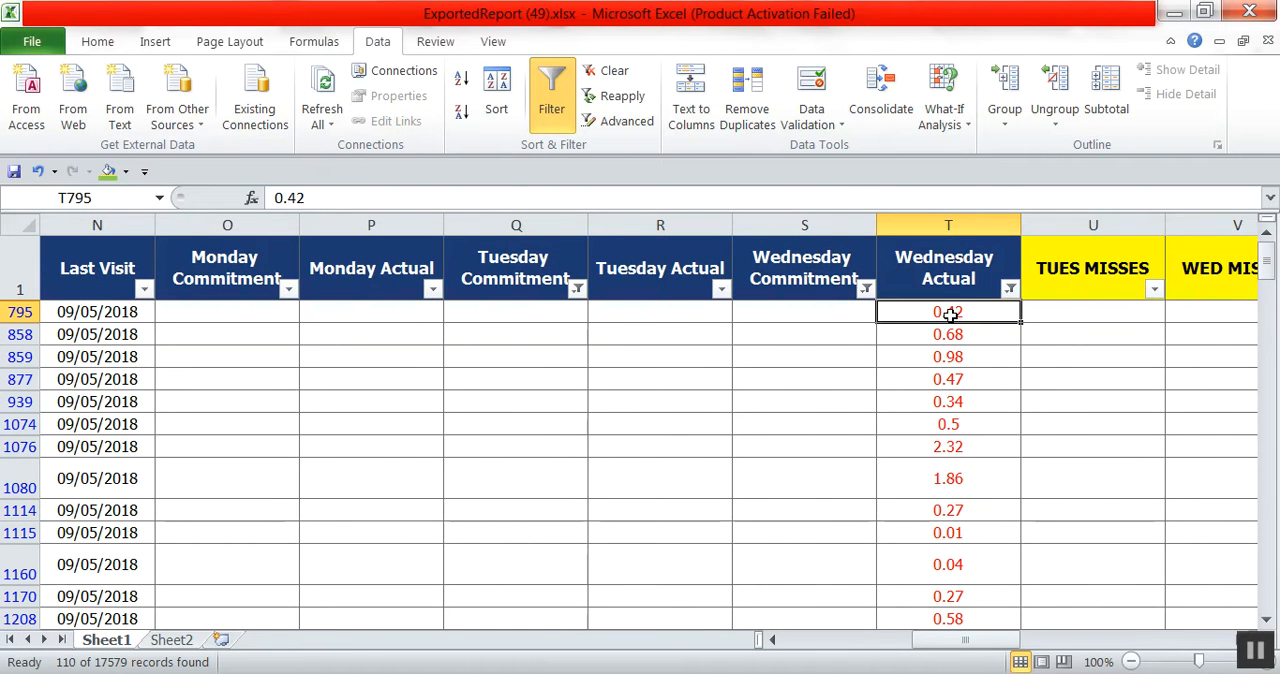
mouse_move(950, 314)
left_mouse_down()
mouse_move(960, 612)
mouse_move(903, 489)
mouse_move(923, 29)
mouse_move(950, 312)
left_mouse_up()
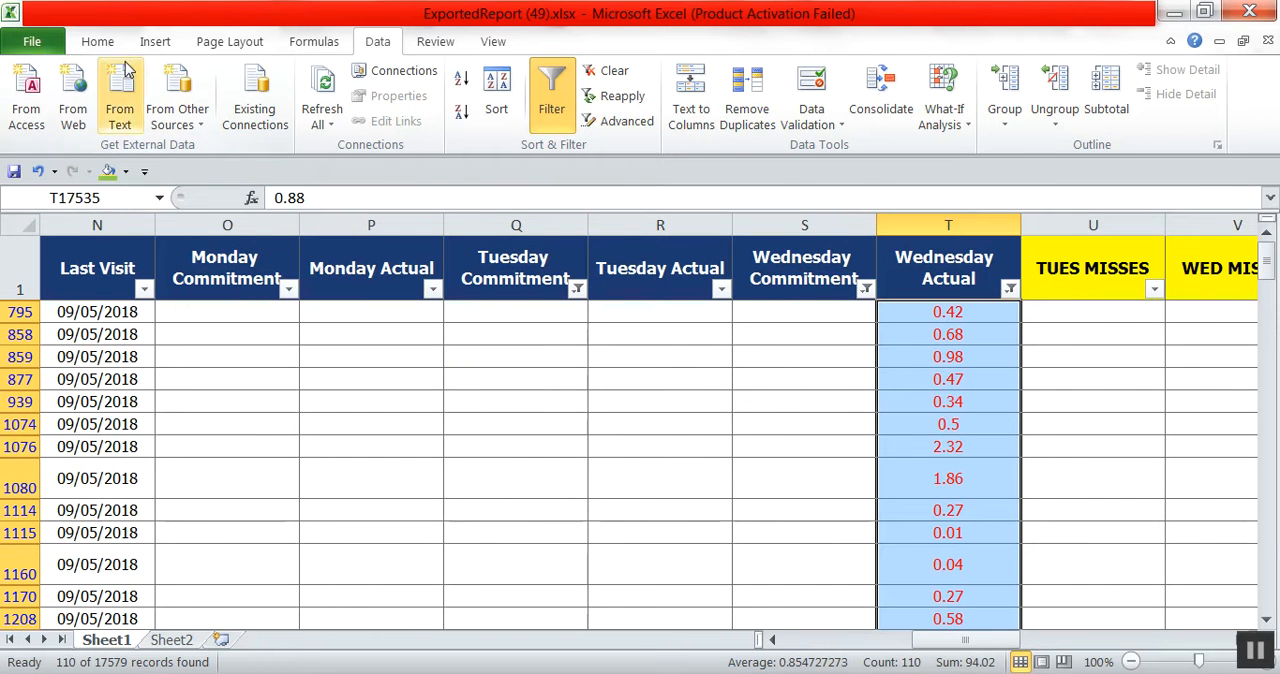
left_click(101, 41)
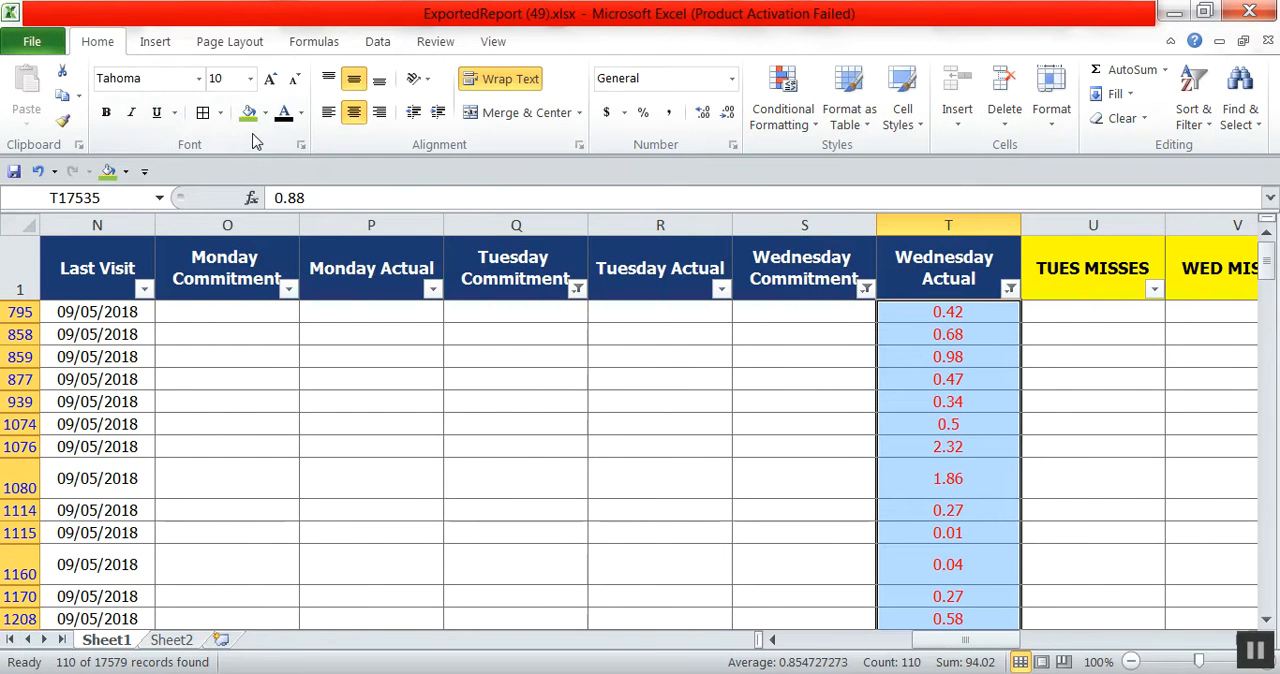
left_click(108, 170)
Fill the Division cells of all the filtered Wednesday extra-visit rows with light green, leaving out the header.
left_click_drag(966, 639, 836, 640)
left_click_drag(177, 409, 253, 3)
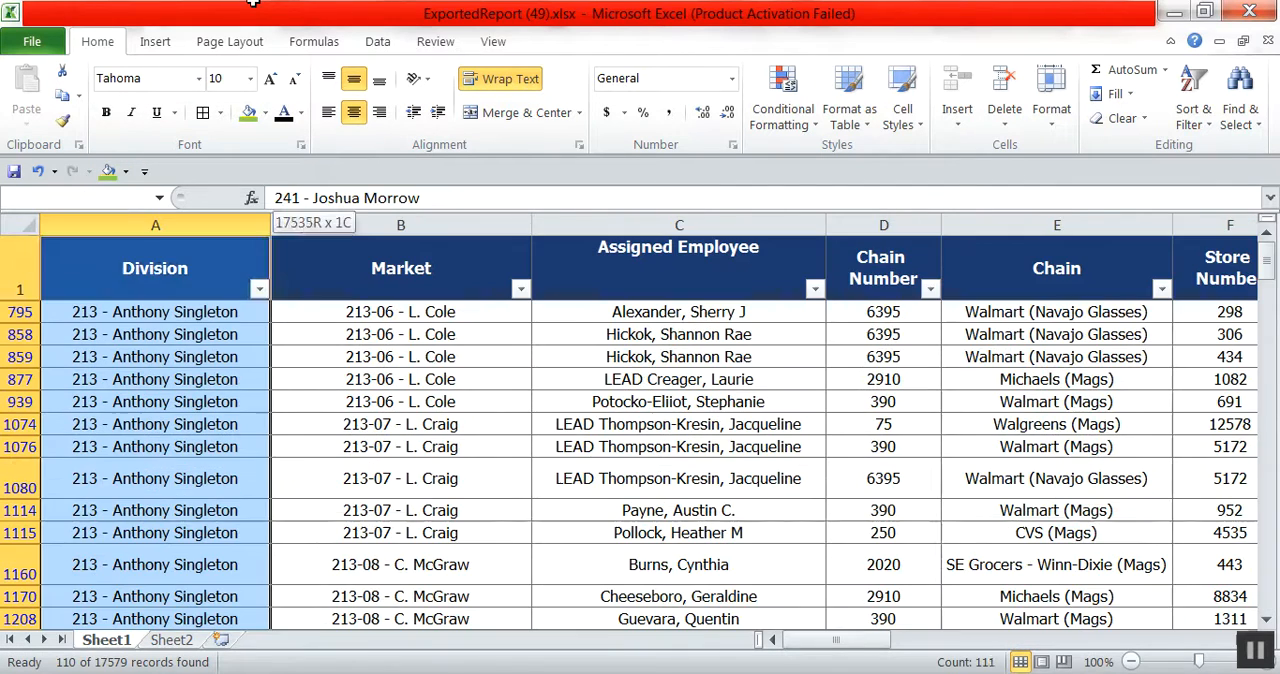
left_click_drag(94, 300, 94, 300)
left_click(108, 170)
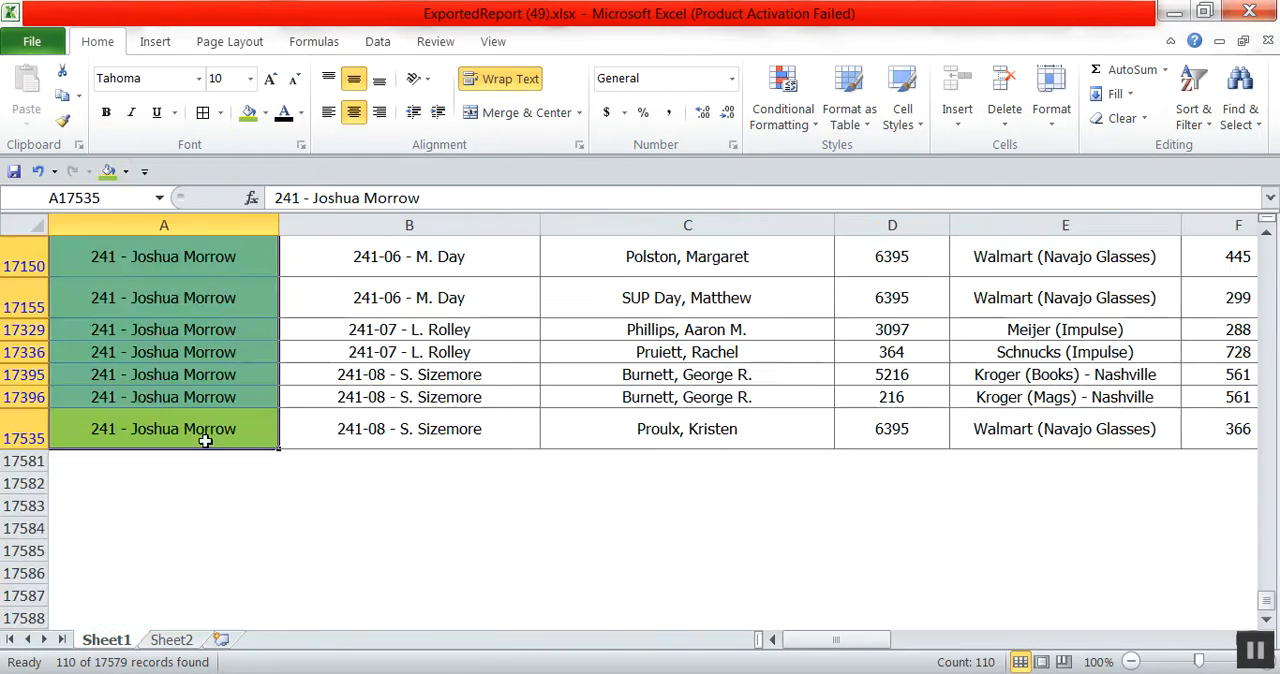
scroll(843, 578, "up", 14)
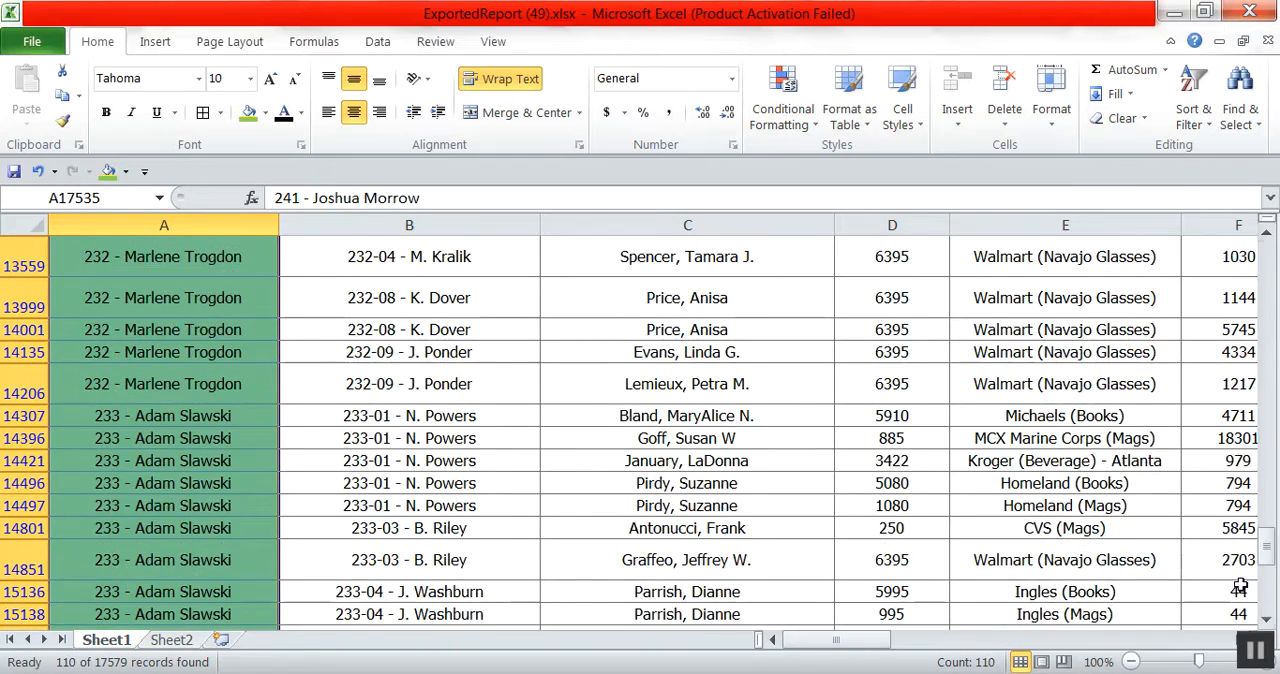
left_click_drag(1266, 580, 1210, 194)
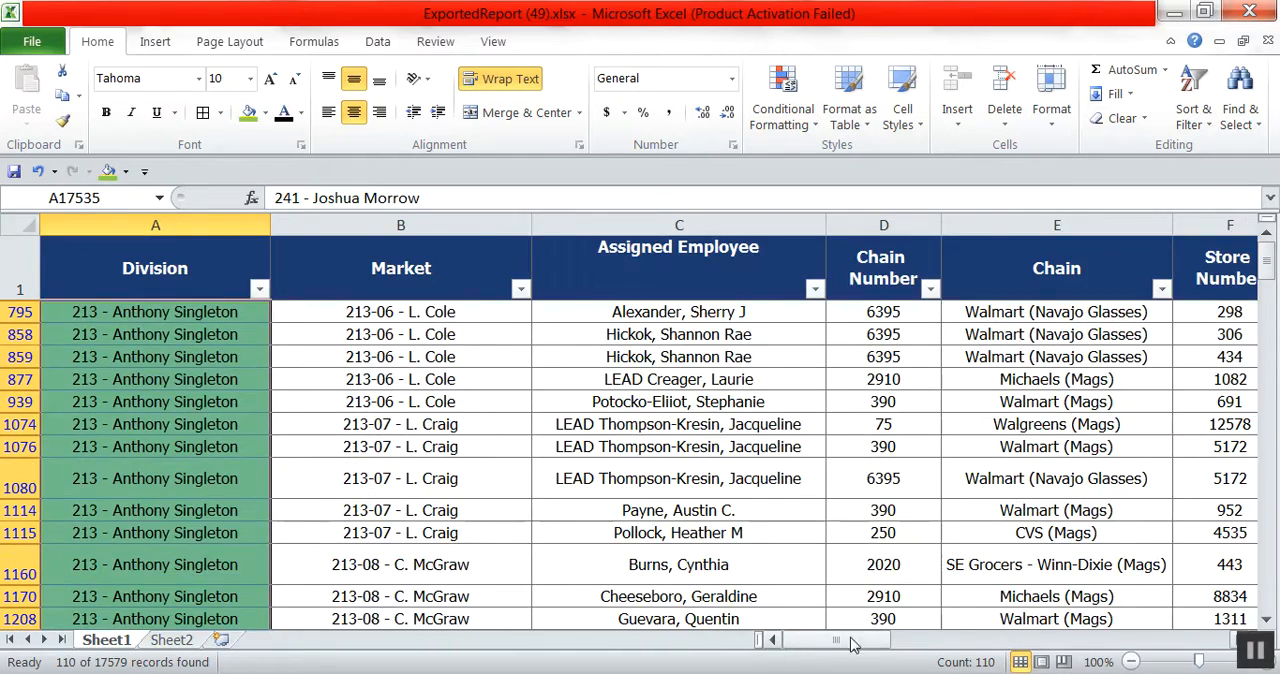
Enter 1 in the EXTRA VISITS column for row 795 and fill that cell light green.
left_click_drag(845, 640, 1054, 652)
left_click(394, 318)
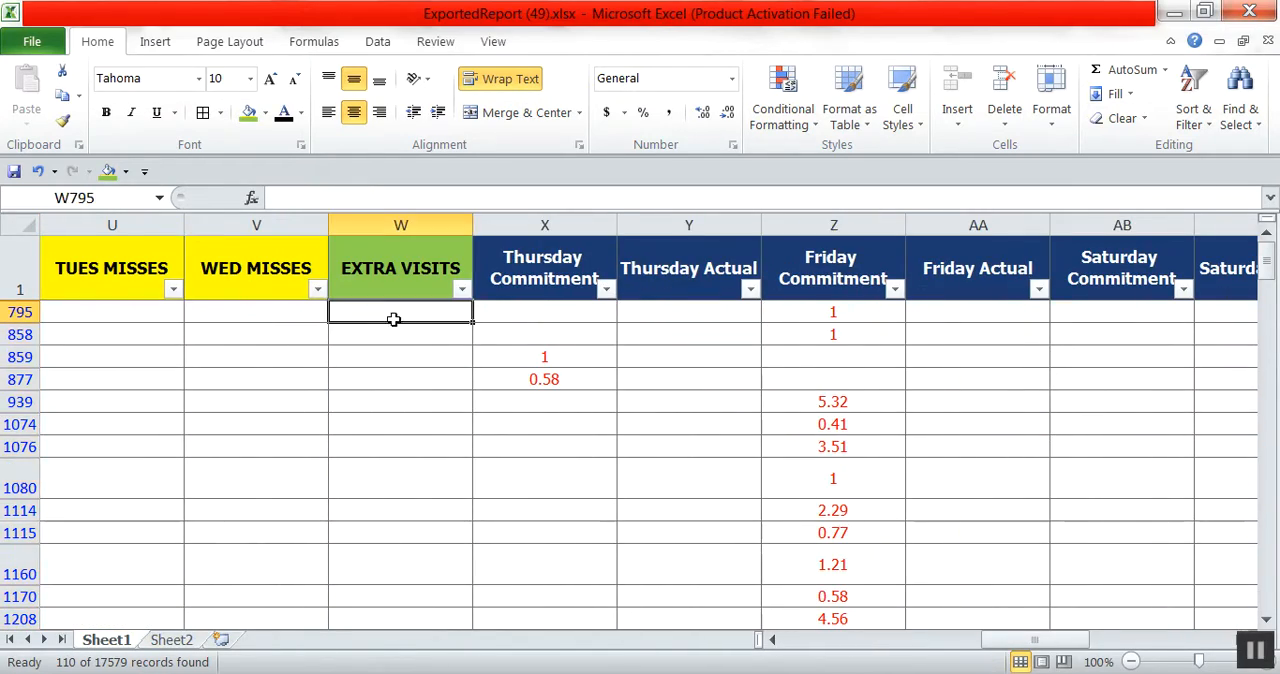
type("1")
left_click(443, 371)
left_click_drag(440, 326, 440, 320)
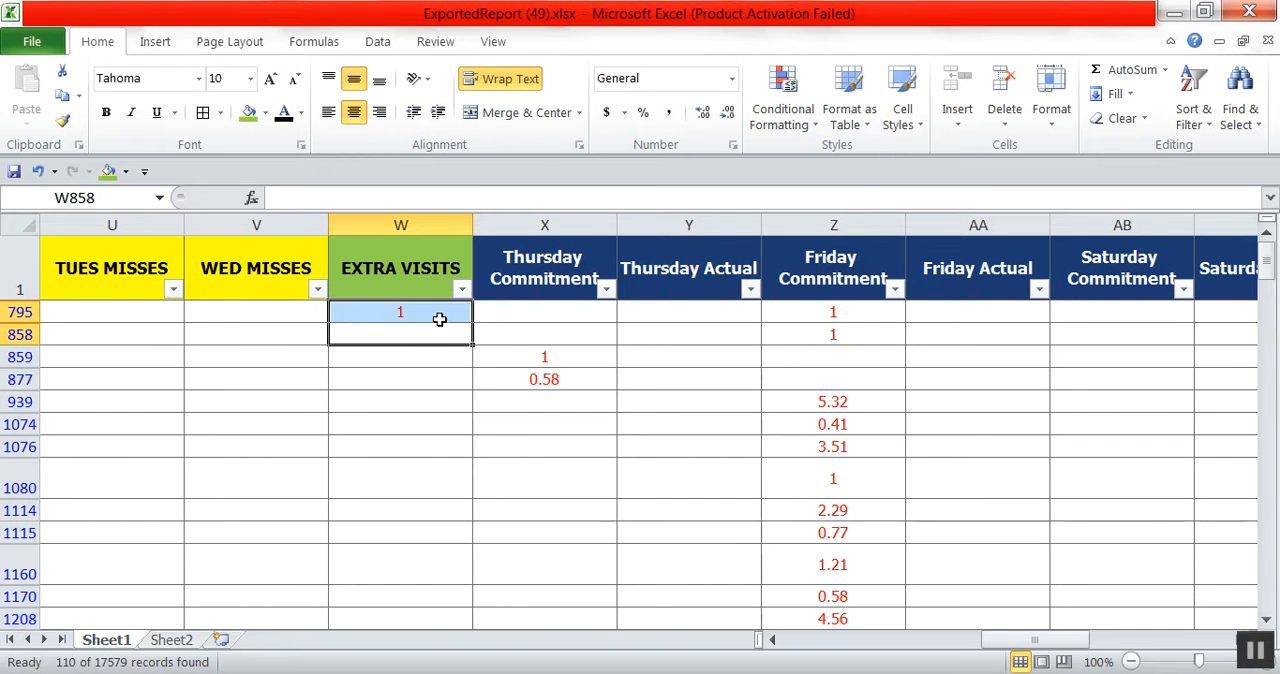
left_click(438, 315)
left_click(249, 112)
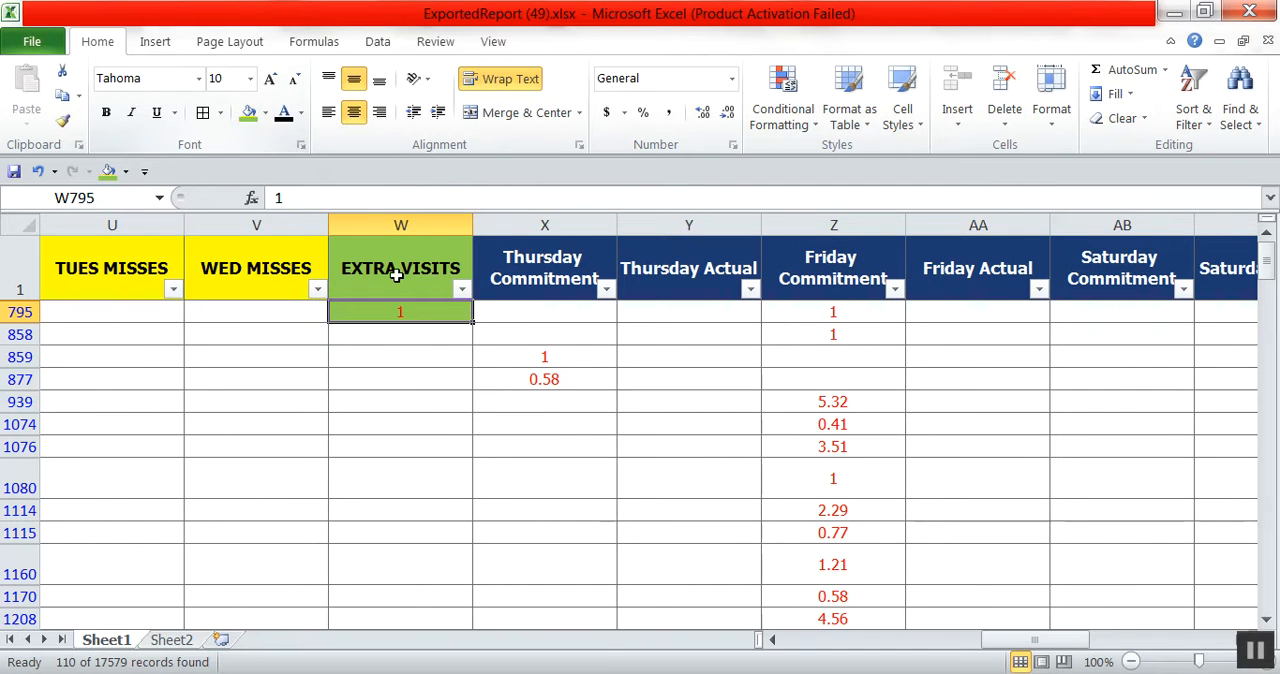
Copy the green 1 from row 795 to all remaining filtered rows of the EXTRA VISITS column.
right_click(392, 315)
left_click(440, 303)
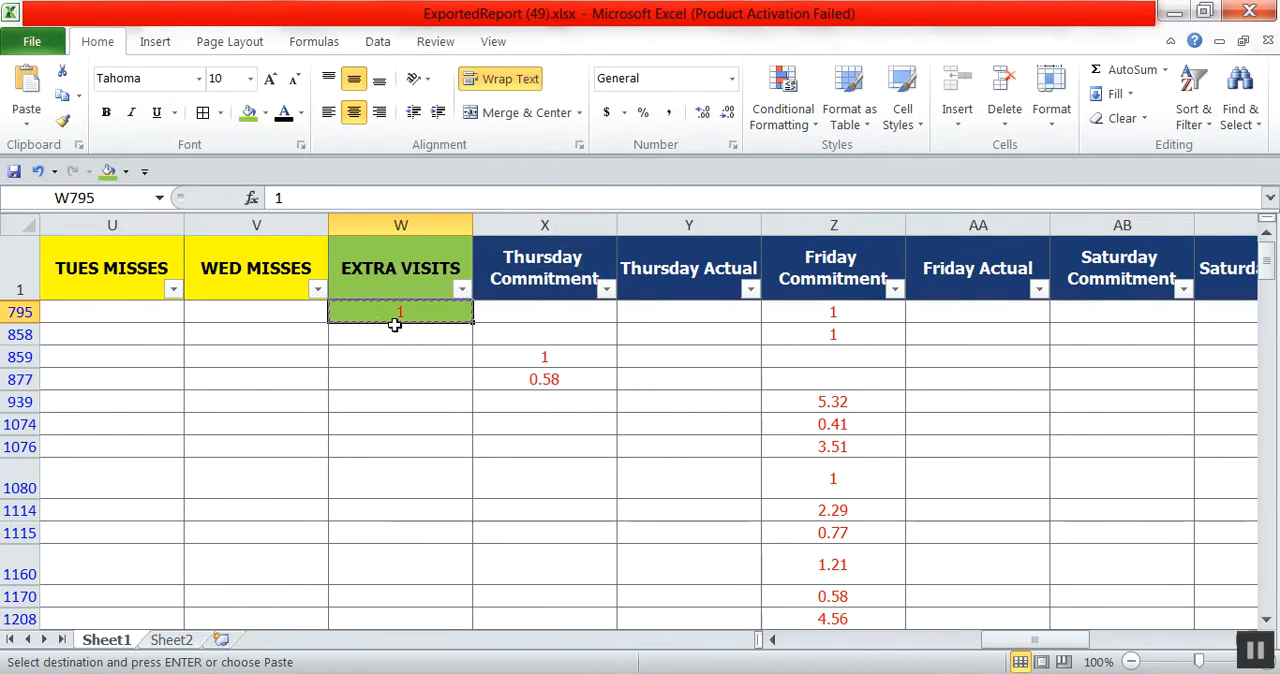
left_click(392, 335)
left_click_drag(389, 382, 406, 576)
right_click(406, 576)
left_click(451, 180)
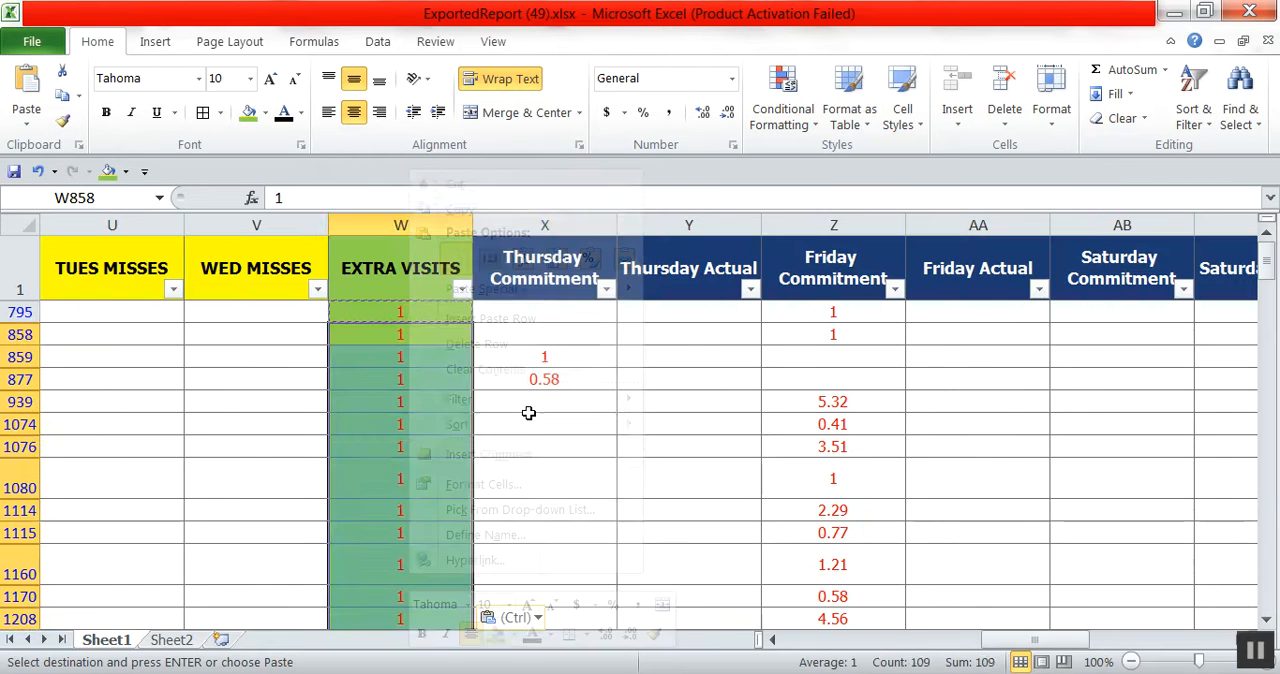
left_click(530, 422)
Remove the current filters and turn filtering back on for the whole of Sheet1.
left_click(377, 41)
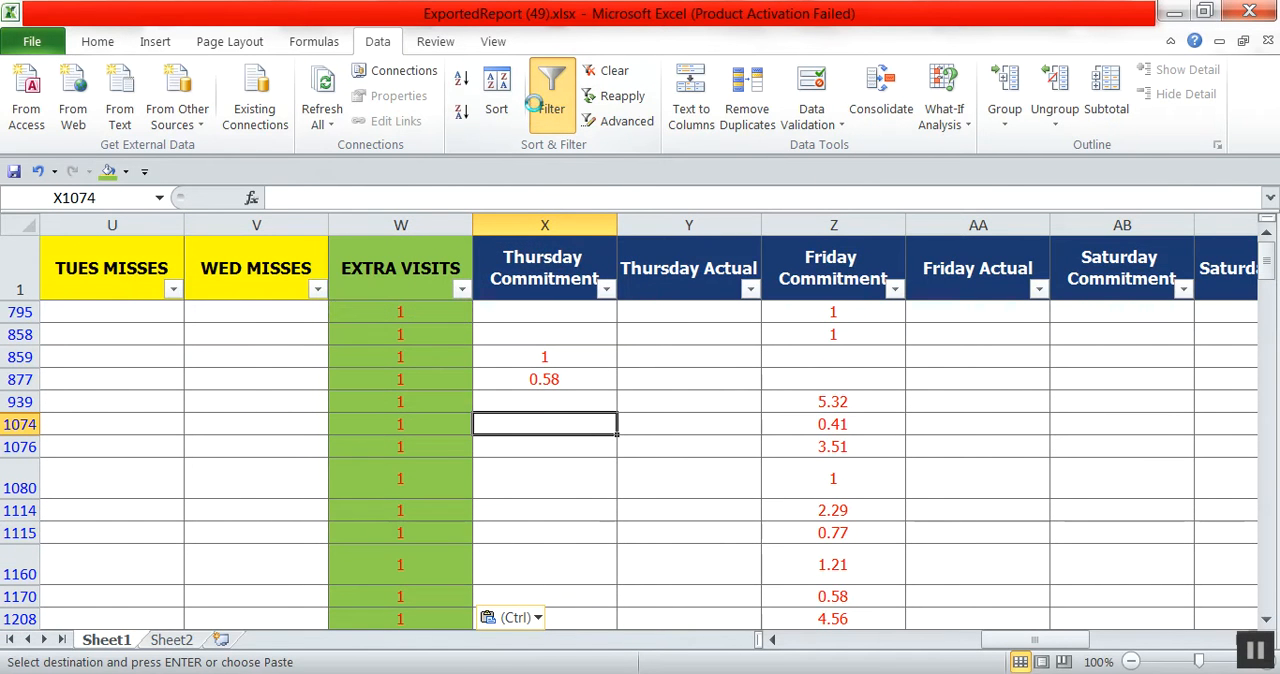
left_click(551, 95)
left_click(17, 222)
left_click(551, 95)
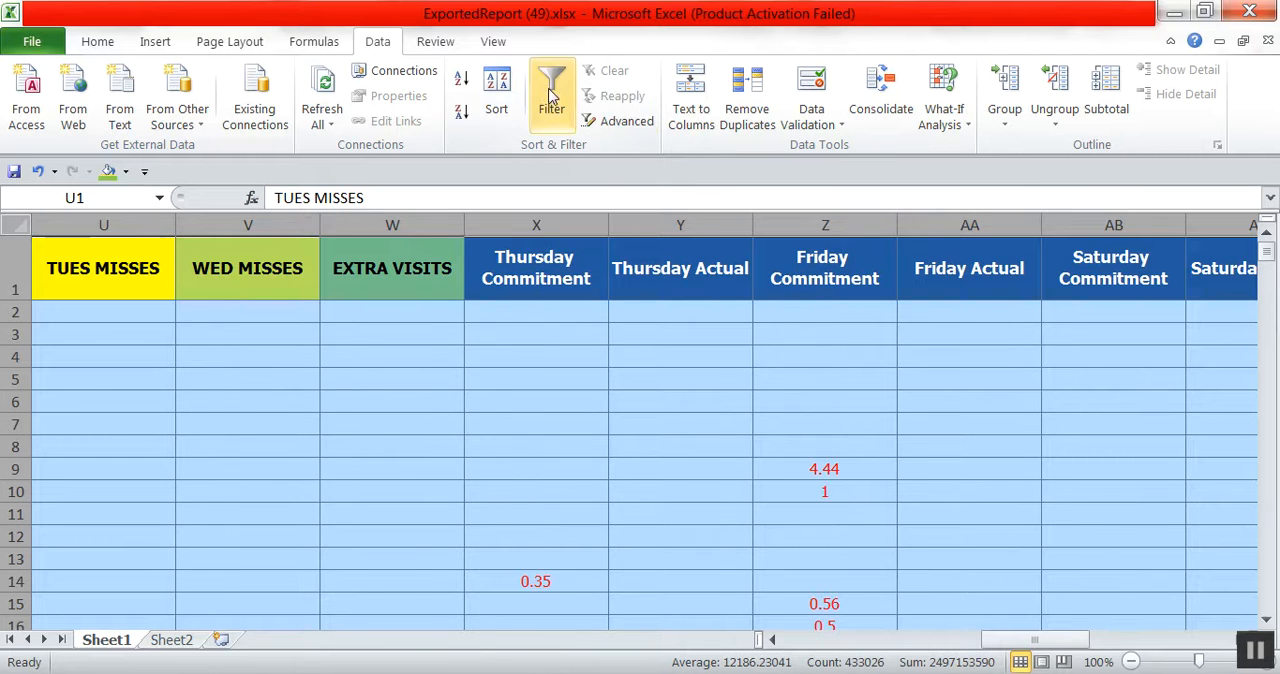
left_click(643, 430)
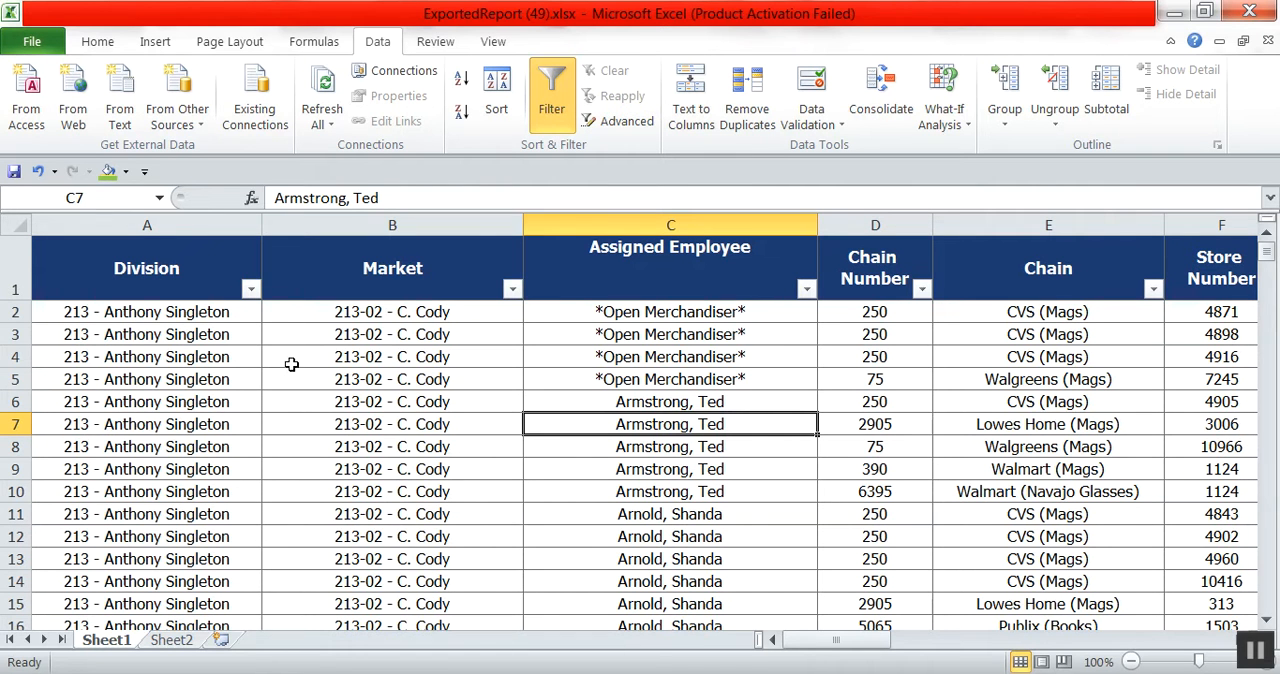
Filter the Division column by colour to show only the rows with no fill.
left_click(251, 290)
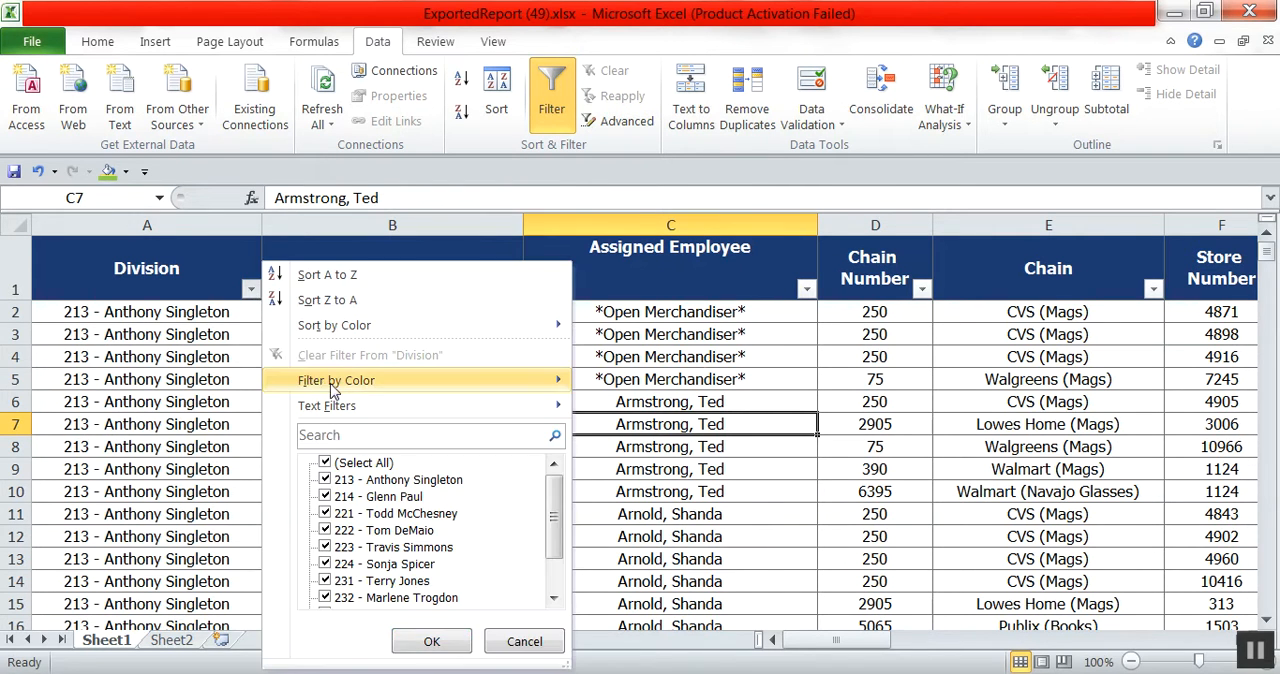
mouse_move(463, 404)
mouse_move(477, 381)
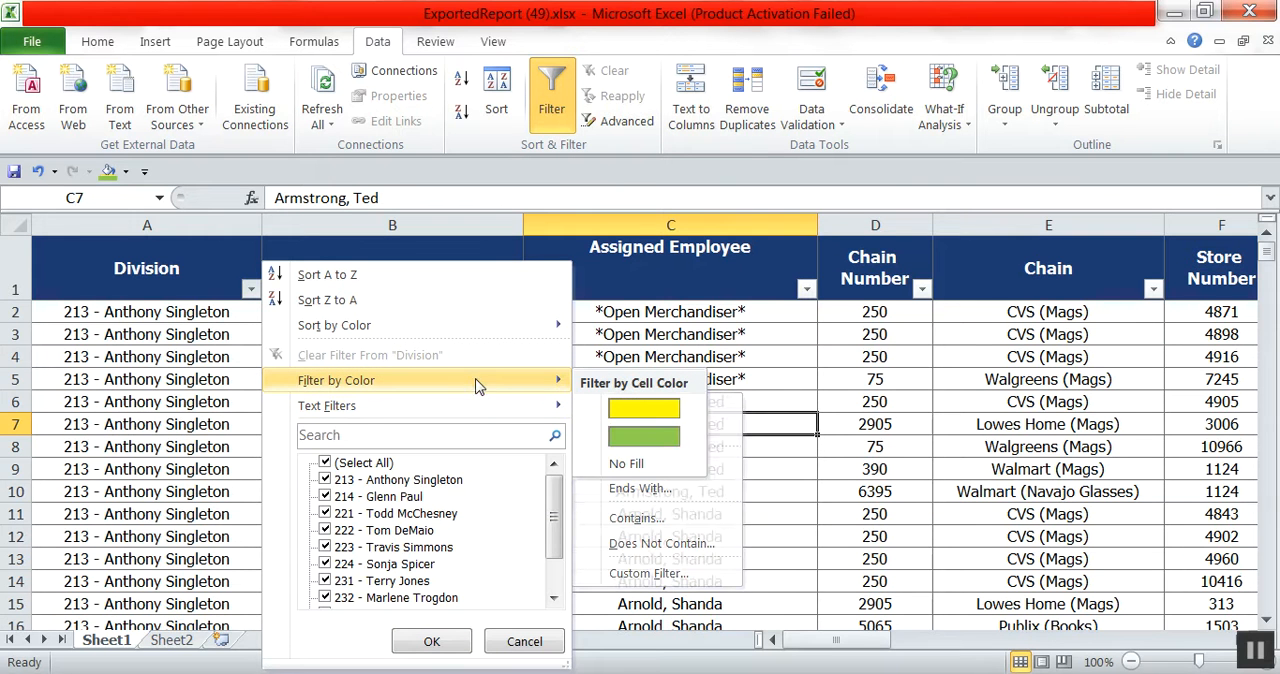
left_click(627, 464)
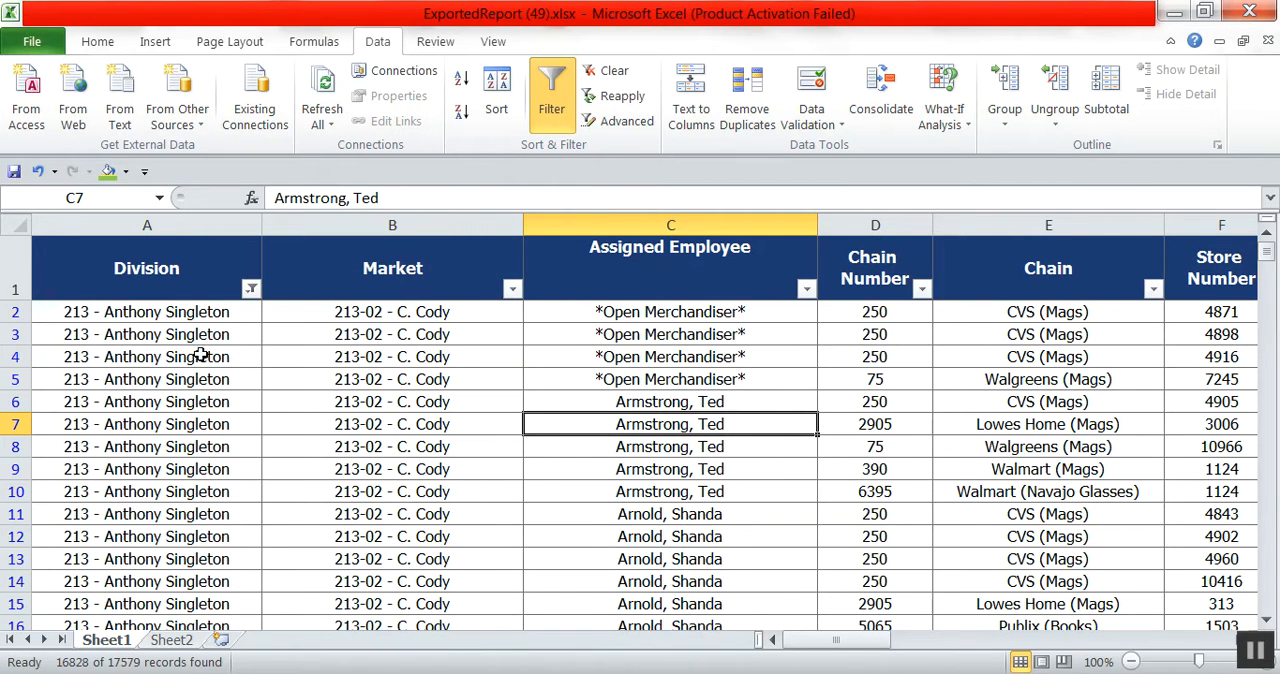
Delete all the filtered rows without fill, from row 2 down to the last record.
left_click(18, 312)
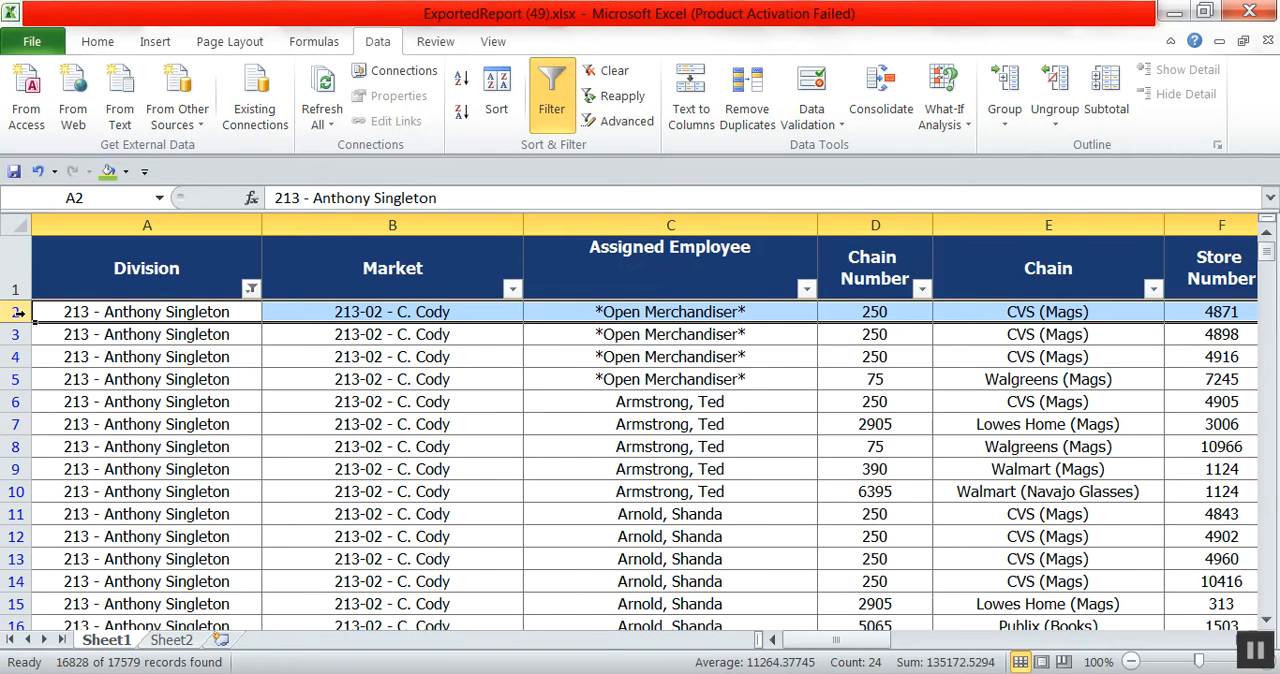
key("End")
key("shift+Down")
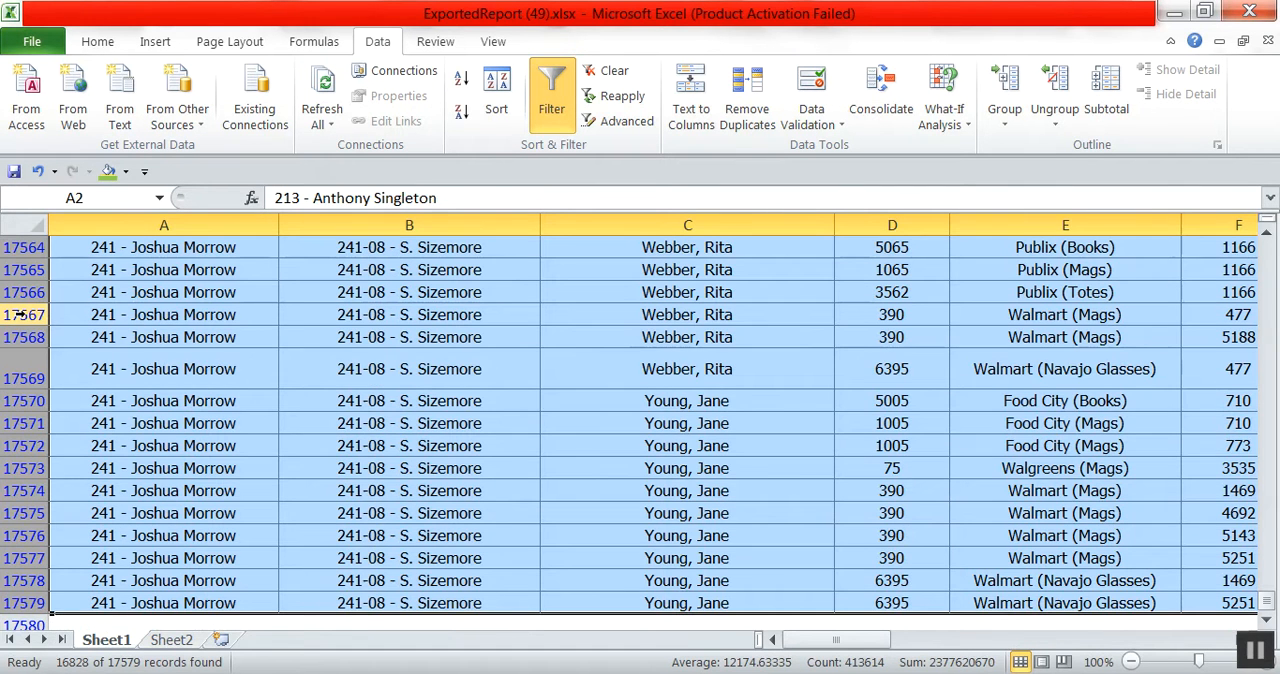
right_click(213, 377)
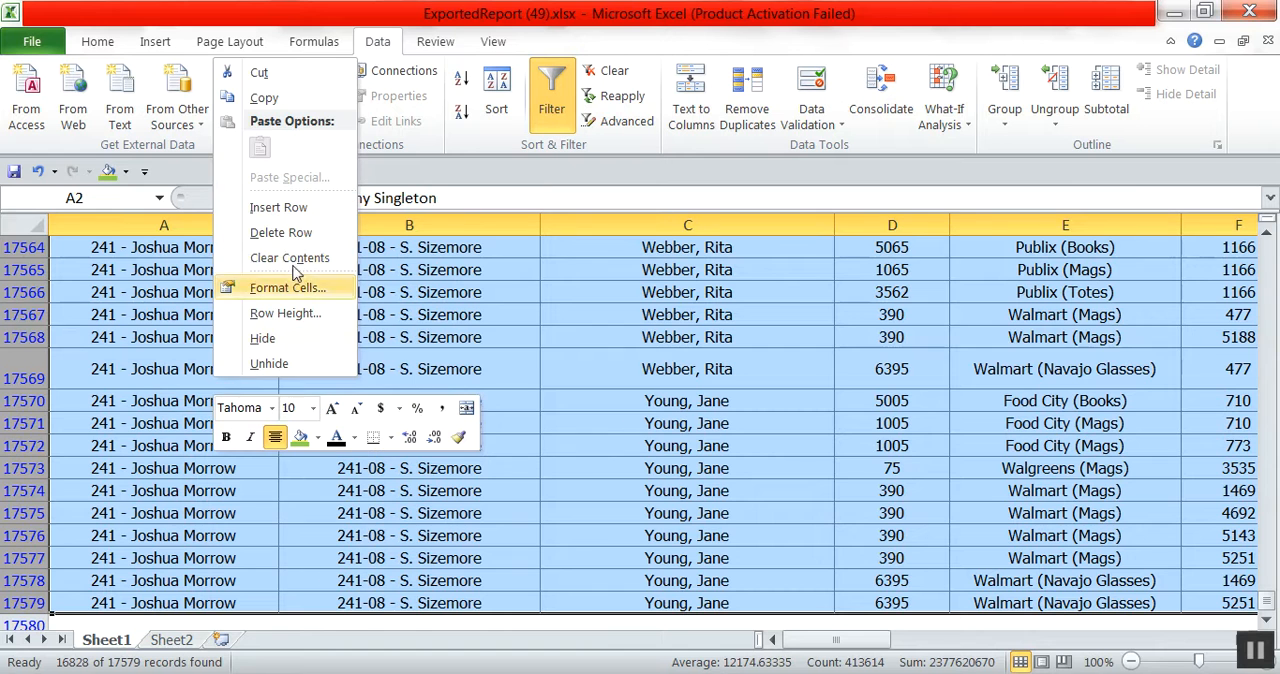
left_click(281, 233)
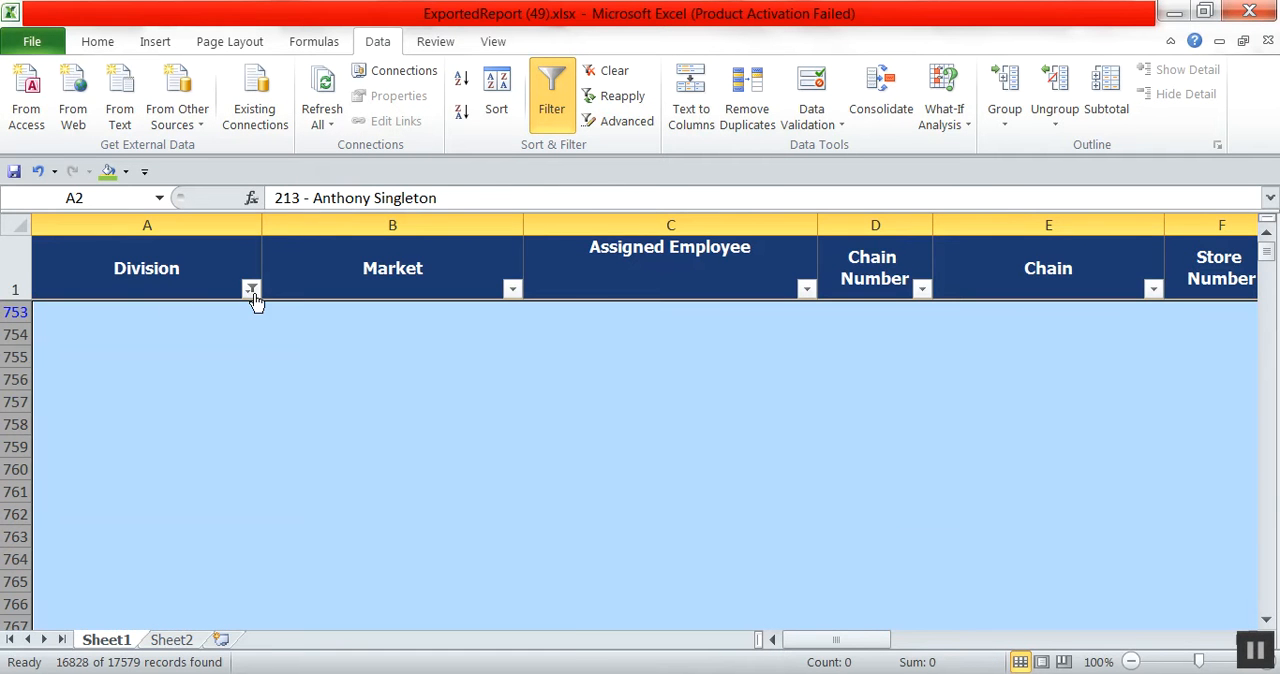
Reset the Division filter to Select All so that every remaining row is shown.
left_click(251, 289)
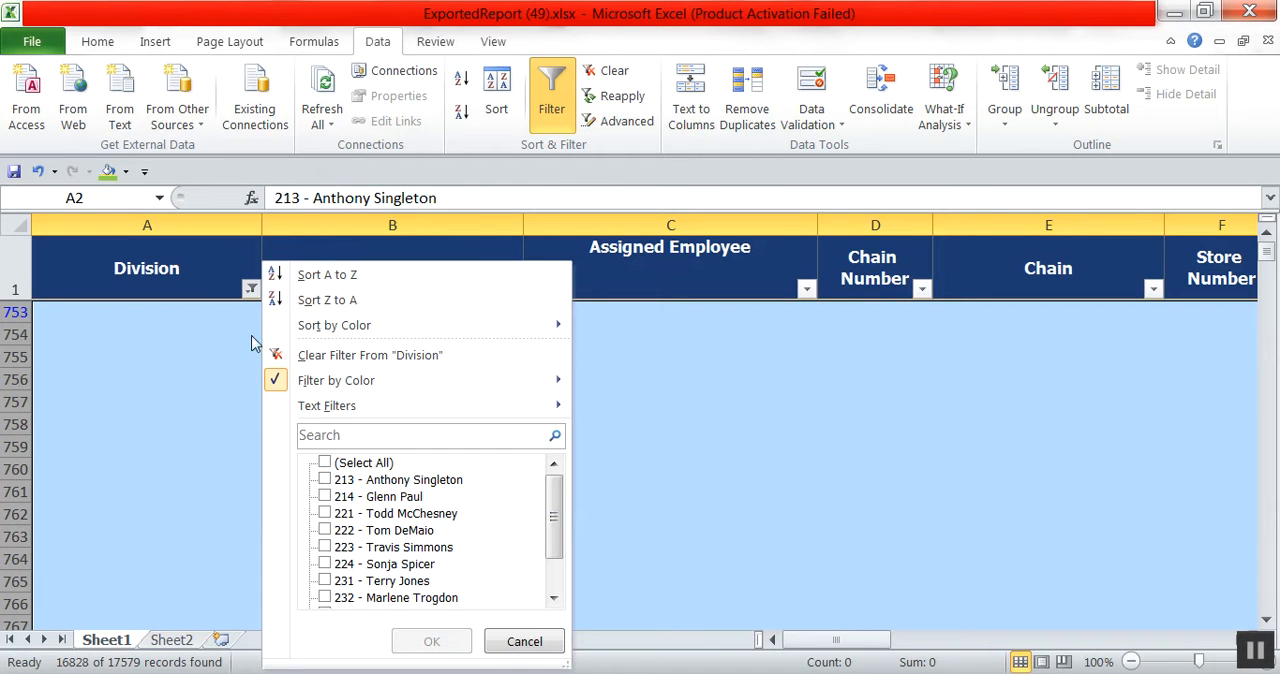
left_click(326, 463)
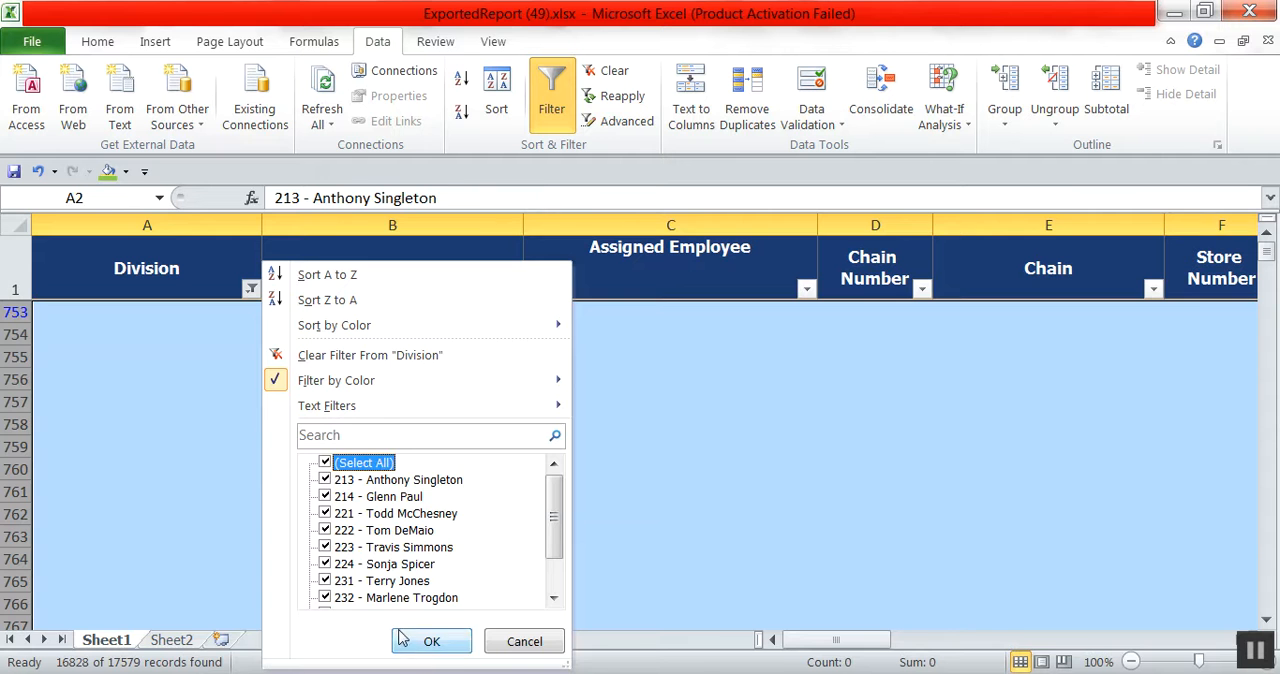
left_click(432, 641)
left_click(468, 480)
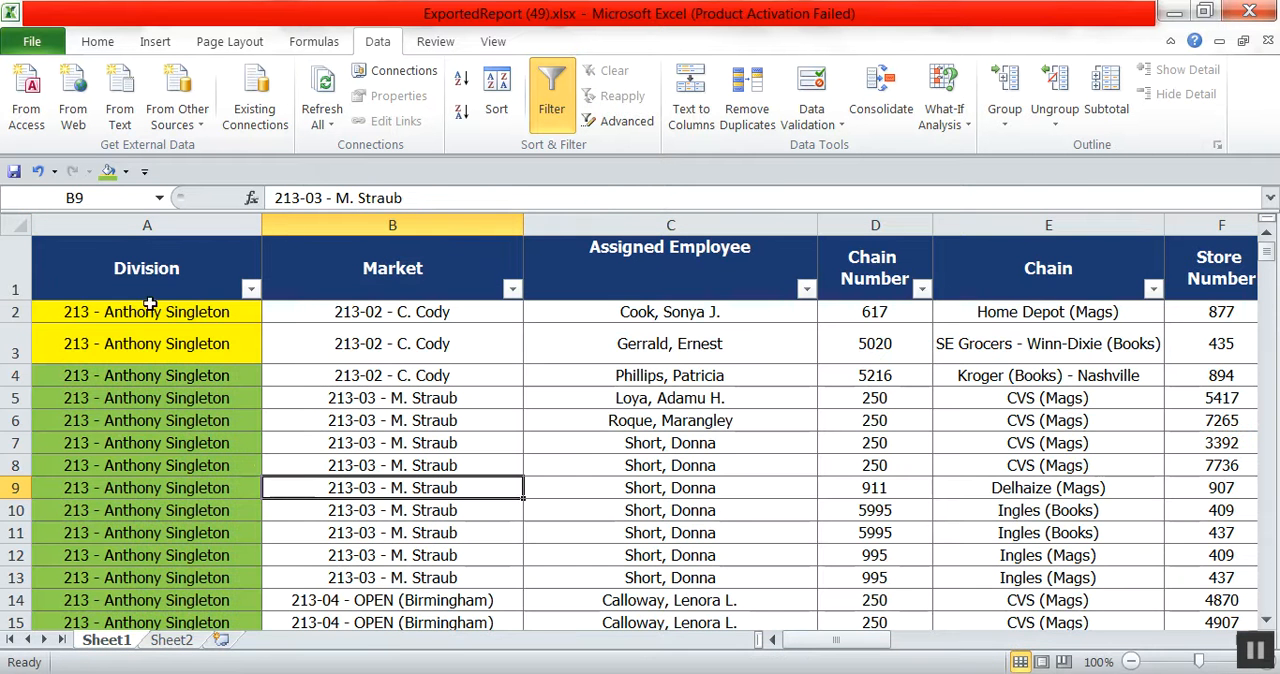
Sort the whole sheet by Division cell colour with yellow on top, keeping the Market and Assigned Employee levels, and check the resulting order.
left_click(15, 224)
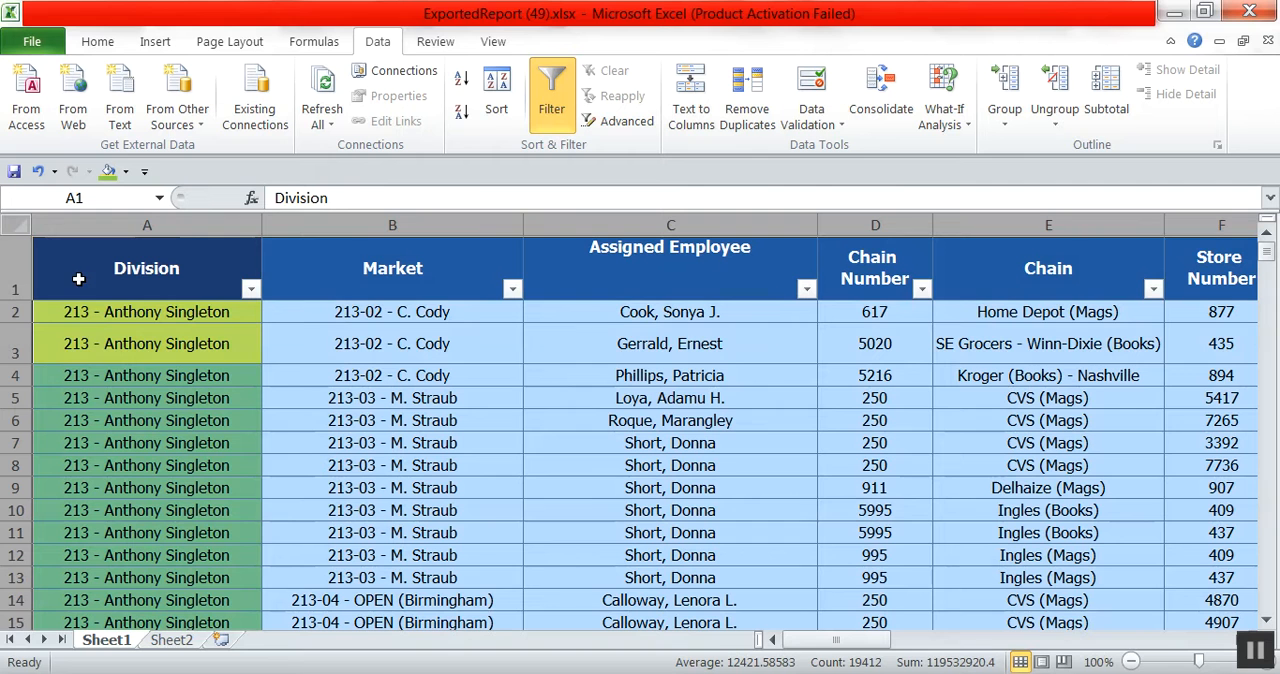
left_click(499, 104)
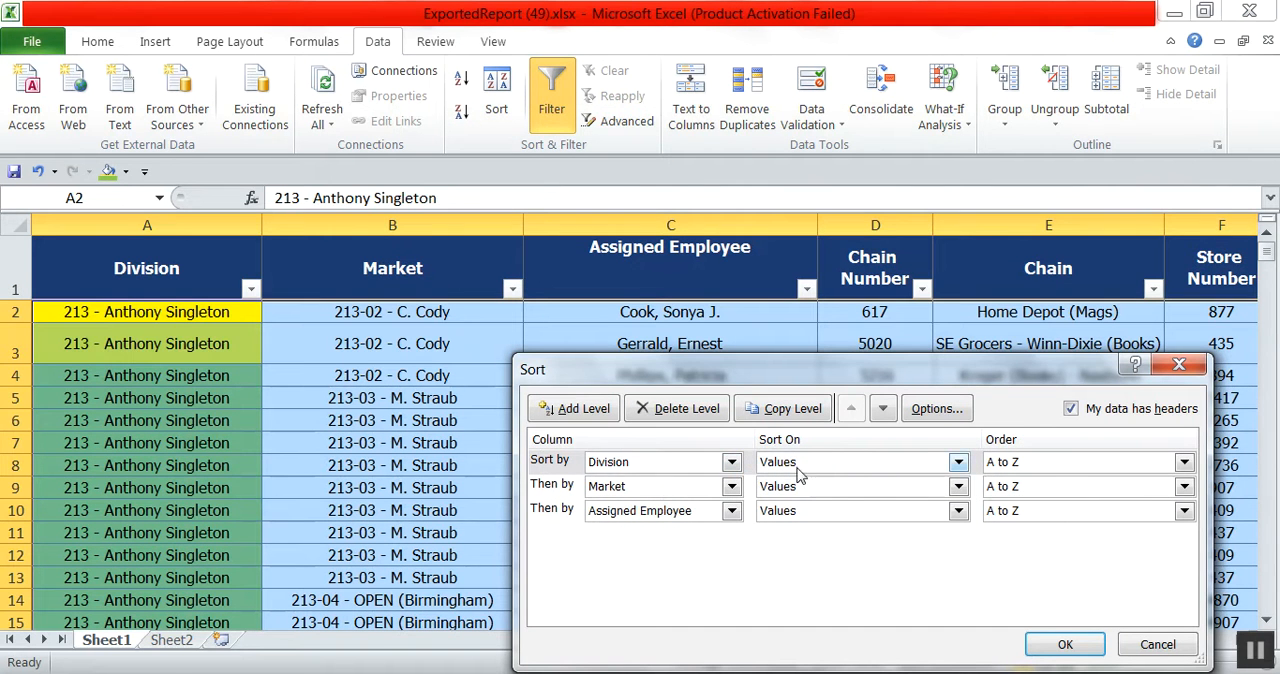
left_click(958, 463)
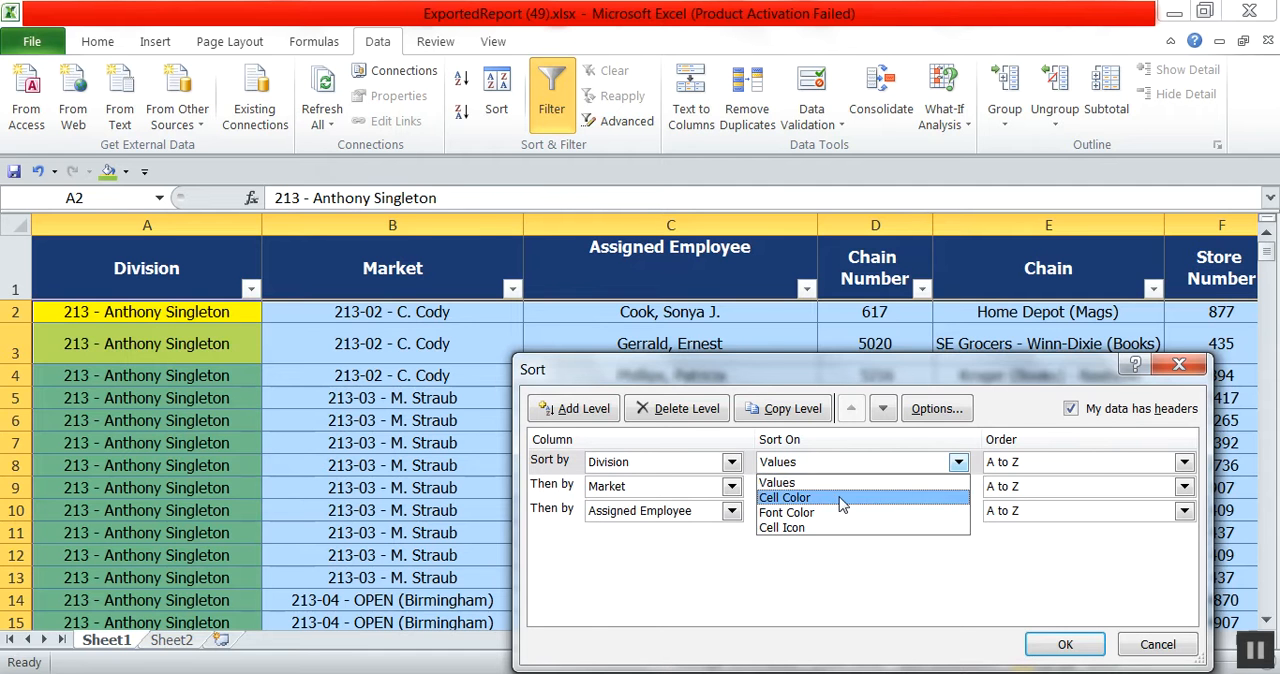
left_click(832, 498)
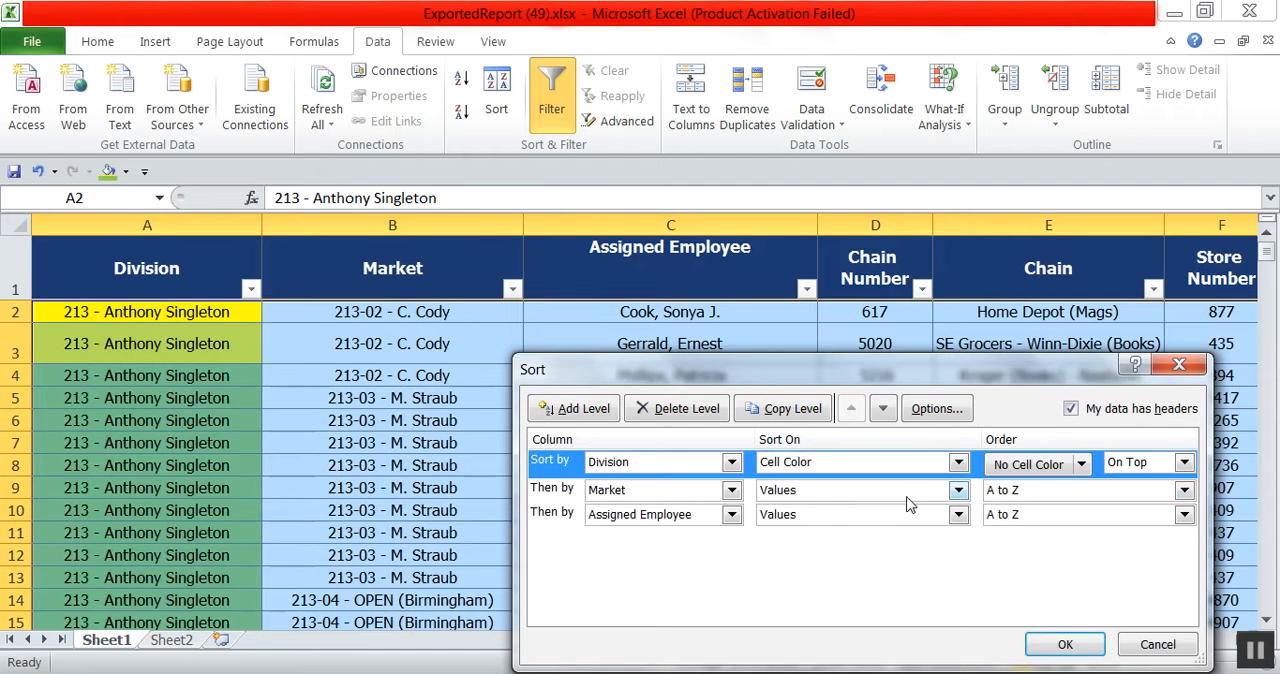
left_click(1082, 465)
left_click(1030, 523)
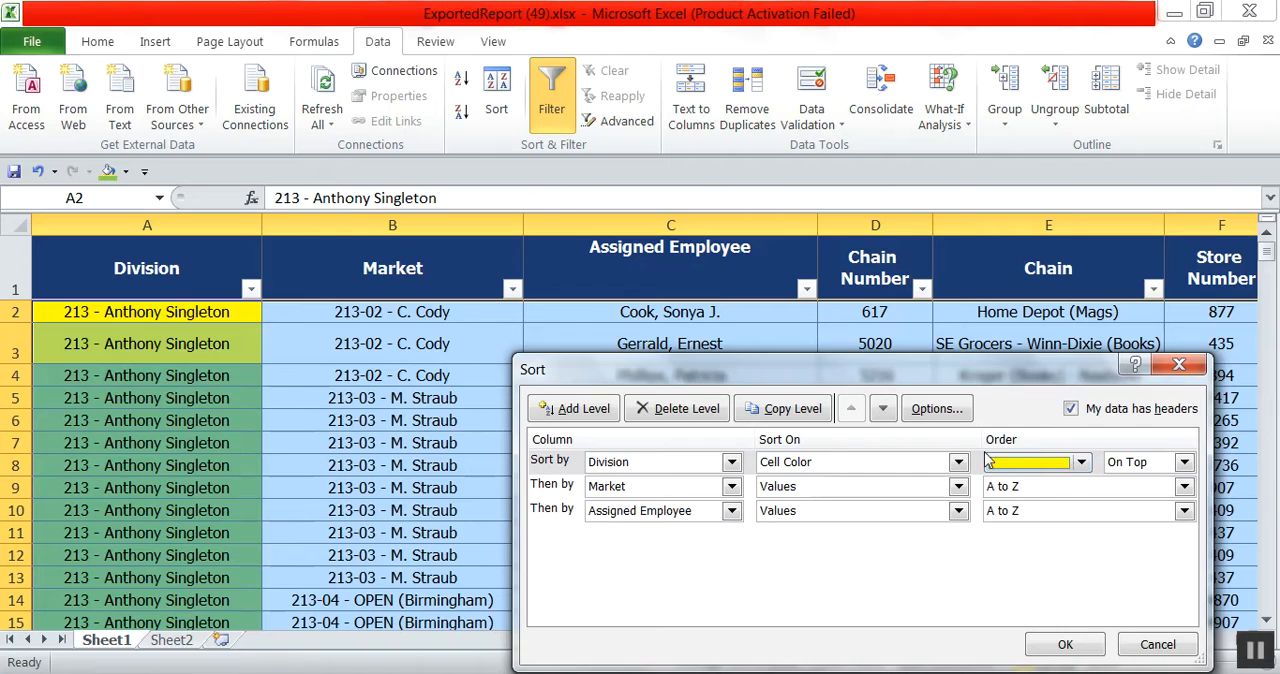
left_click(1066, 646)
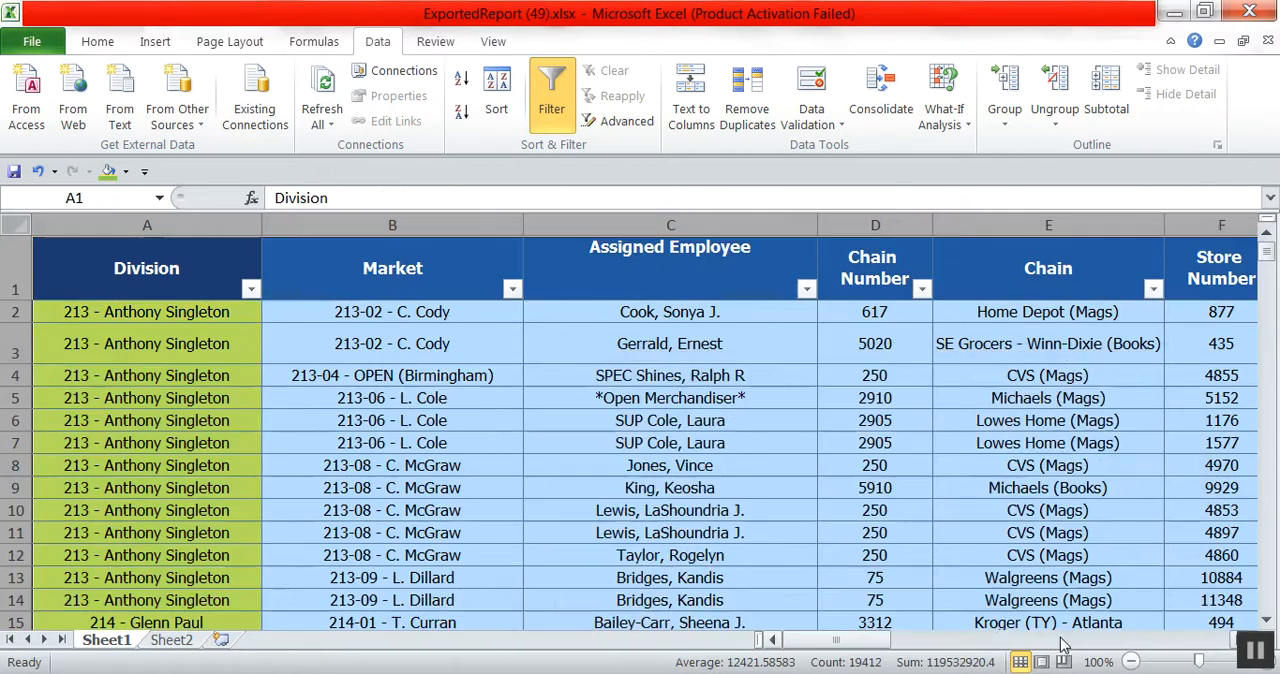
scroll(525, 440, "down", 20)
scroll(525, 440, "down", 20)
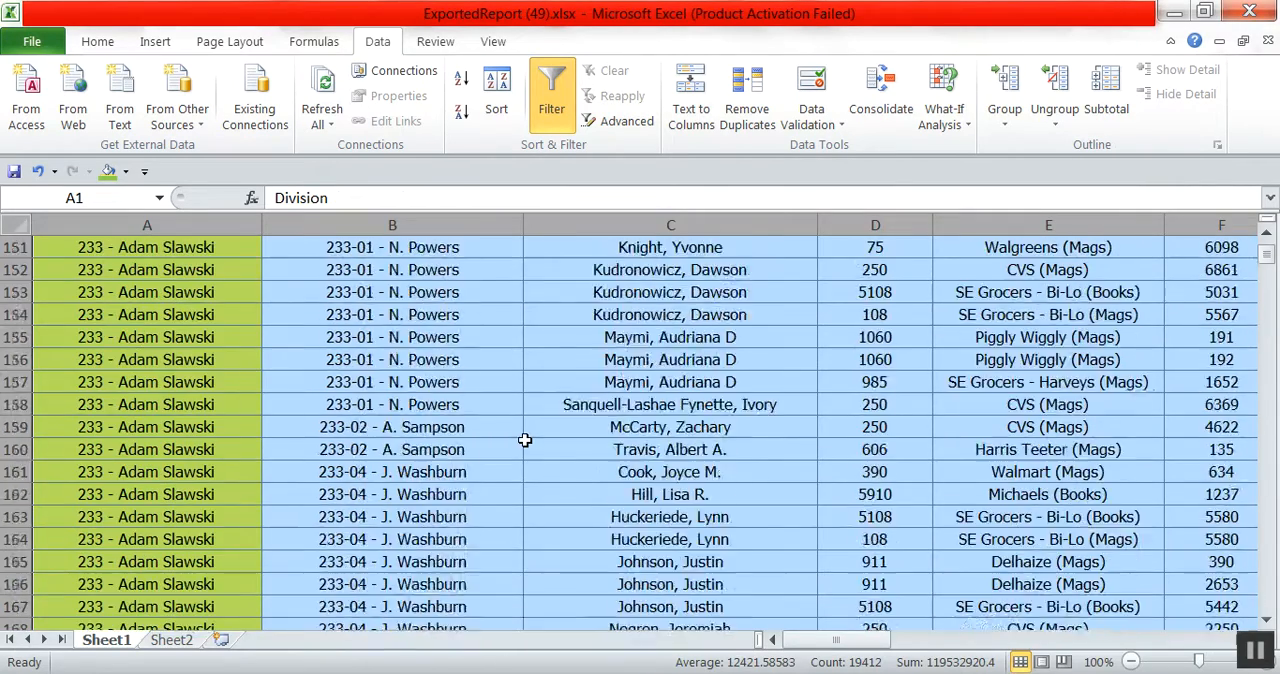
scroll(525, 440, "down", 20)
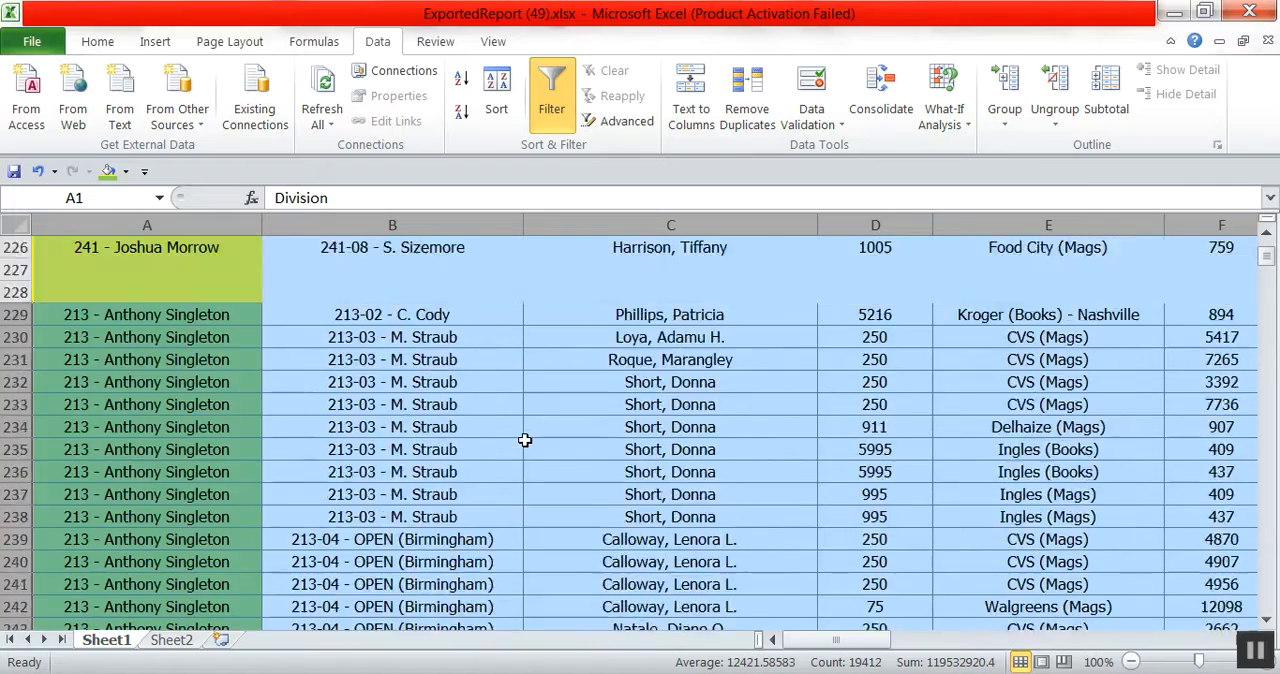
scroll(525, 440, "up", 20)
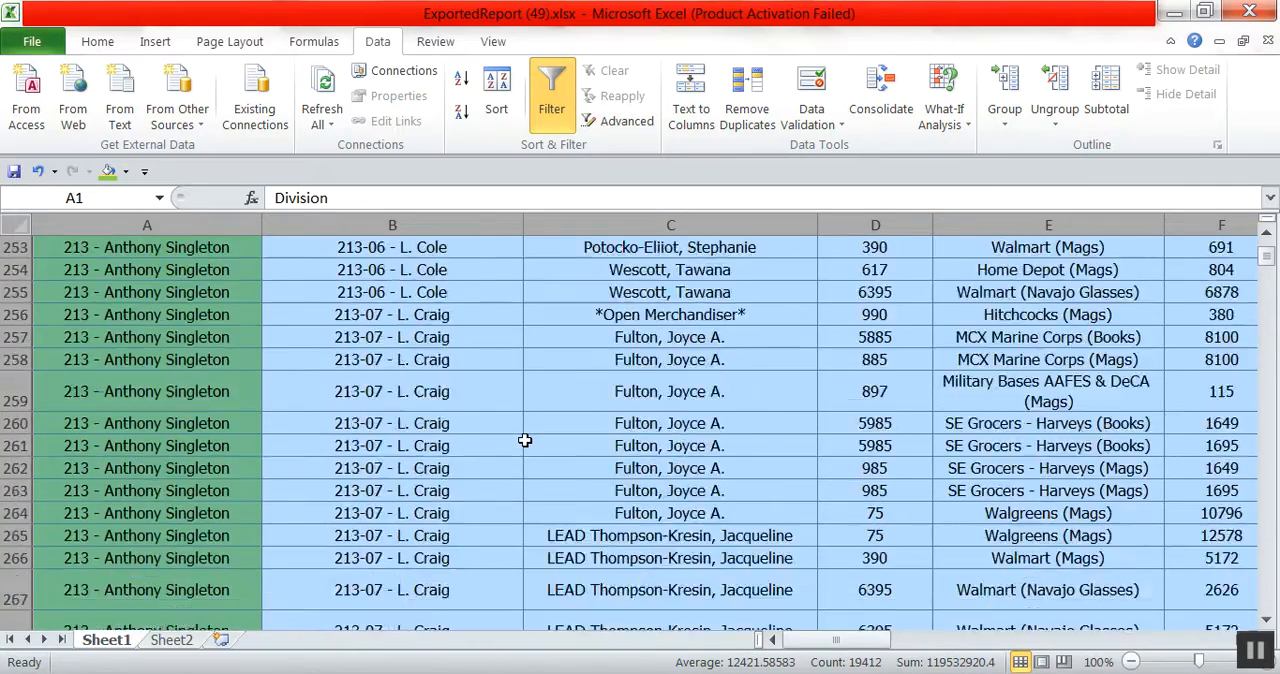
scroll(525, 441, "up", 17)
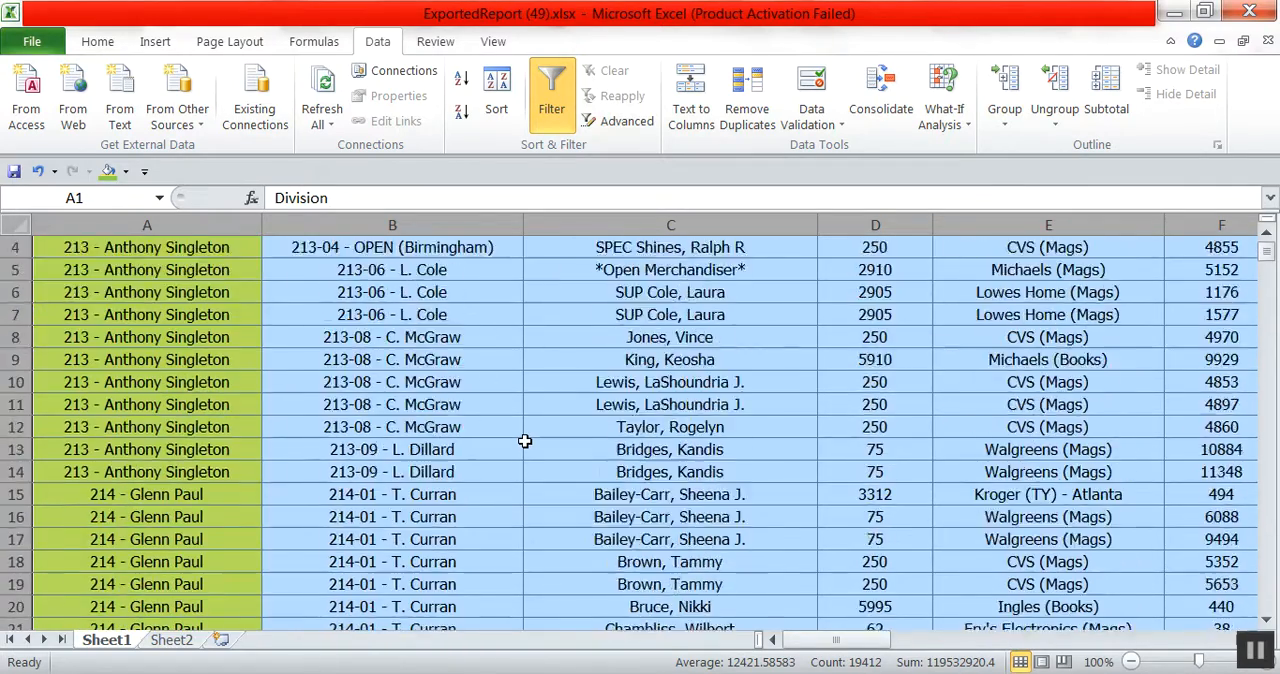
left_click(525, 443)
Delete everything on Sheet2 and select its cell A1.
left_click(176, 640)
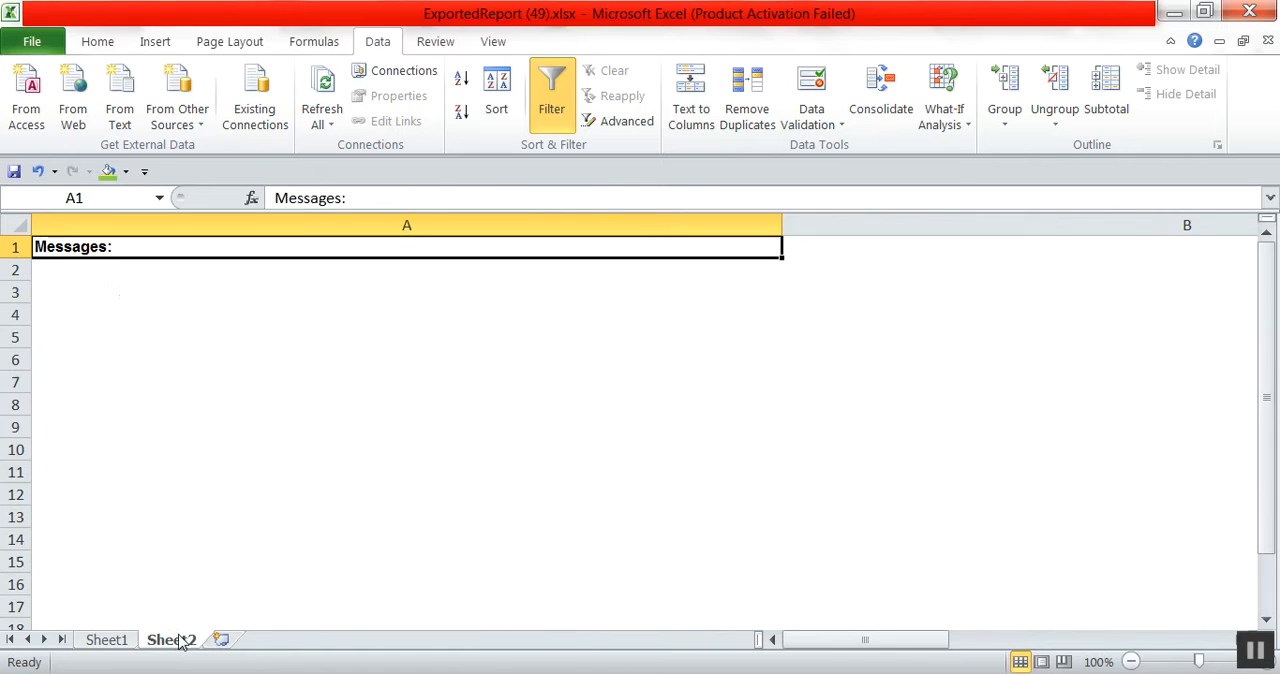
left_click(6, 226)
right_click(62, 264)
left_click(113, 440)
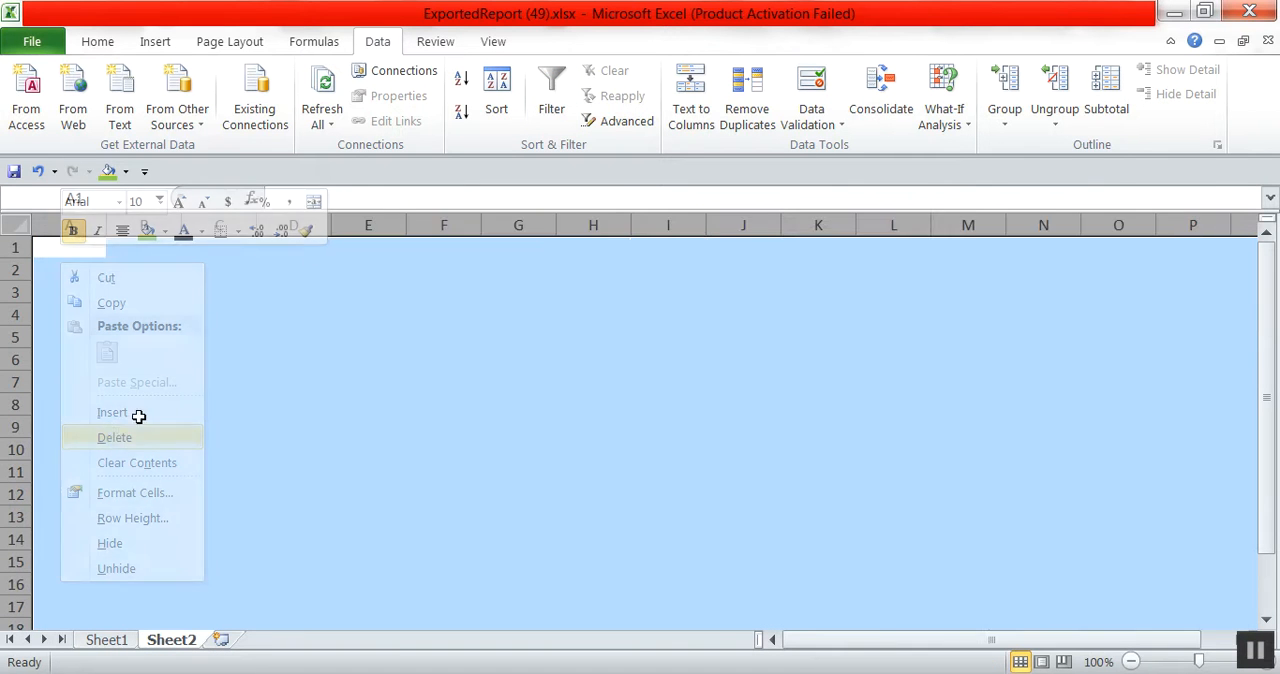
left_click(68, 250)
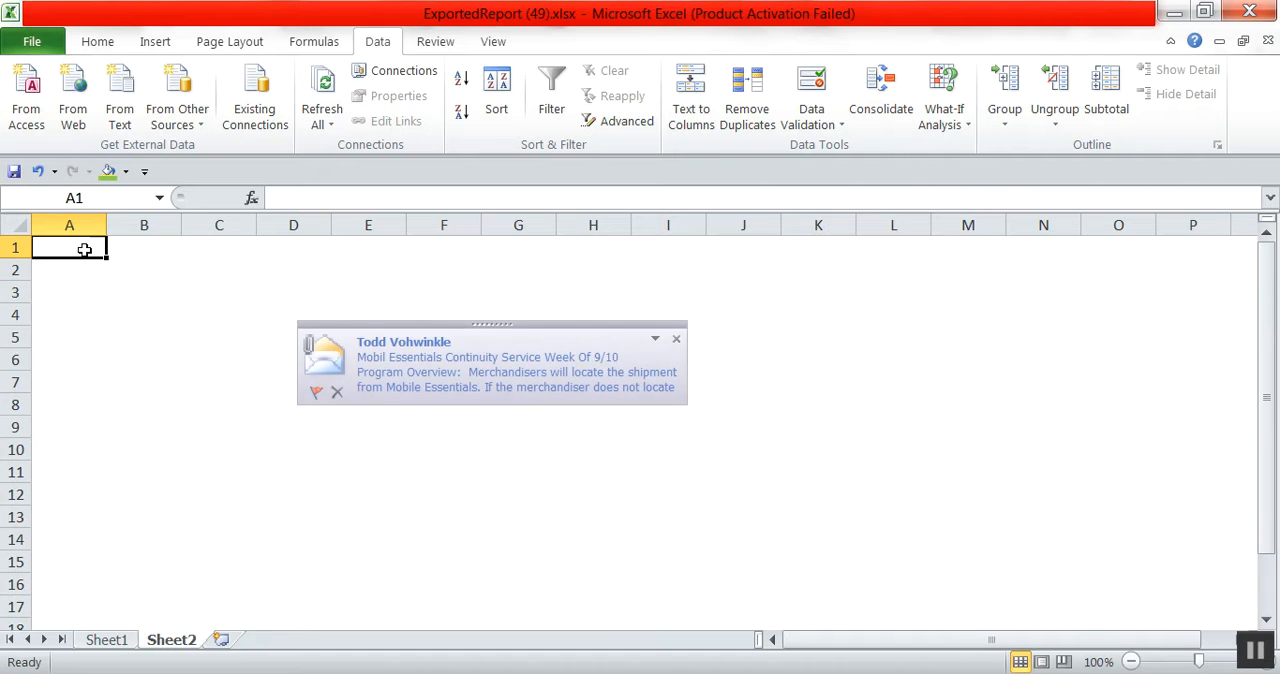
Insert a PivotTable at cell A1 of Sheet2 using the Sheet1 report data as its source range.
left_click(157, 41)
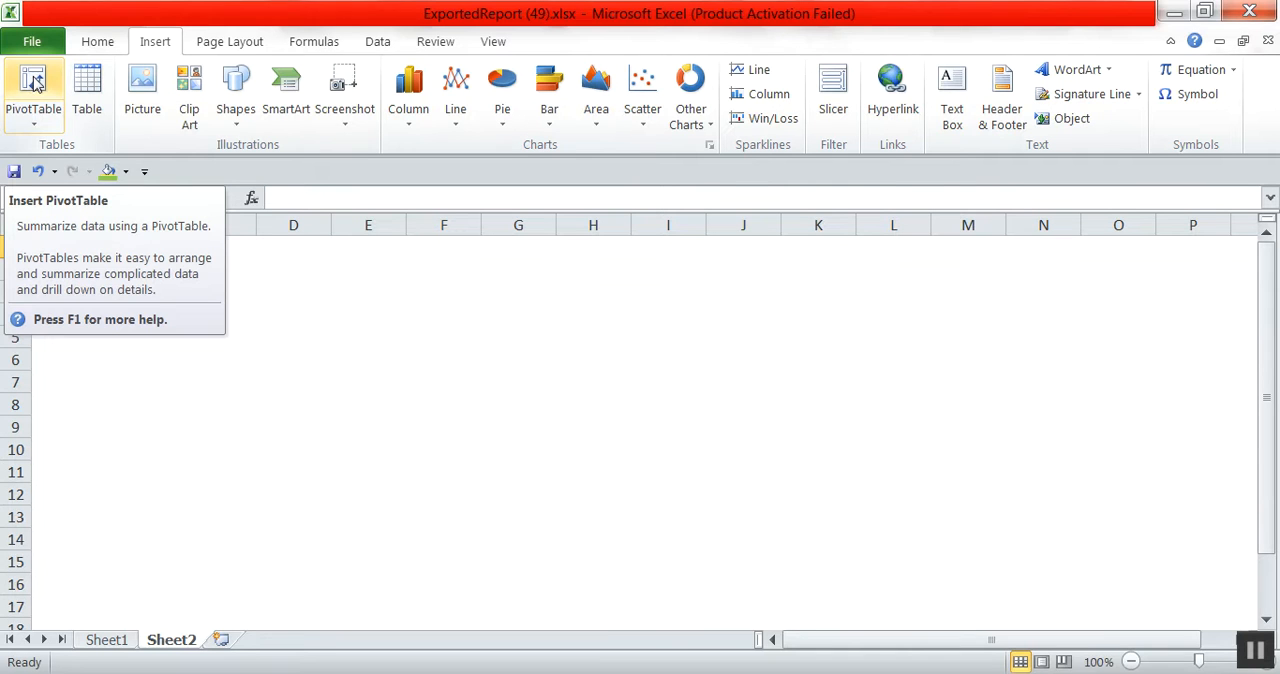
left_click(35, 84)
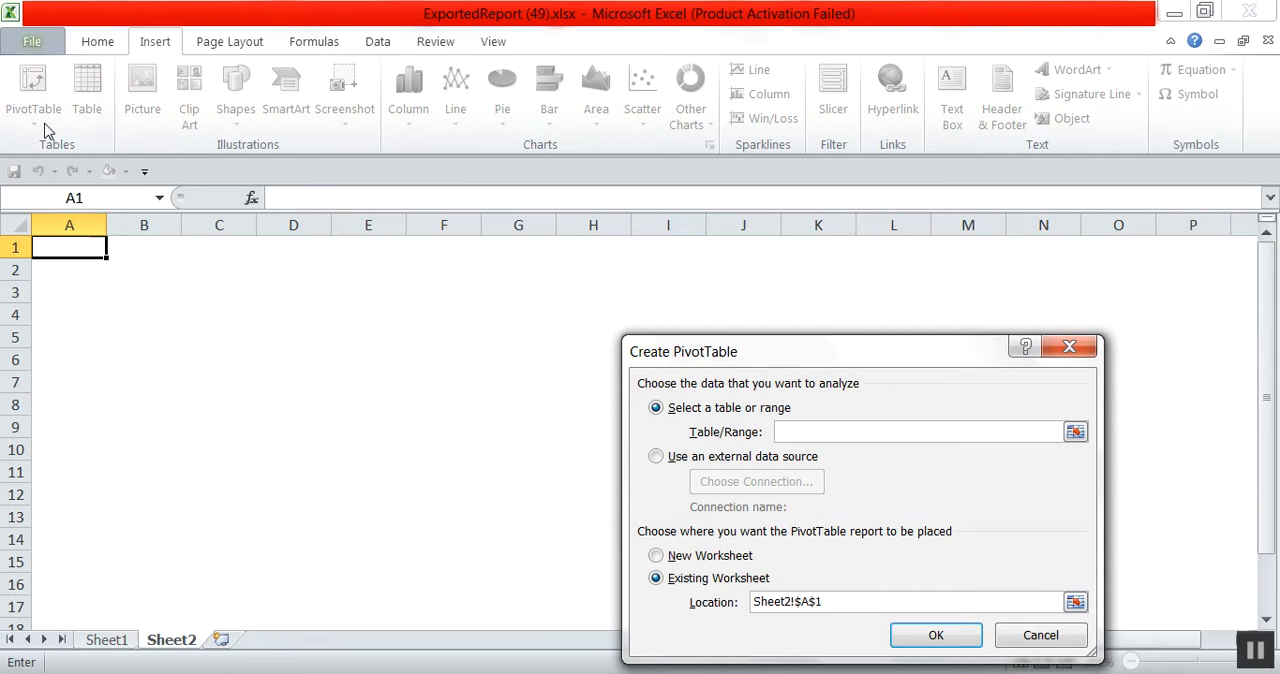
left_click(105, 640)
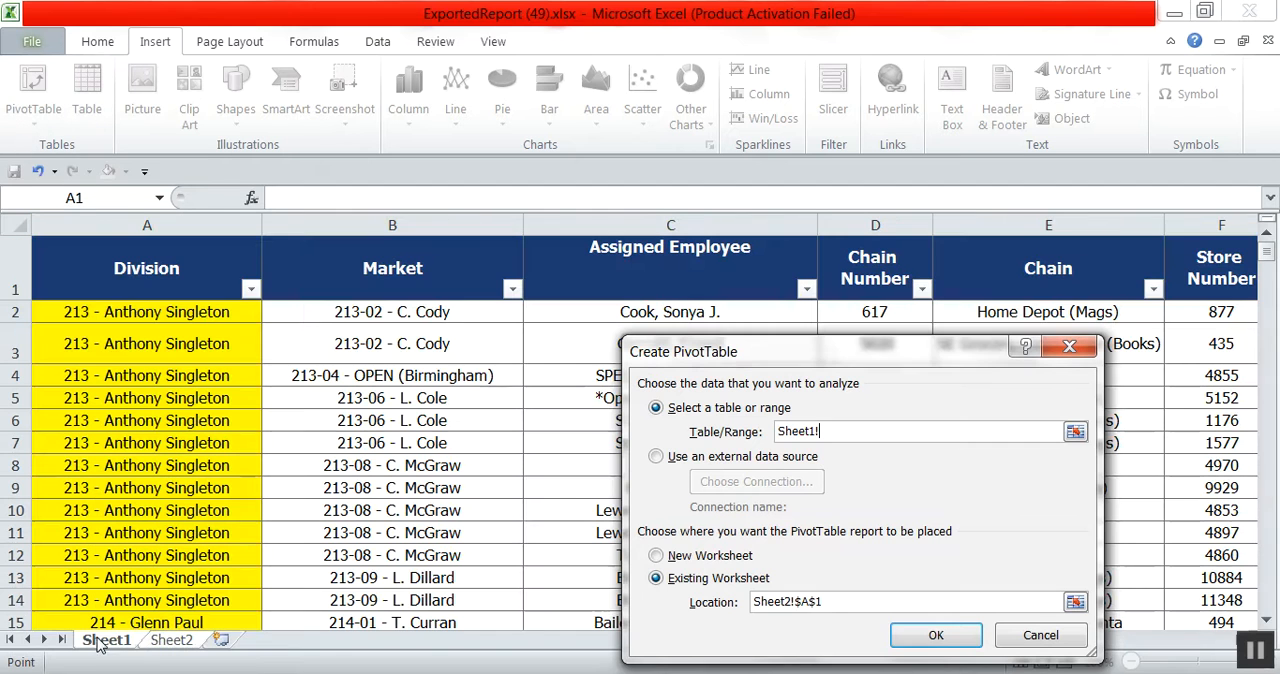
left_click_drag(140, 290, 1087, 597)
left_click(930, 640)
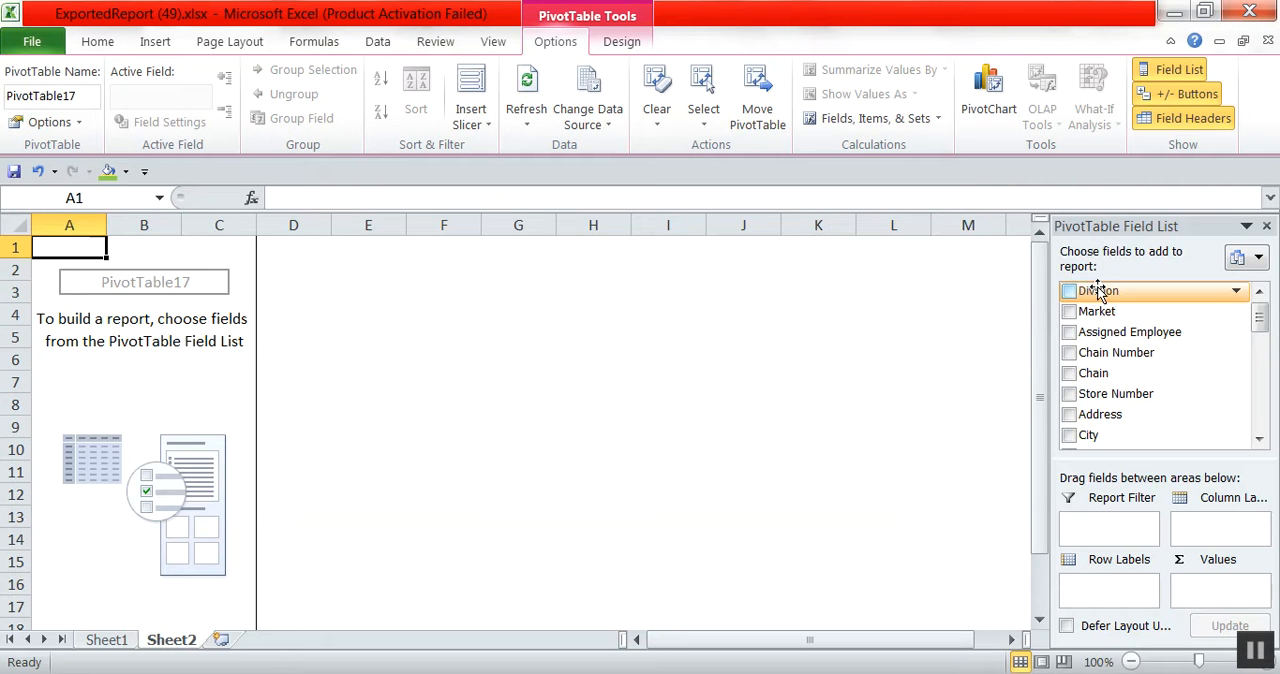
Add Division and Market as PivotTable row labels, and EXTRA VISITS, TUES MISSES and WED MISSES as counted values.
left_click_drag(1100, 293, 1110, 592)
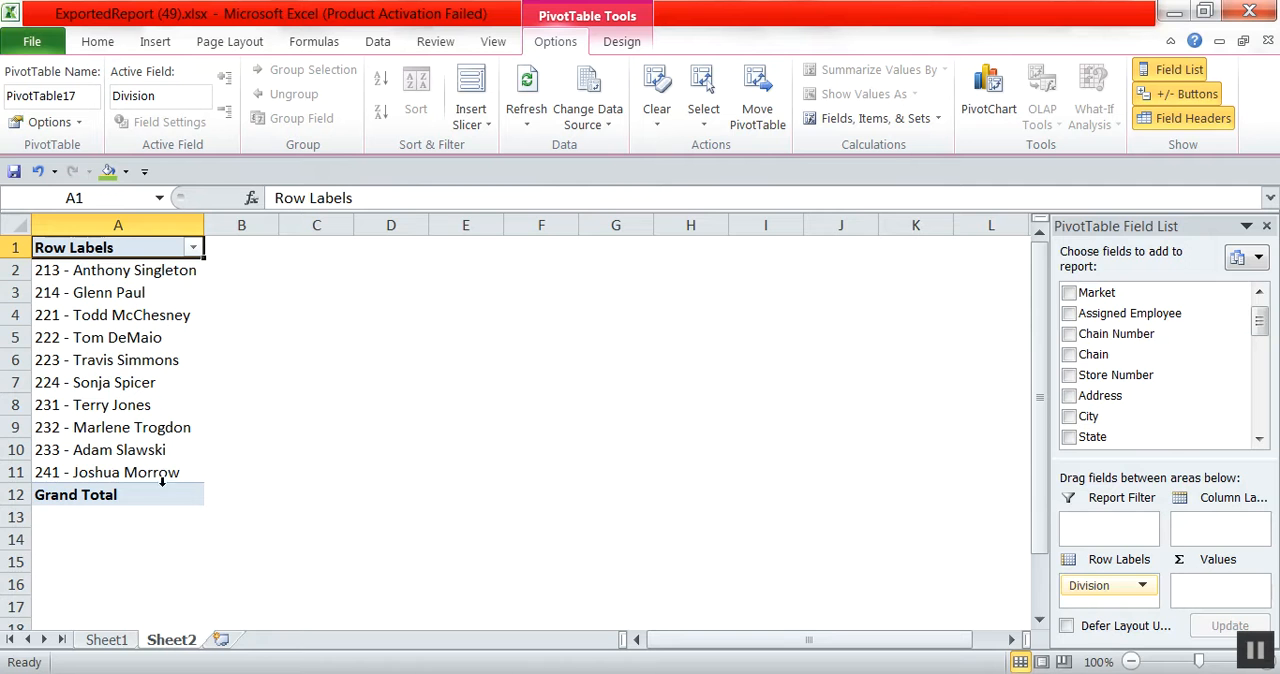
left_click_drag(1100, 293, 1094, 604)
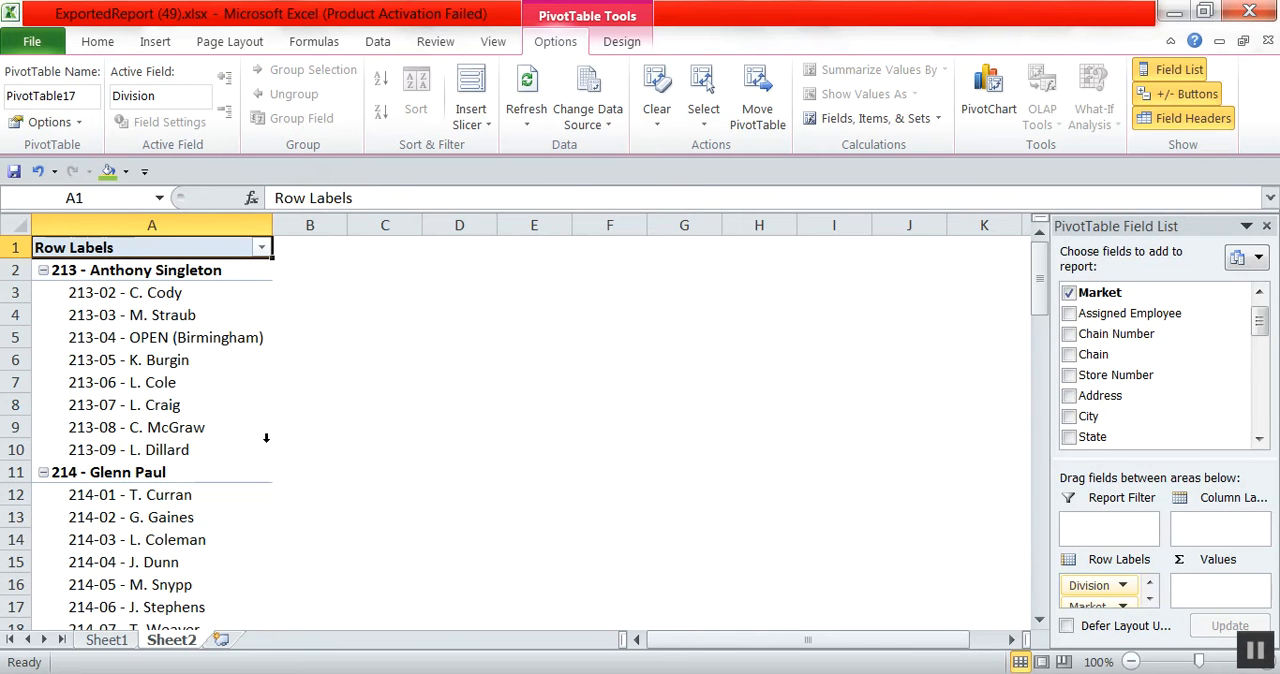
left_click_drag(1260, 333, 1262, 393)
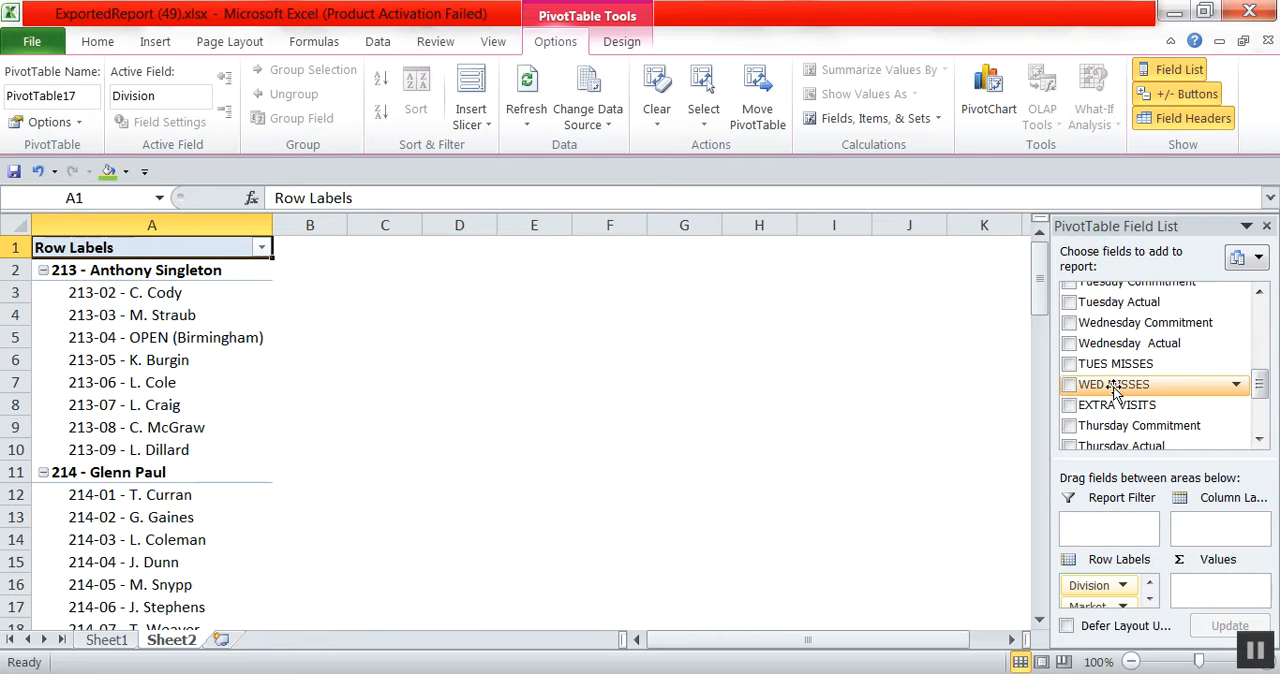
left_click_drag(1128, 405, 1215, 592)
left_click_drag(1115, 364, 1196, 575)
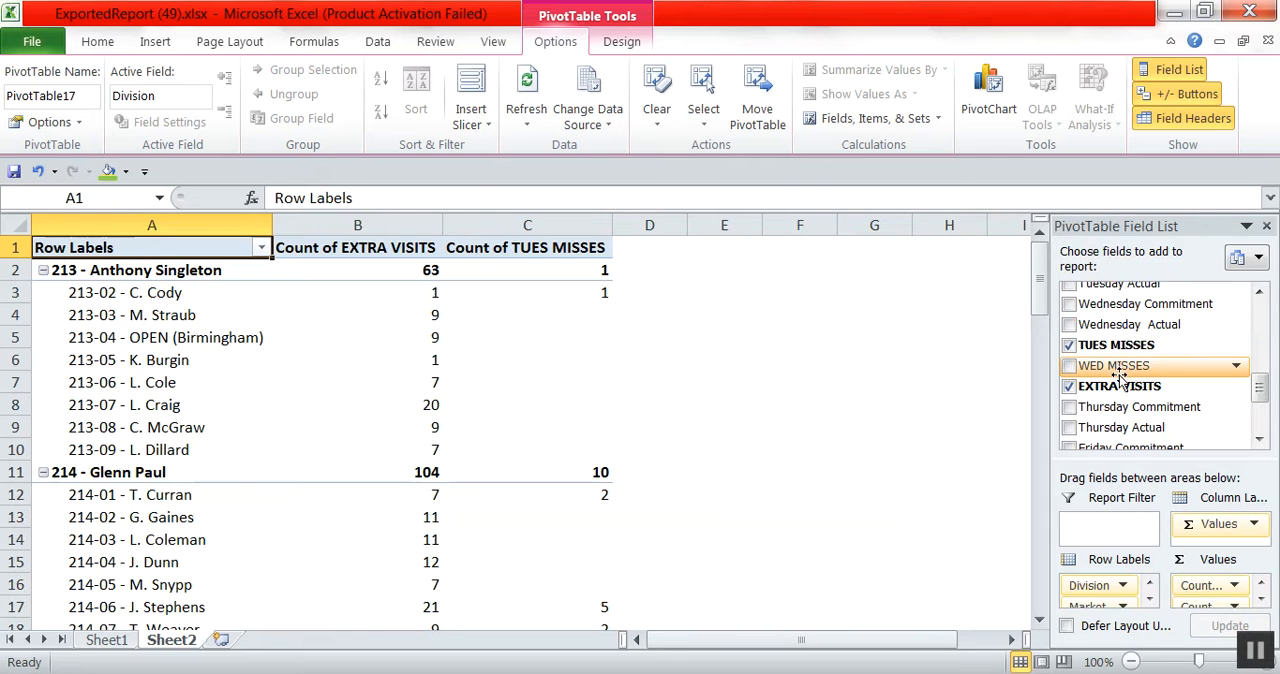
left_click_drag(1113, 366, 1210, 617)
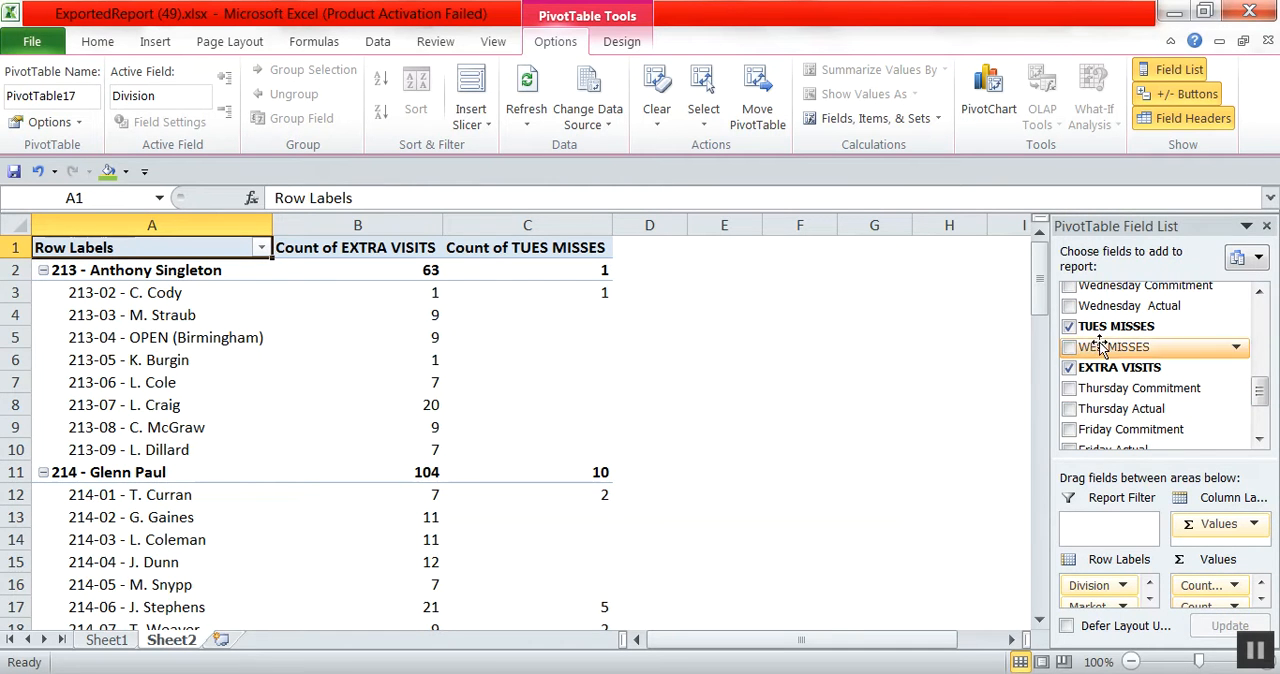
left_click_drag(1100, 346, 1216, 617)
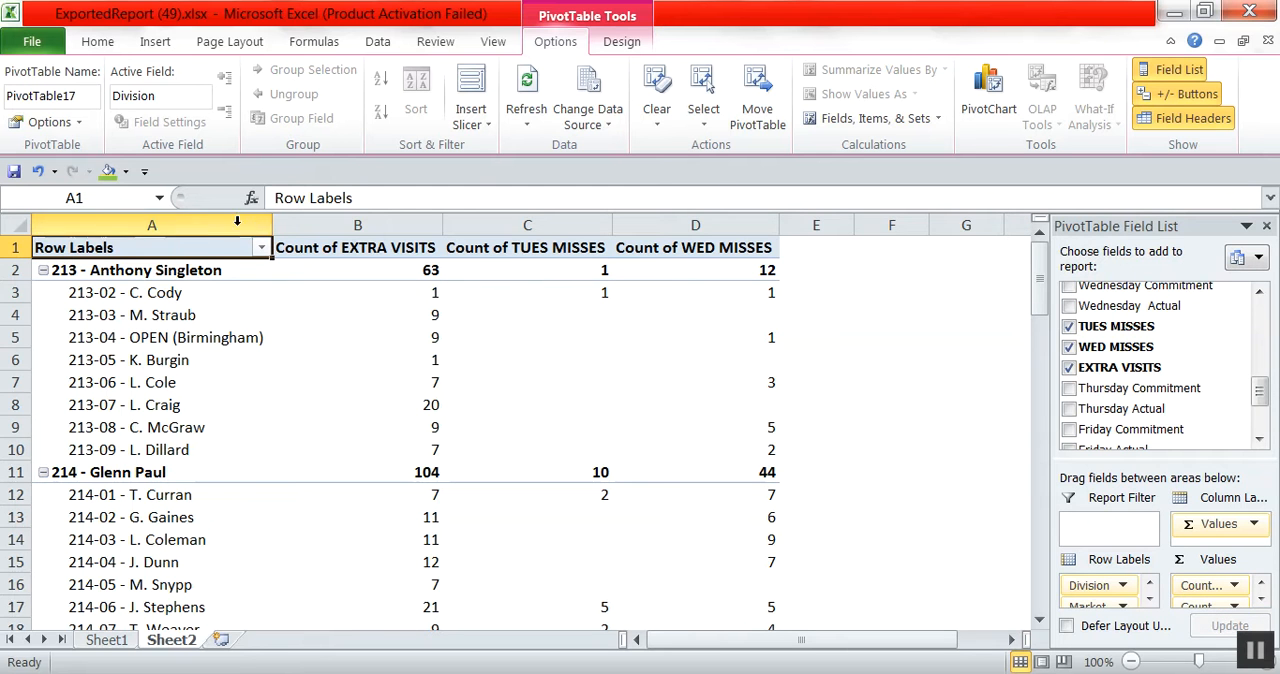
Widen column A slightly and rename the PivotTable headers DM / DS, # EXTRA VISITS, # TUES MISSES and # WED MISSES.
left_click_drag(275, 236, 289, 237)
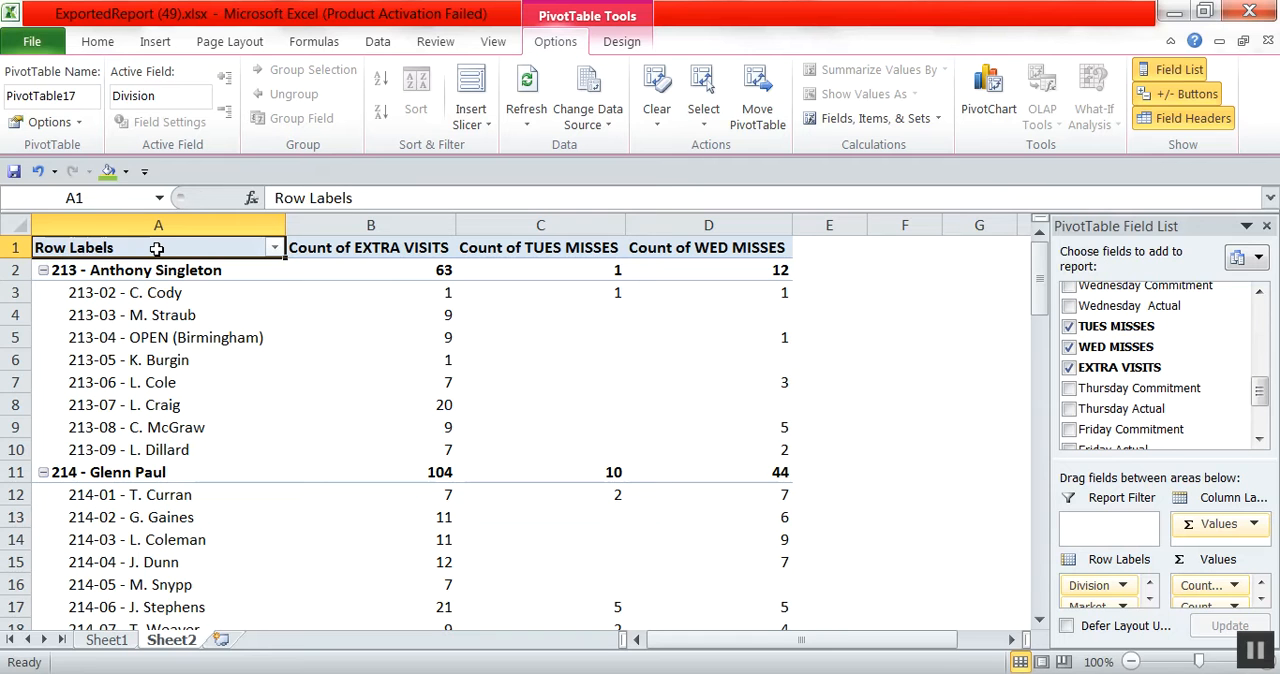
type("DM / DS")
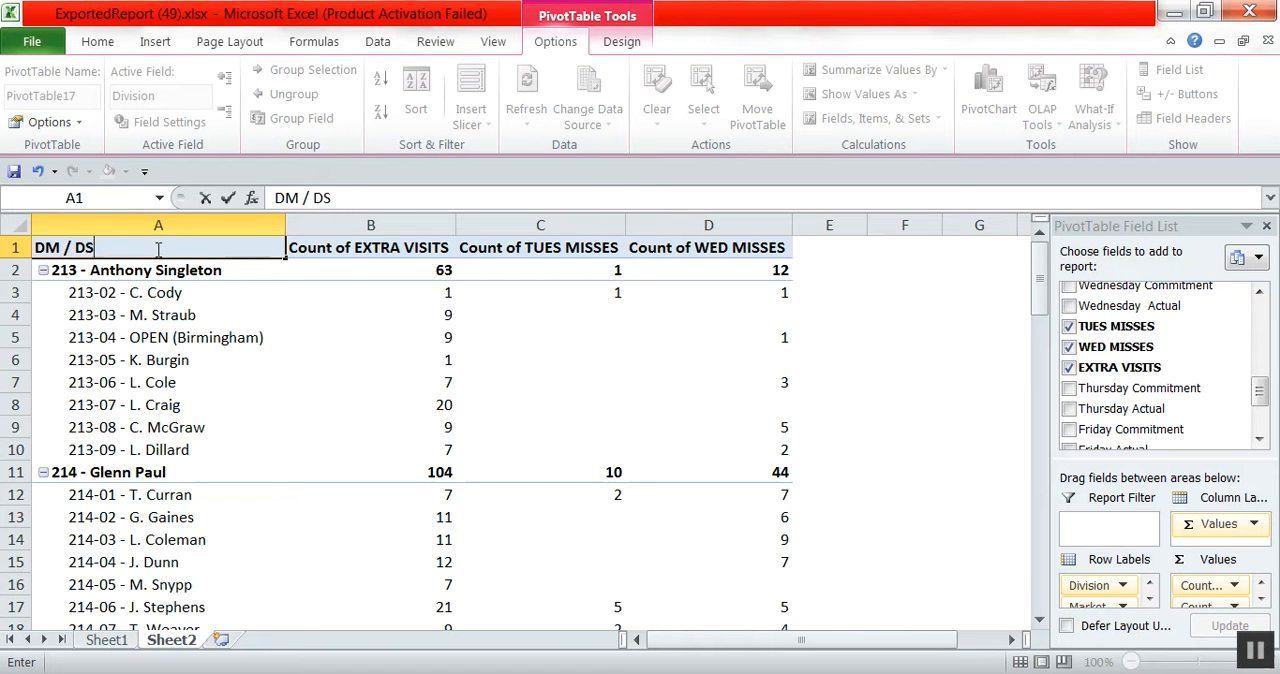
left_click(320, 248)
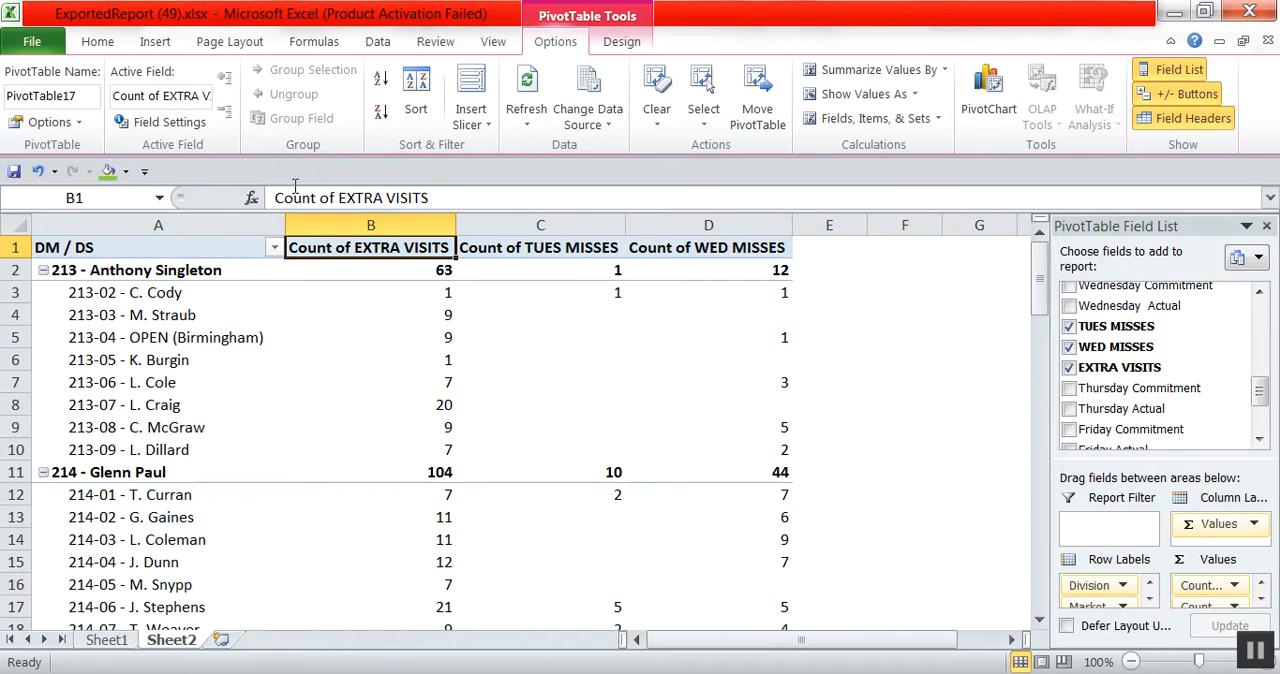
left_click_drag(336, 196, 275, 197)
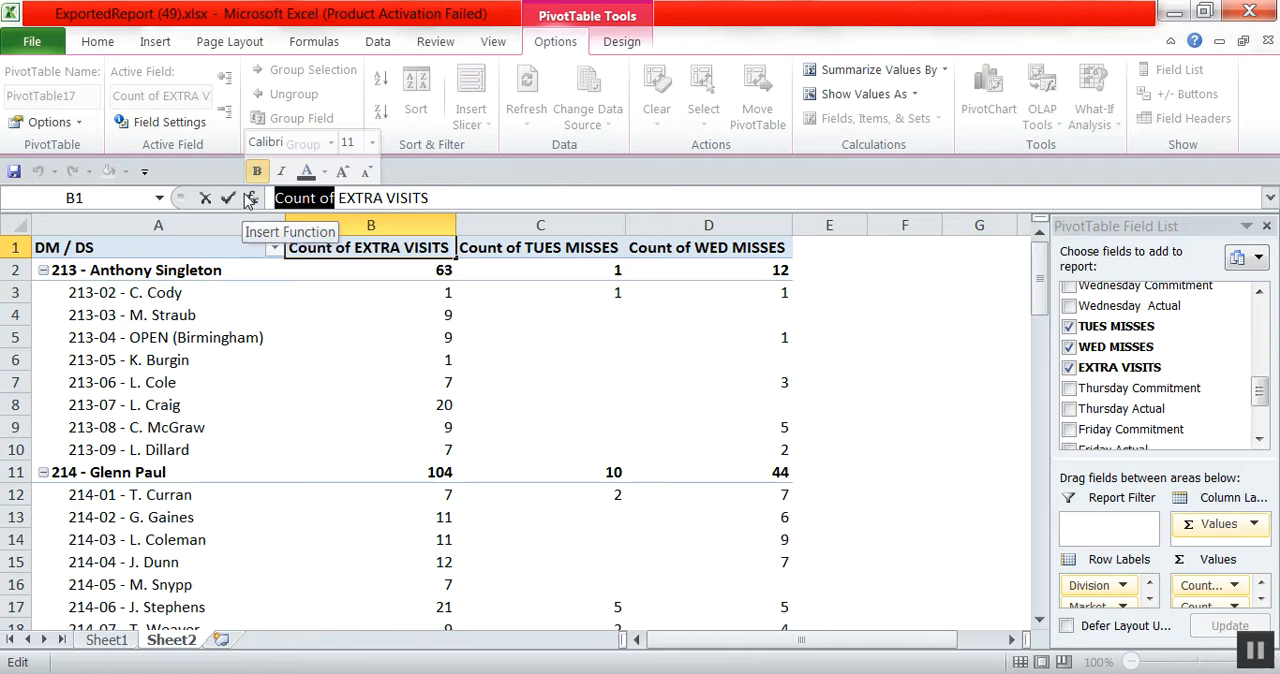
type("#")
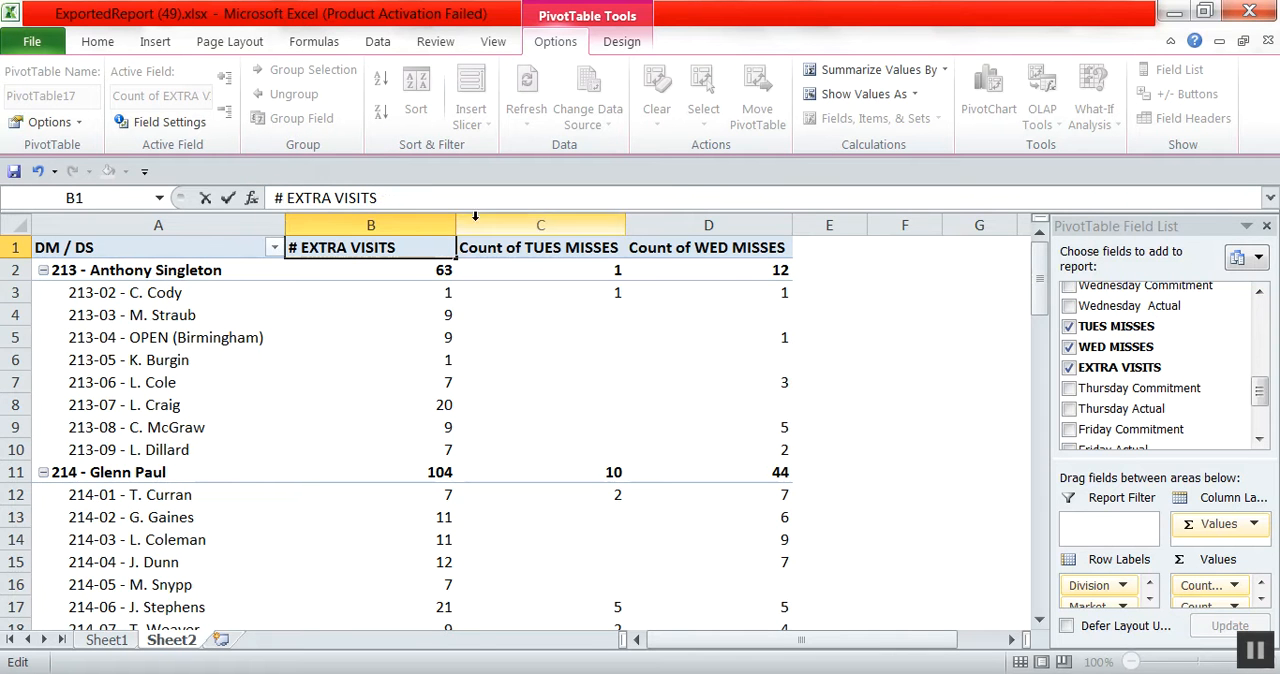
left_click(468, 250)
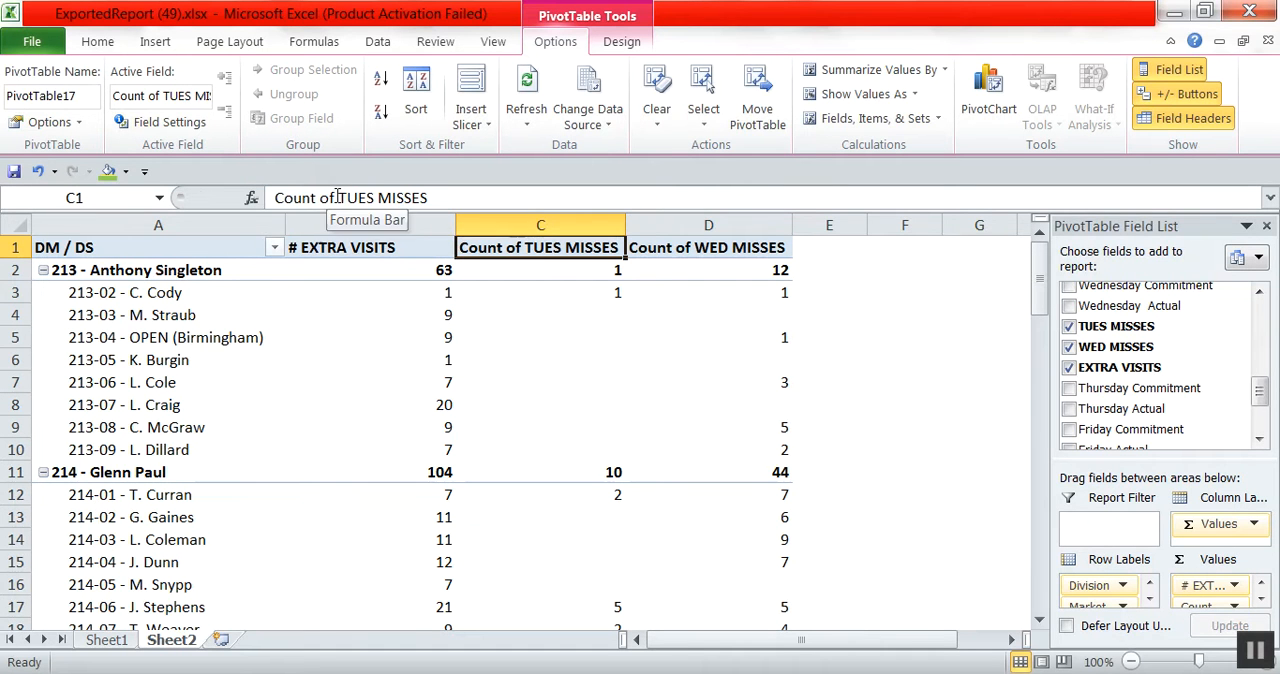
left_click_drag(336, 197, 255, 188)
type("#")
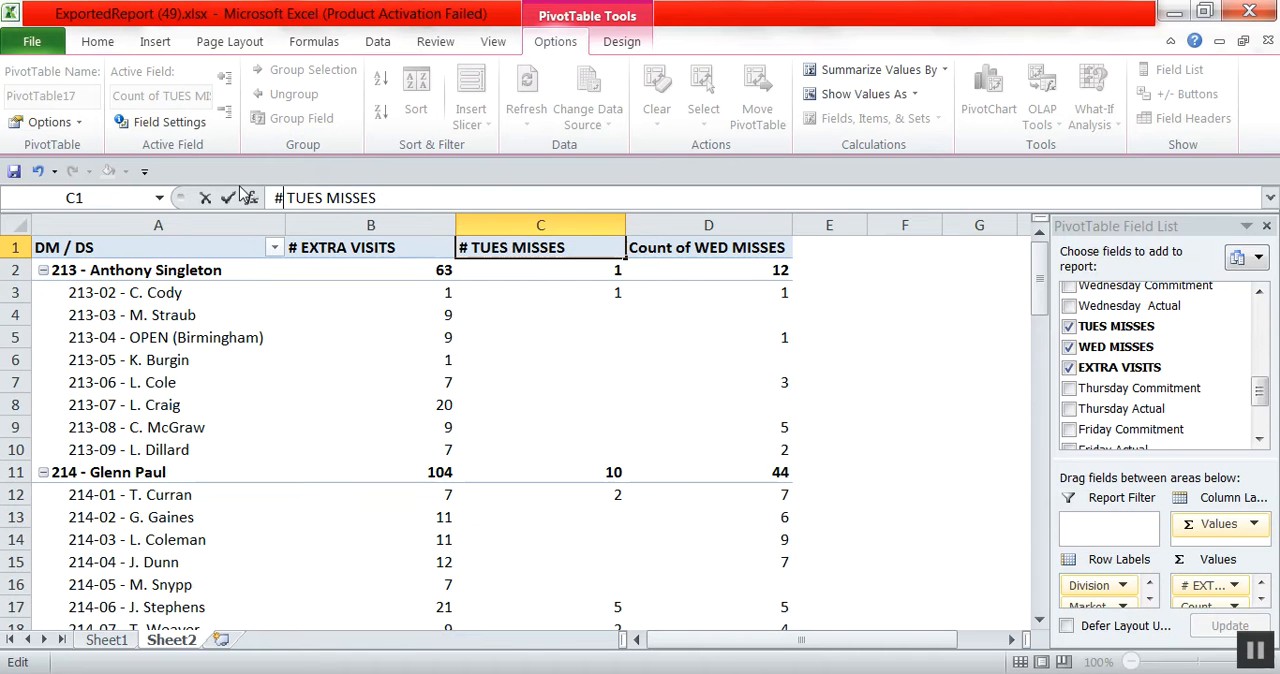
left_click(703, 248)
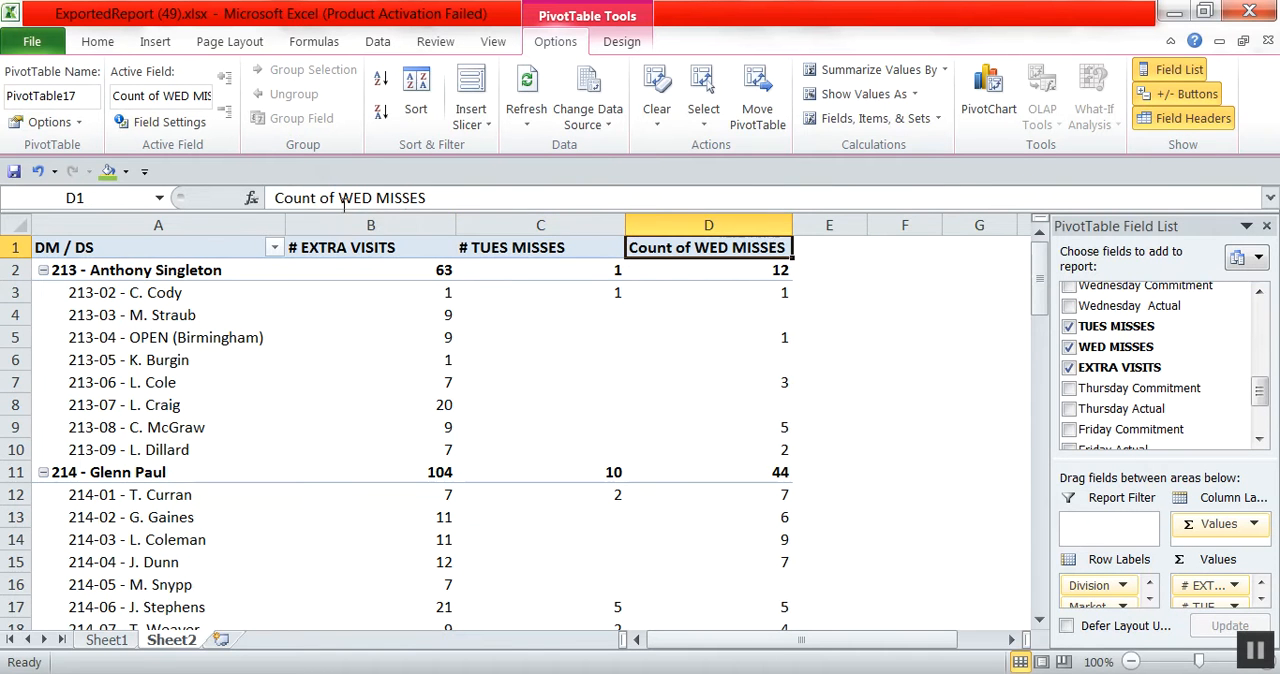
left_click_drag(336, 197, 268, 197)
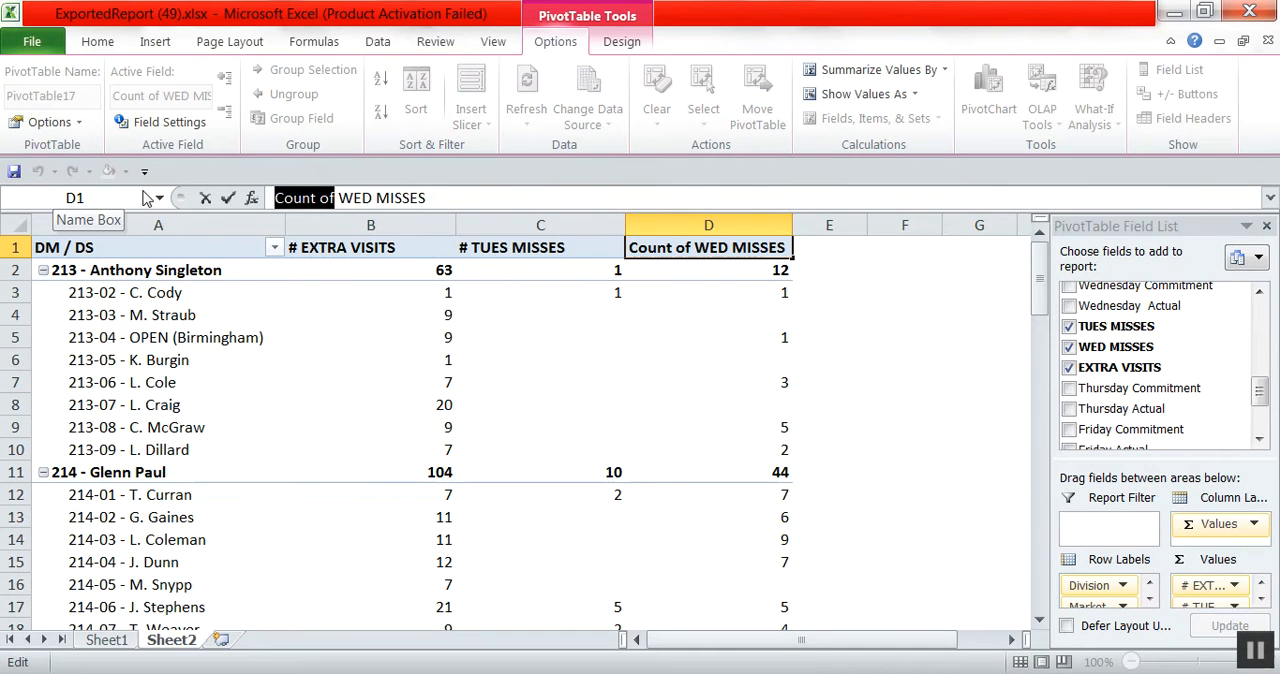
type("#")
left_click(409, 360)
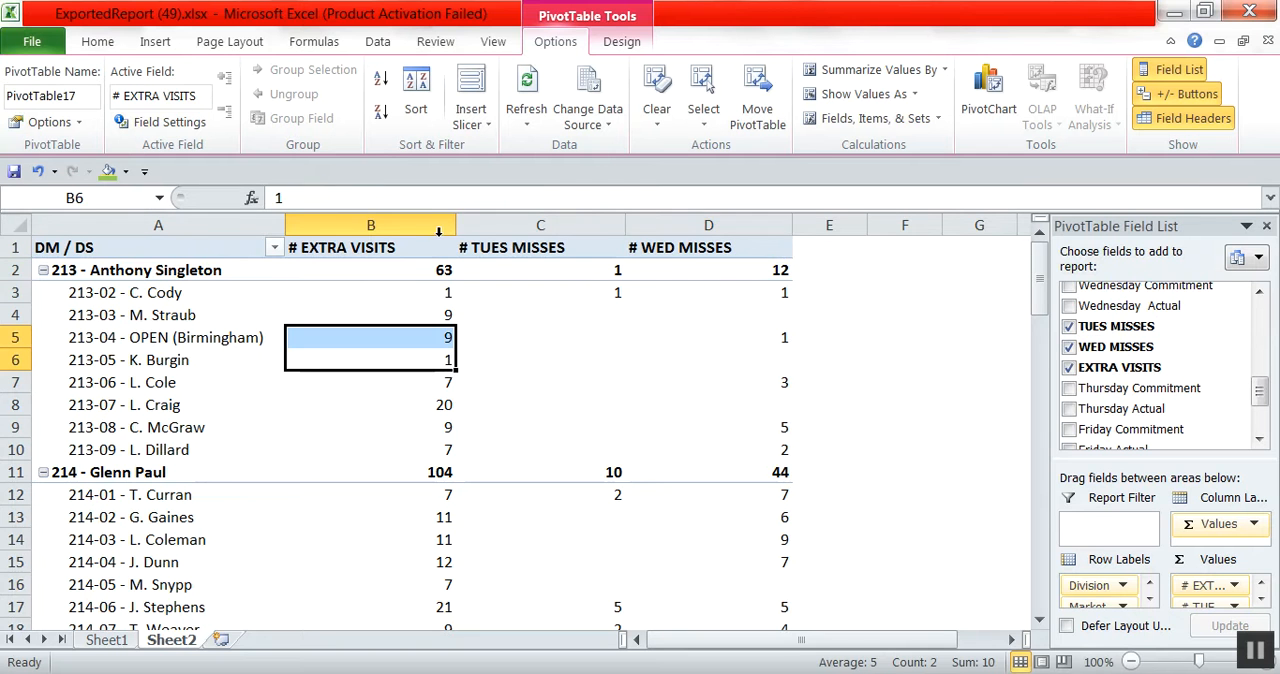
Turn on text wrapping for the three value headers in B1:D1.
left_click_drag(432, 248, 750, 255)
right_click(750, 255)
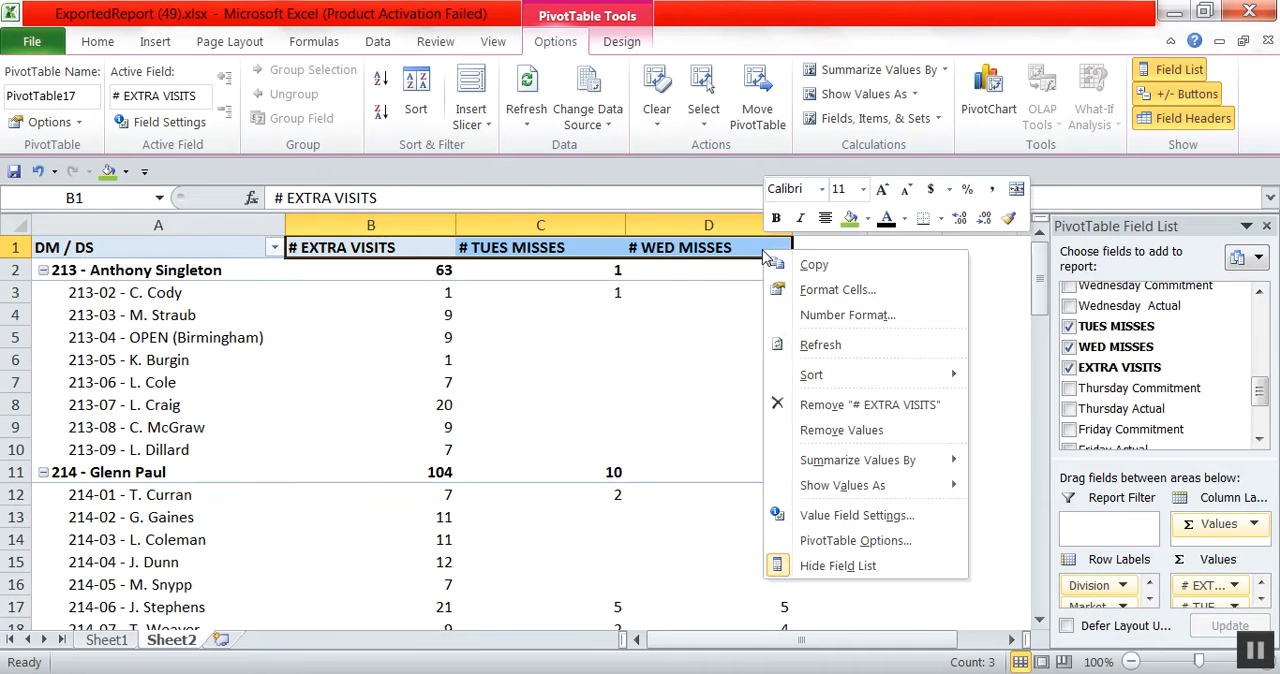
left_click(815, 284)
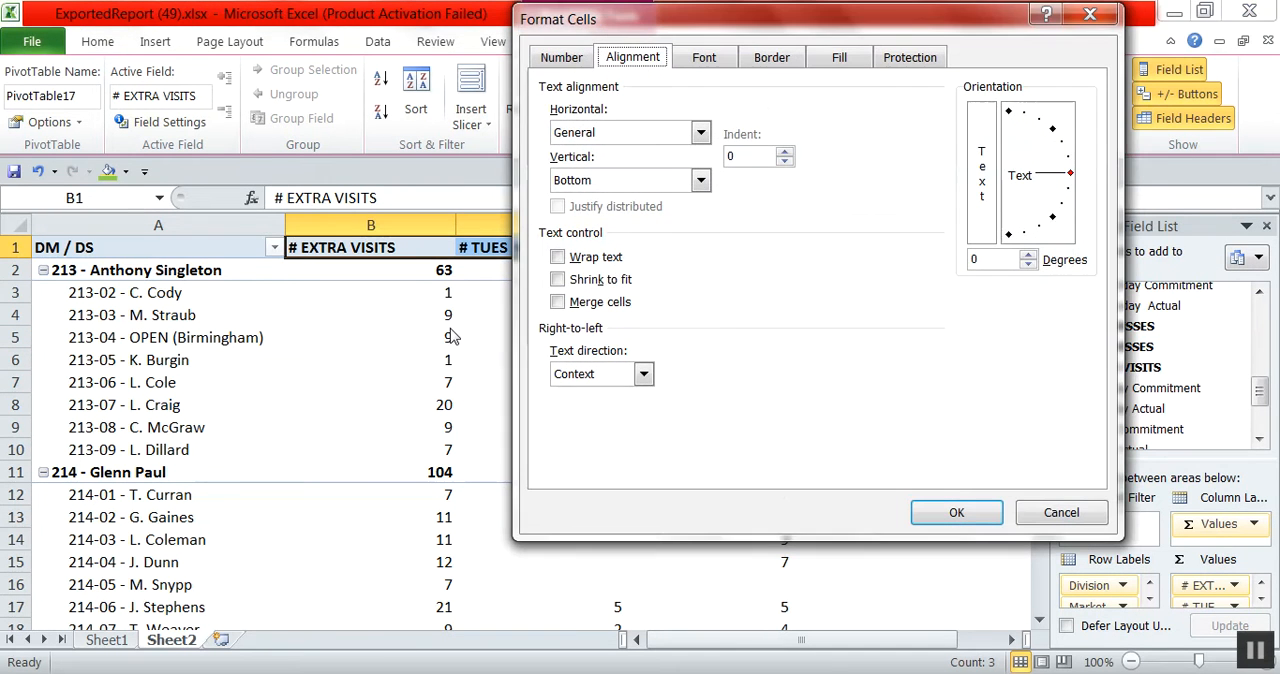
left_click(558, 257)
left_click(956, 512)
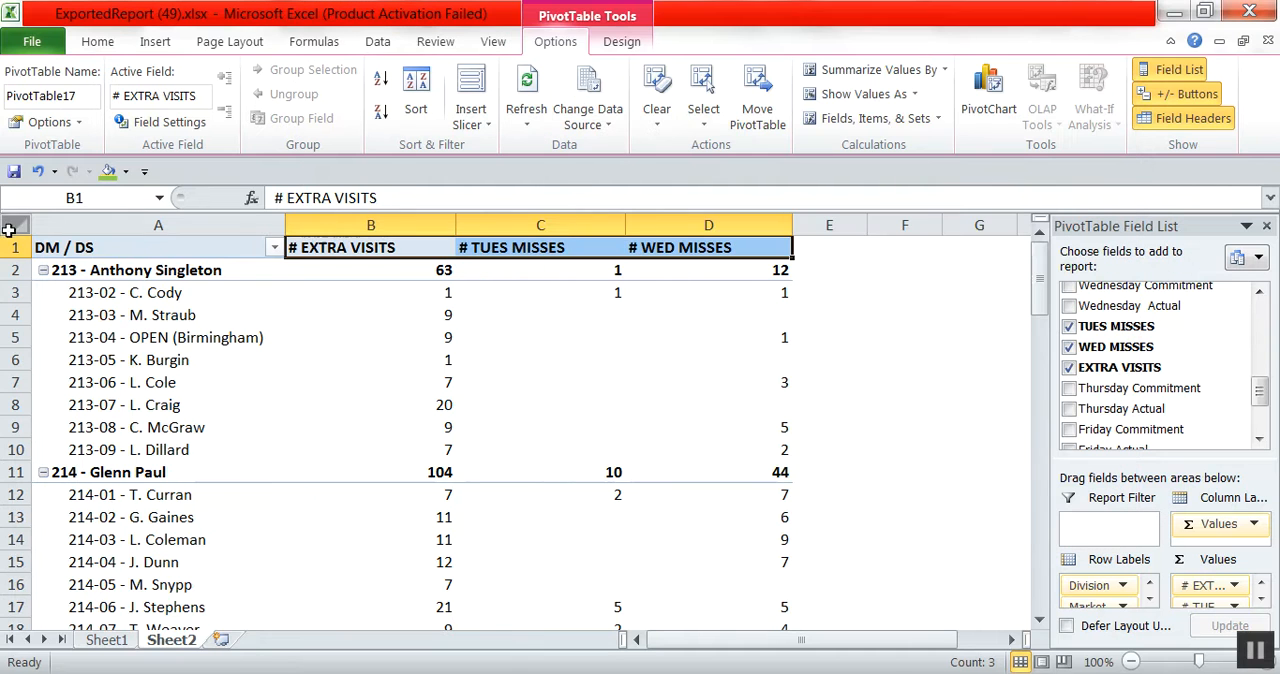
Make row 1 taller and narrow columns B to D equally so the headers wrap onto two lines.
left_click(24, 250)
left_click_drag(24, 257, 24, 296)
left_click_drag(340, 228, 740, 238)
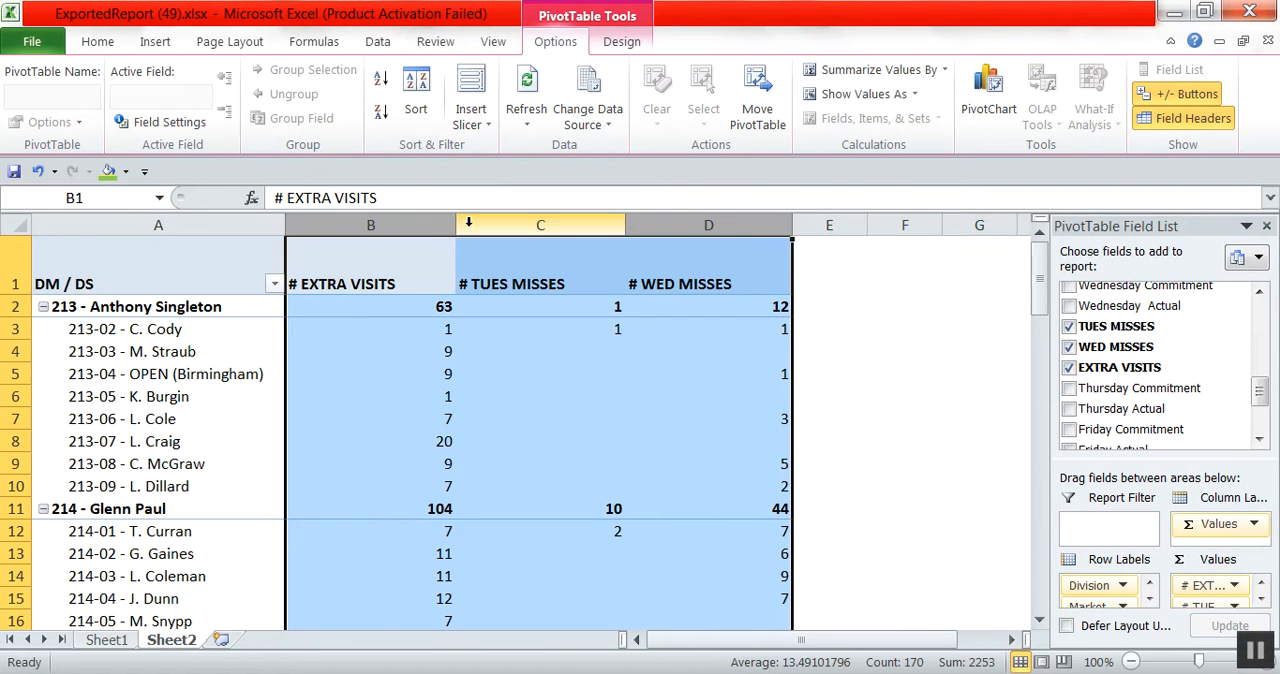
left_click_drag(456, 230, 367, 235)
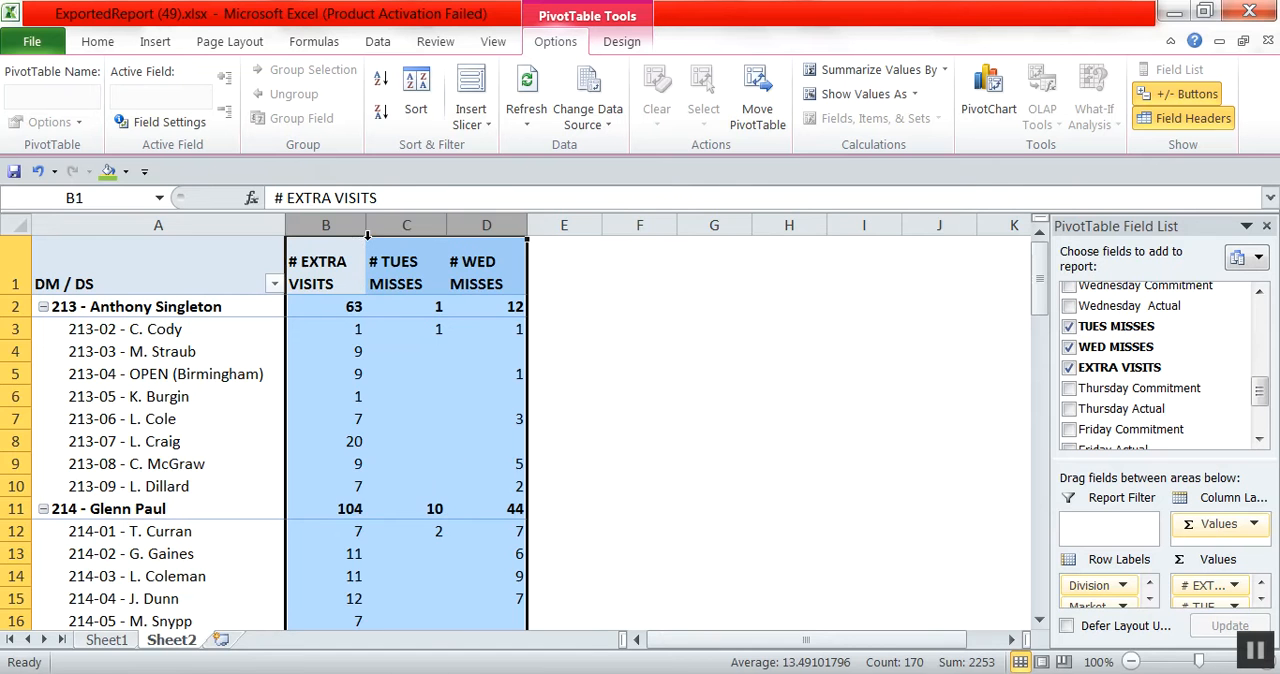
Apply borders to every cell of the PivotTable, A1:D84, and centre its contents horizontally and vertically.
left_click_drag(201, 265, 528, 598)
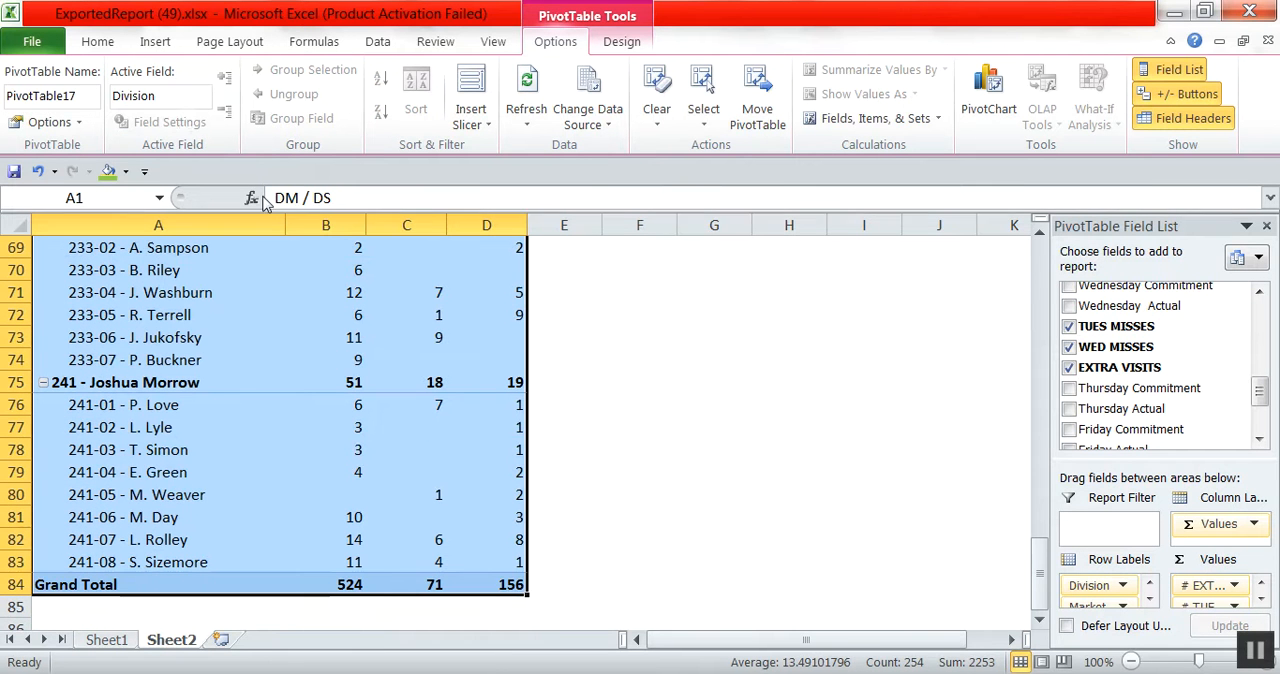
left_click(97, 41)
left_click(203, 112)
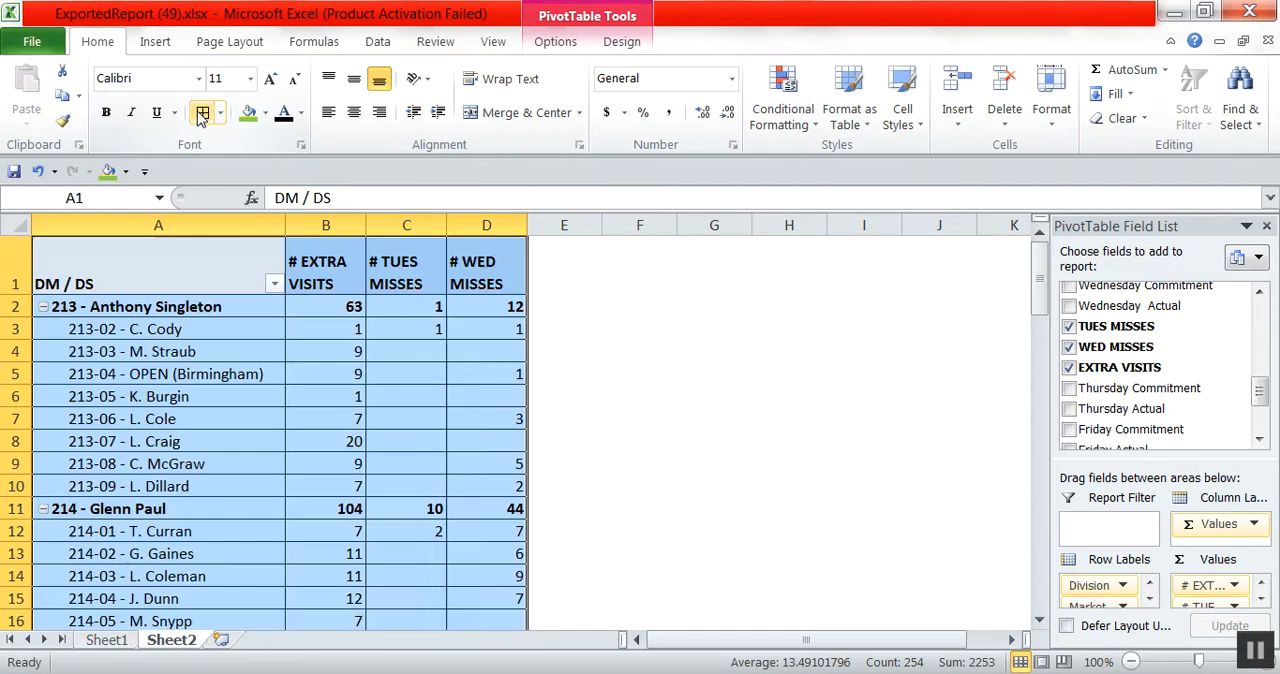
left_click(355, 113)
left_click(355, 80)
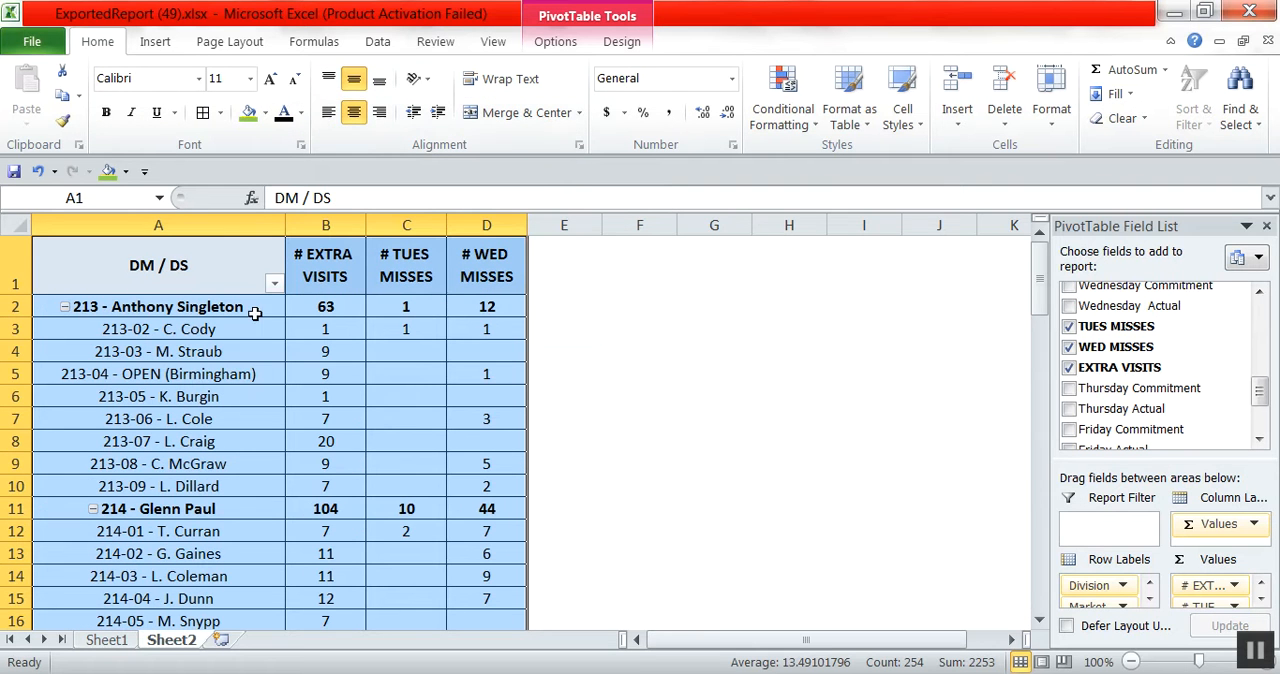
left_click(202, 372)
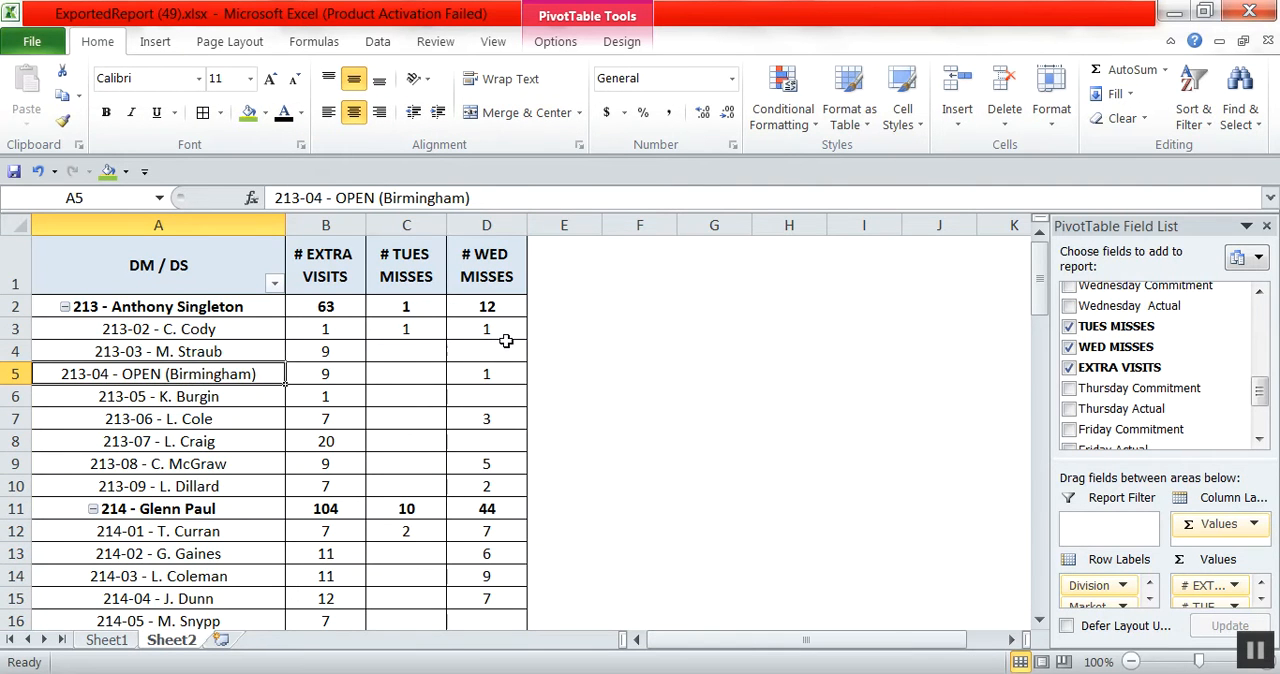
Fill the # EXTRA VISITS header green and the # TUES MISSES and # WED MISSES headers yellow.
left_click_drag(265, 313, 450, 306)
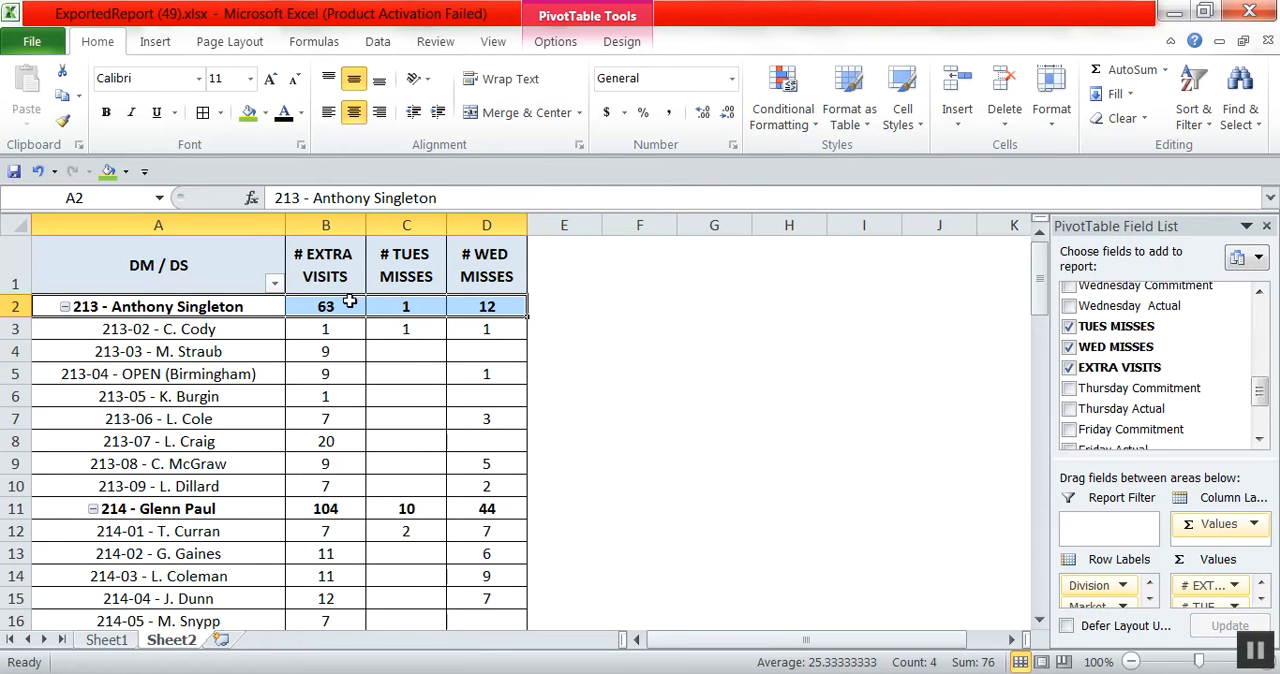
left_click(323, 262)
left_click(249, 112)
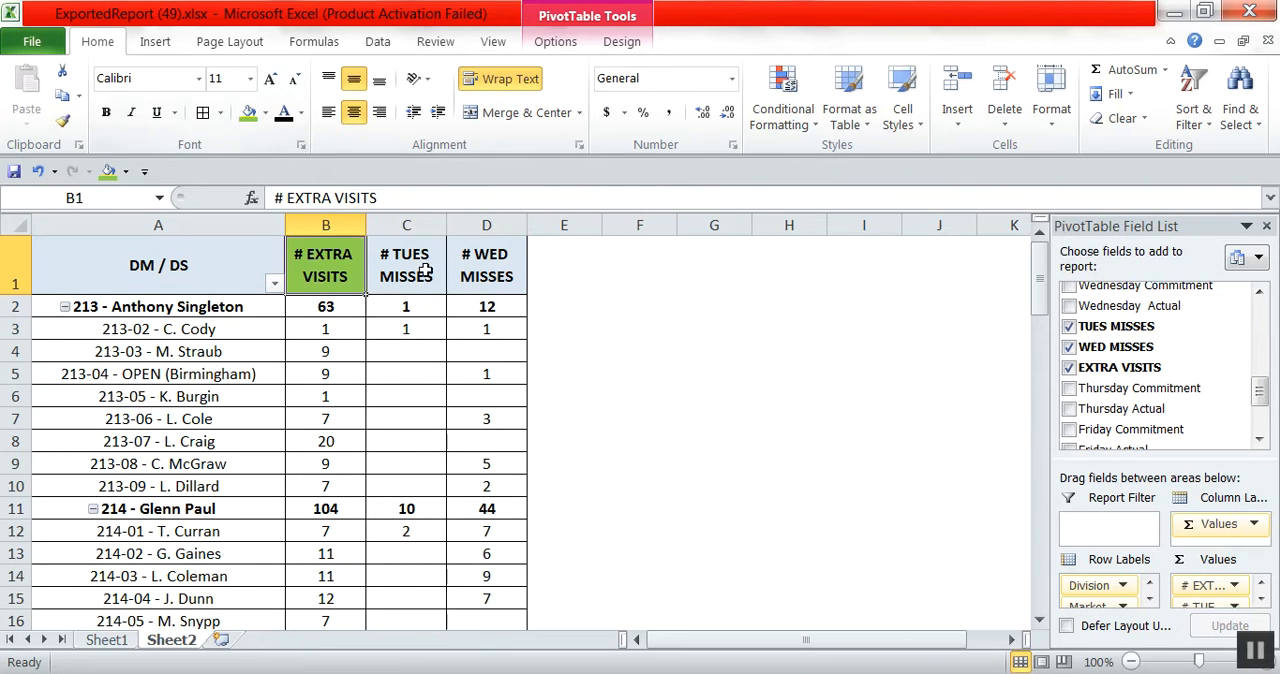
left_click_drag(421, 262, 484, 272)
left_click(265, 112)
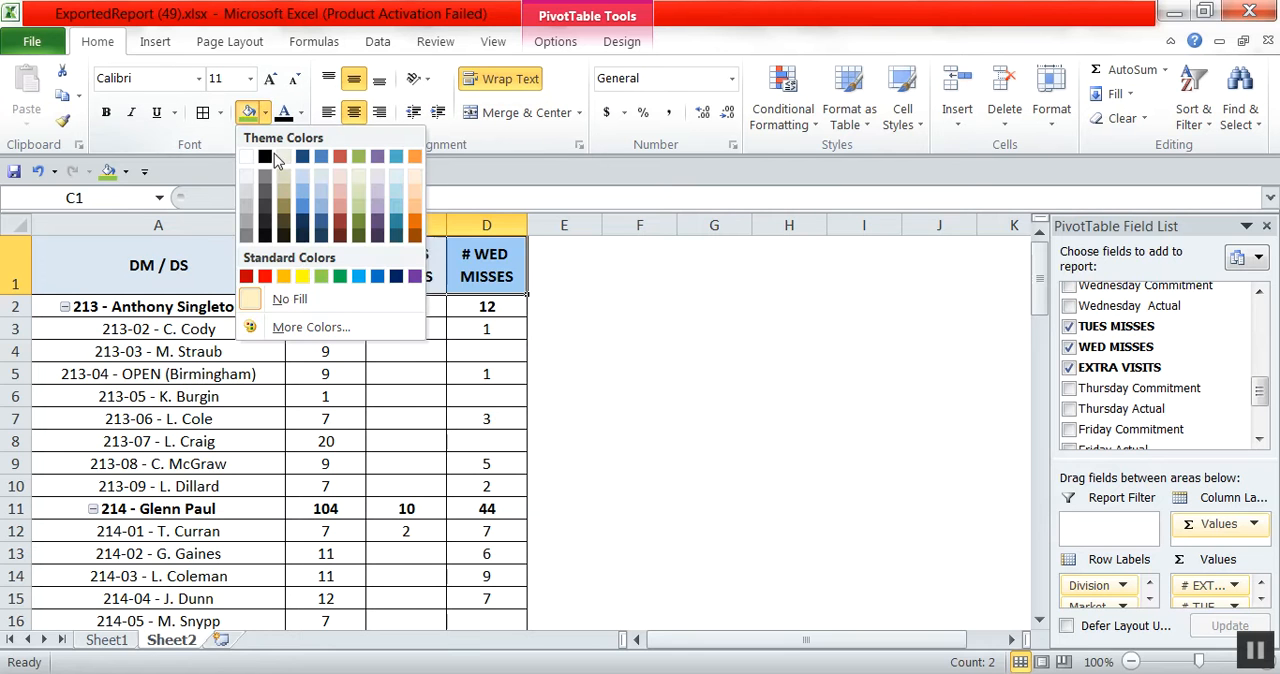
left_click(302, 276)
left_click(301, 398)
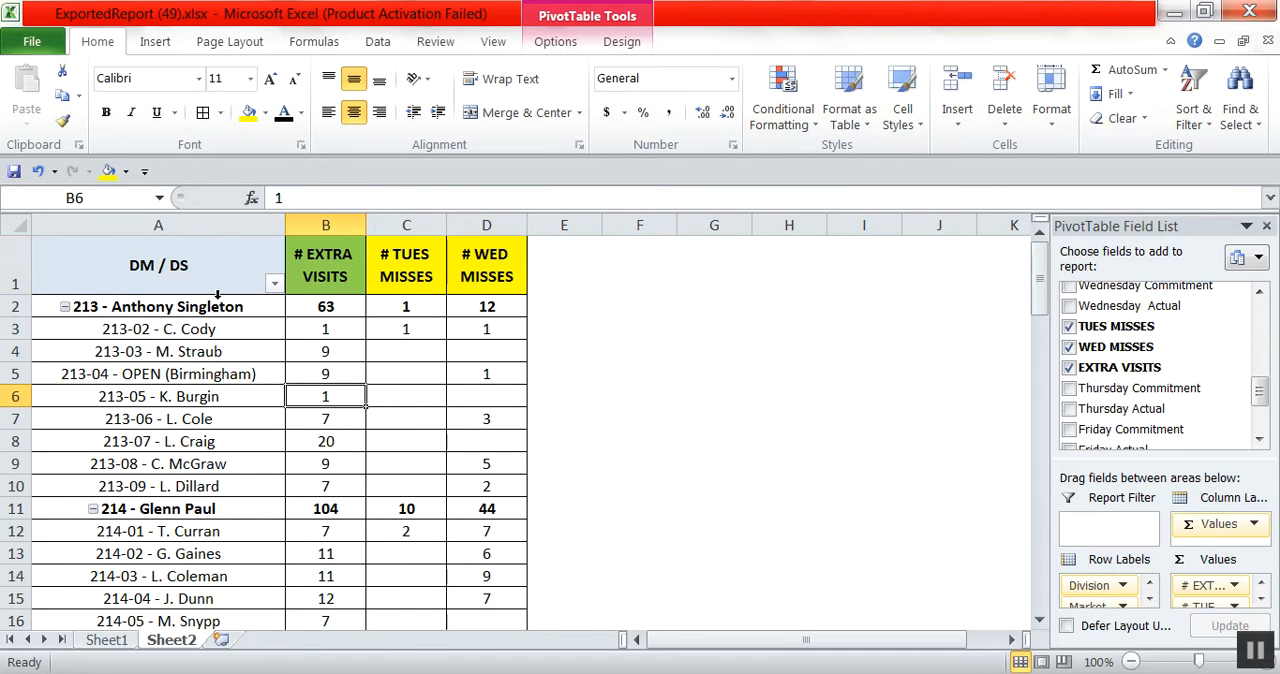
Fill the subtotal rows of divisions 213 and 214 with light tan across columns A to D.
left_click_drag(220, 311, 489, 318)
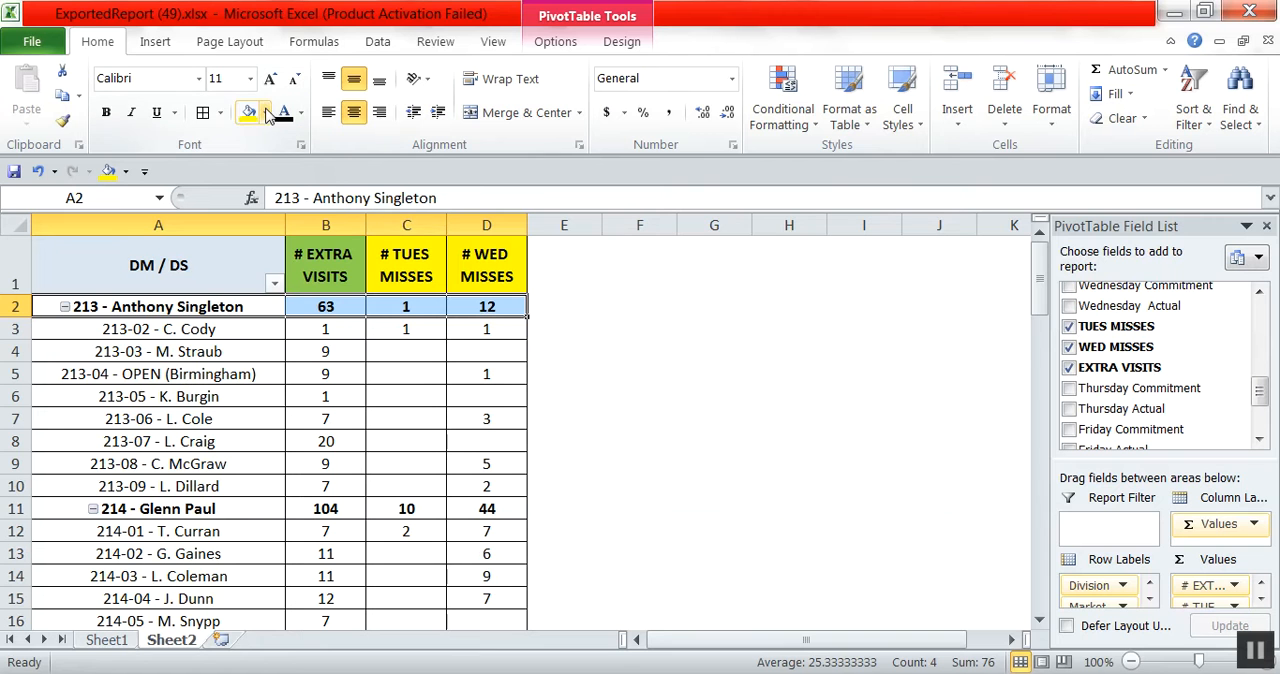
left_click(265, 112)
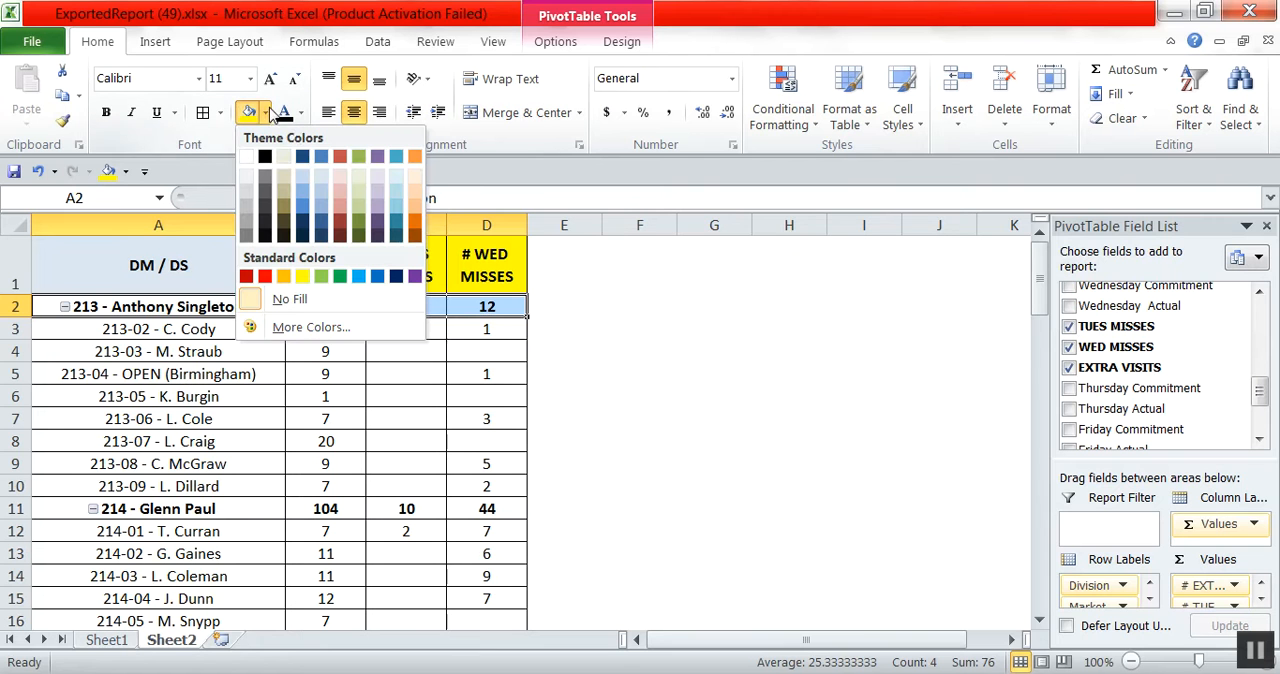
left_click(285, 180)
left_click_drag(205, 509, 486, 514)
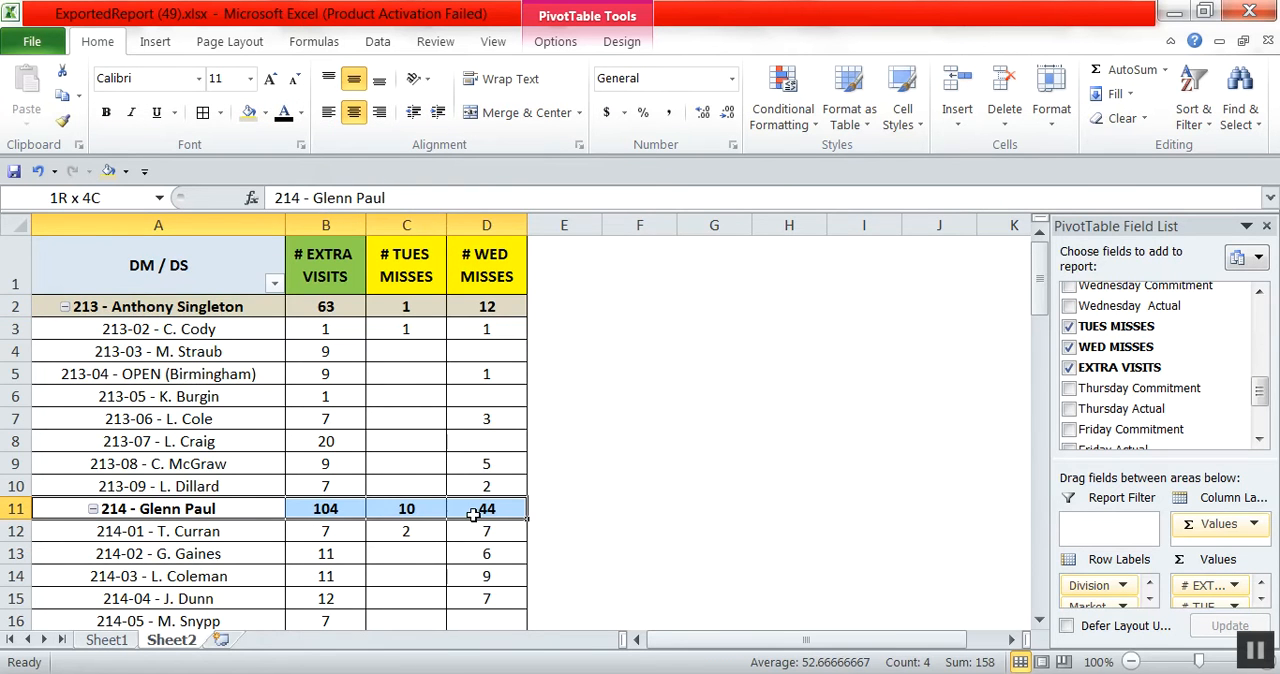
left_click(252, 112)
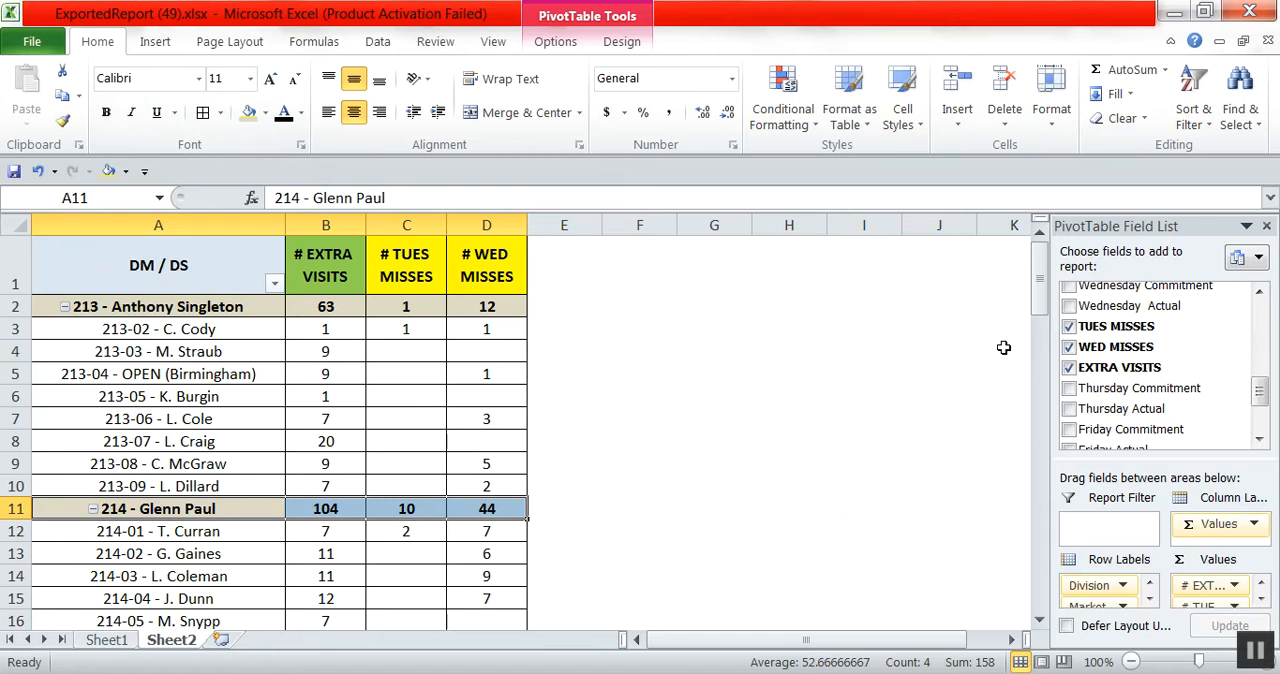
Apply the same light tan fill to the subtotal rows of divisions 221, 222 and 223 together, and check the table.
left_click_drag(1038, 295, 1038, 352)
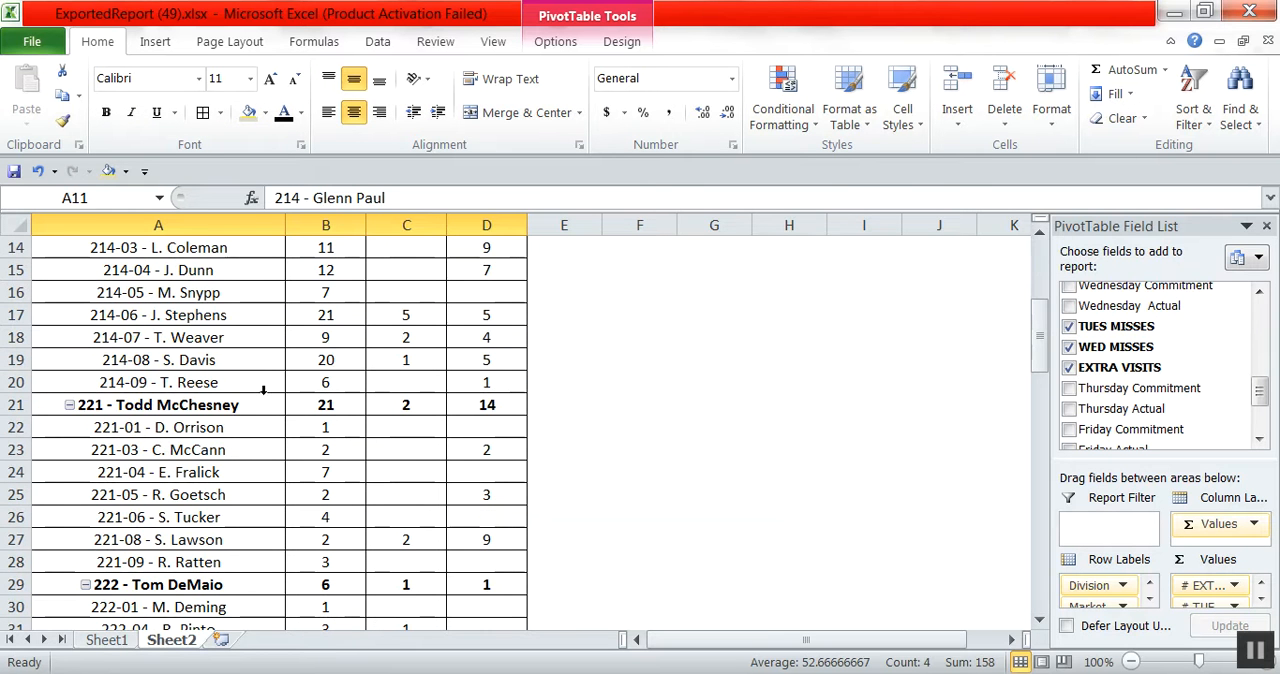
left_click_drag(241, 404, 484, 410)
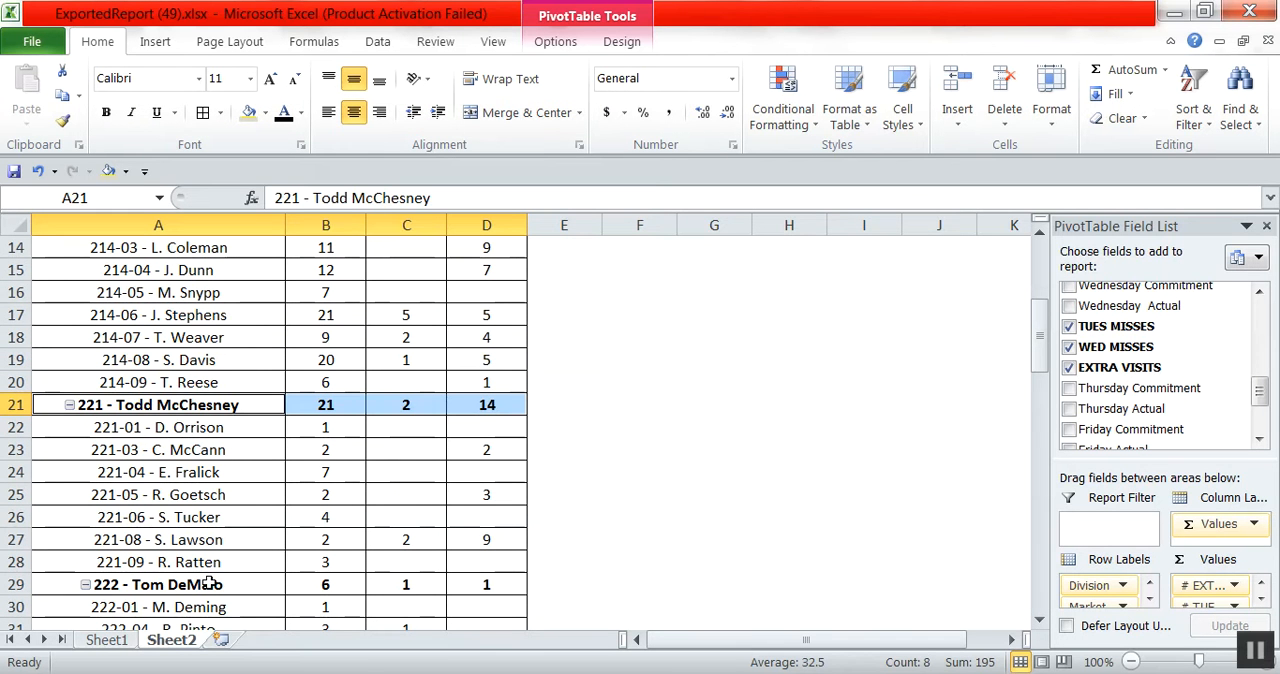
left_click_drag(209, 584, 457, 582)
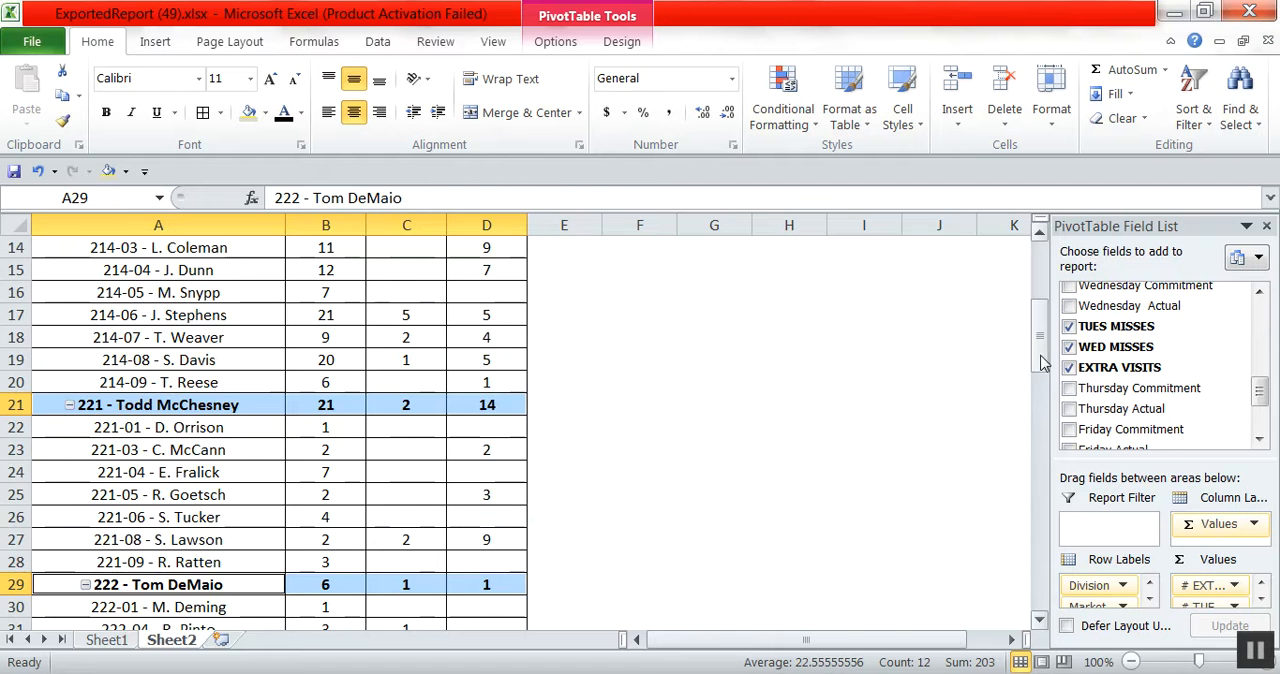
left_click_drag(1044, 364, 1046, 432)
left_click_drag(276, 340, 491, 334)
left_click(245, 116)
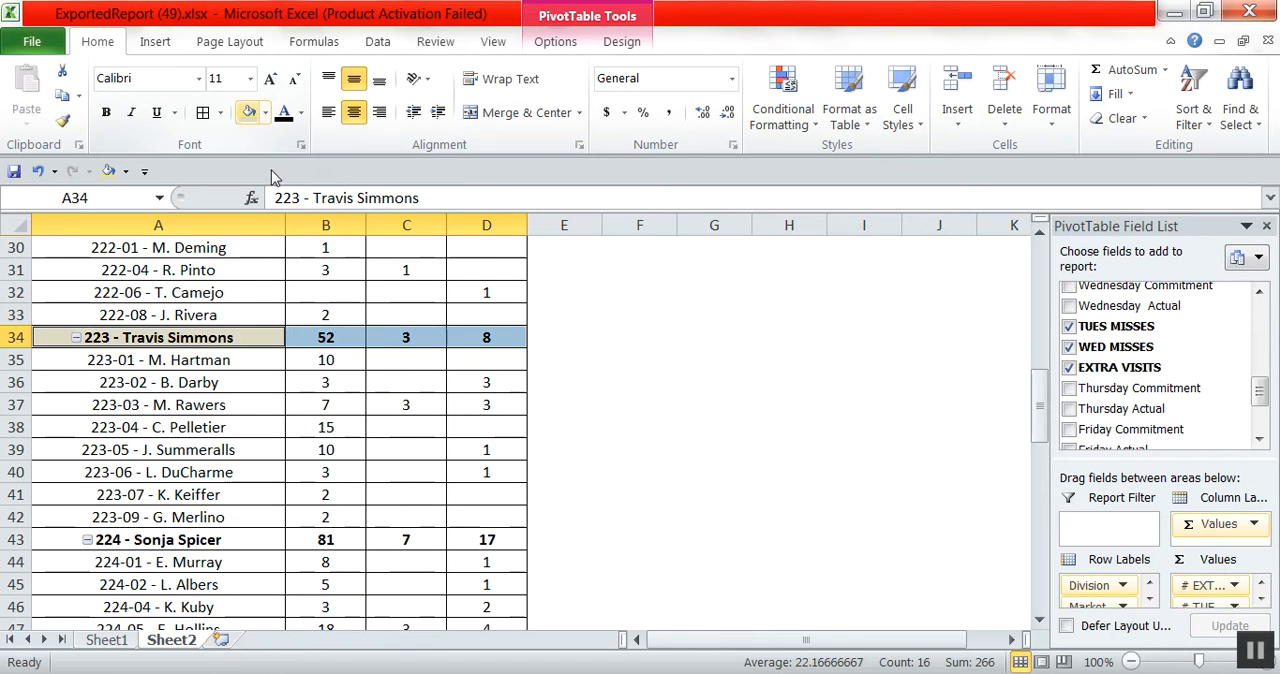
scroll(394, 480, "up", 10)
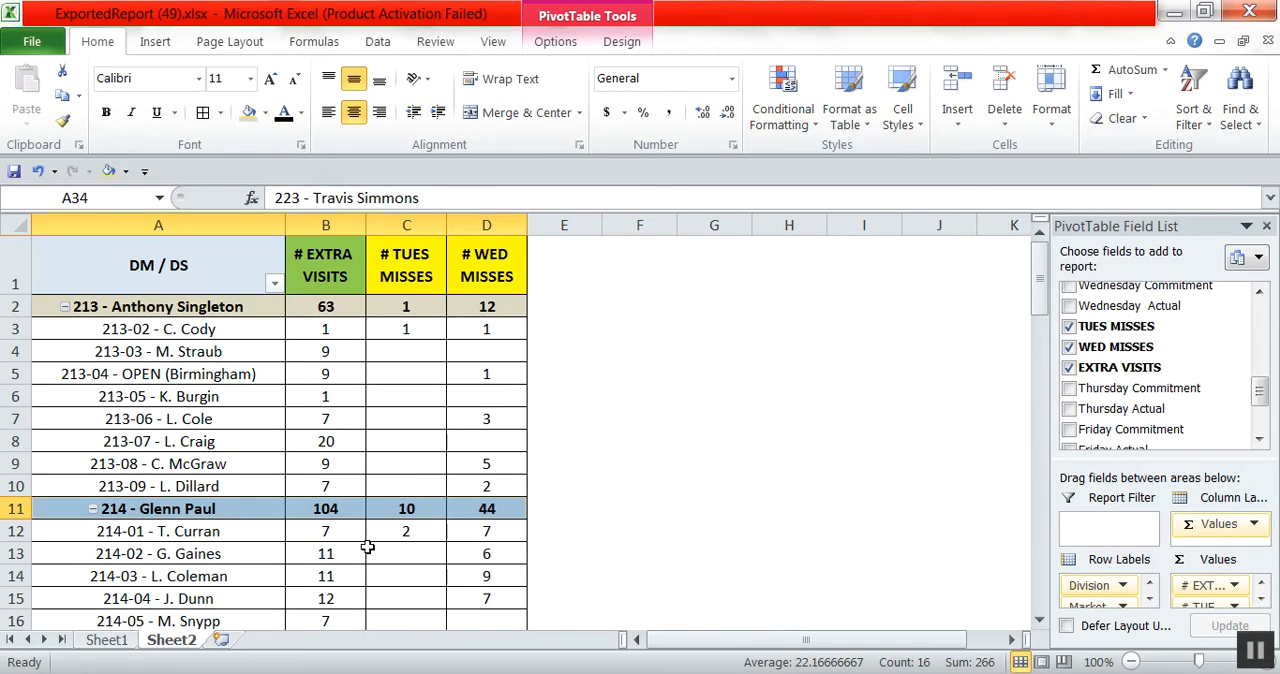